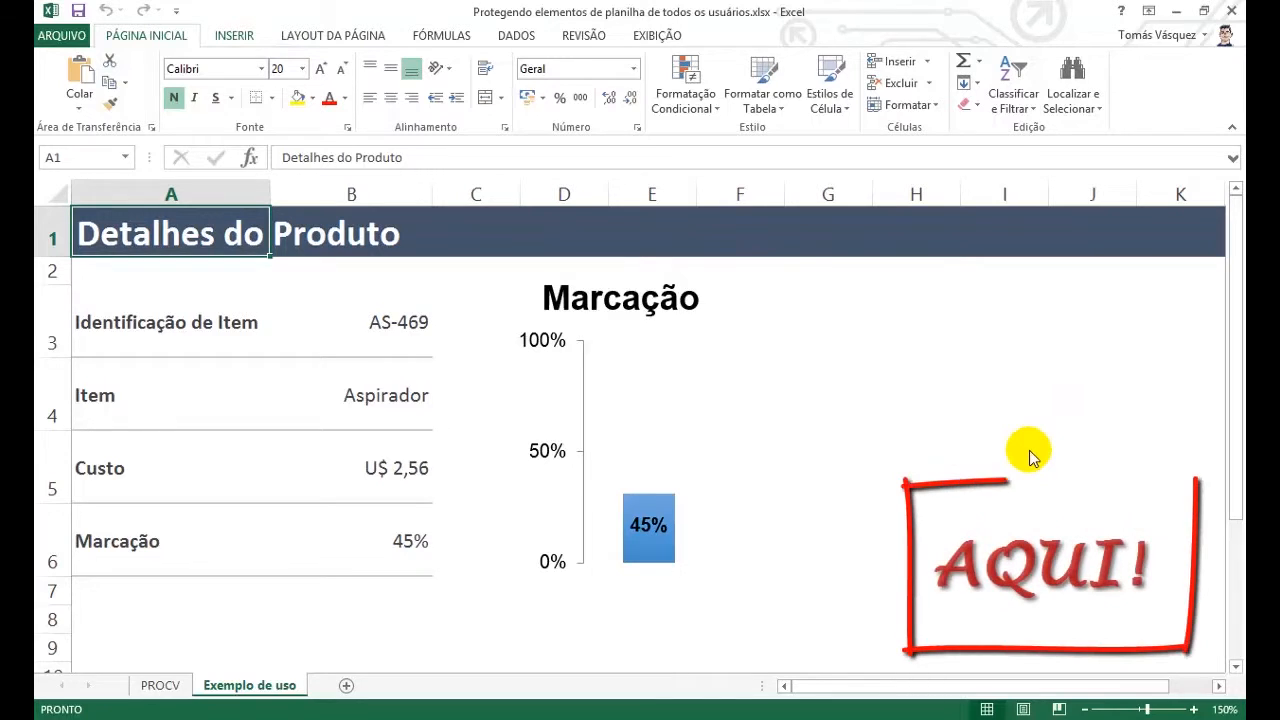
{"action": "left_click", "coordinate": [232, 33]}
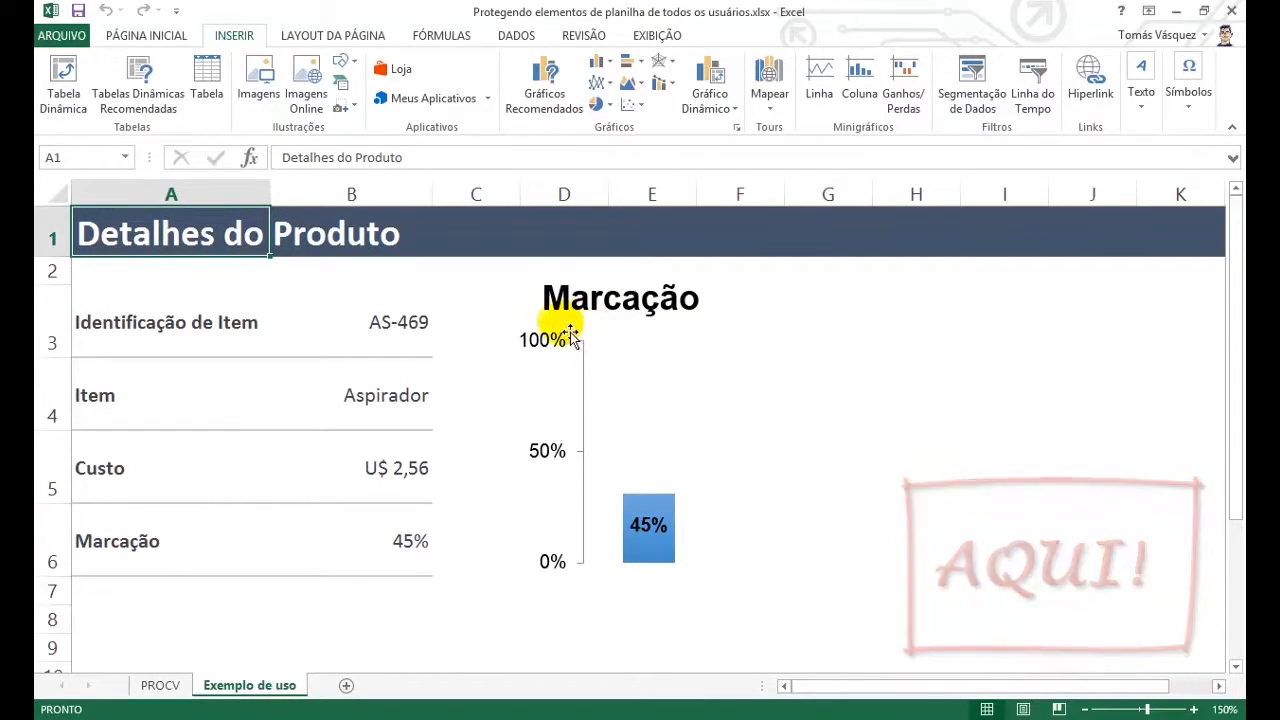
{"action": "left_click", "coordinate": [148, 36]}
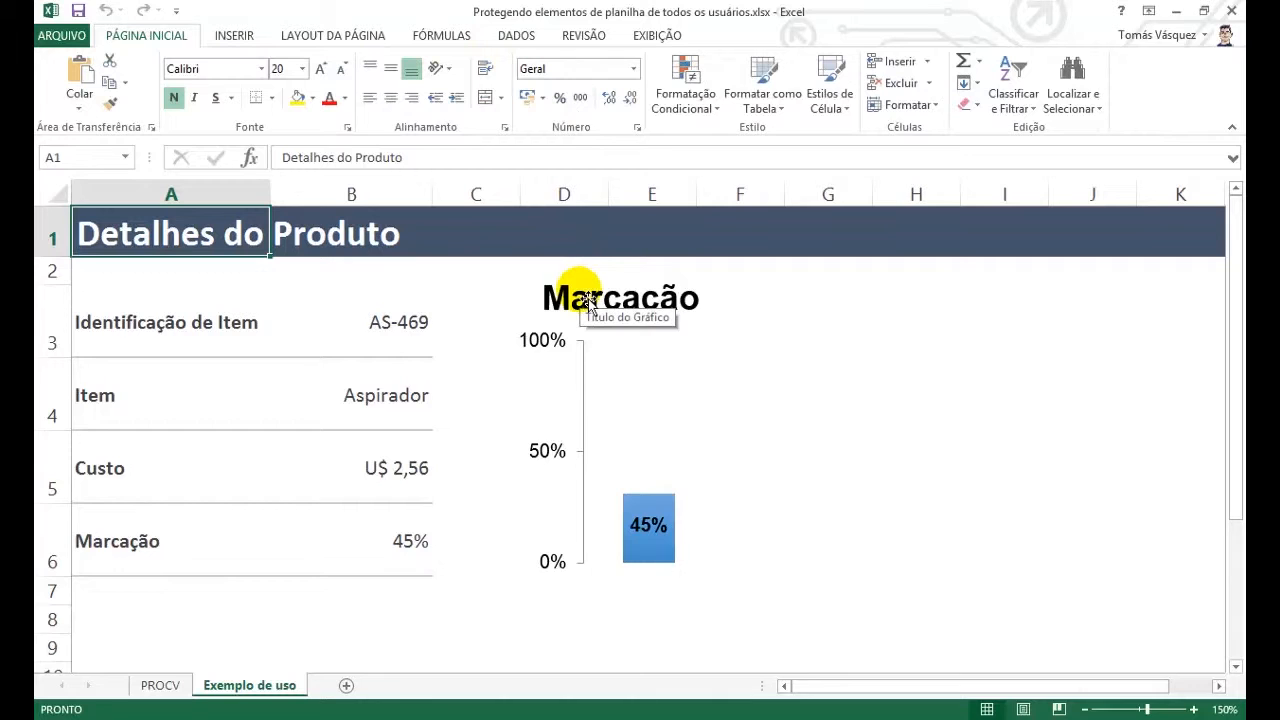
Examine the product table on the PROCV sheet, from the Identificação de Item column through Marcação
{"action": "left_click", "coordinate": [163, 686]}
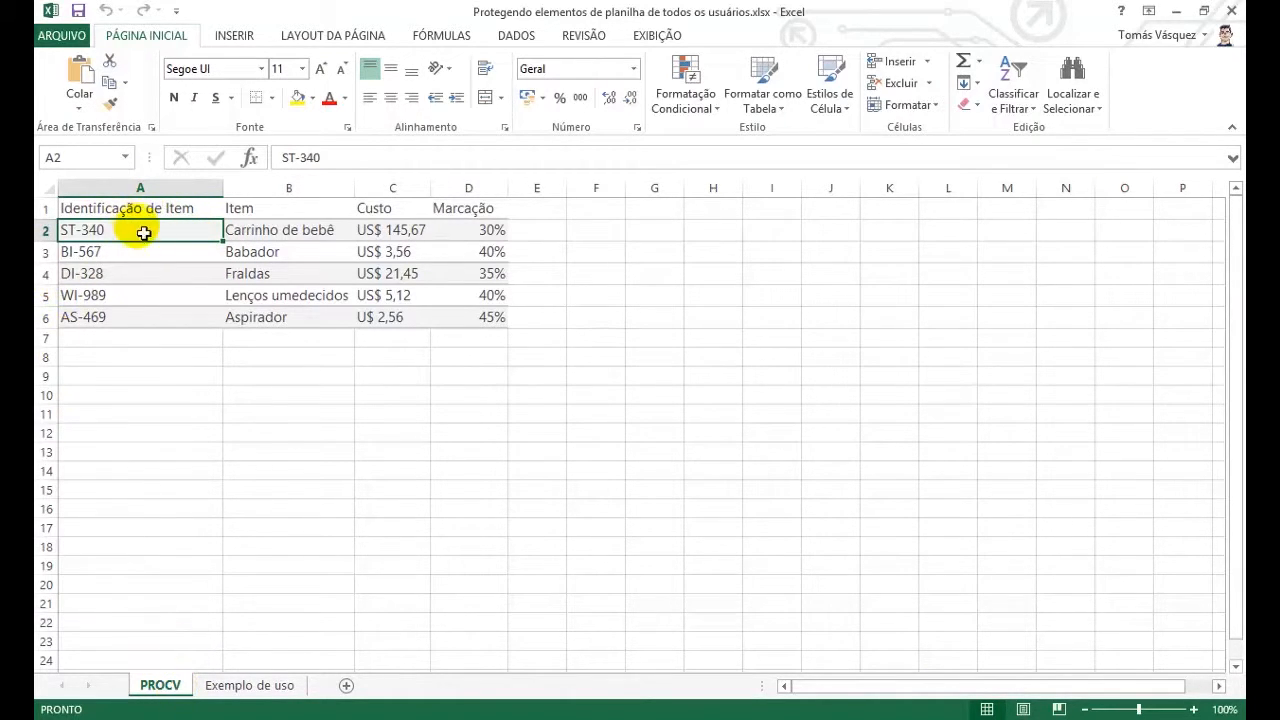
{"action": "left_click_drag", "start_coordinate": [143, 211], "coordinate": [483, 320]}
{"action": "left_click", "coordinate": [483, 320]}
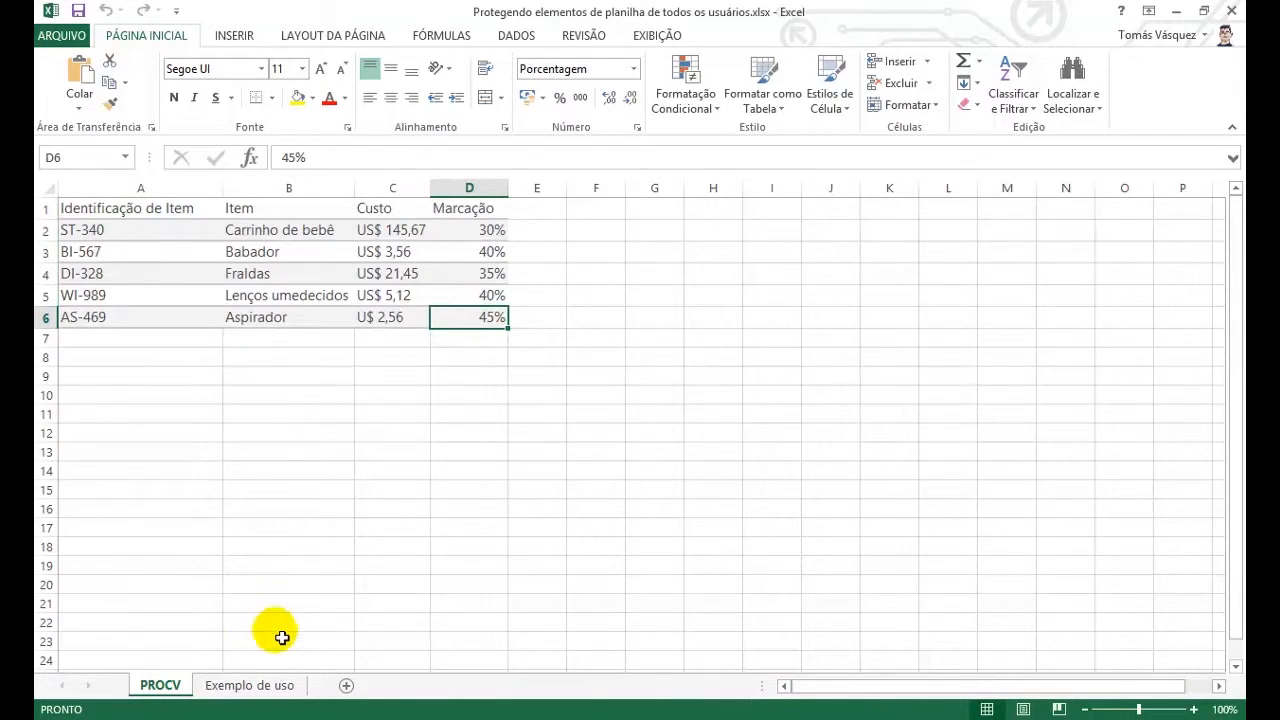
On the Exemplo de uso sheet, set Identificação de Item in B3 to ST-340 and check the Marcação chart
{"action": "left_click", "coordinate": [274, 688]}
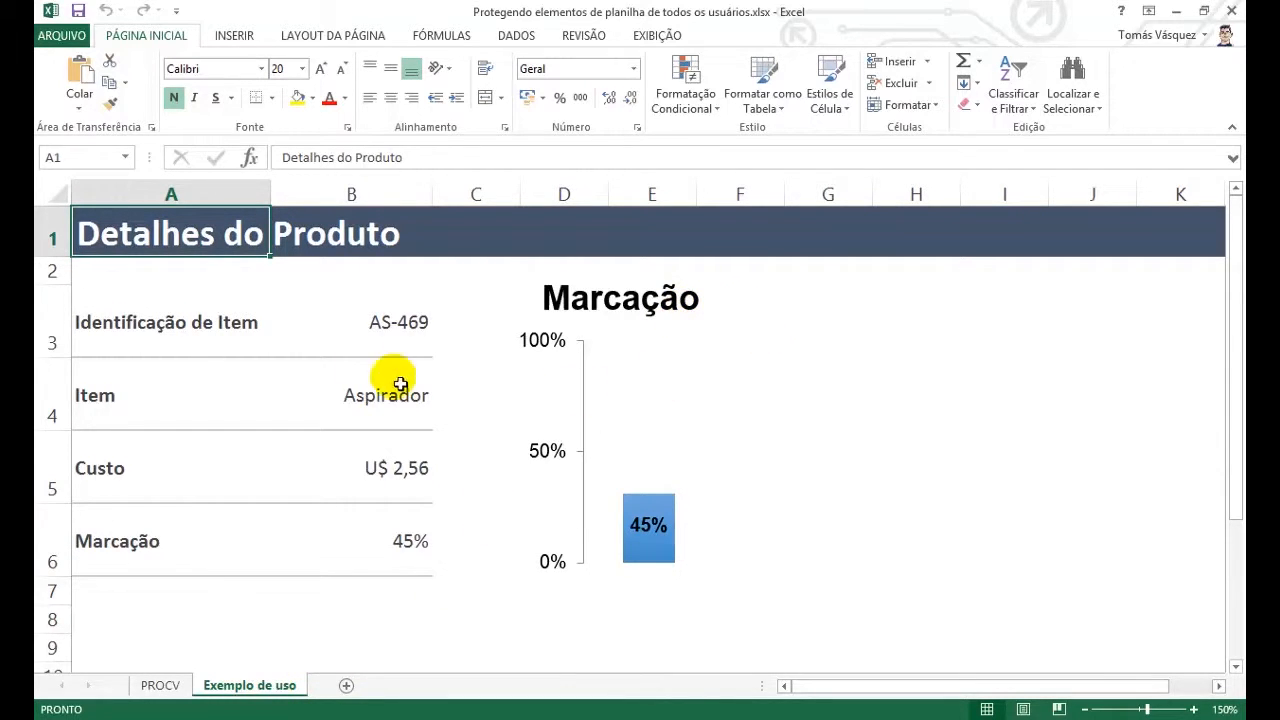
{"action": "left_click", "coordinate": [375, 333]}
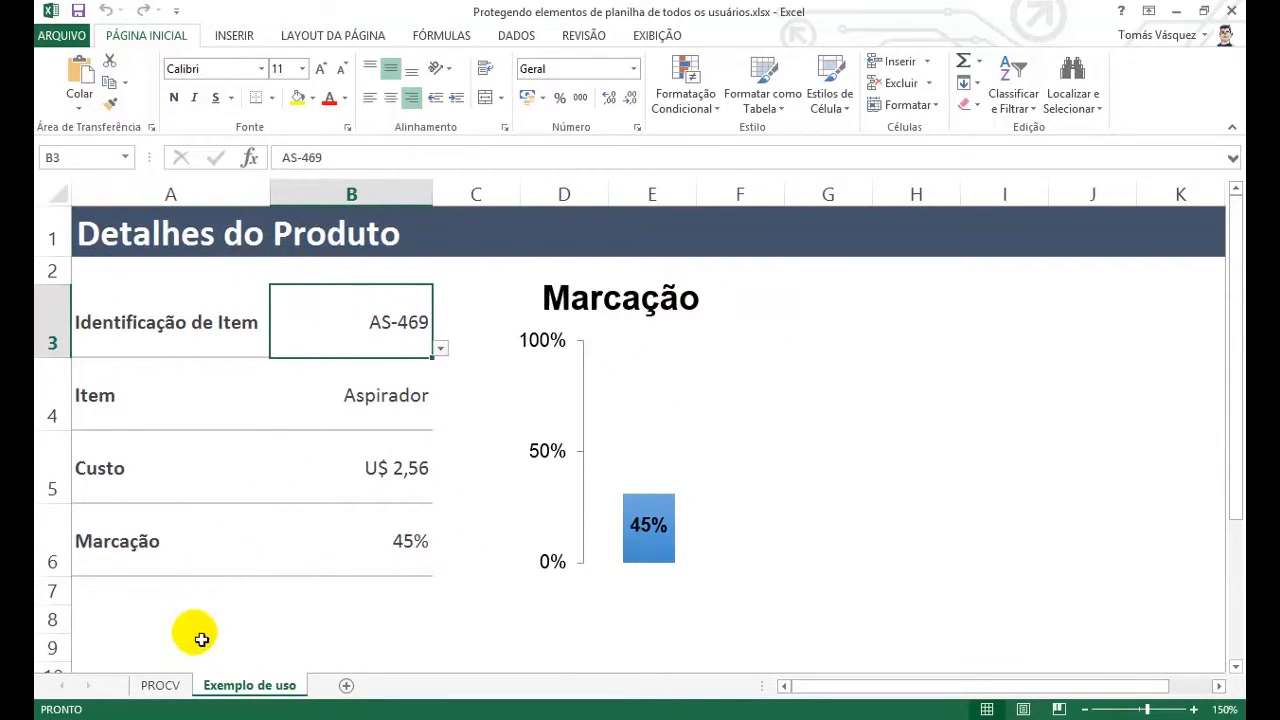
{"action": "left_click", "coordinate": [409, 413]}
{"action": "left_click", "coordinate": [375, 325]}
{"action": "left_click", "coordinate": [440, 347]}
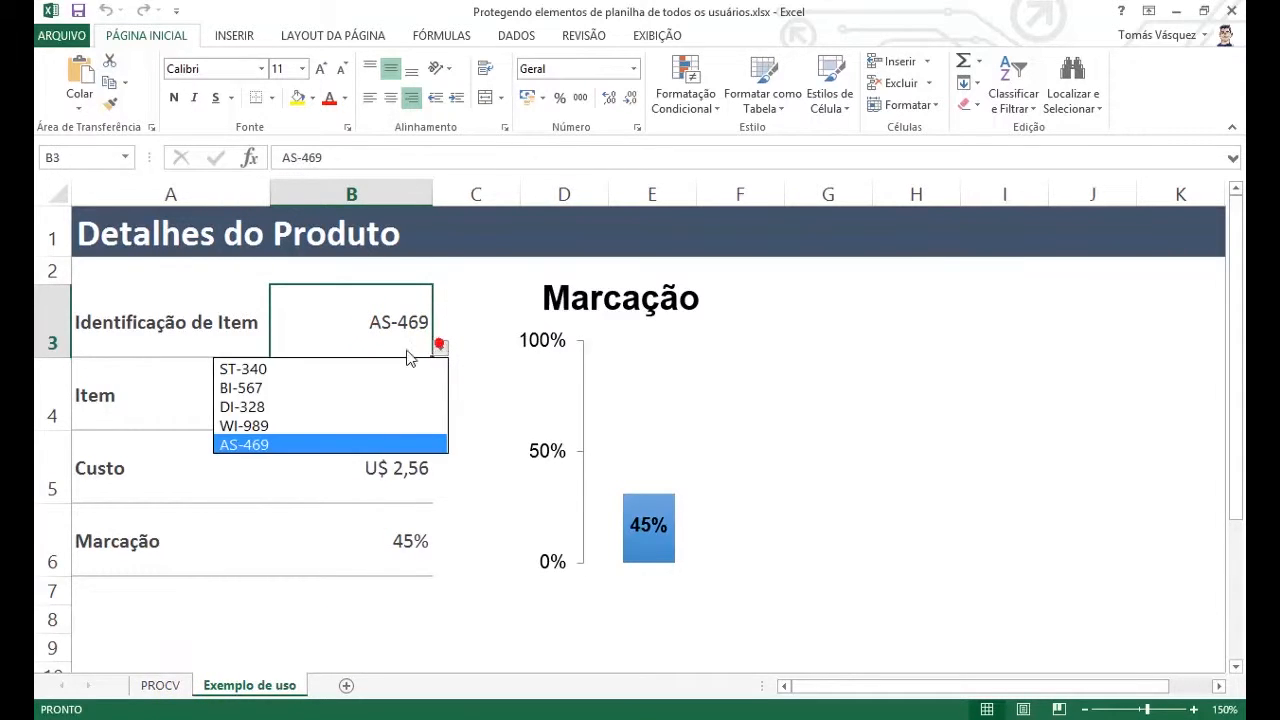
{"action": "left_click", "coordinate": [329, 369]}
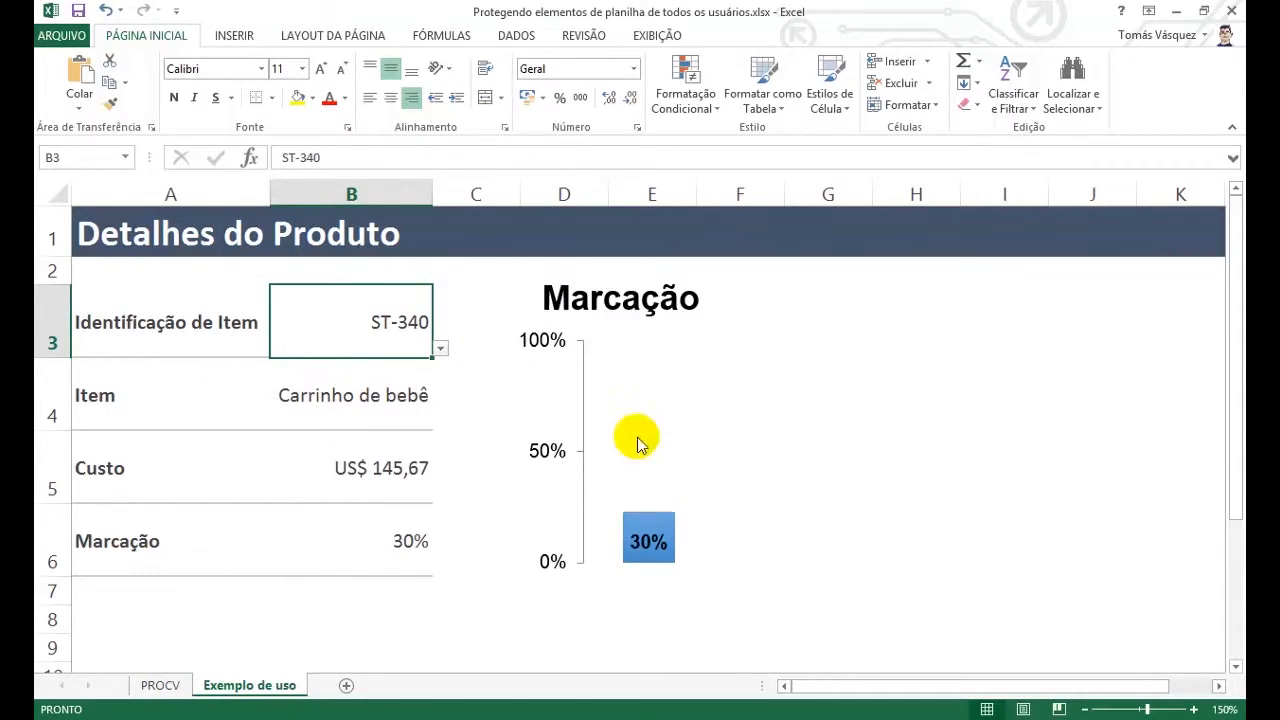
{"action": "mouse_move", "coordinate": [634, 449]}
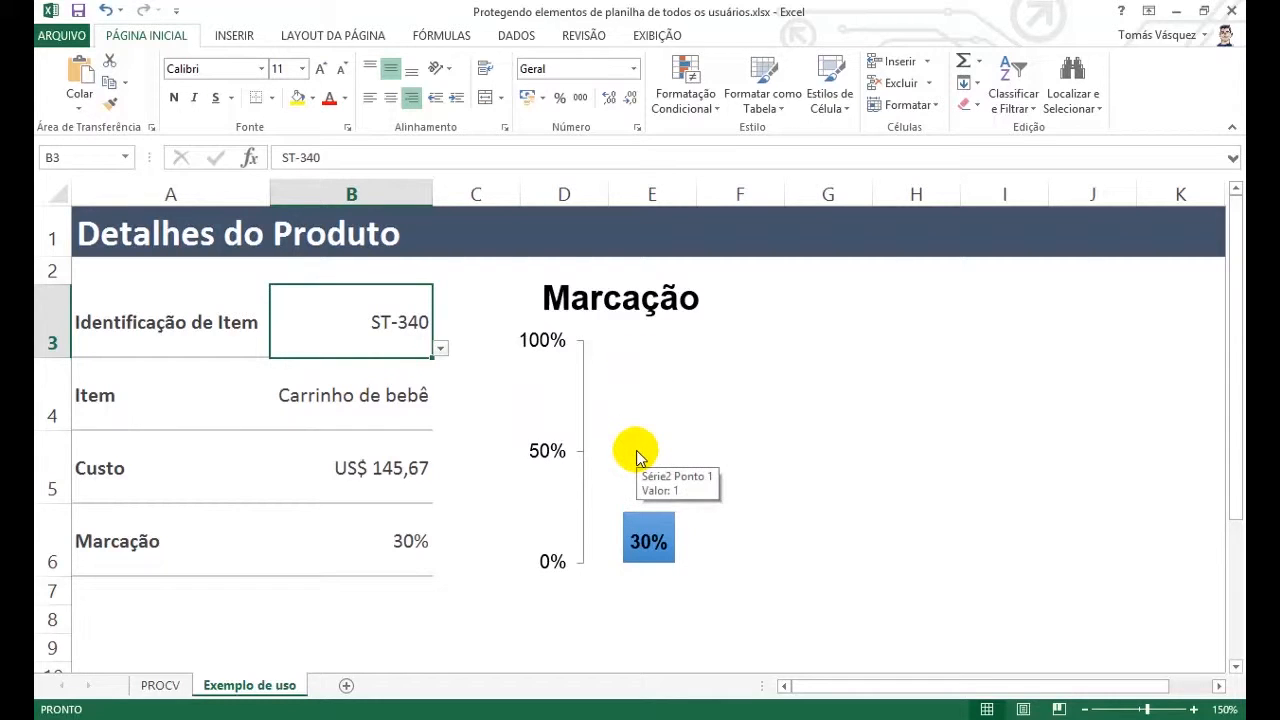
Inspect the PROCV lookup formula behind the Item value in cell B4, leaving it unedited
{"action": "left_click", "coordinate": [420, 400]}
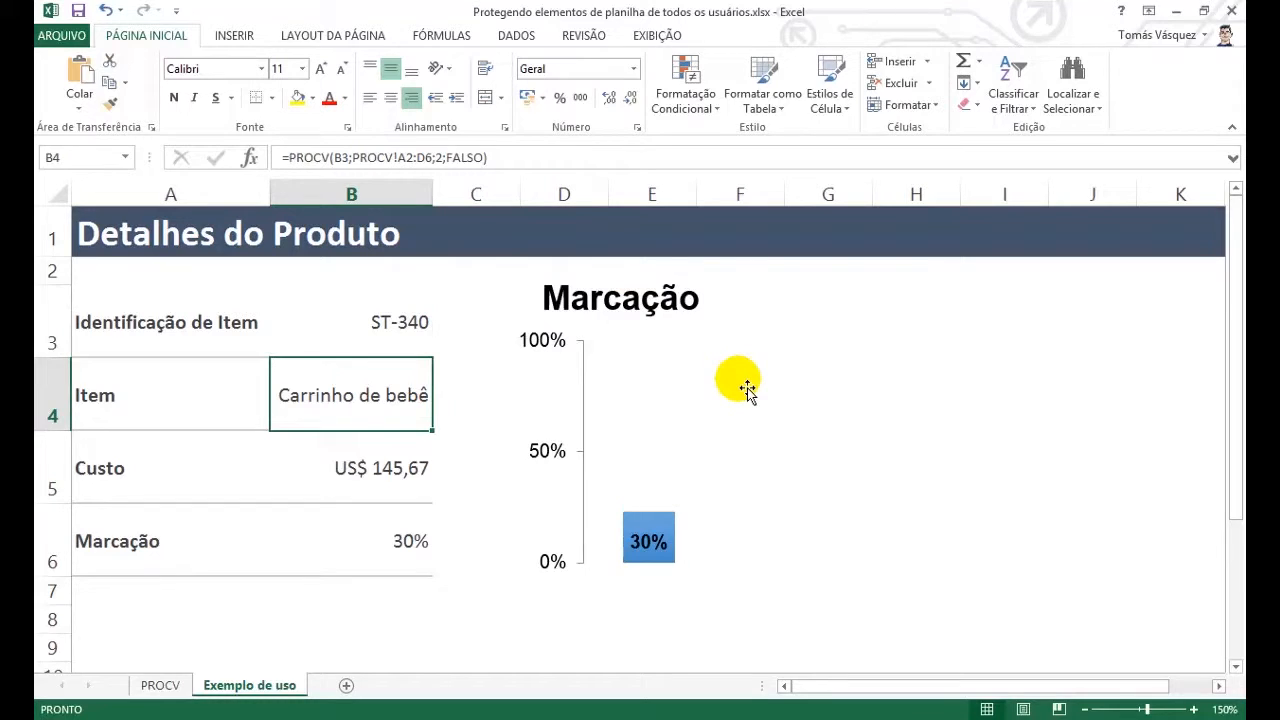
{"action": "left_click", "coordinate": [547, 152]}
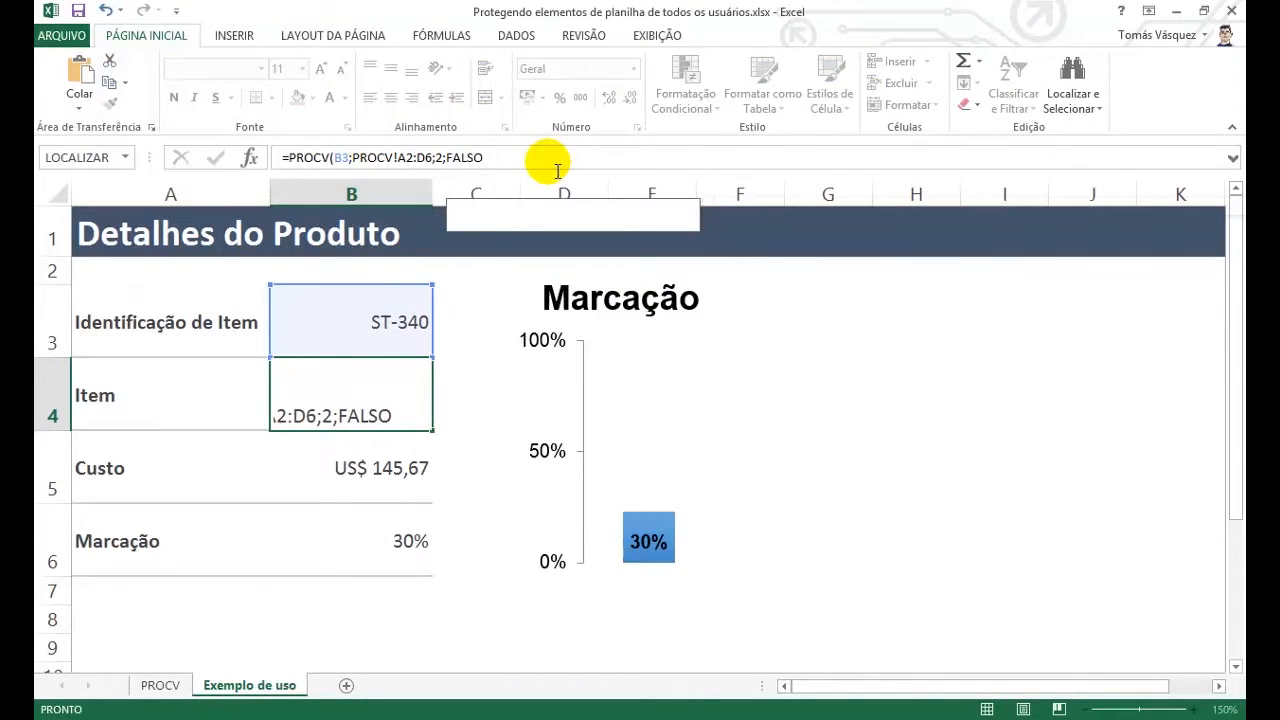
{"action": "key", "text": "Return"}
{"action": "key", "text": "Up"}
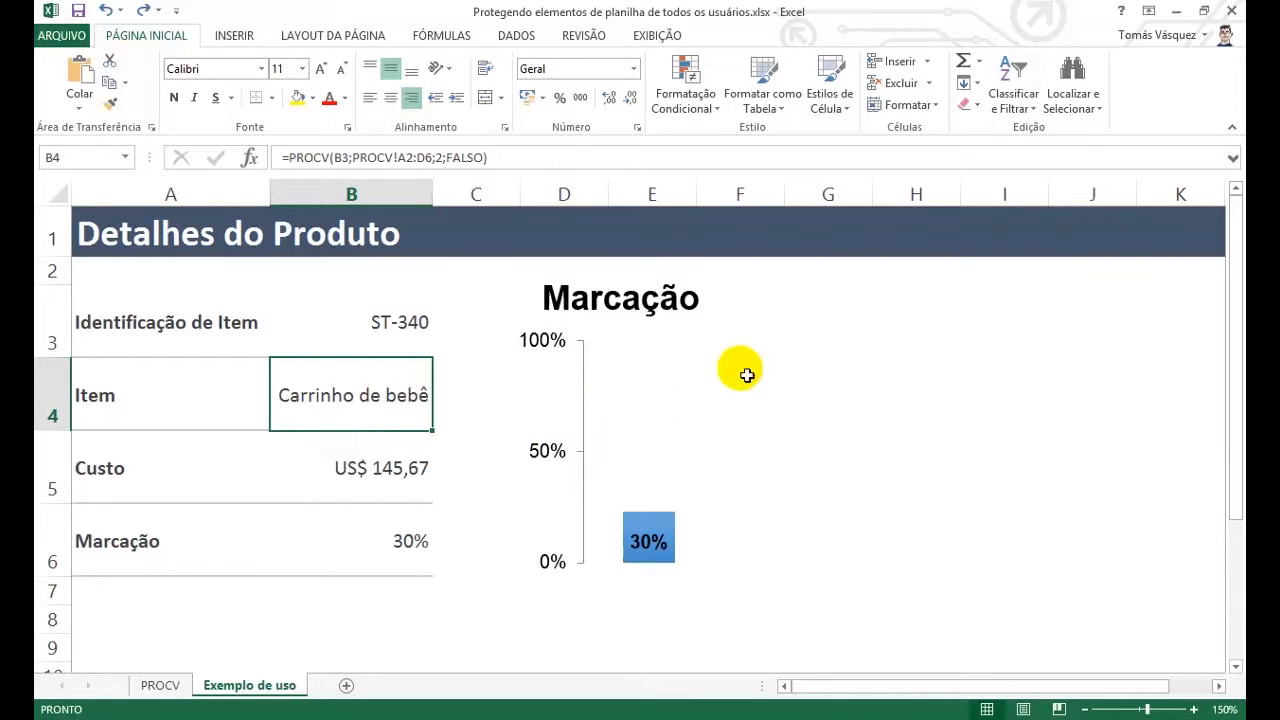
Protect the Exemplo de uso sheet without a password, allowing only the selection of locked and unlocked cells
{"action": "left_click", "coordinate": [583, 37]}
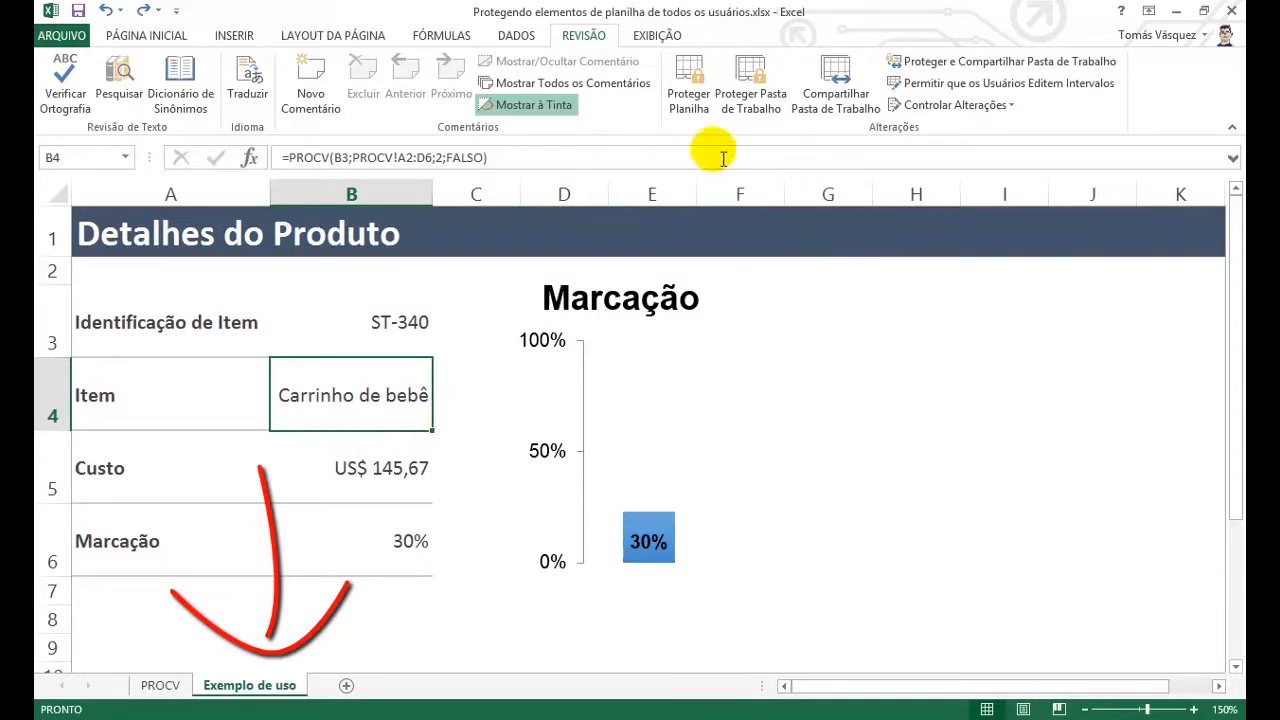
{"action": "left_click", "coordinate": [700, 100]}
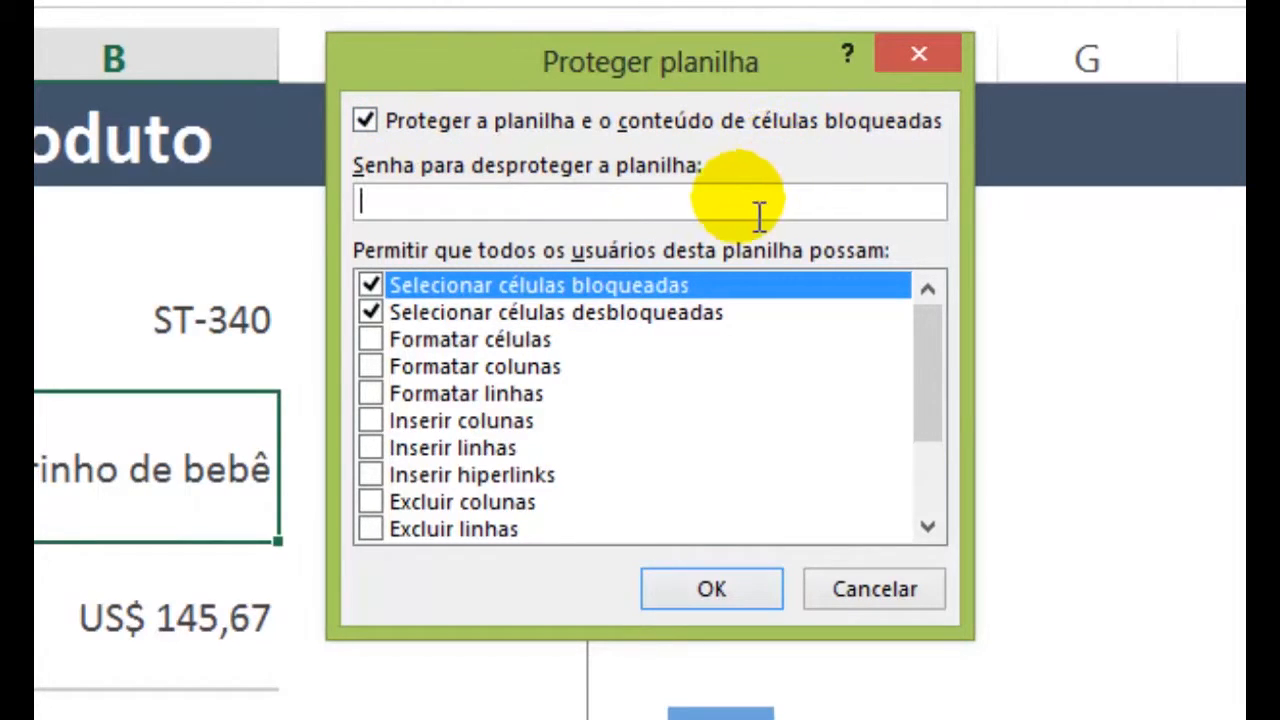
{"action": "left_click", "coordinate": [688, 204]}
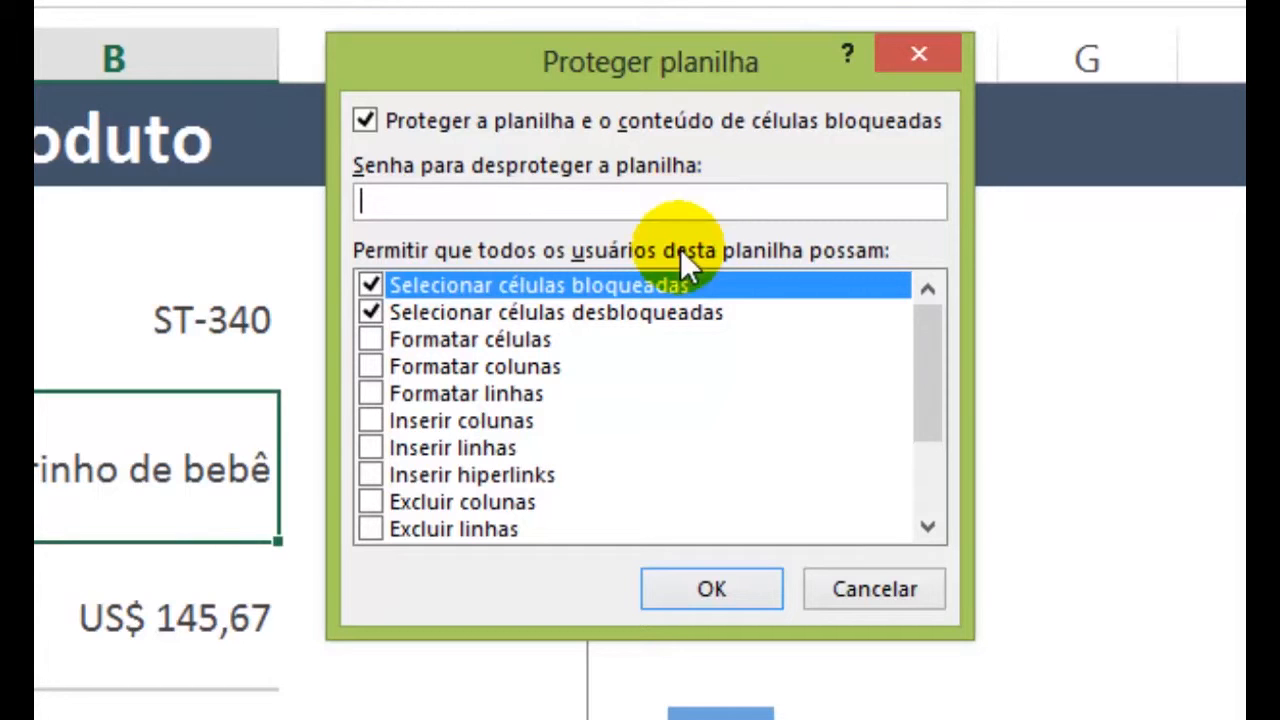
{"action": "left_click_drag", "start_coordinate": [920, 338], "coordinate": [960, 331]}
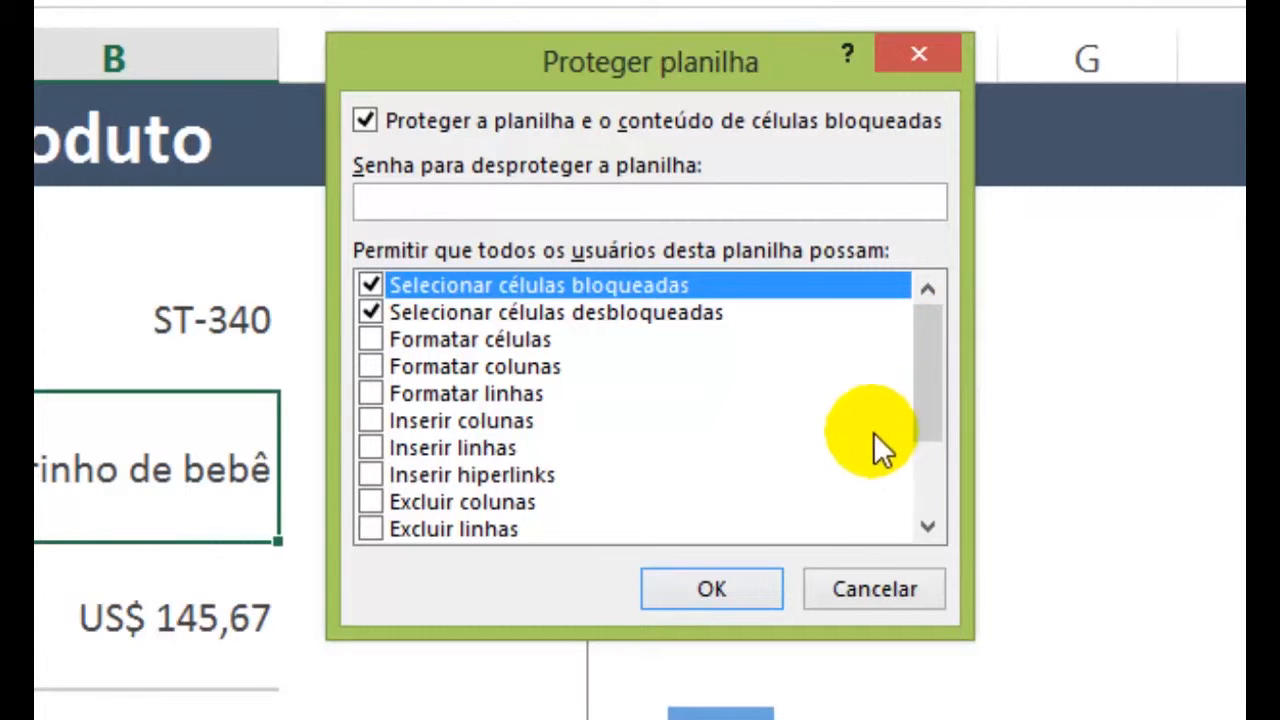
{"action": "left_click_drag", "start_coordinate": [937, 418], "coordinate": [912, 355]}
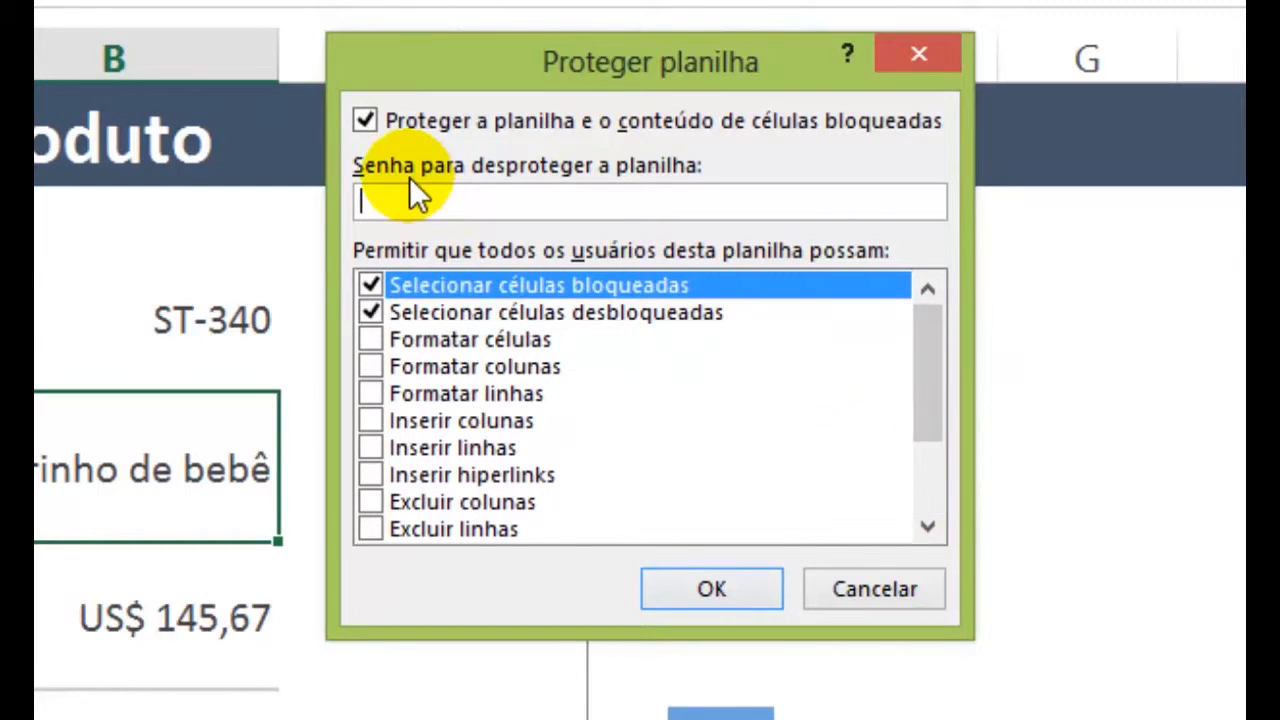
{"action": "left_click", "coordinate": [430, 210]}
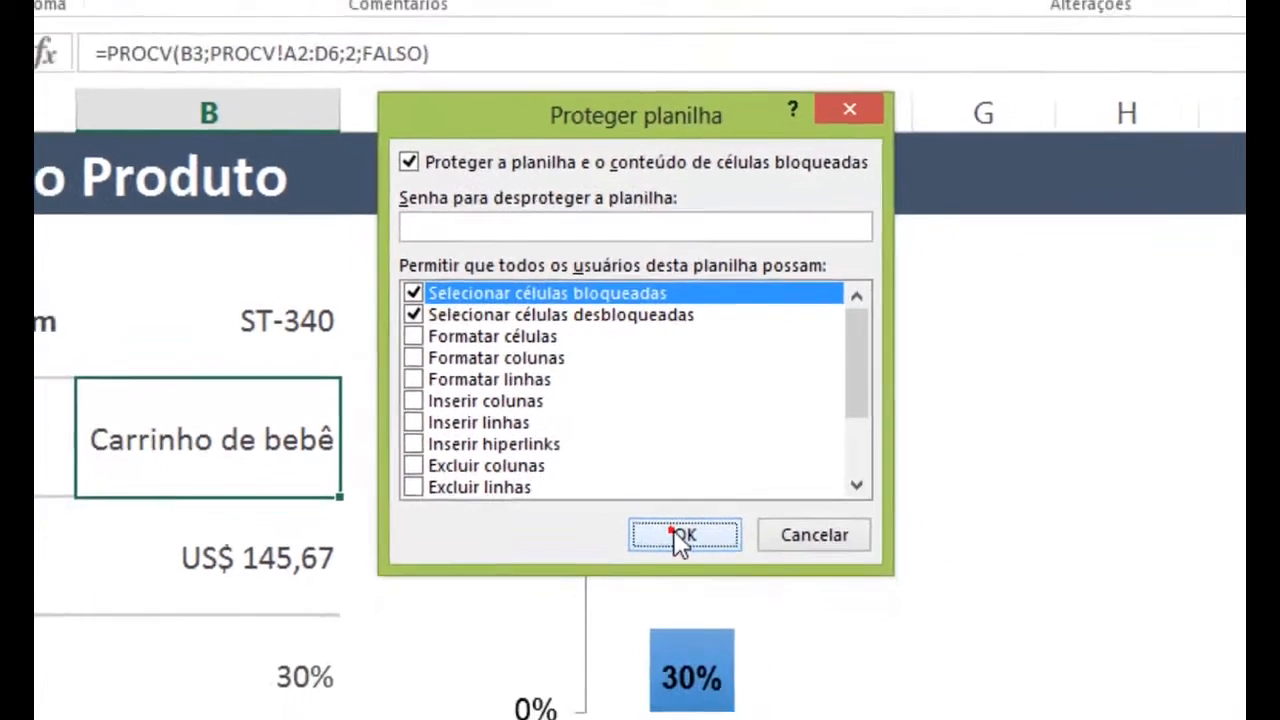
{"action": "left_click", "coordinate": [695, 586]}
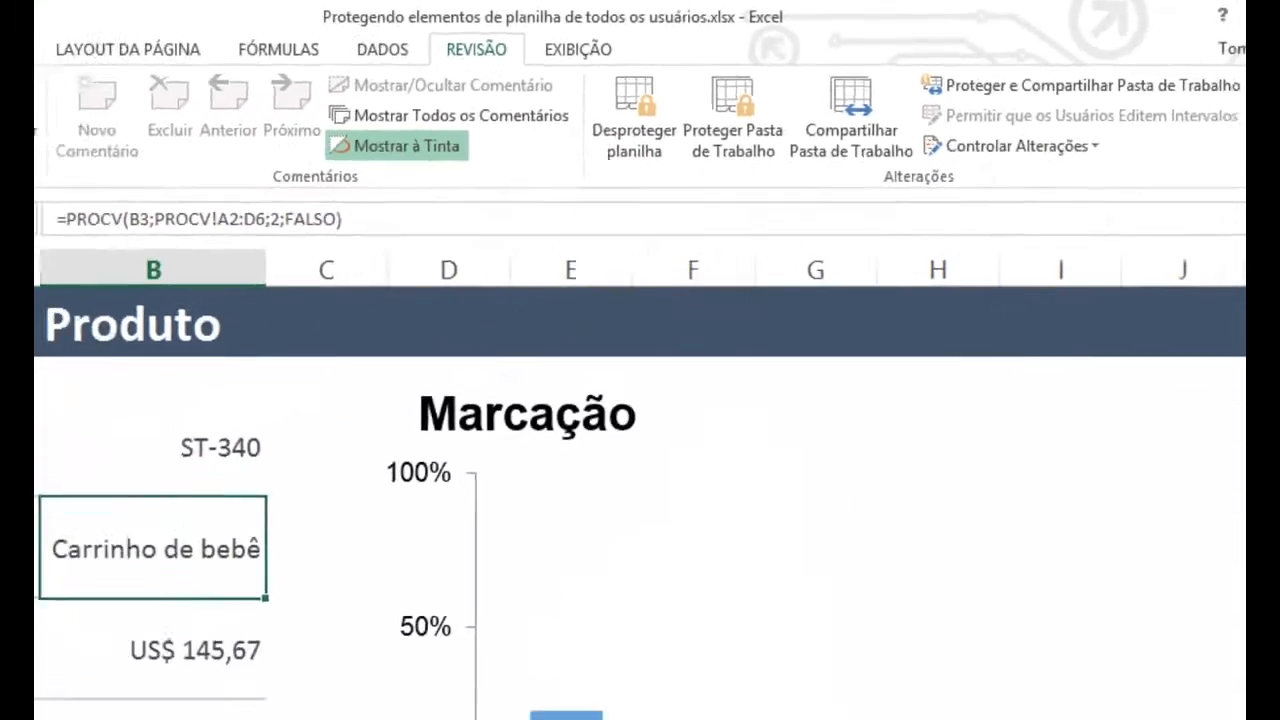
Try to change Identificação de Item in B3 to BI-567 on the protected sheet and dismiss the alert
{"action": "left_click", "coordinate": [147, 35]}
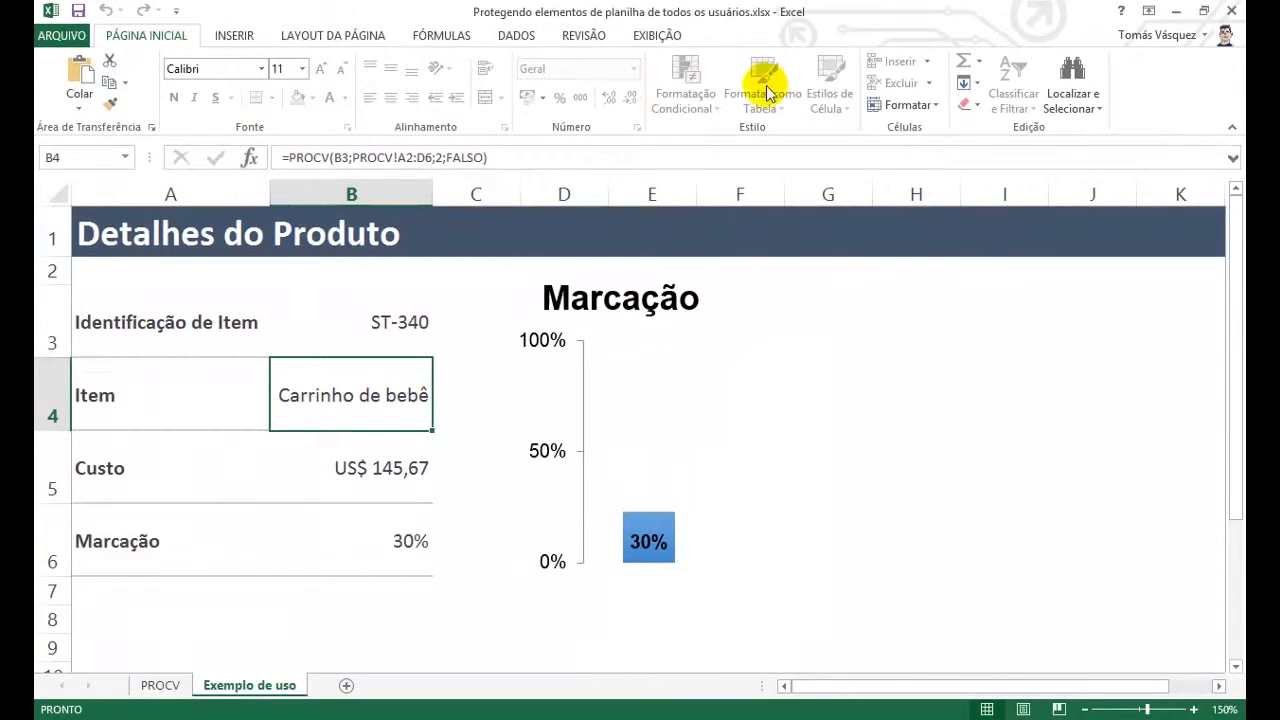
{"action": "left_click", "coordinate": [392, 336]}
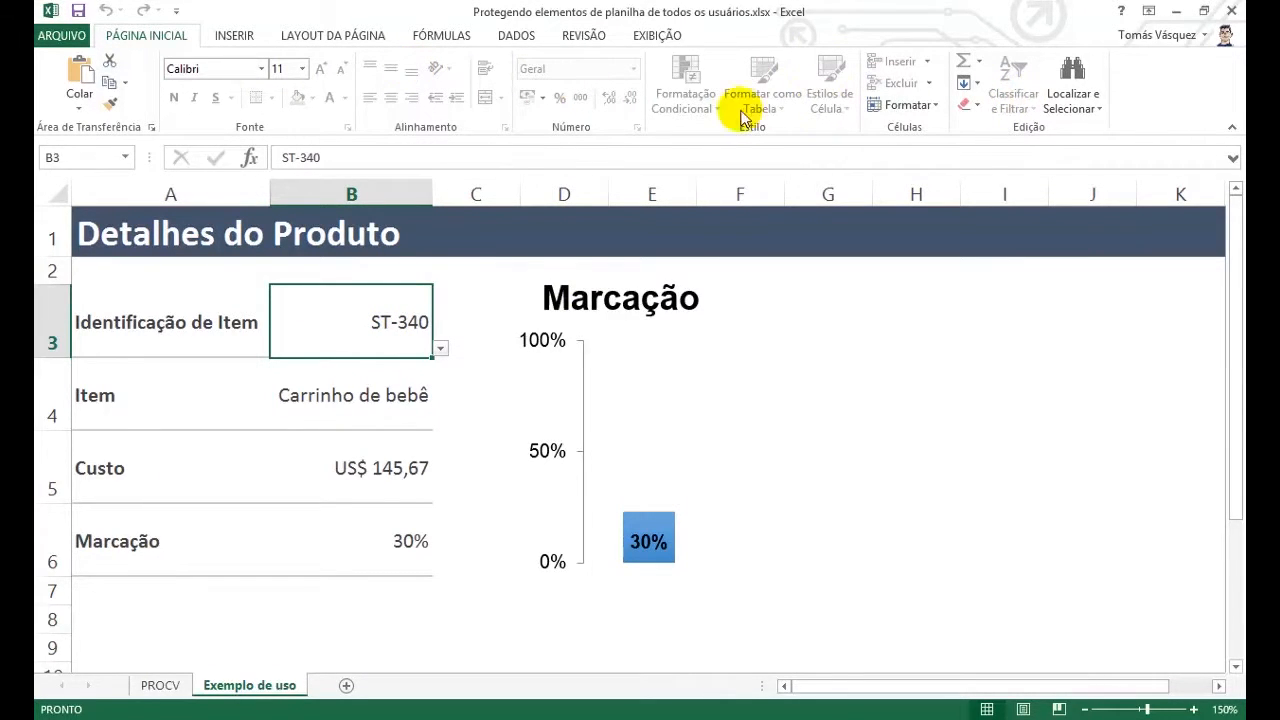
{"action": "left_click", "coordinate": [440, 348]}
{"action": "left_click", "coordinate": [369, 389]}
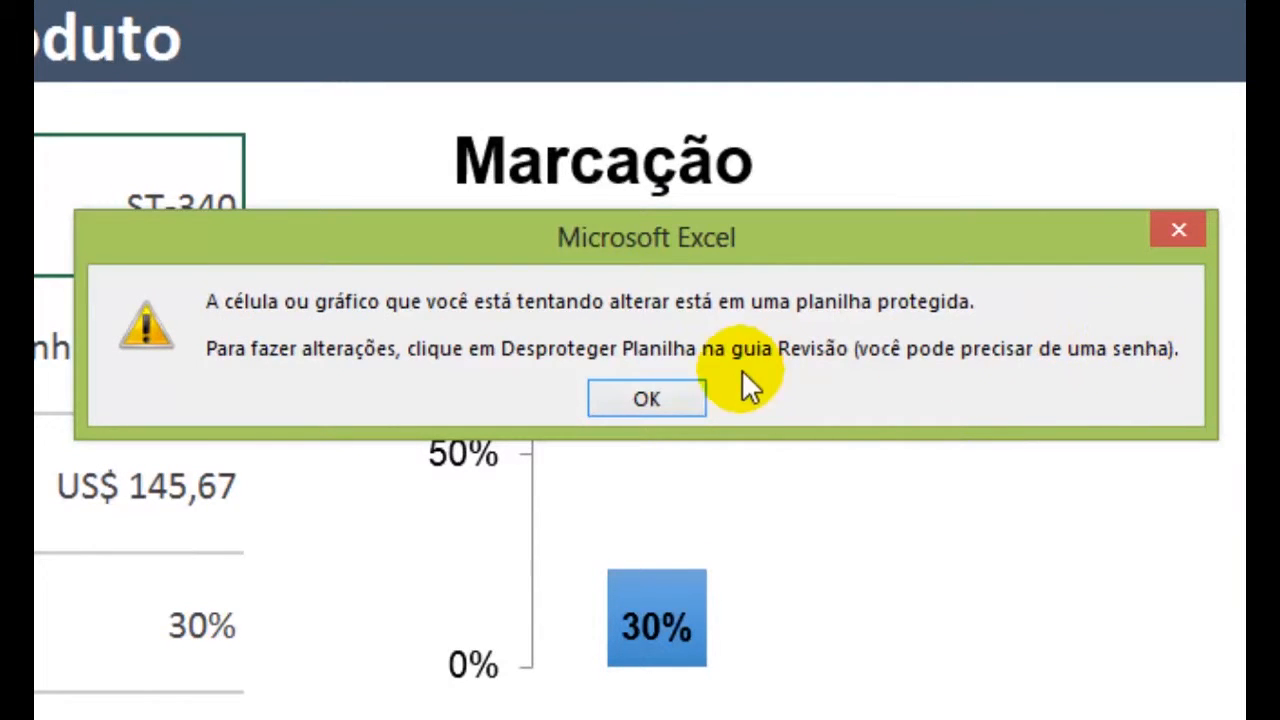
{"action": "left_click", "coordinate": [672, 400]}
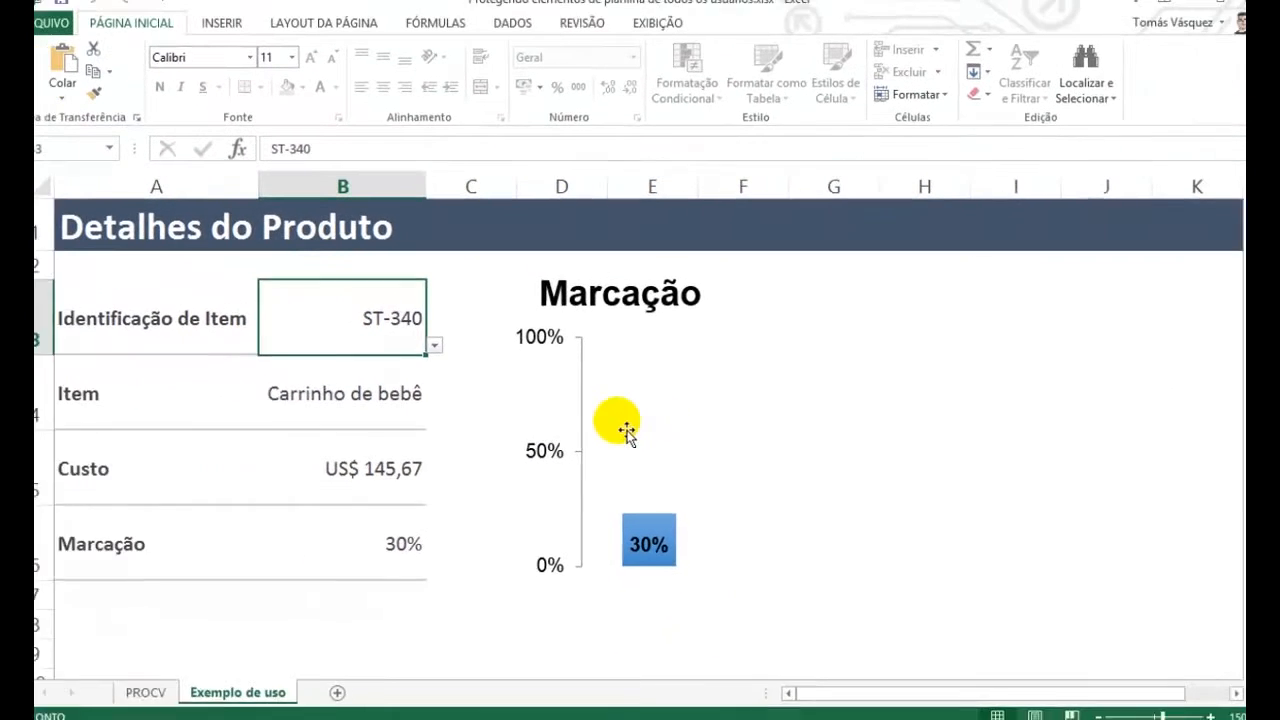
Try to edit the Custo formula in cell B5 of the protected sheet and dismiss the alert
{"action": "left_click", "coordinate": [348, 413]}
{"action": "left_click", "coordinate": [365, 470]}
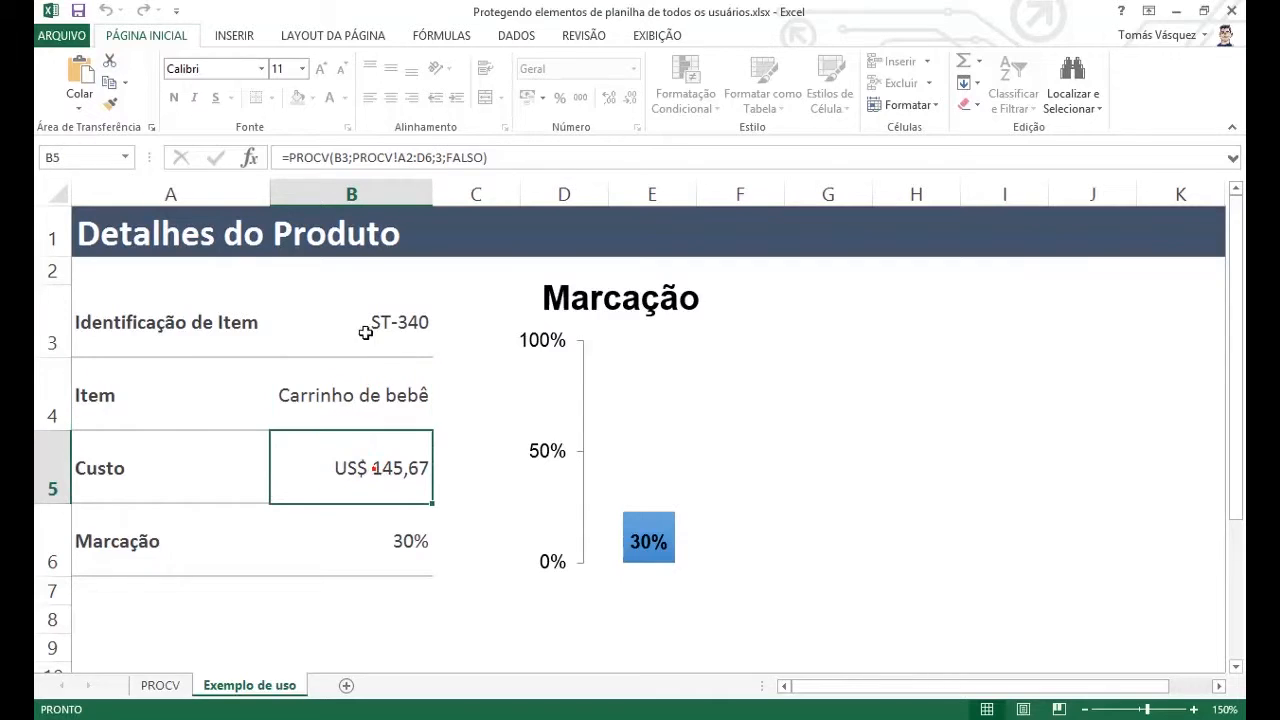
{"action": "left_click", "coordinate": [501, 155]}
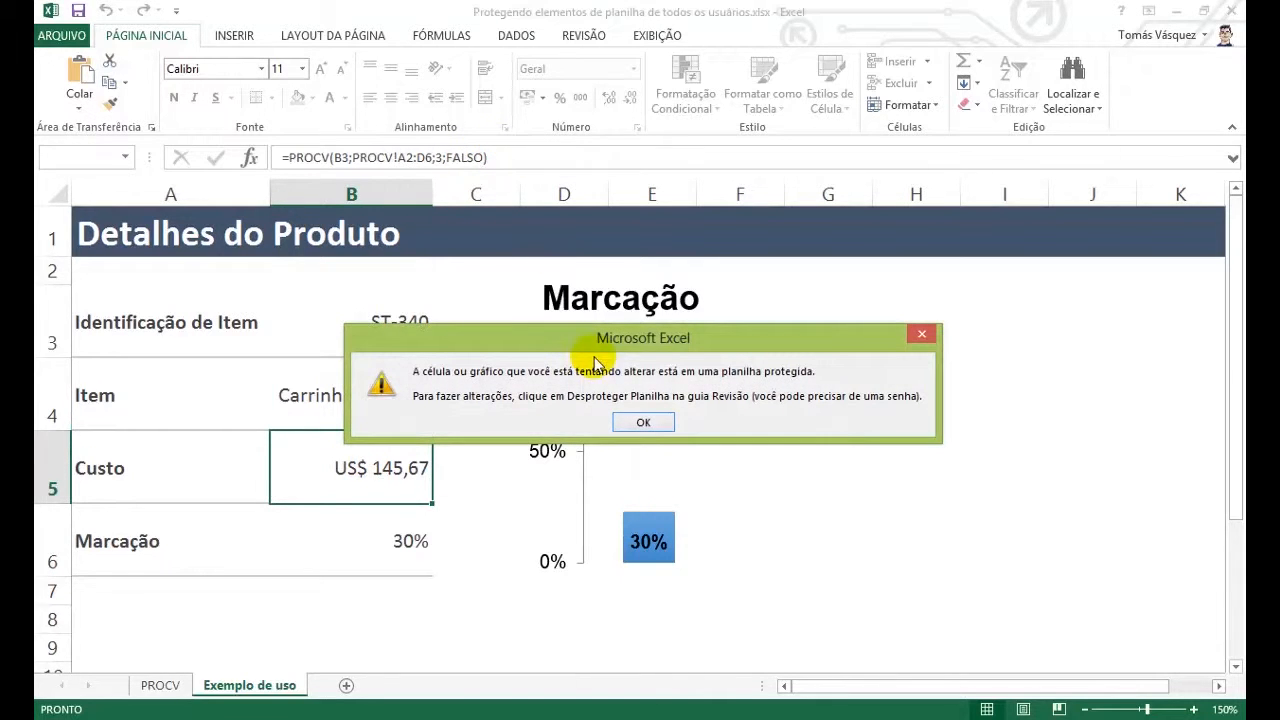
{"action": "left_click", "coordinate": [645, 422]}
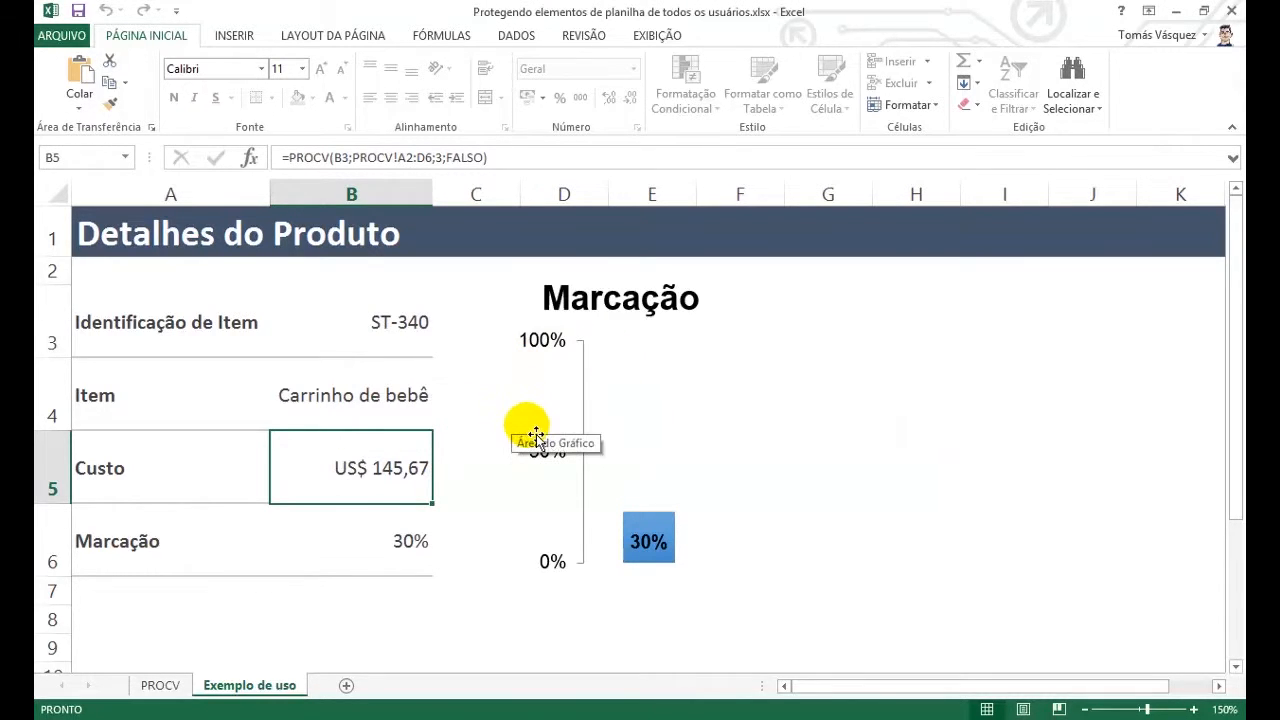
On the PROCV sheet, set the Custo of Fraldas in cell C4 to US$ 21,4
{"action": "left_click", "coordinate": [161, 686]}
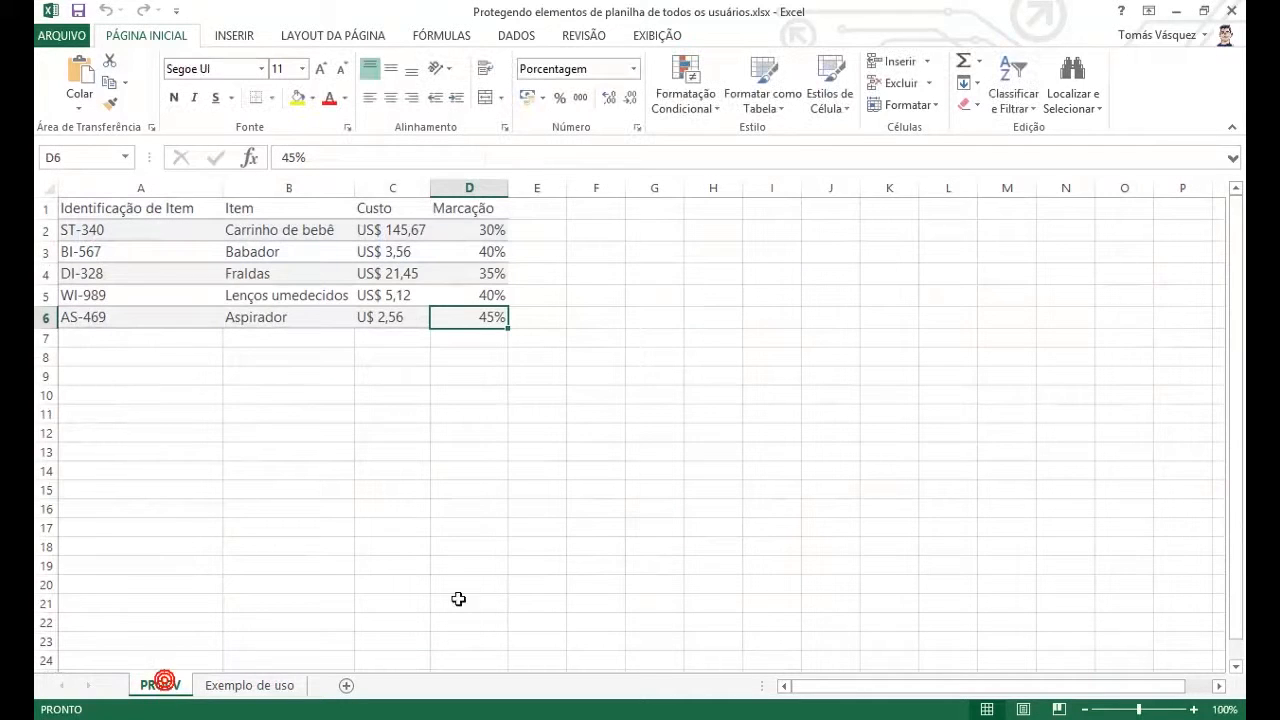
{"action": "left_click", "coordinate": [425, 277]}
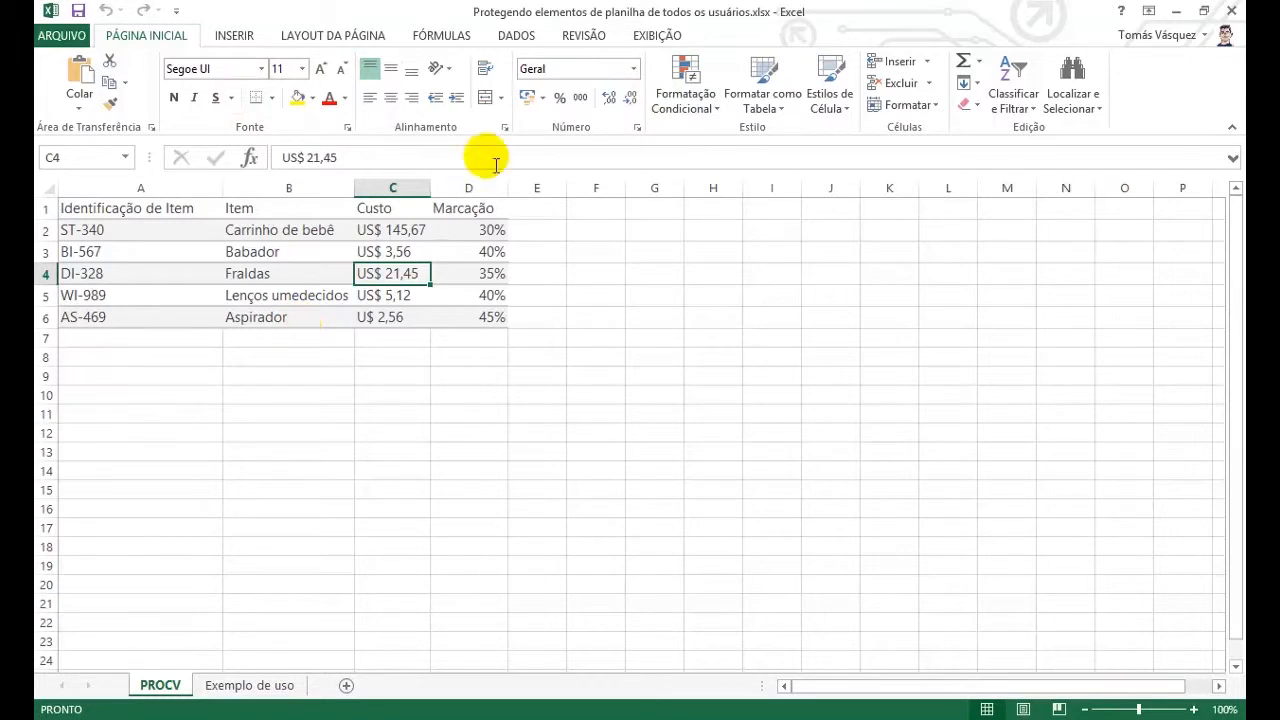
{"action": "left_click", "coordinate": [341, 158]}
{"action": "key", "text": "BackSpace"}
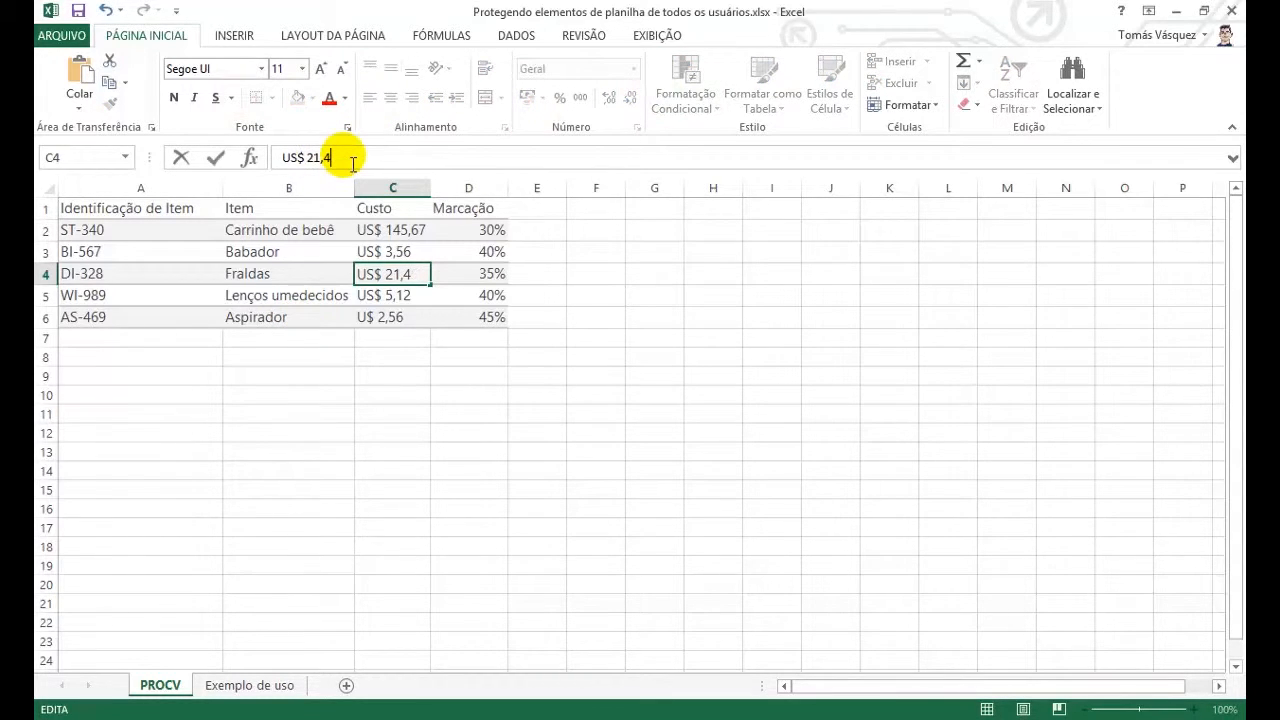
{"action": "key", "text": "Return"}
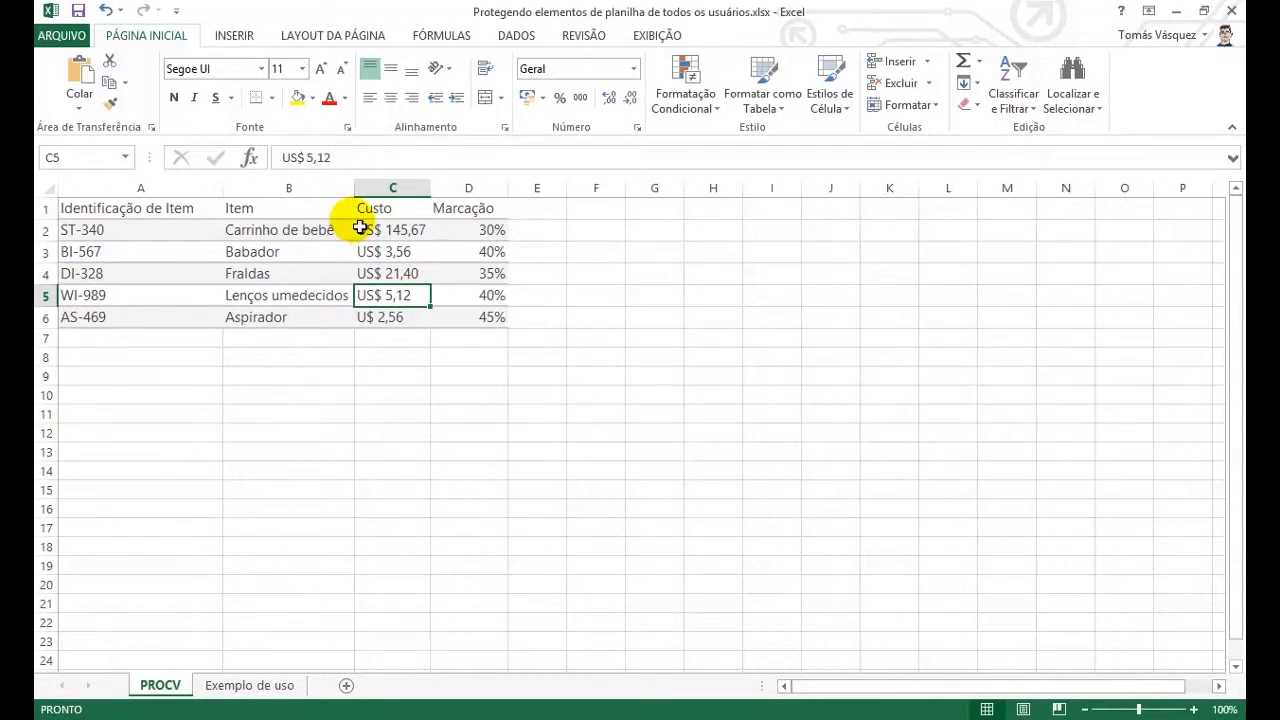
Remove the sheet protection from the Exemplo de uso sheet
{"action": "left_click", "coordinate": [274, 686]}
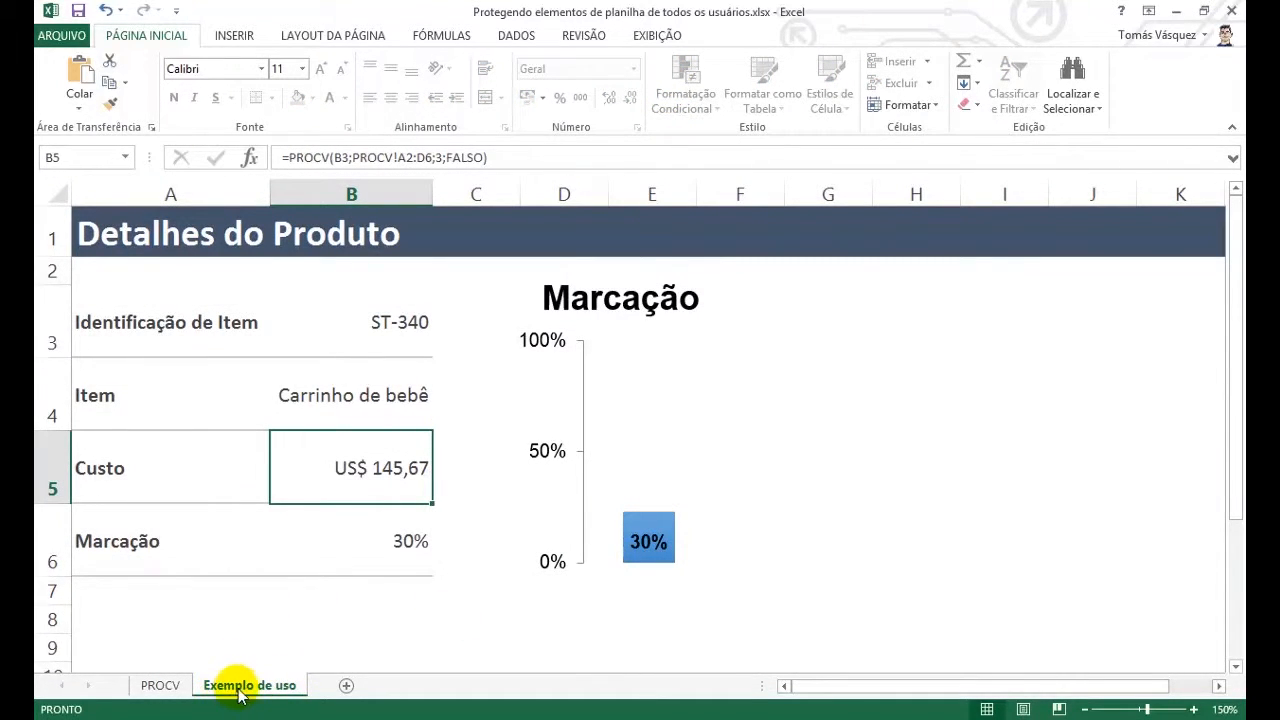
{"action": "left_click", "coordinate": [585, 35]}
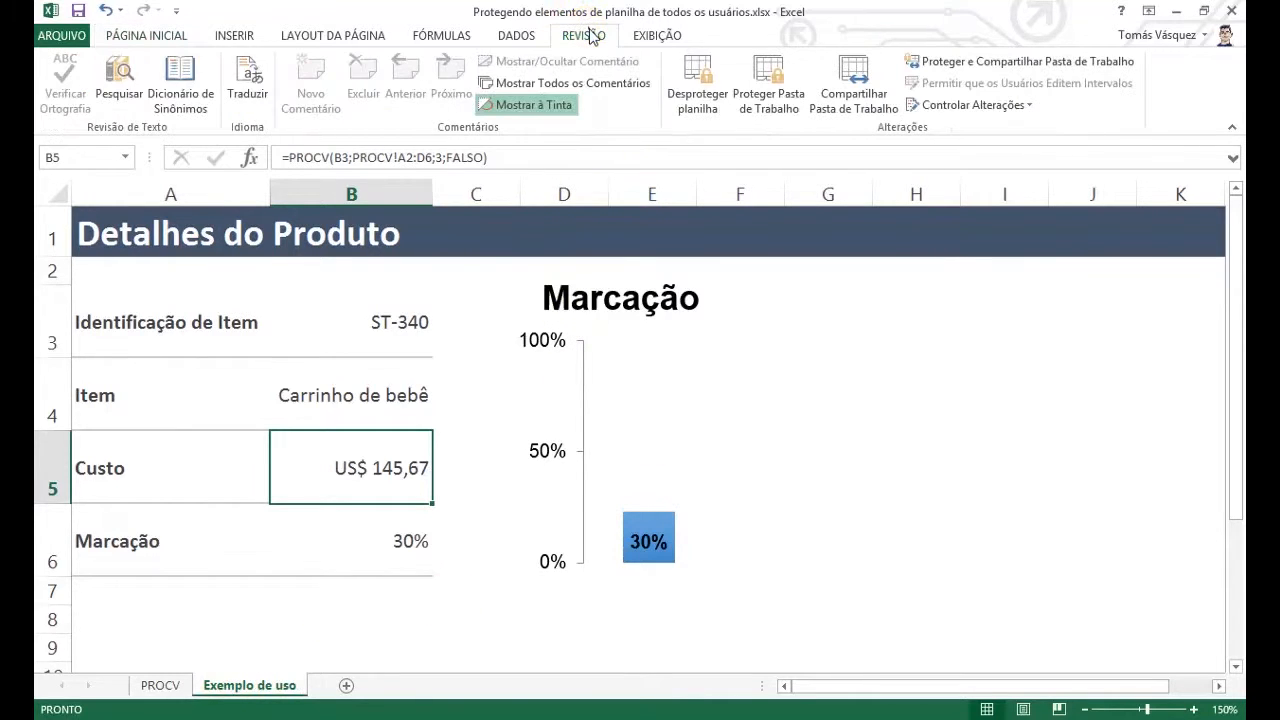
{"action": "left_click", "coordinate": [694, 108]}
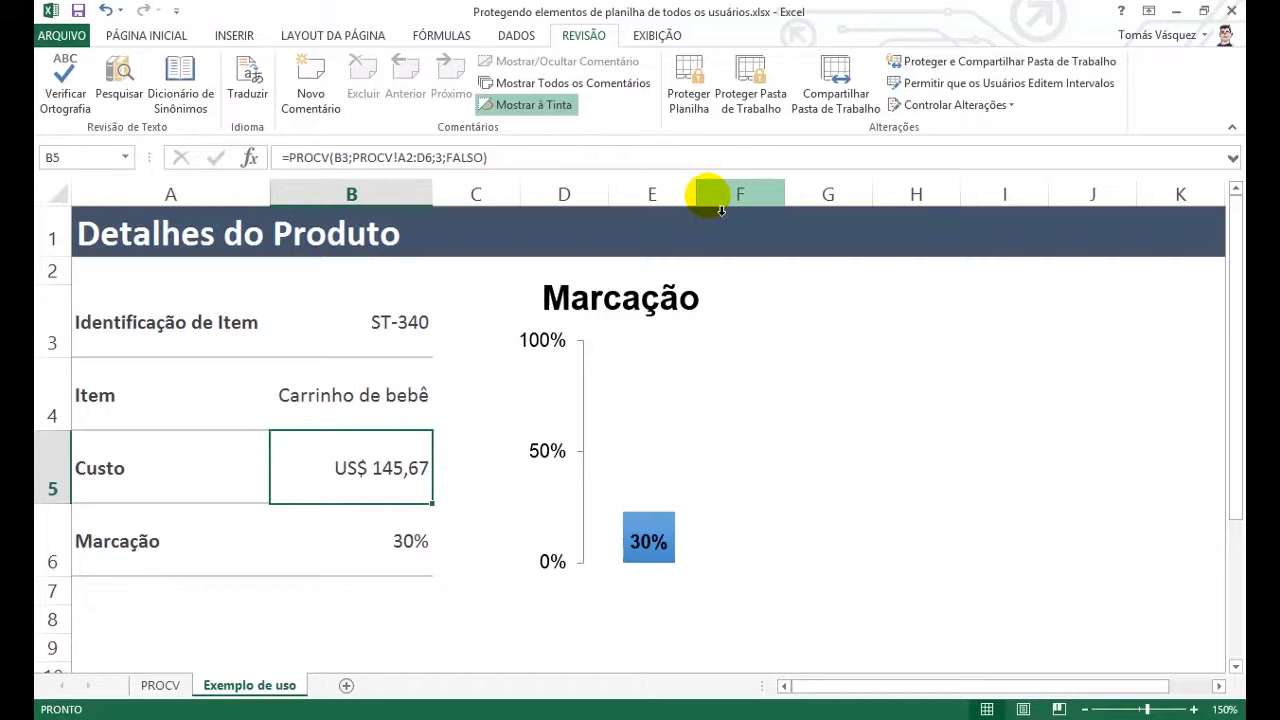
Protect the Exemplo de uso sheet with a password, entering and confirming the password needed to unprotect it
{"action": "left_click", "coordinate": [406, 352]}
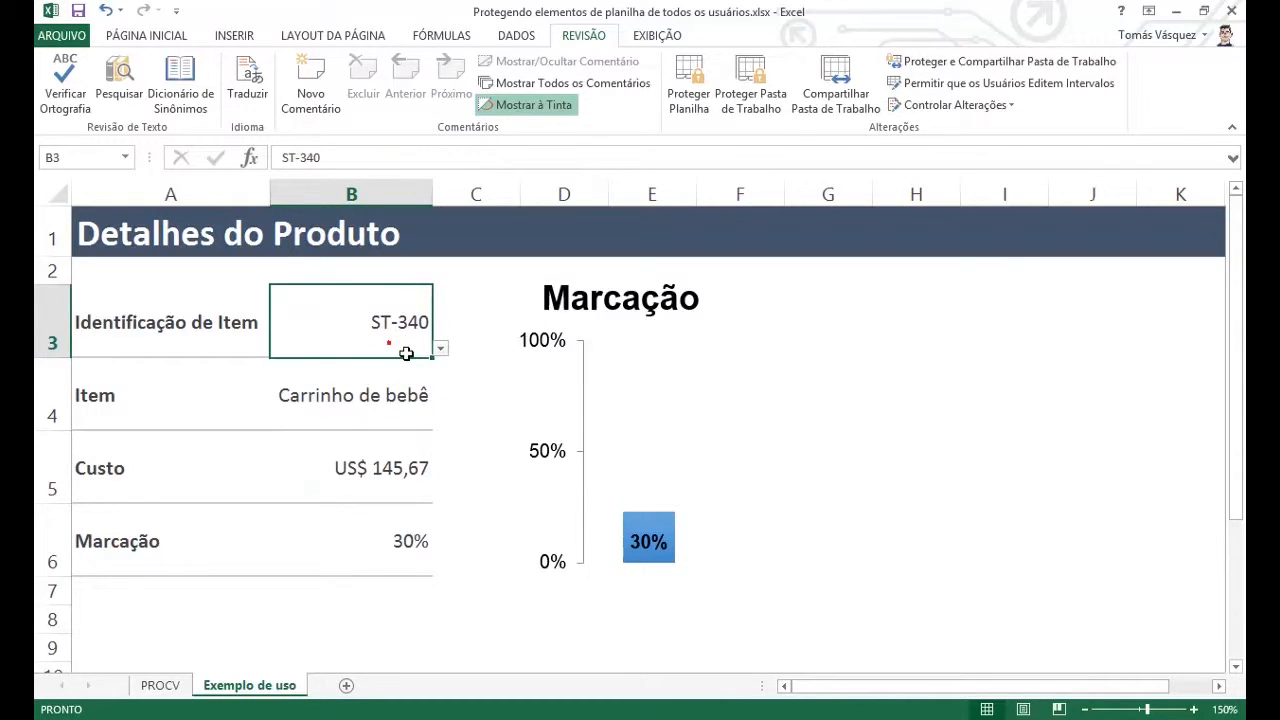
{"action": "left_click", "coordinate": [688, 95]}
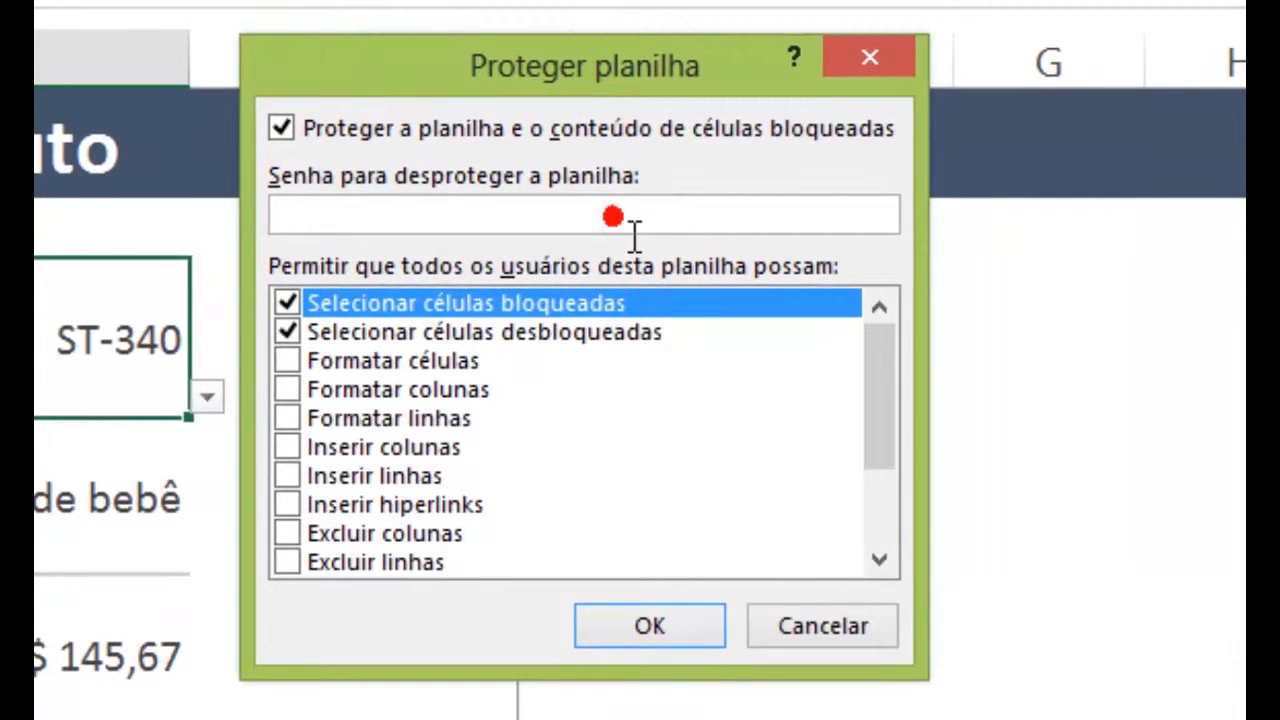
{"action": "left_click", "coordinate": [634, 233]}
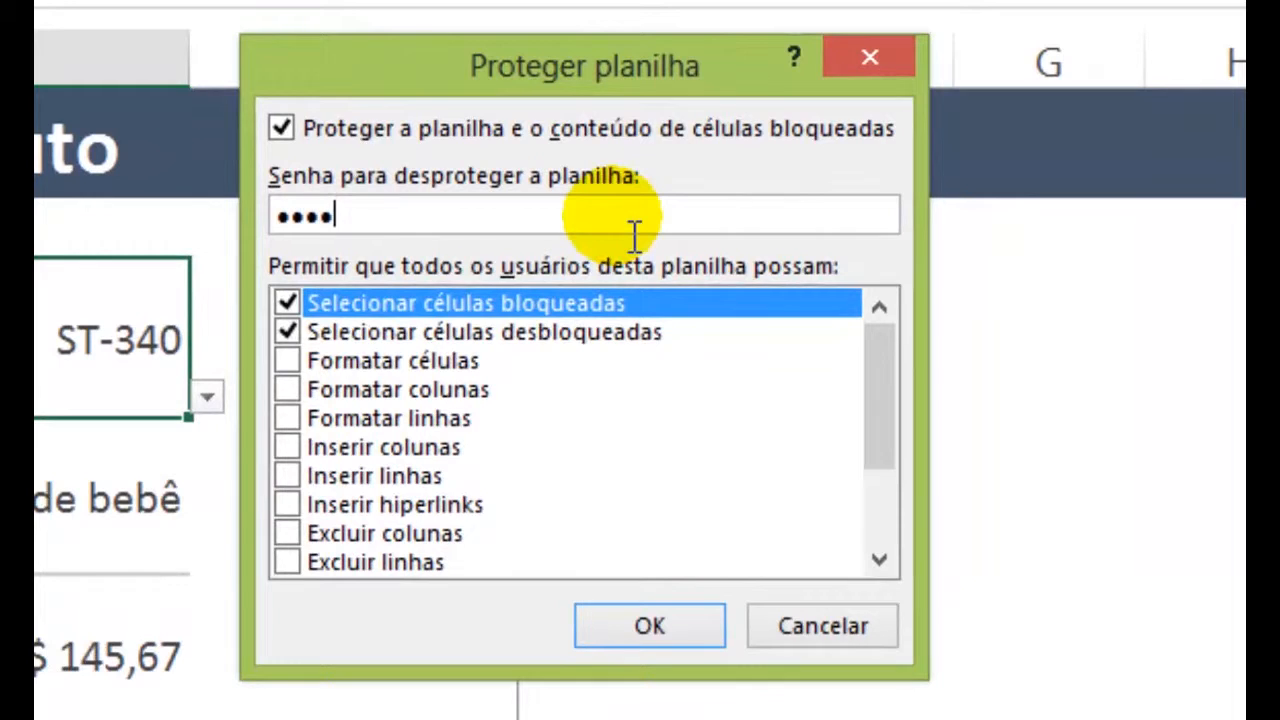
{"action": "left_click", "coordinate": [656, 640]}
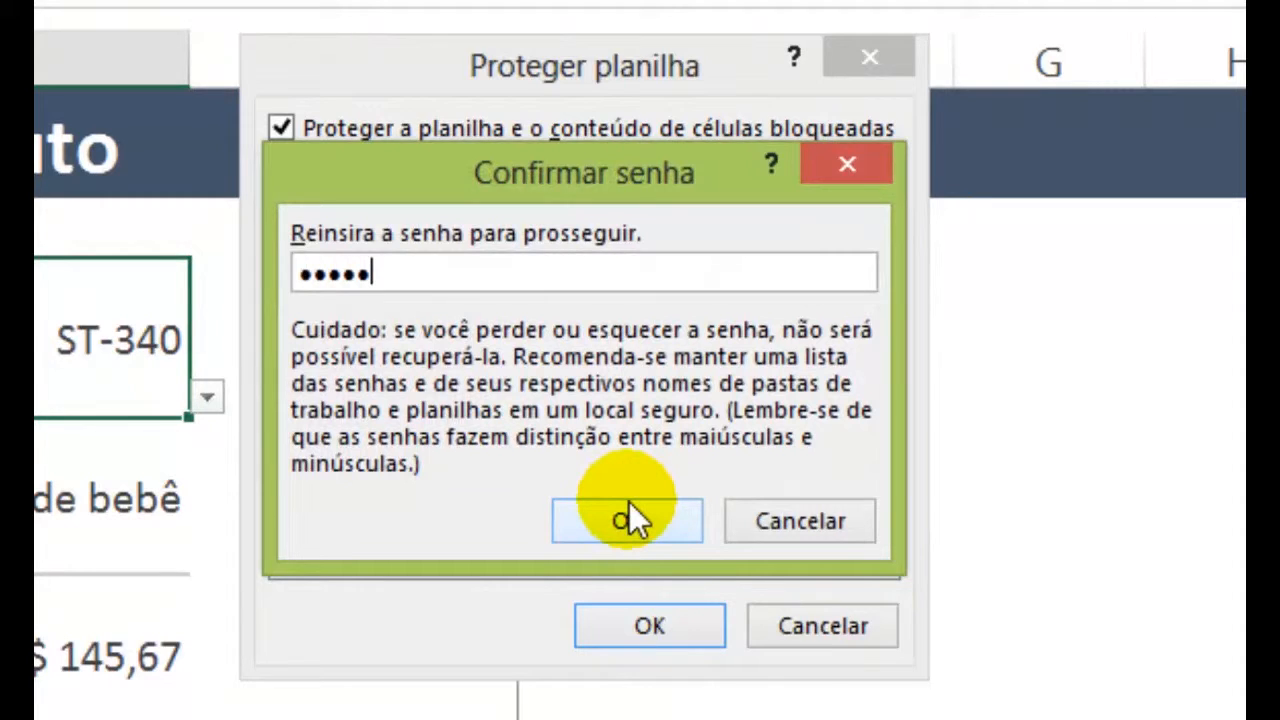
{"action": "left_click", "coordinate": [629, 520]}
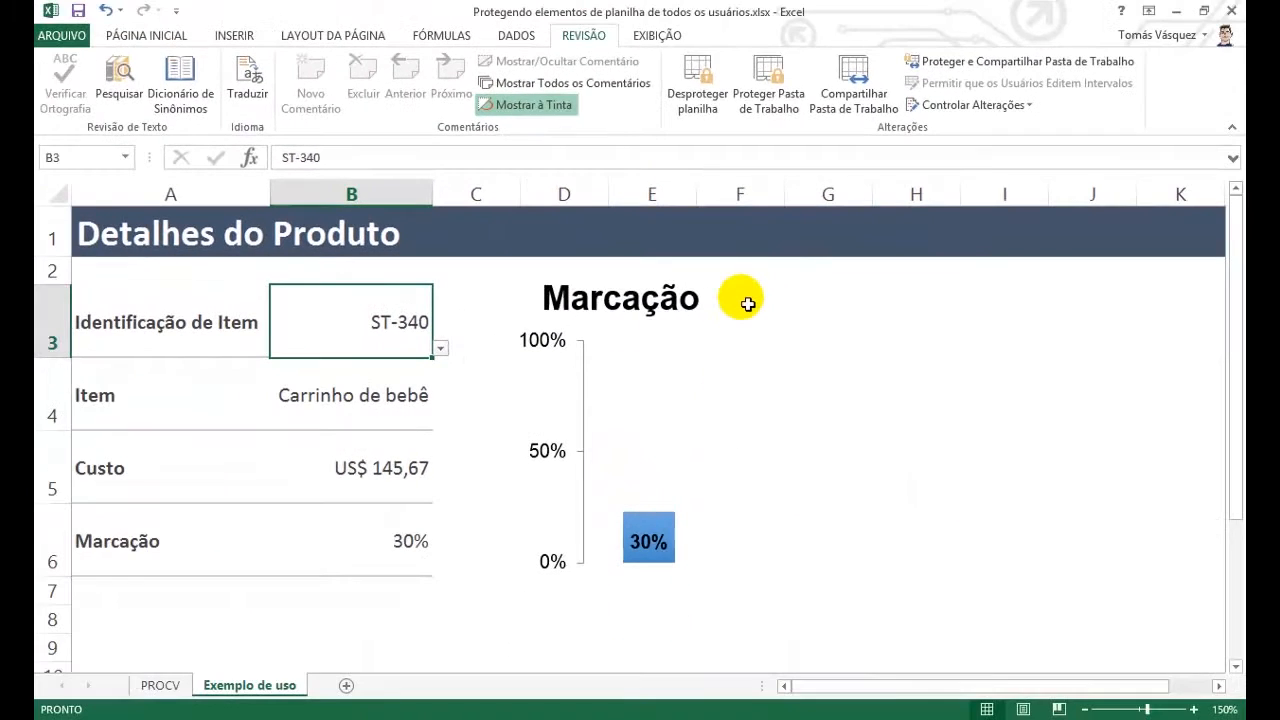
Try to choose another Identificação de Item from the list in cell B3 of the protected sheet and dismiss the alert
{"action": "left_click", "coordinate": [355, 367]}
{"action": "left_click", "coordinate": [357, 331]}
{"action": "left_click", "coordinate": [440, 348]}
{"action": "left_click", "coordinate": [413, 388]}
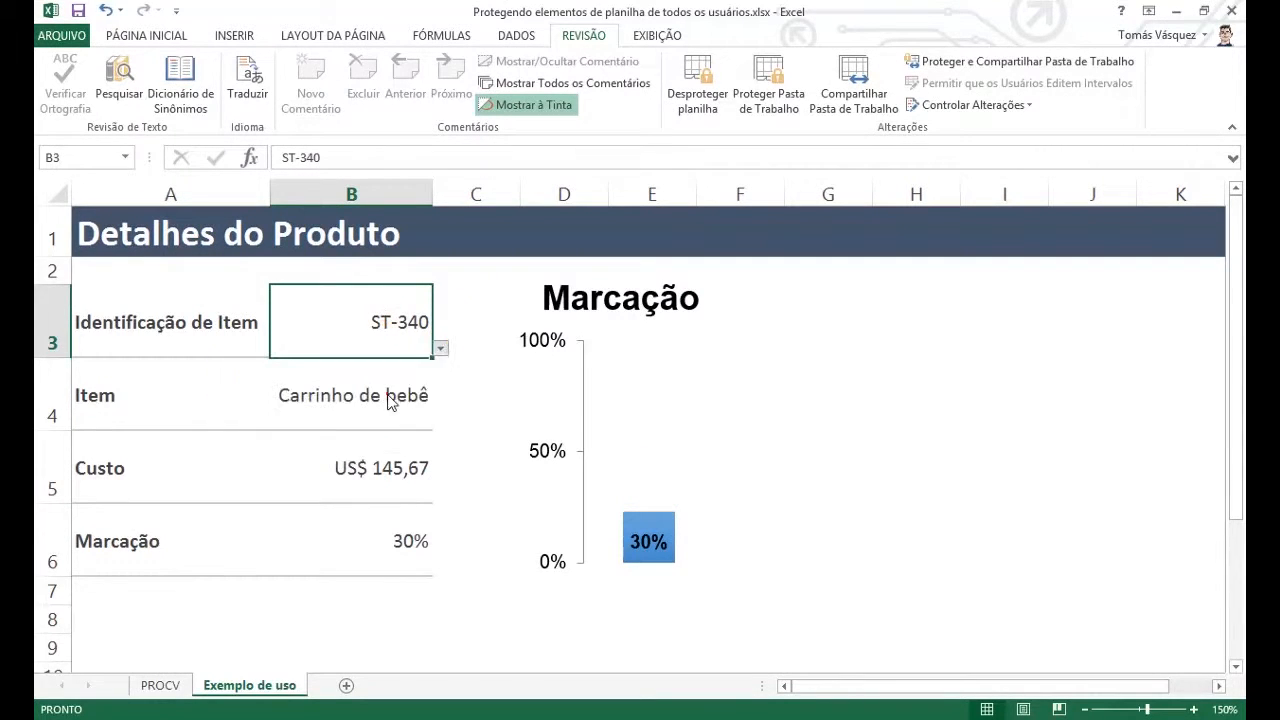
{"action": "left_click", "coordinate": [642, 421]}
Try to edit the Marcação formula in cell B6 of the protected sheet and dismiss the alert
{"action": "left_click", "coordinate": [425, 547]}
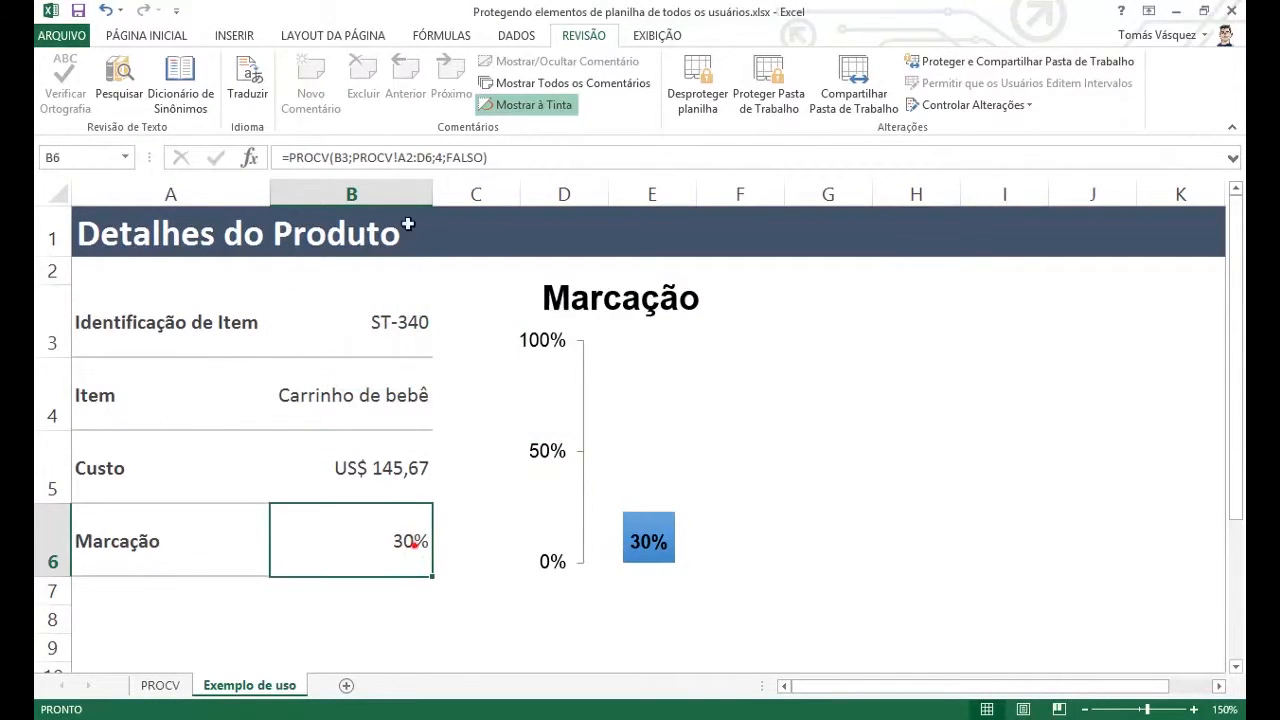
{"action": "left_click", "coordinate": [409, 157]}
{"action": "left_click", "coordinate": [640, 422]}
Remove the protection from the Exemplo de uso sheet by supplying the sheet password
{"action": "left_click", "coordinate": [700, 104]}
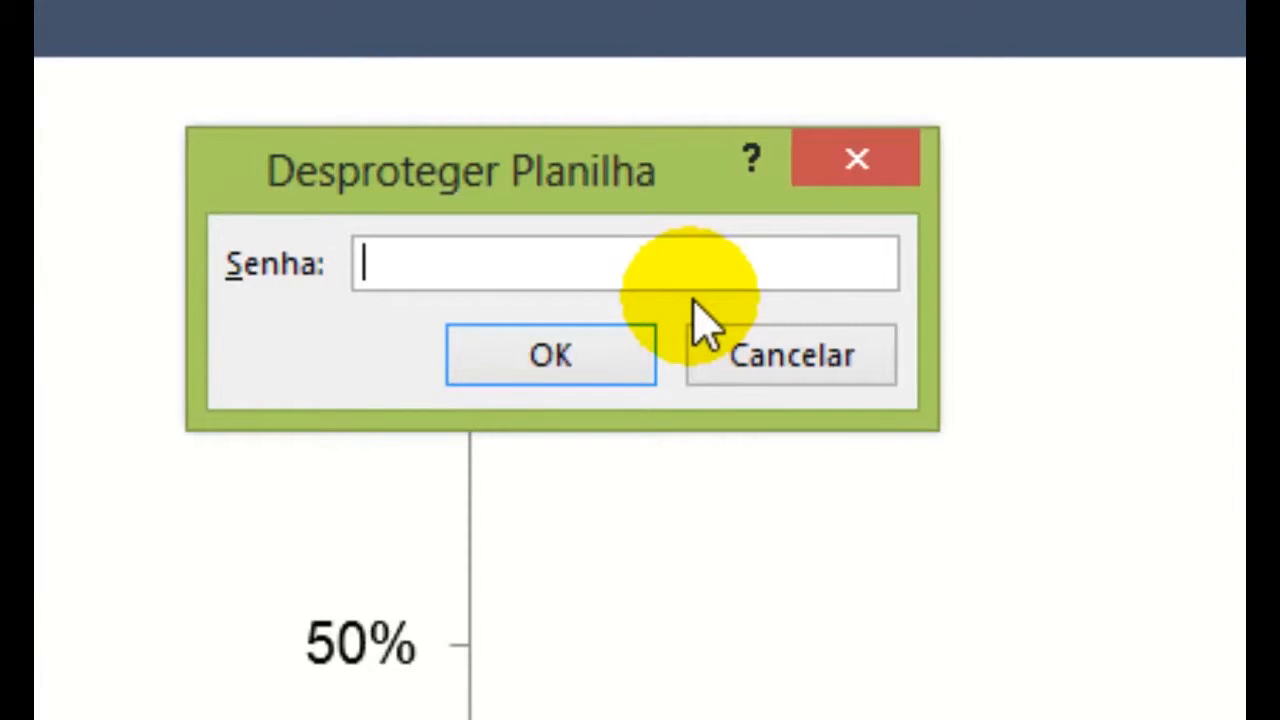
{"action": "left_click", "coordinate": [629, 371]}
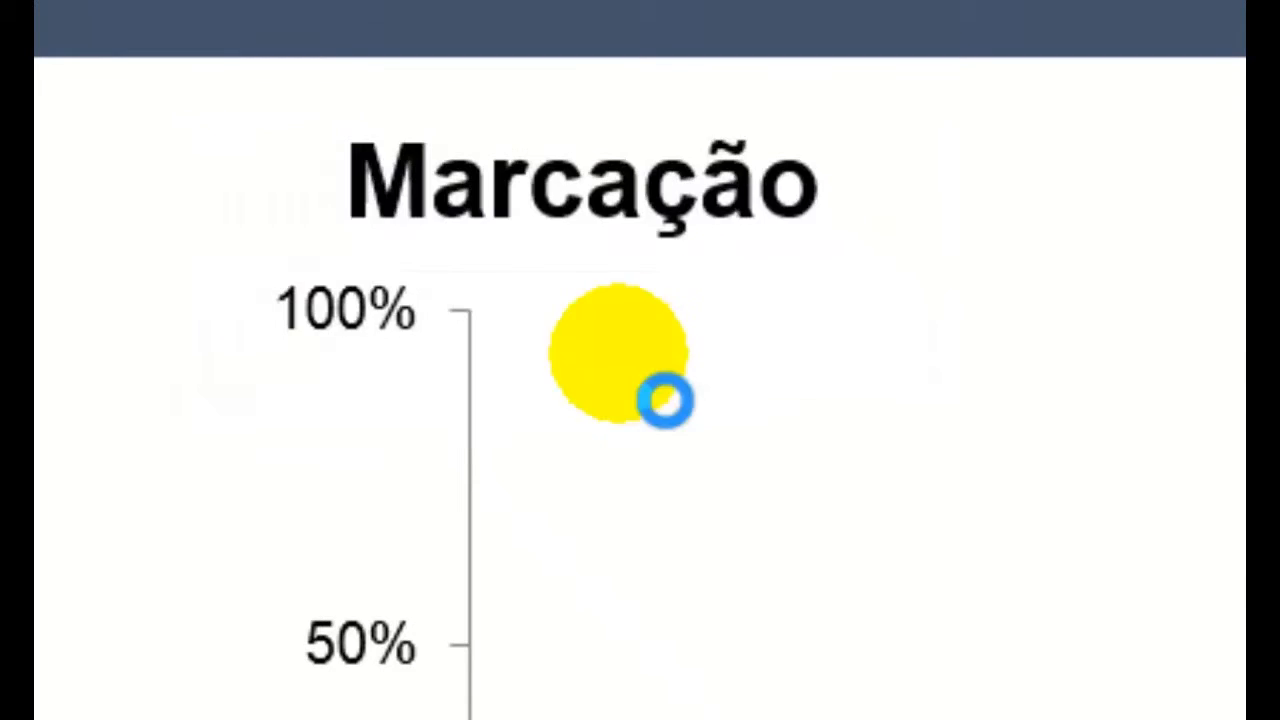
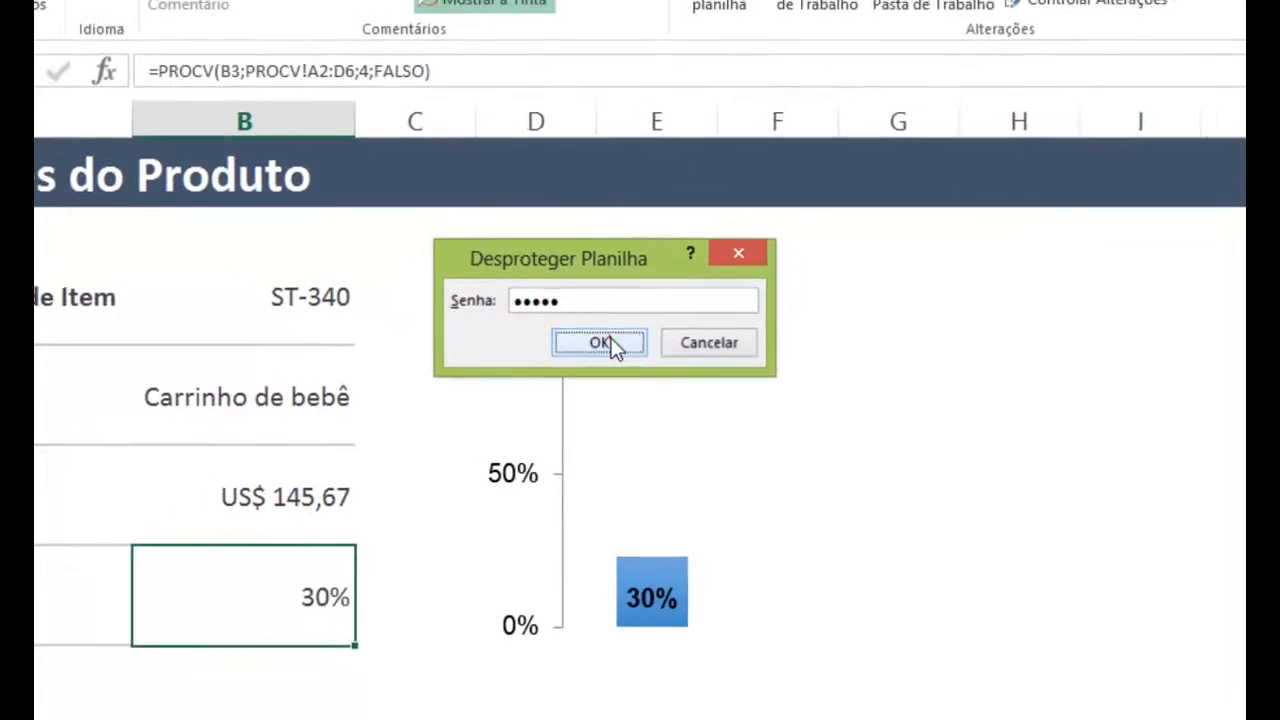
{"action": "left_click", "coordinate": [600, 338]}
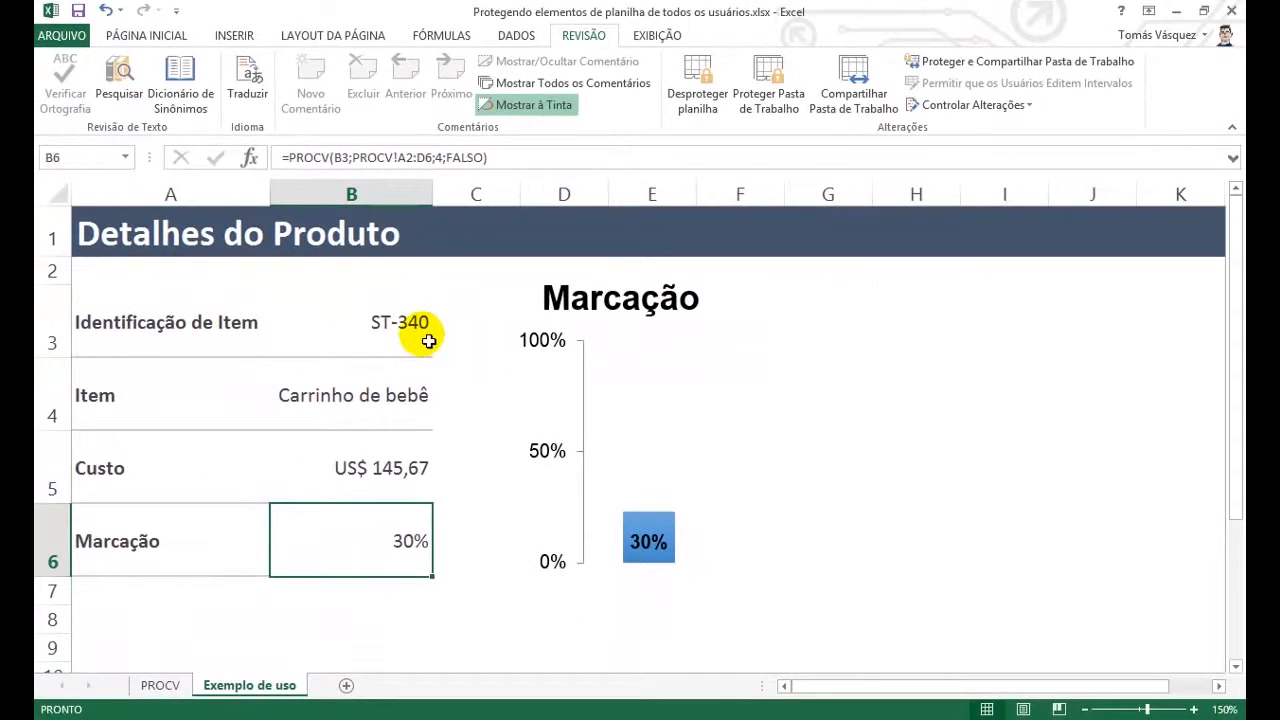
Examine the contents of cells B3 to B5 and the protection settings in Formatar Células, leaving them without changes
{"action": "left_click", "coordinate": [428, 341]}
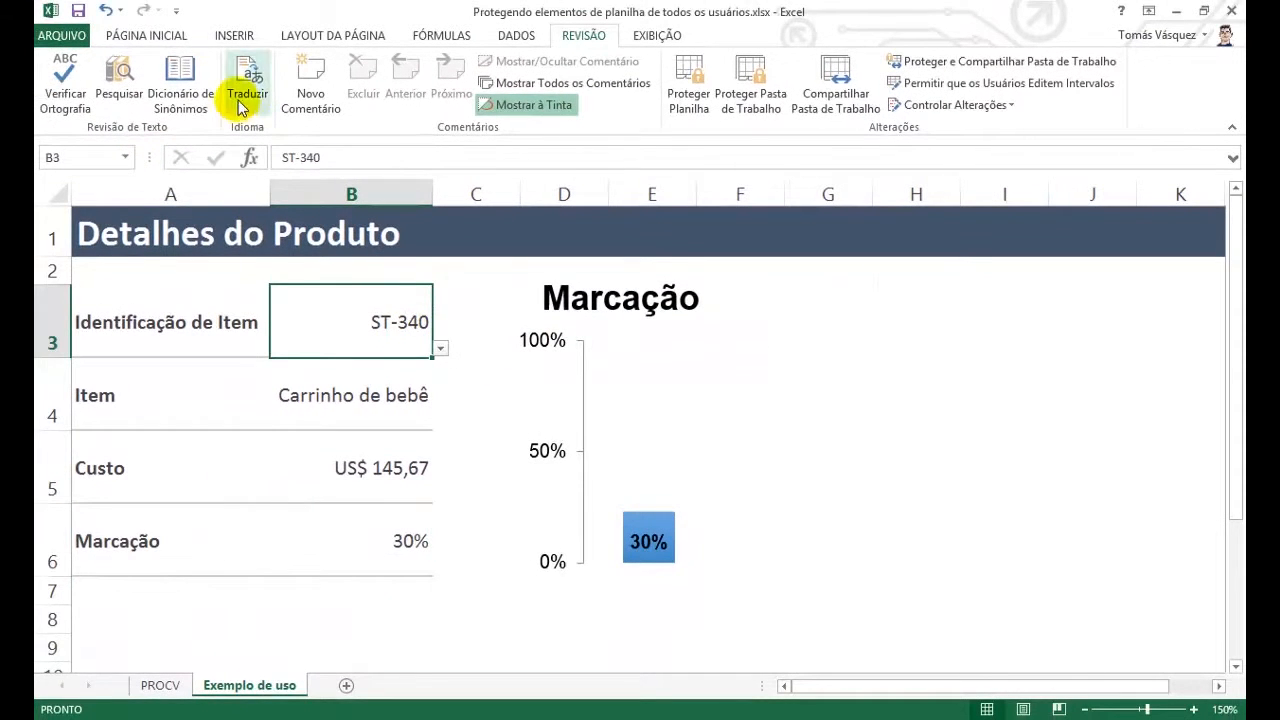
{"action": "left_click", "coordinate": [150, 36]}
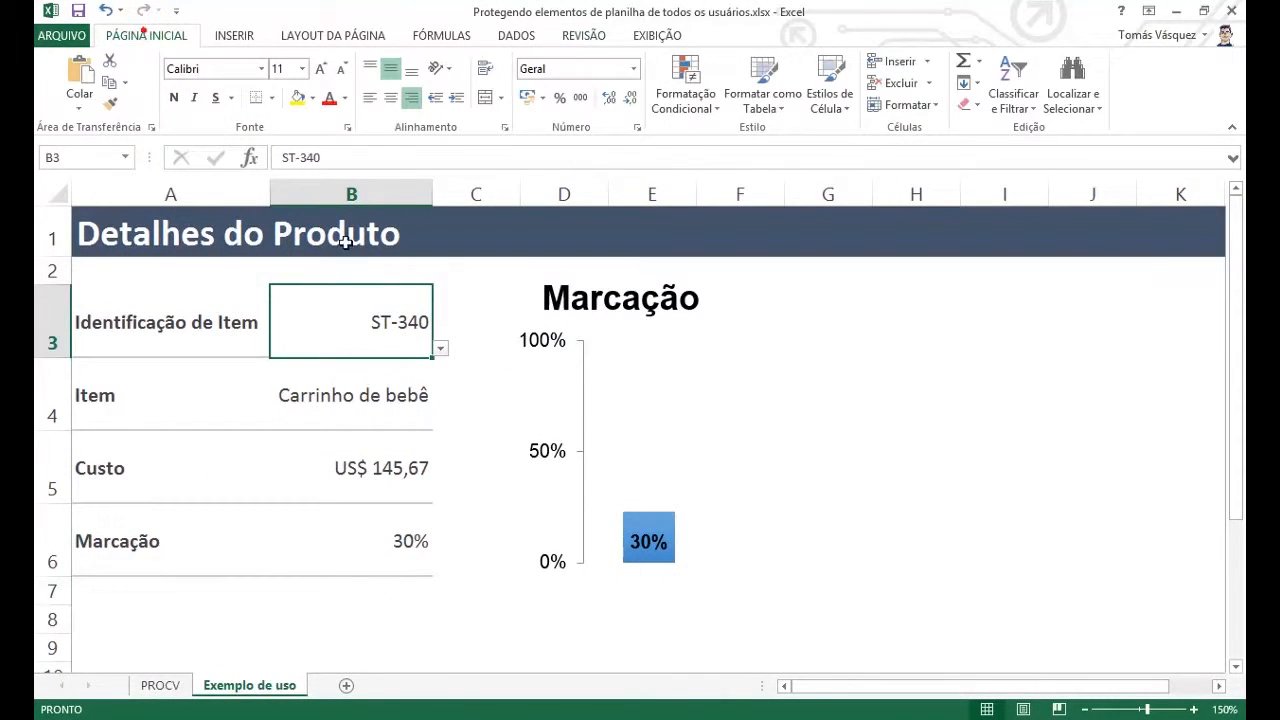
{"action": "left_click", "coordinate": [358, 395]}
{"action": "left_click", "coordinate": [350, 460]}
{"action": "left_click", "coordinate": [370, 400]}
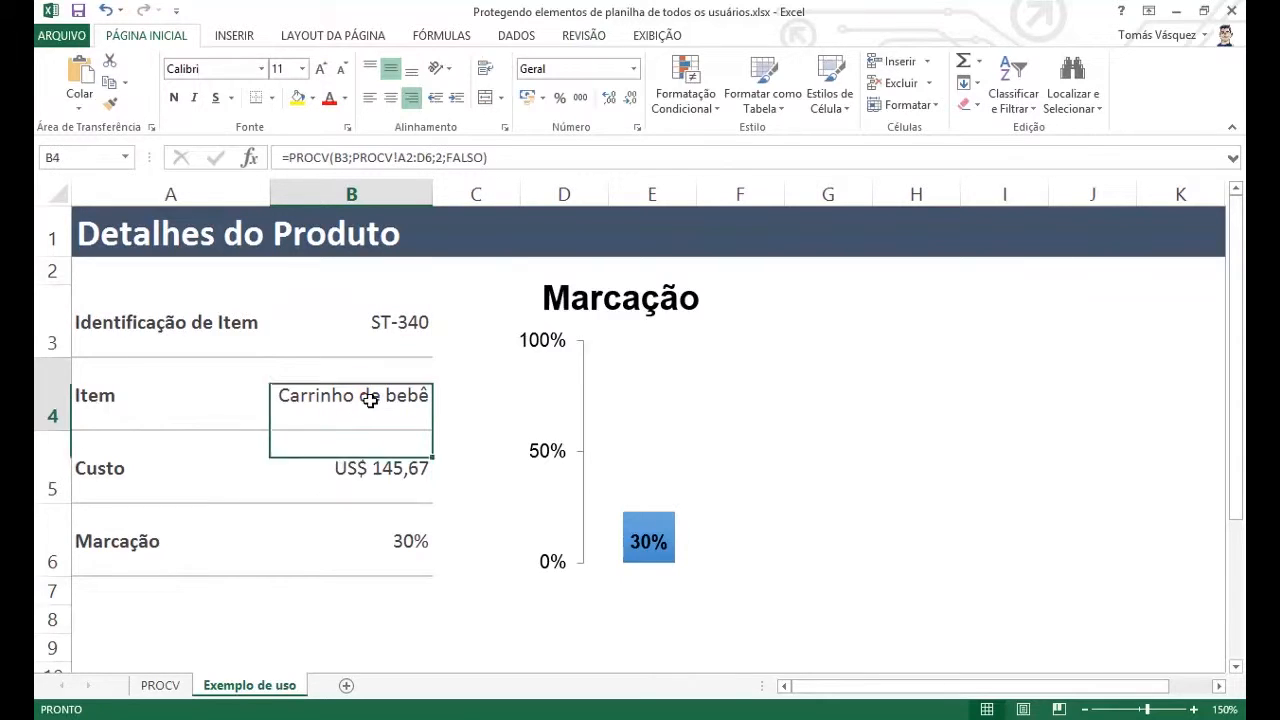
{"action": "left_click", "coordinate": [376, 324]}
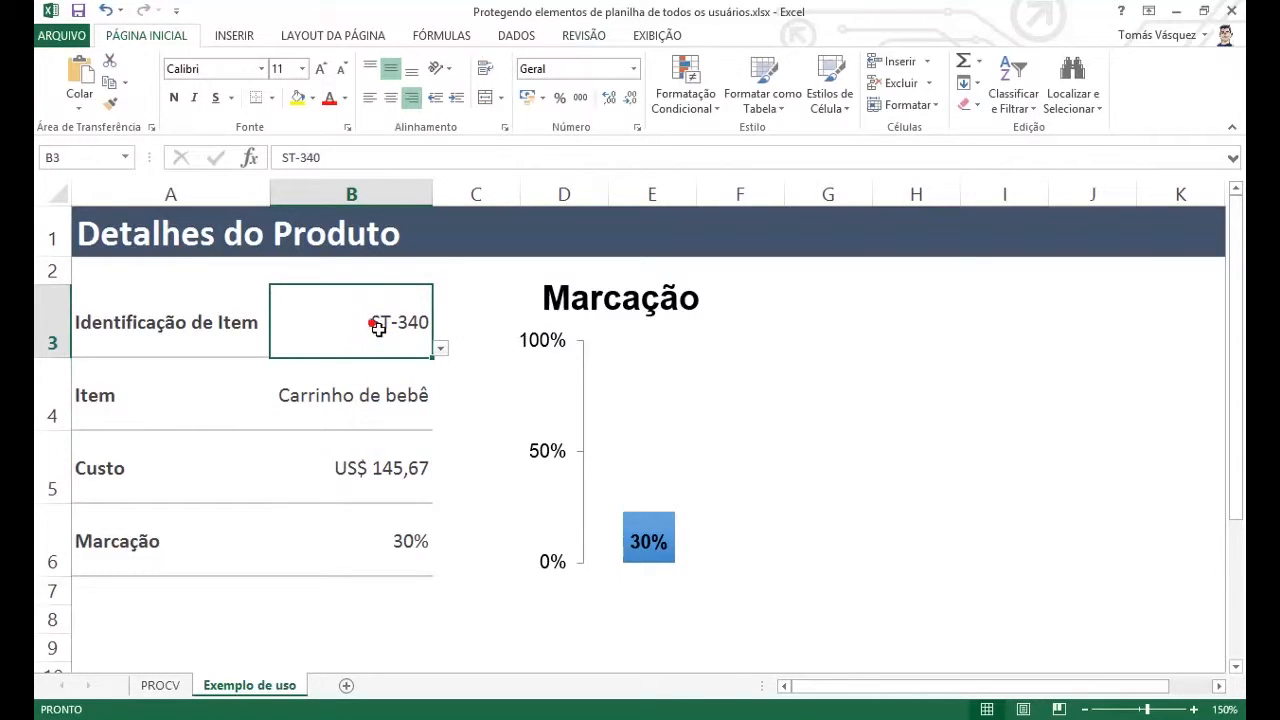
{"action": "mouse_move", "coordinate": [672, 353]}
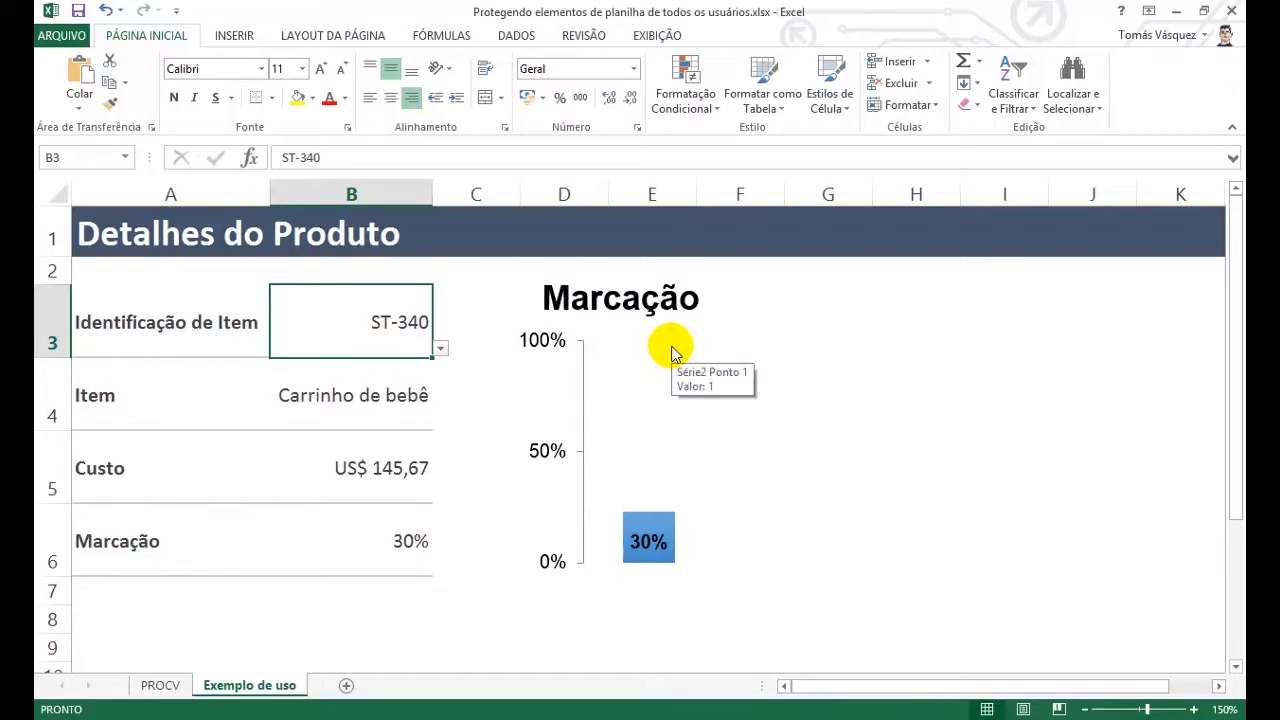
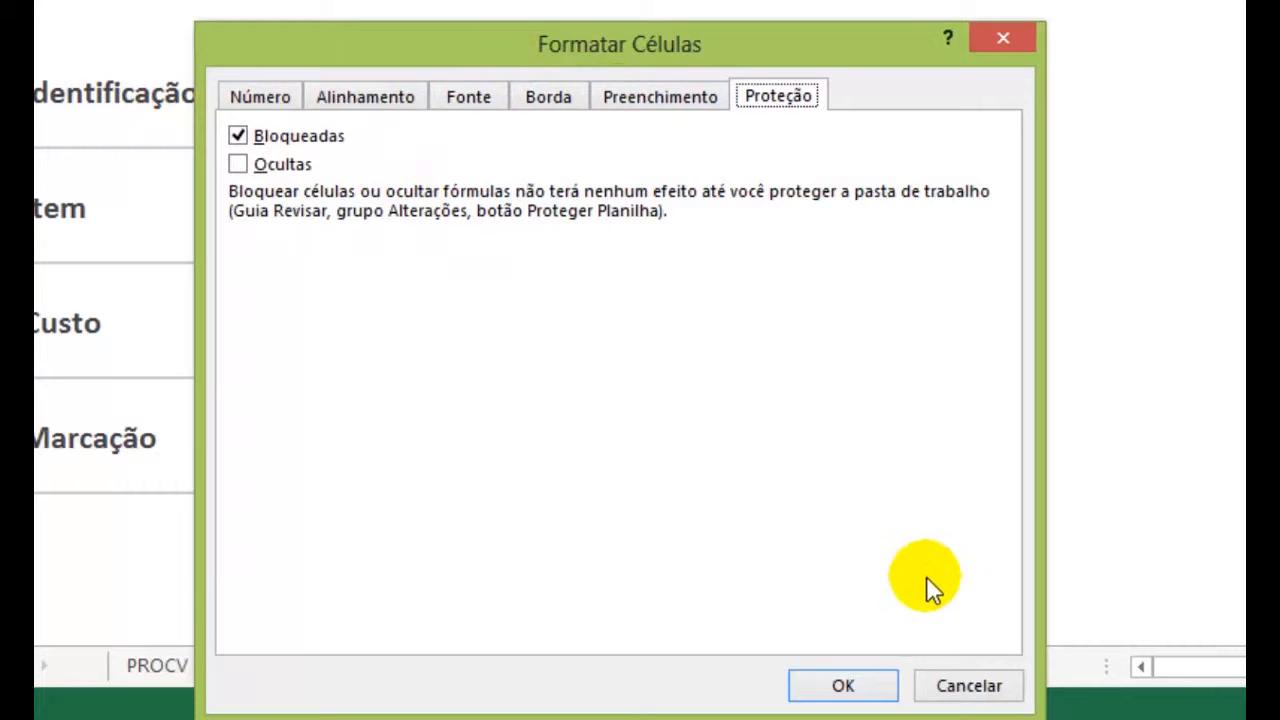
{"action": "left_click", "coordinate": [968, 686]}
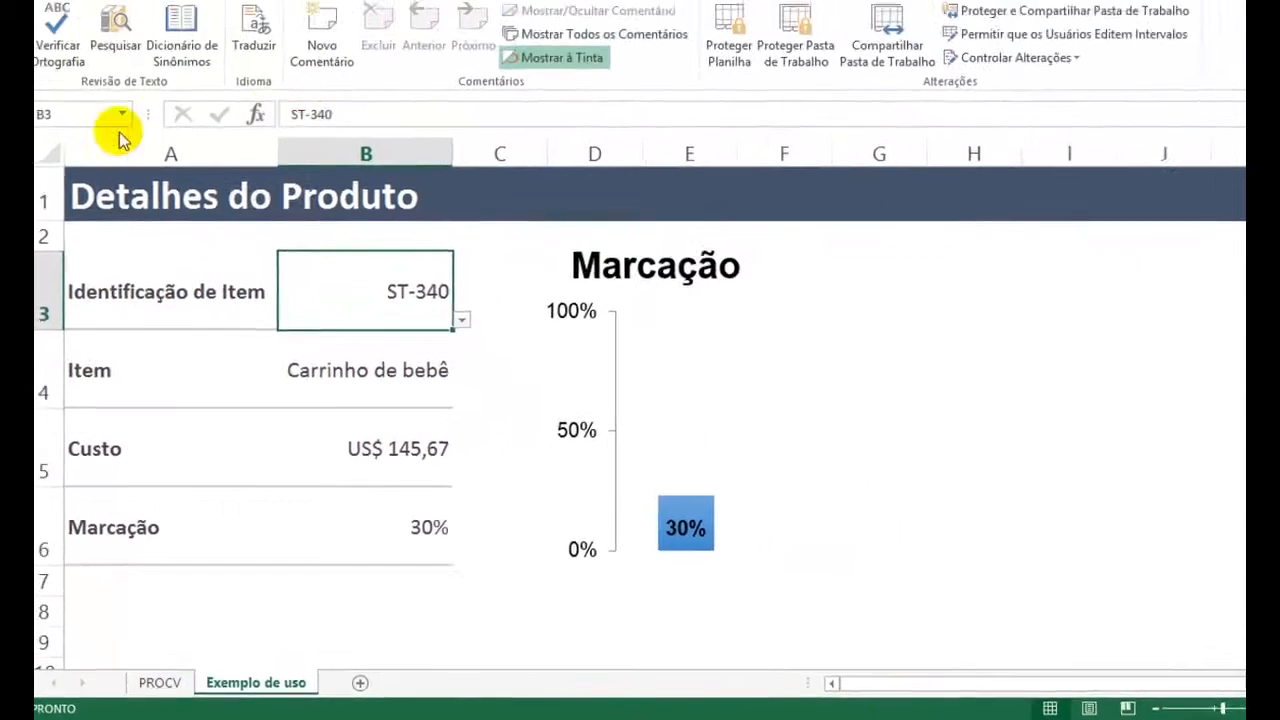
Unlock the Identificação de Item cell B3 by turning off Bloqueadas in its cell protection settings
{"action": "left_click", "coordinate": [440, 349]}
{"action": "left_click", "coordinate": [337, 303]}
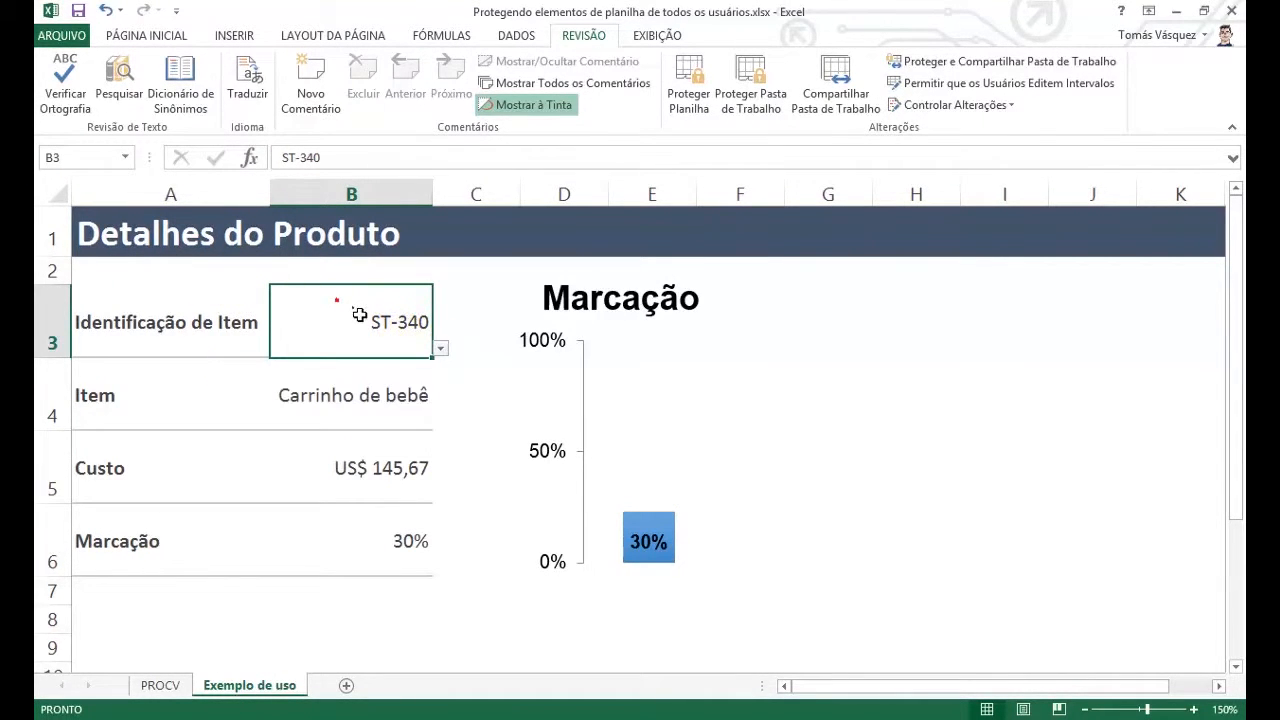
{"action": "right_click", "coordinate": [343, 292]}
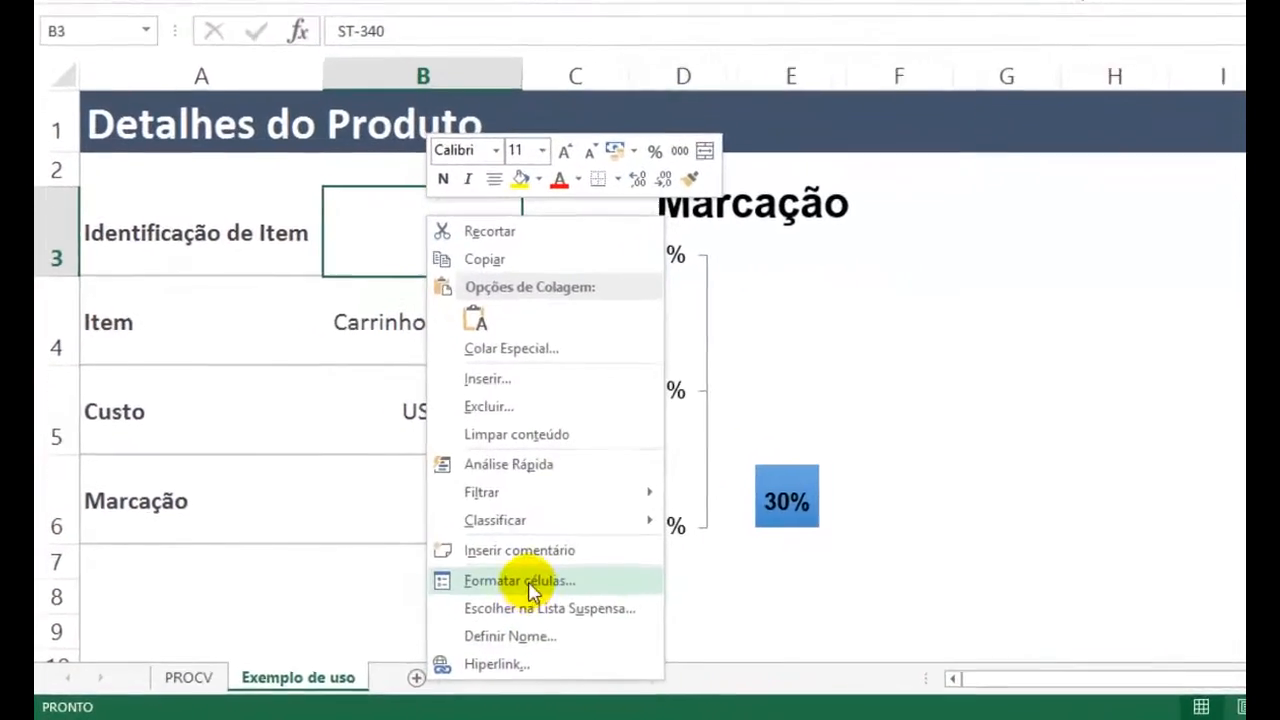
{"action": "left_click", "coordinate": [420, 606]}
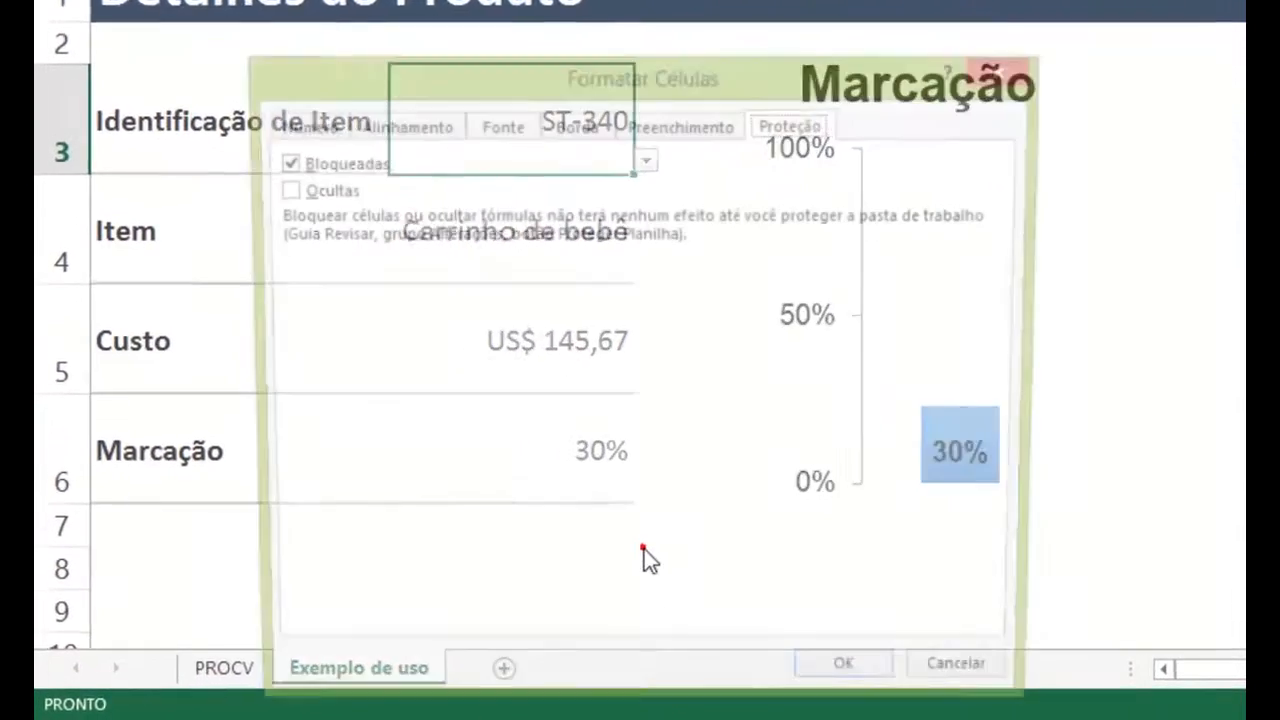
{"action": "left_click", "coordinate": [338, 143]}
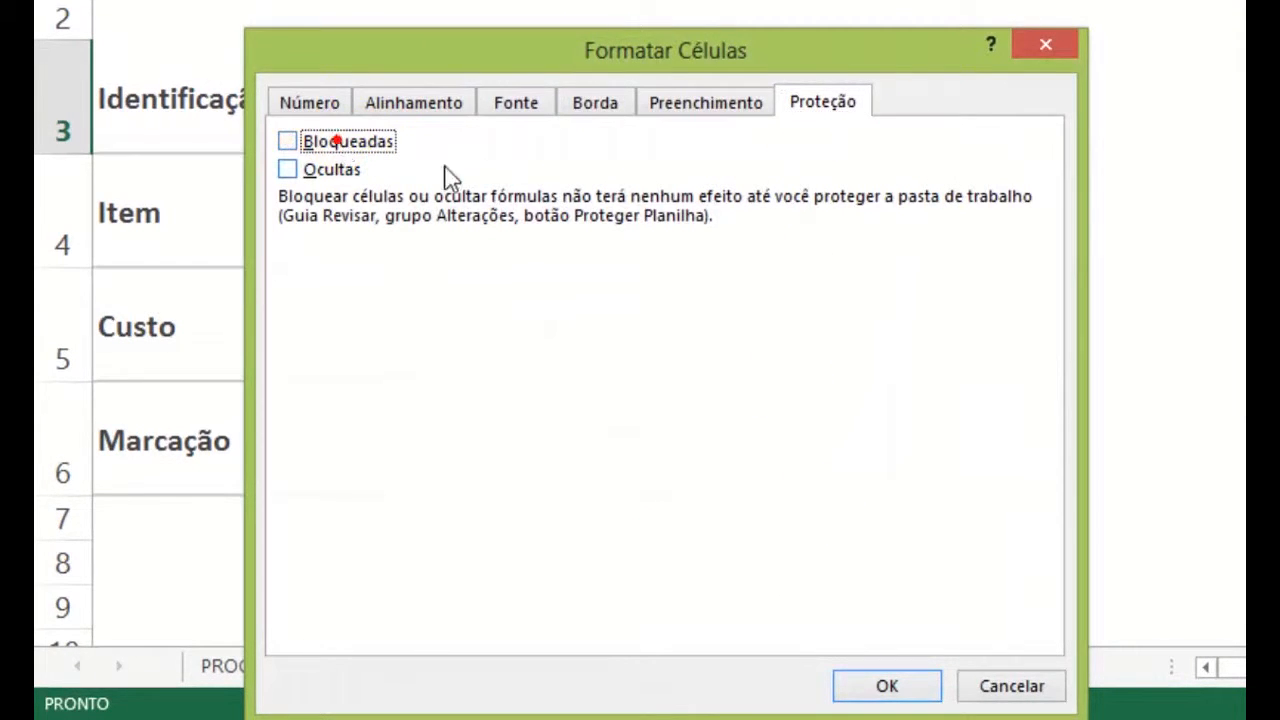
{"action": "left_click", "coordinate": [893, 688]}
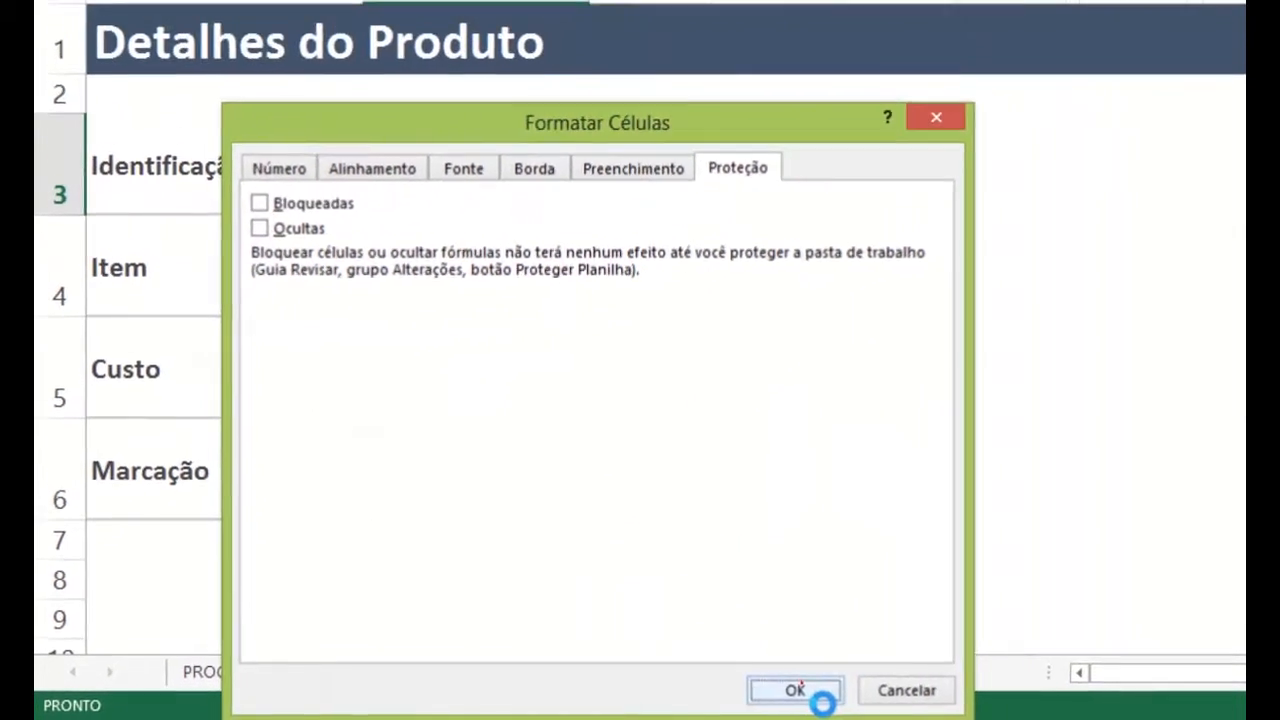
Check the Bloqueadas setting of the Item formula cell B4 in its cell protection settings
{"action": "left_click", "coordinate": [369, 397]}
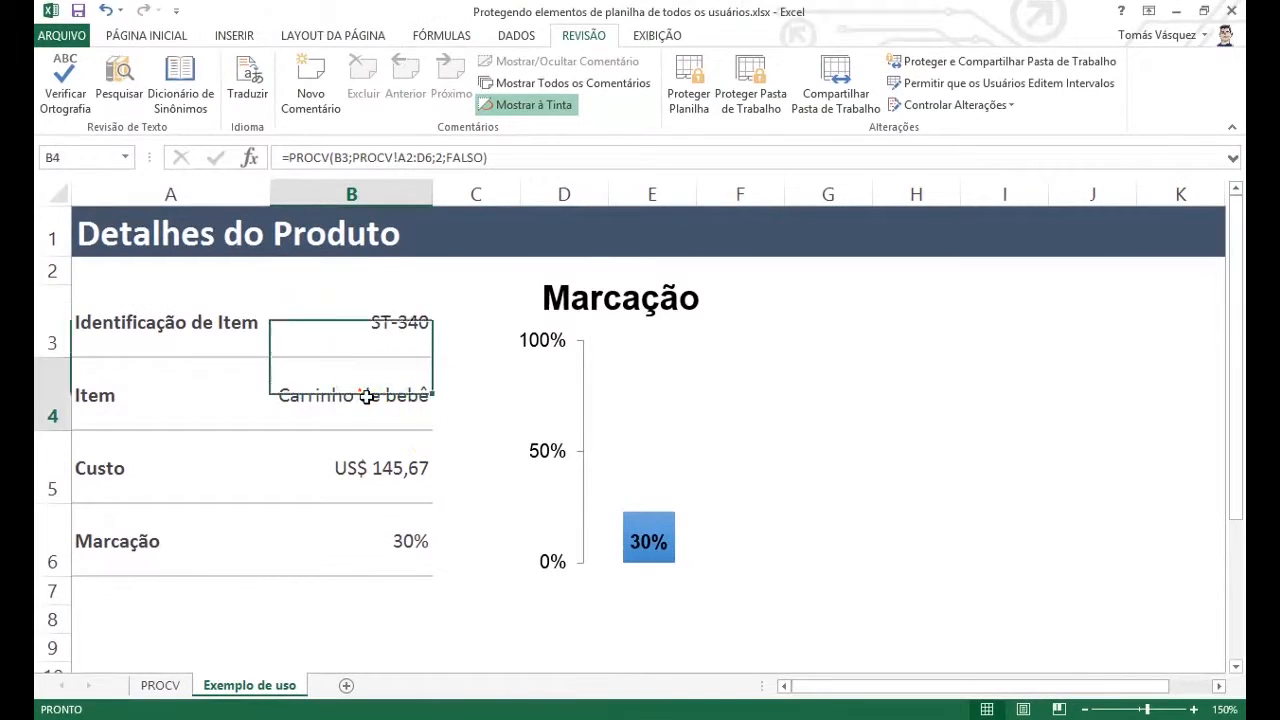
{"action": "right_click", "coordinate": [367, 396]}
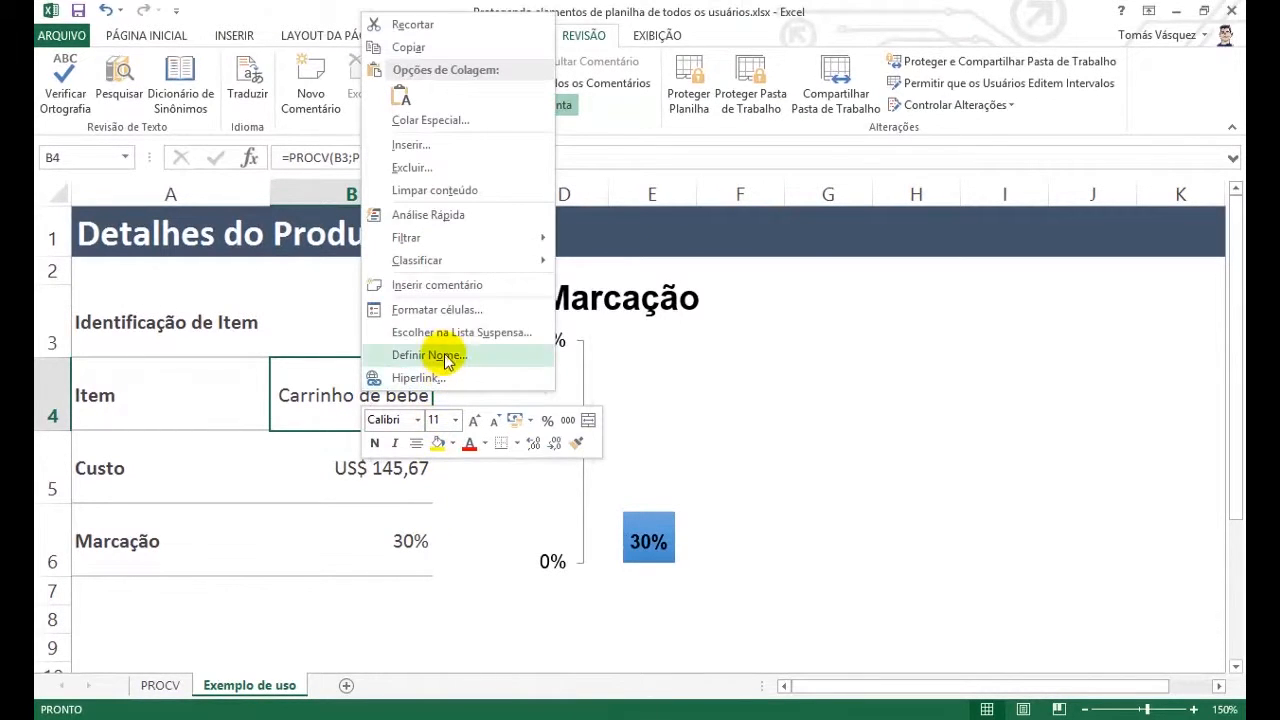
{"action": "left_click", "coordinate": [445, 318]}
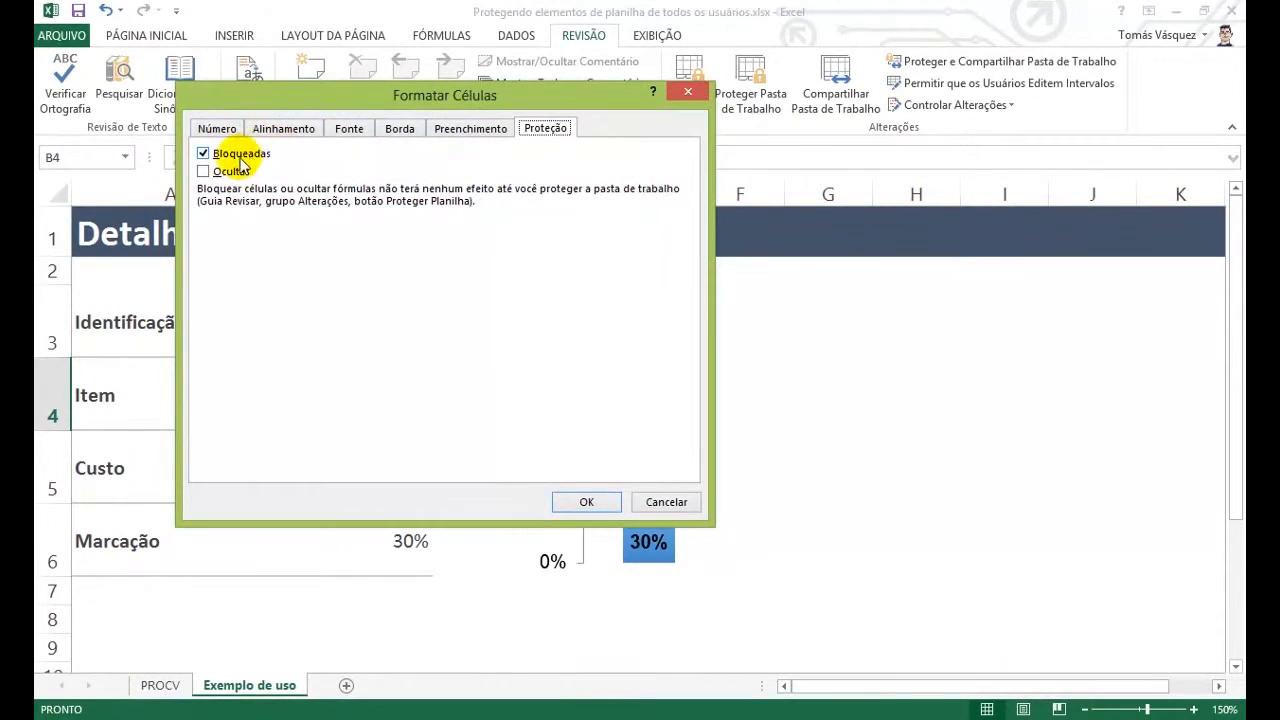
{"action": "left_click", "coordinate": [588, 502]}
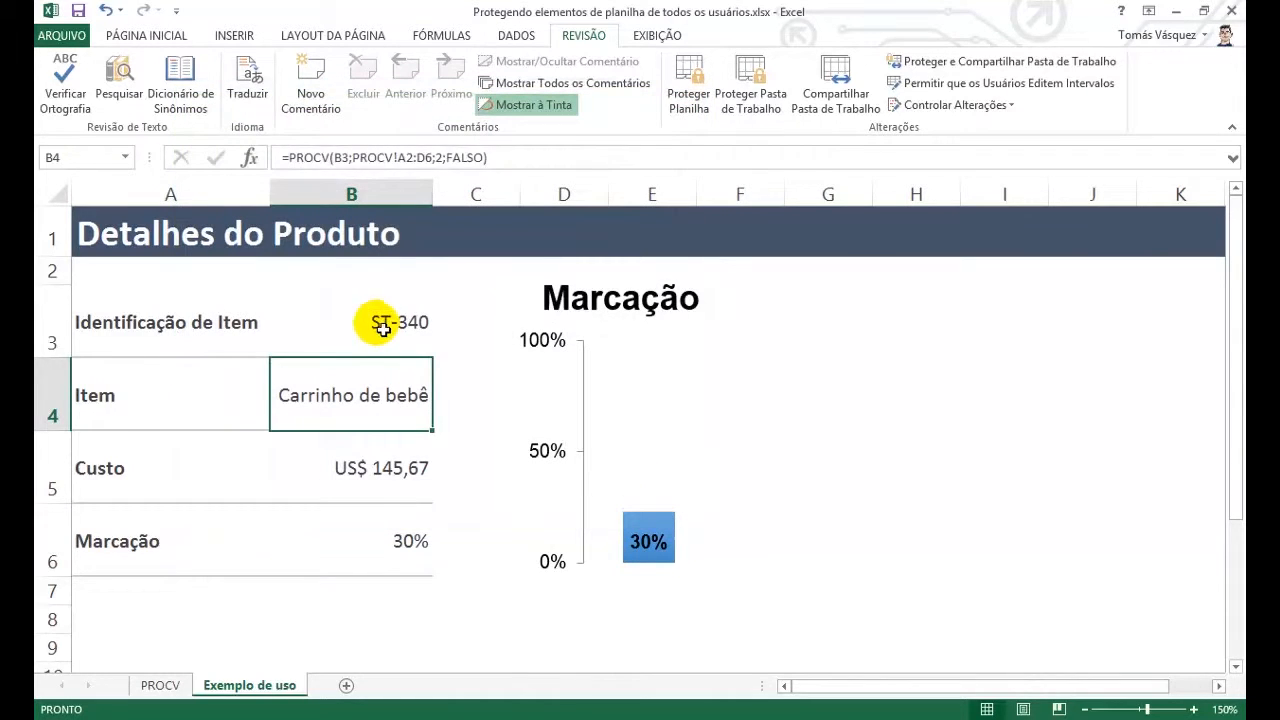
Check the Bloqueadas setting of the Identificação de Item cell B3 in its cell protection settings
{"action": "left_click", "coordinate": [376, 322]}
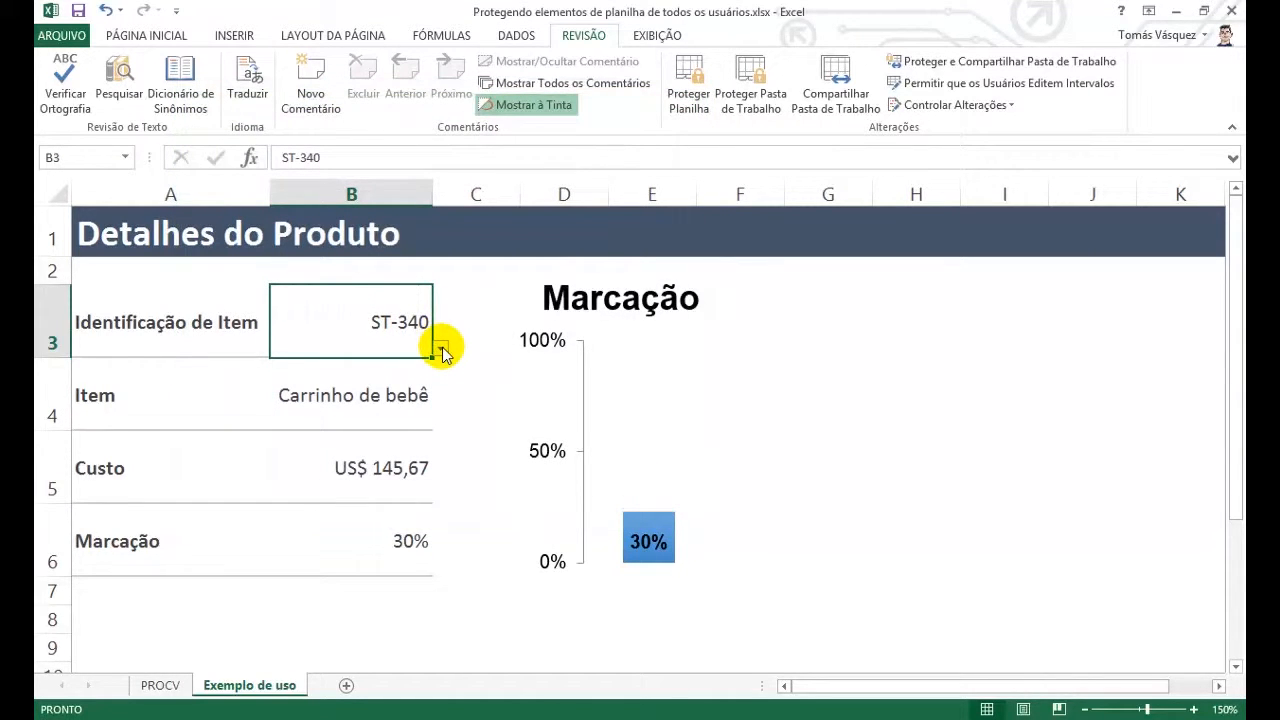
{"action": "right_click", "coordinate": [412, 345]}
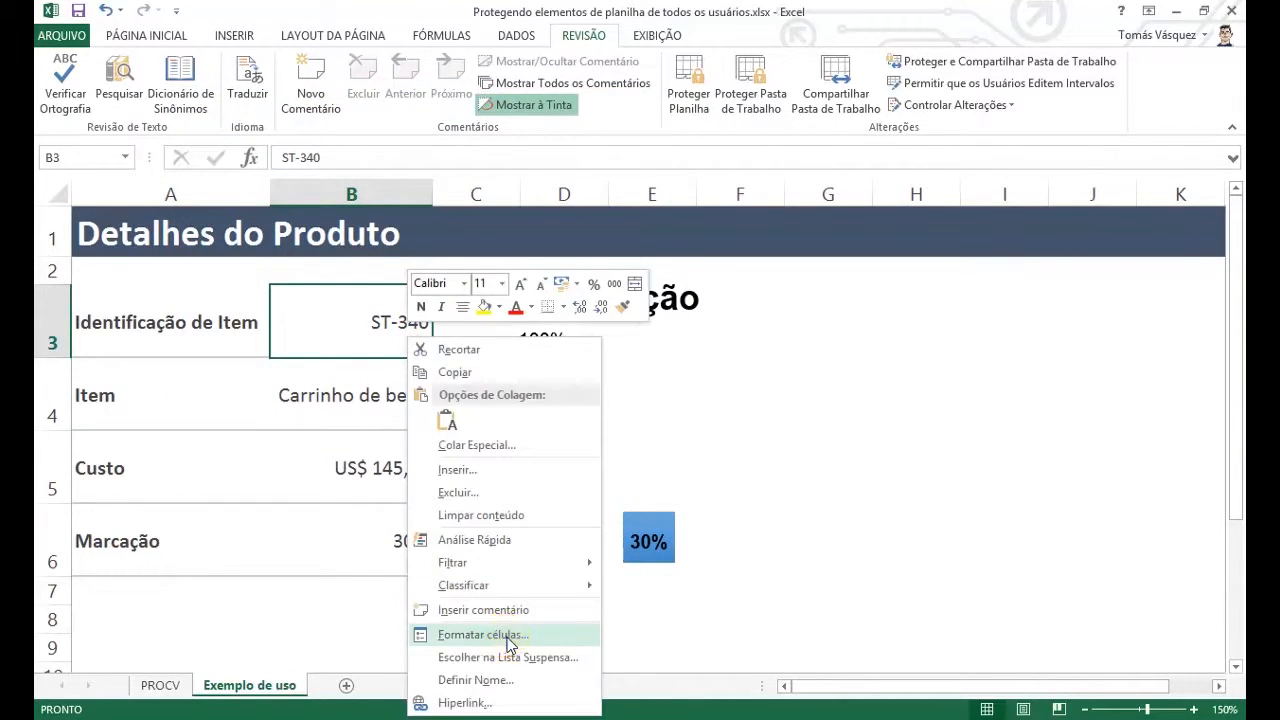
{"action": "left_click", "coordinate": [430, 630]}
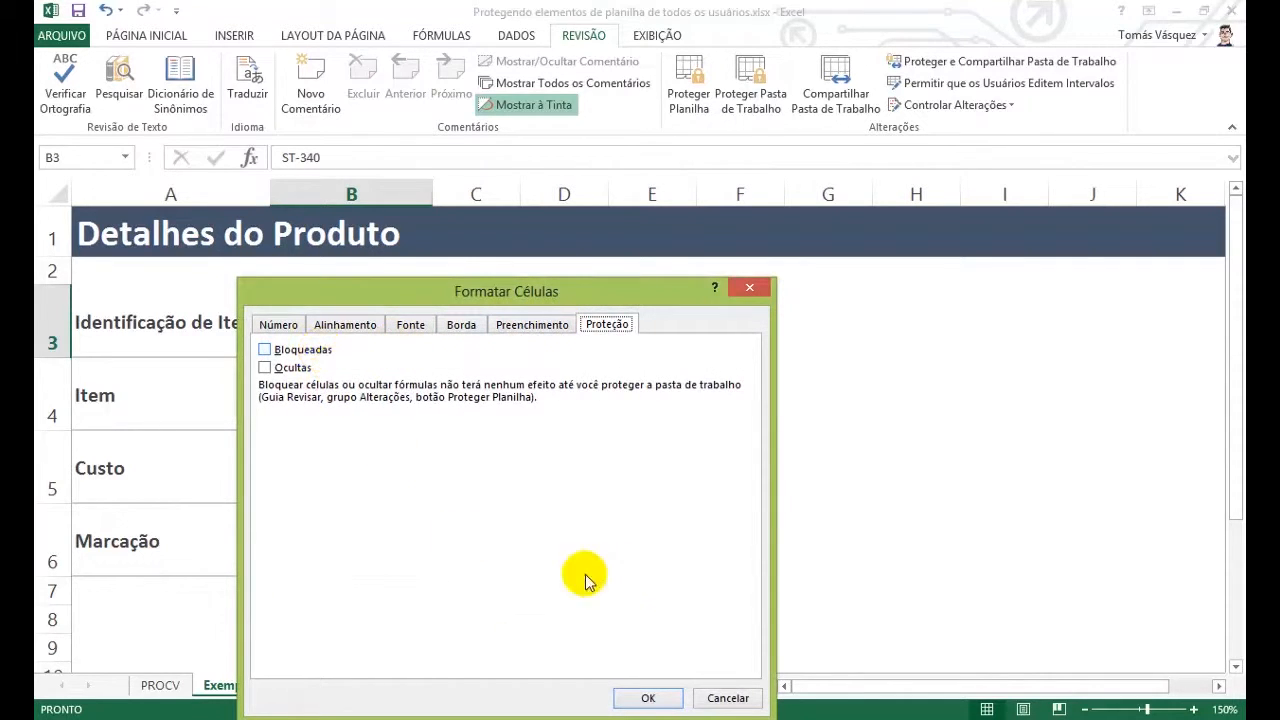
{"action": "left_click", "coordinate": [665, 695]}
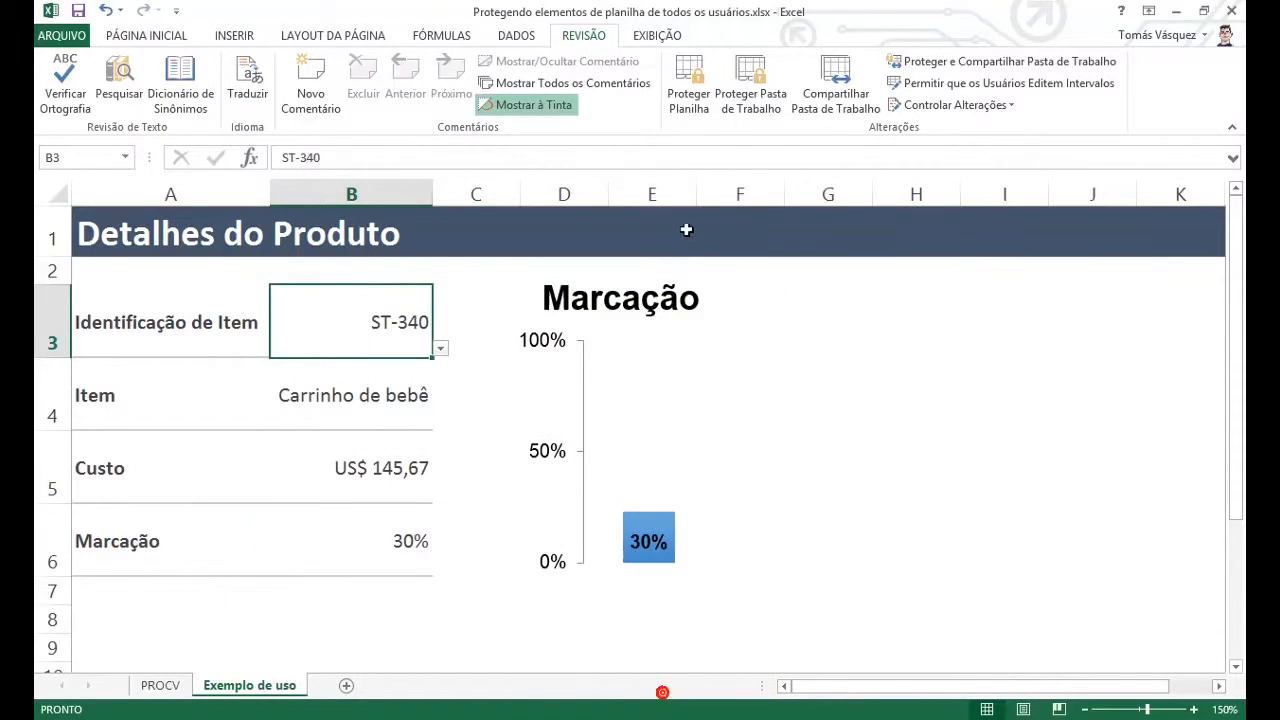
Protect the Exemplo de uso sheet, allowing only the selection of locked and unlocked cells
{"action": "left_click", "coordinate": [690, 97]}
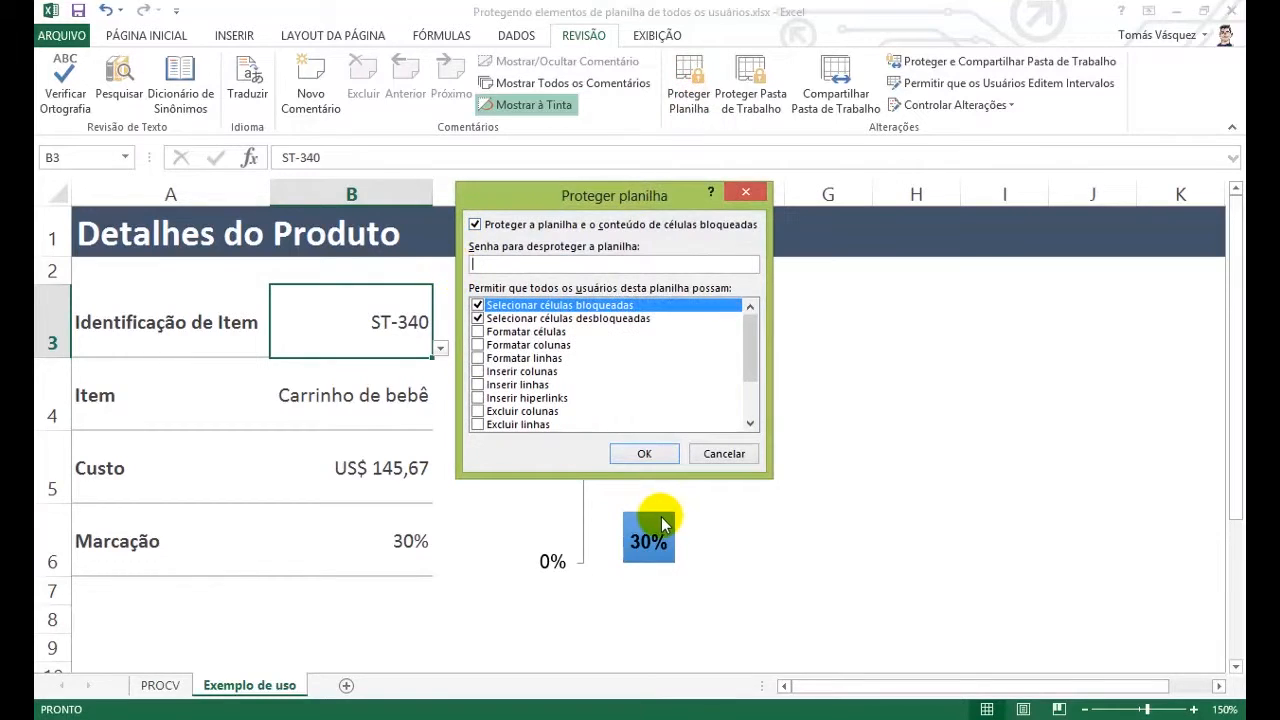
{"action": "left_click", "coordinate": [641, 455]}
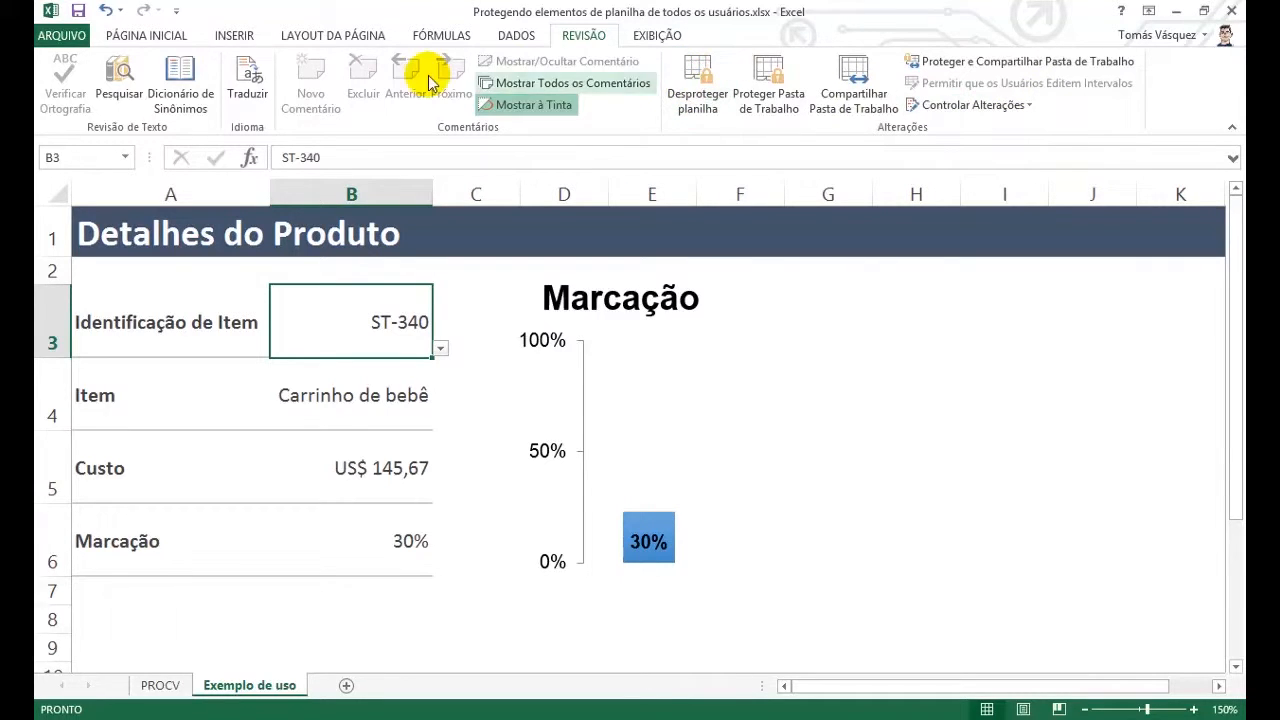
{"action": "left_click", "coordinate": [145, 38]}
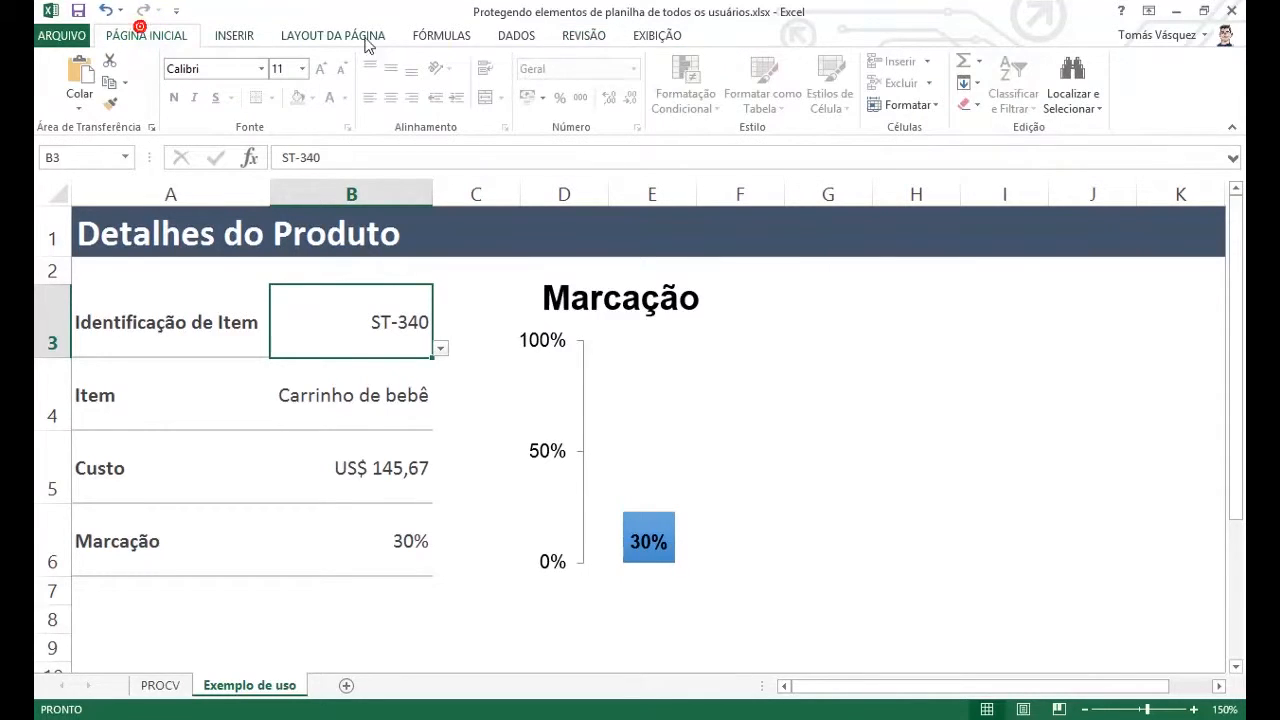
{"action": "left_click", "coordinate": [580, 38]}
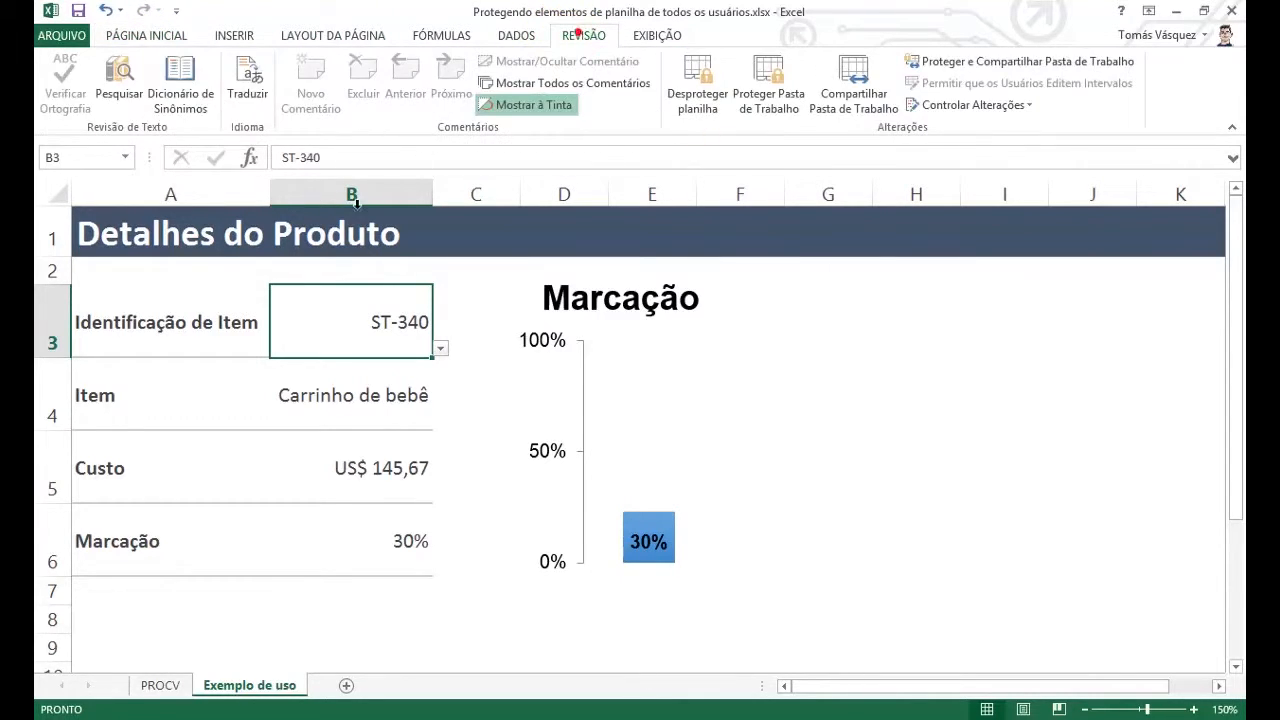
Choose AS-469 as the Identificação de Item in cell B3 and try to edit the Item formula in B4
{"action": "left_click", "coordinate": [441, 347]}
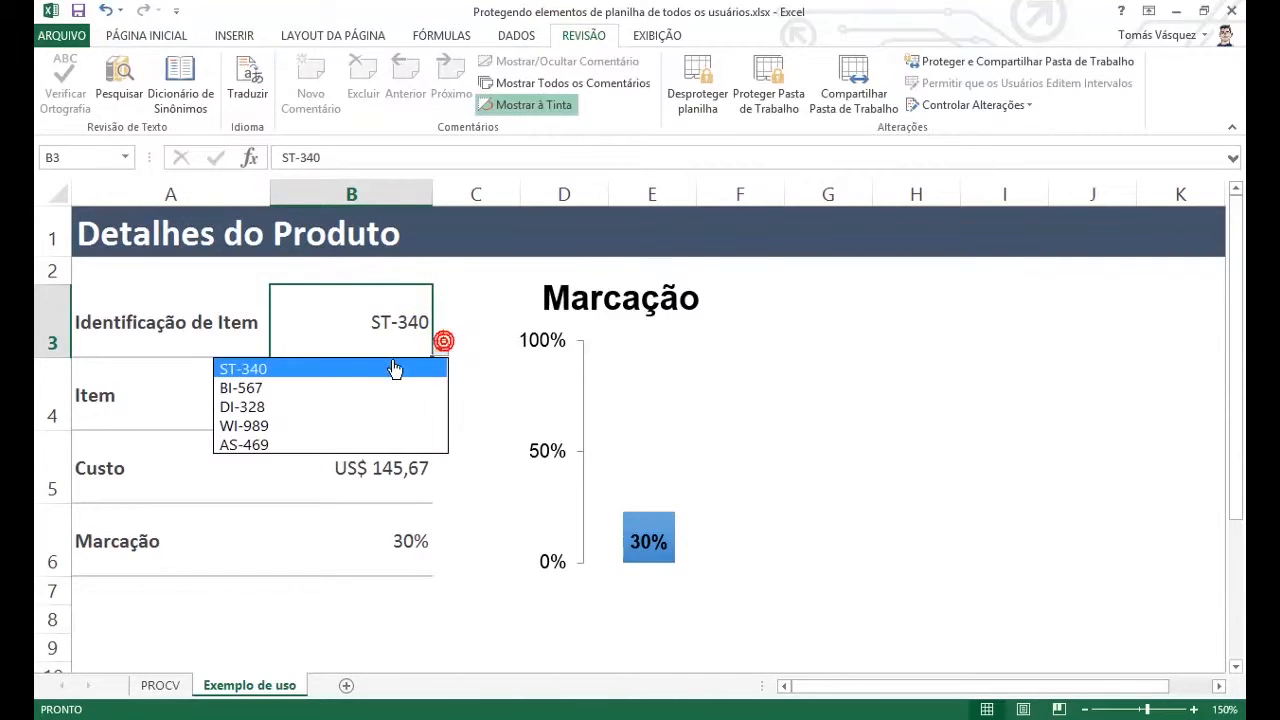
{"action": "left_click", "coordinate": [386, 445]}
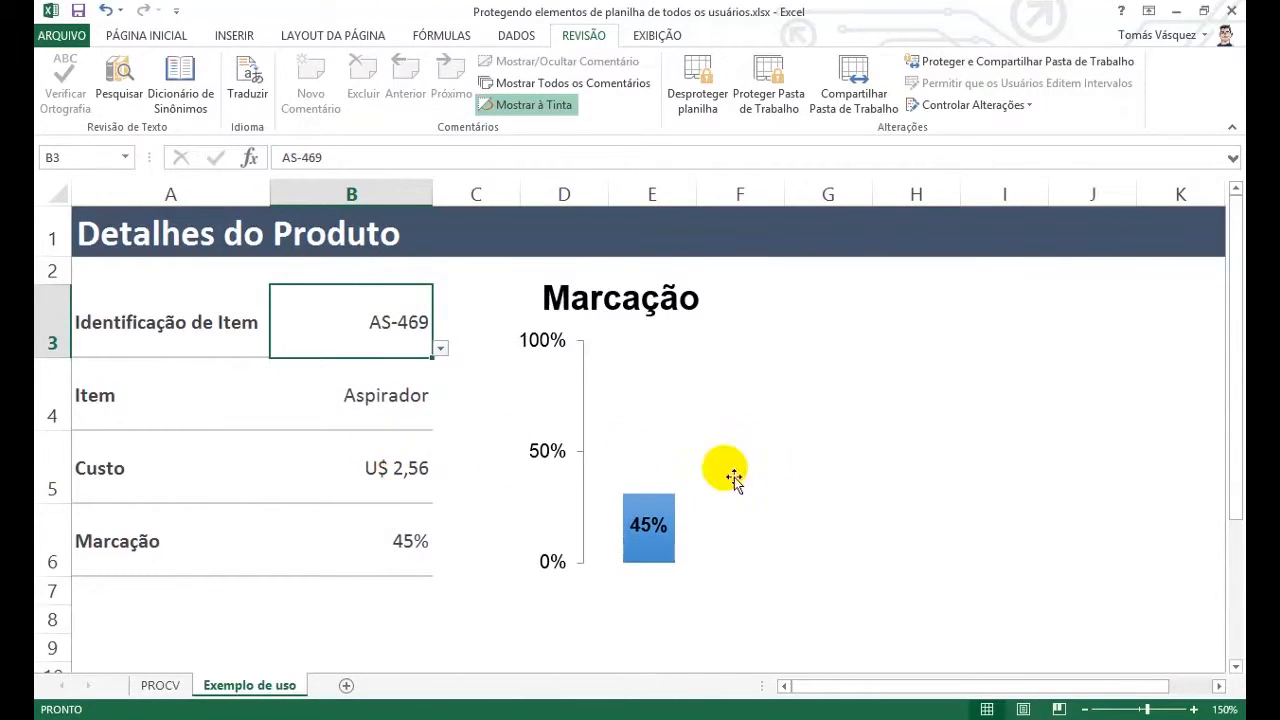
{"action": "left_click", "coordinate": [381, 403]}
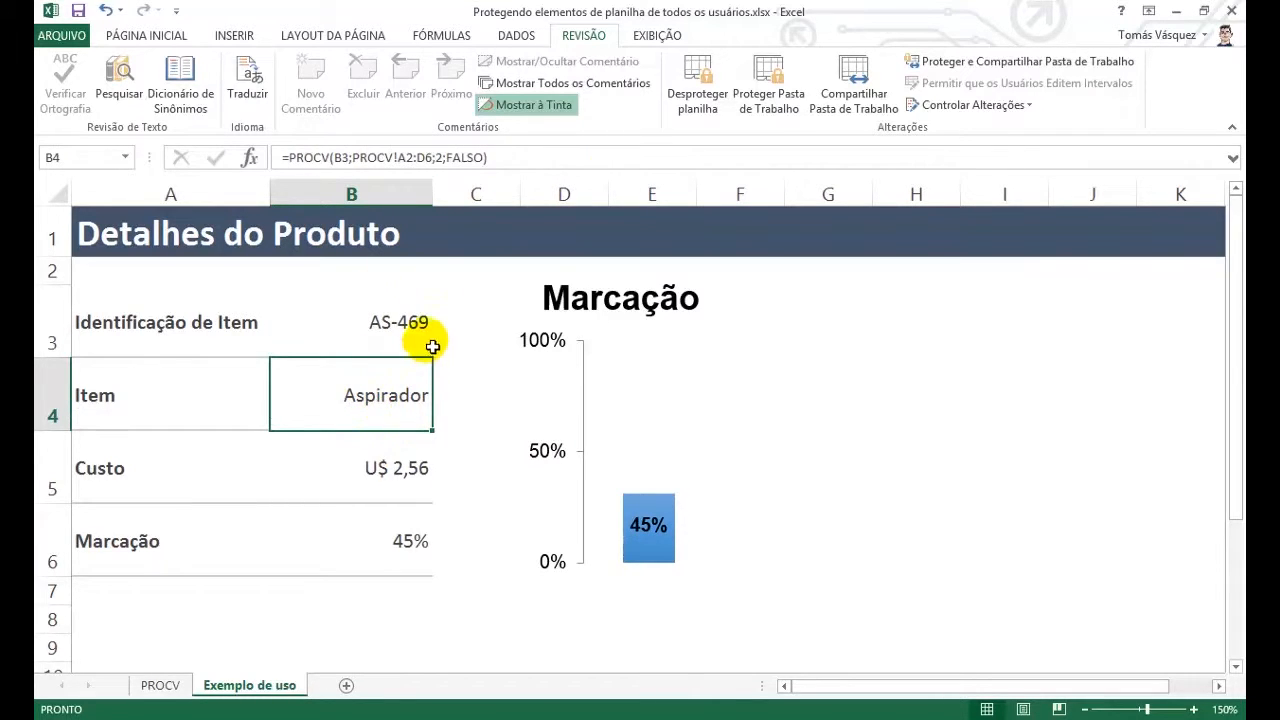
{"action": "left_click", "coordinate": [531, 158]}
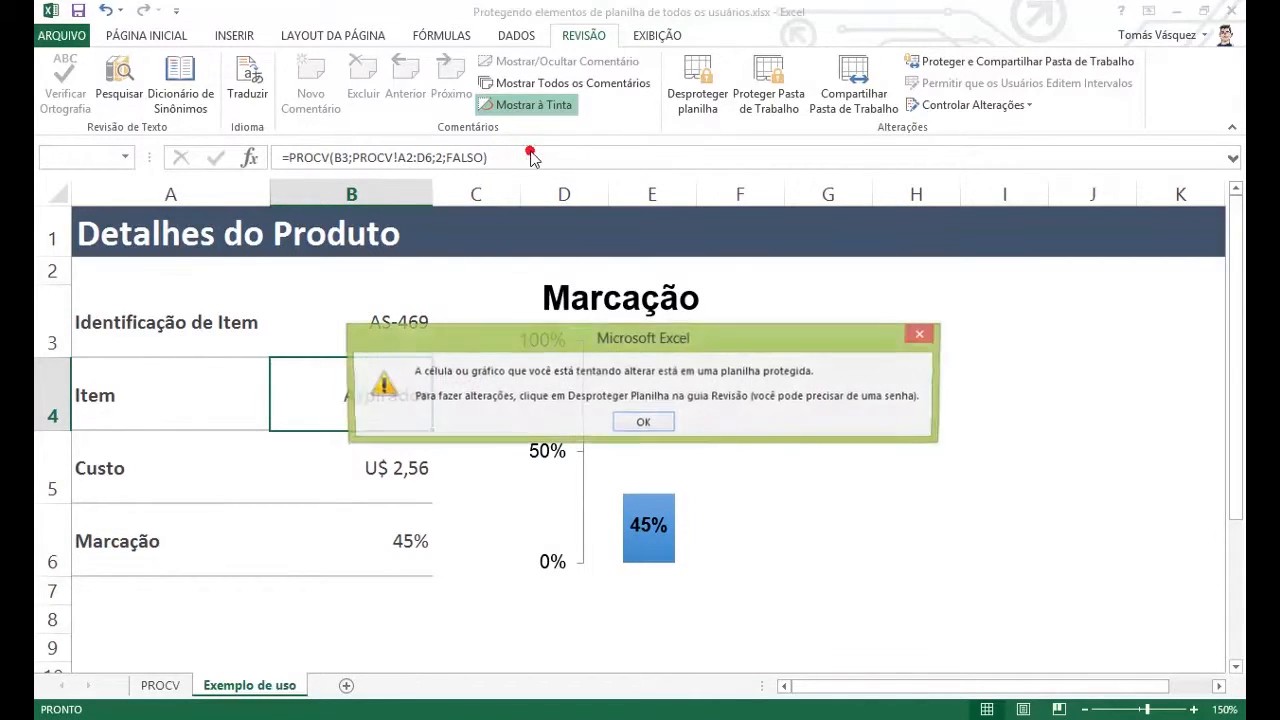
{"action": "left_click", "coordinate": [643, 423]}
Examine which cell commands are available for the Identificação de Item cell B3 on the protected sheet
{"action": "left_click", "coordinate": [393, 320]}
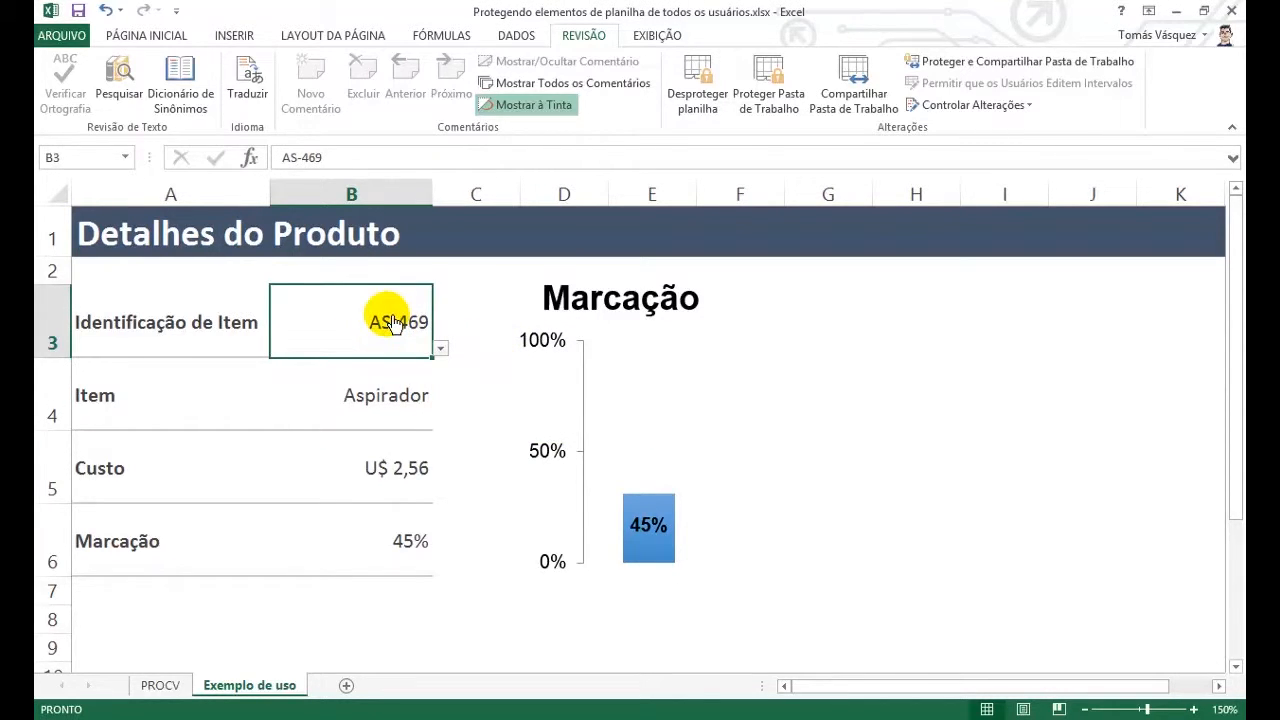
{"action": "right_click", "coordinate": [393, 322]}
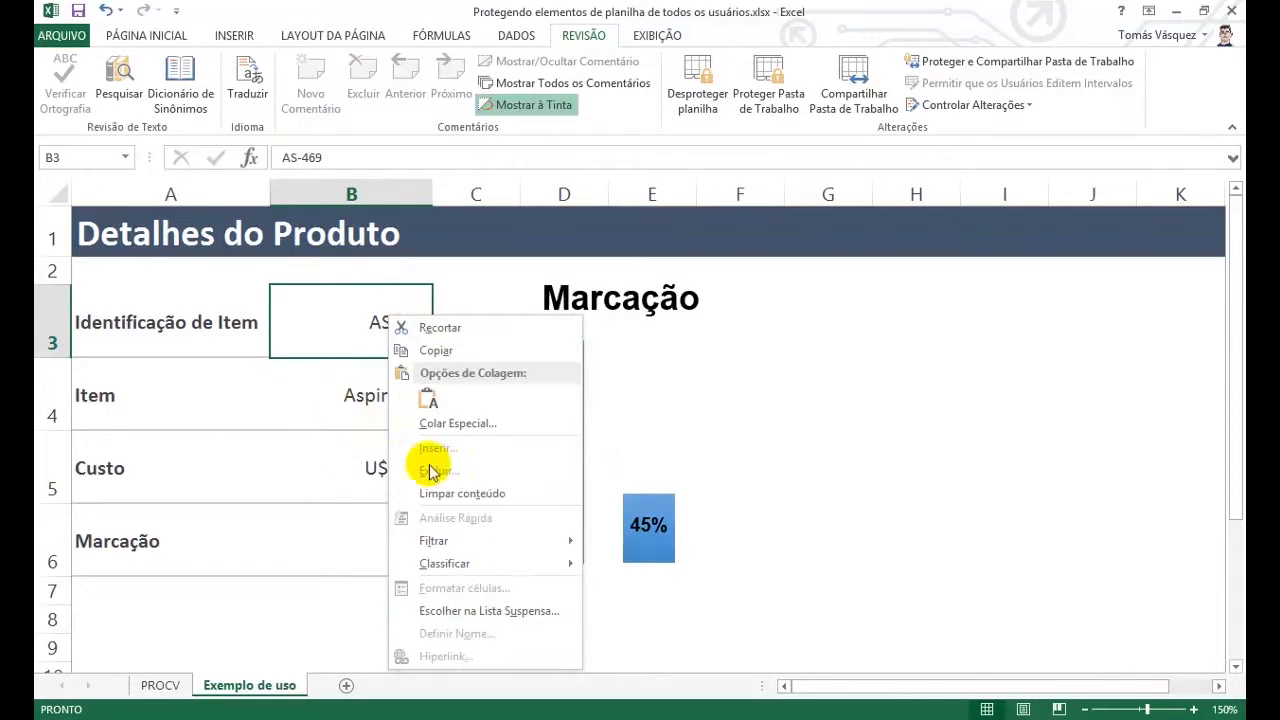
{"action": "left_click", "coordinate": [378, 330]}
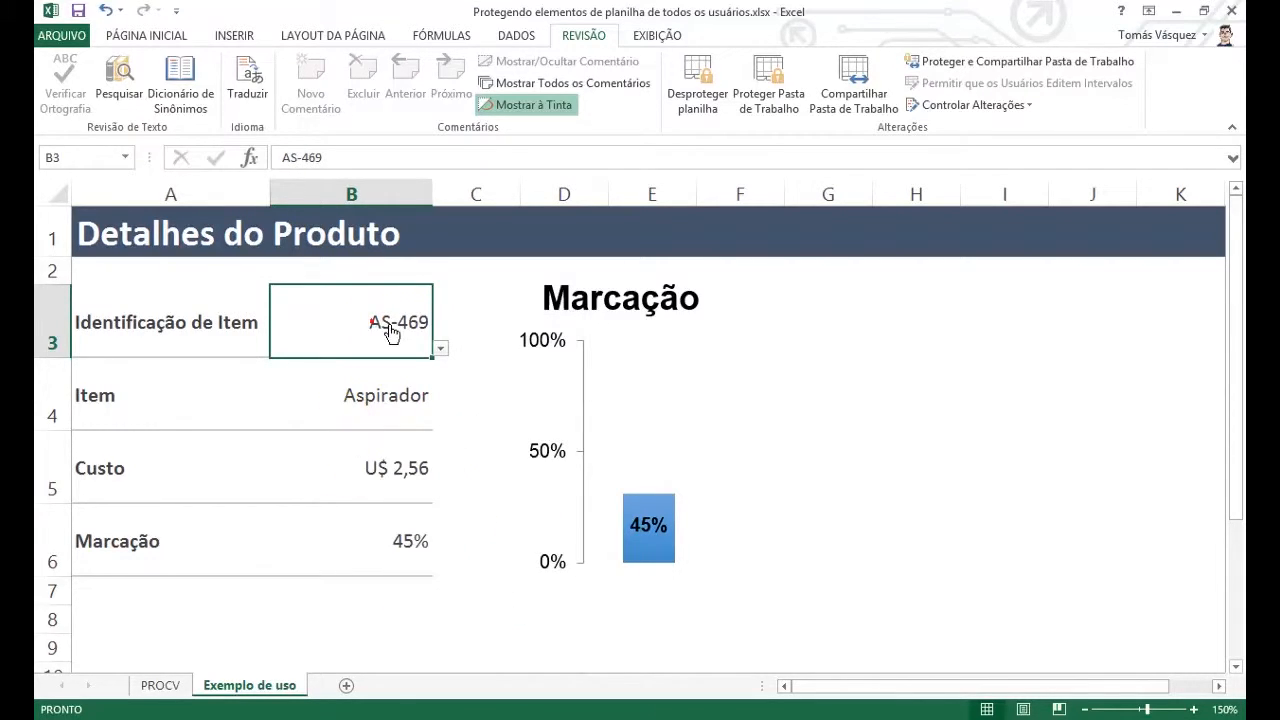
Change the Identificação de Item in cell B3 to BI-567 and back to ST-340
{"action": "left_click", "coordinate": [442, 352]}
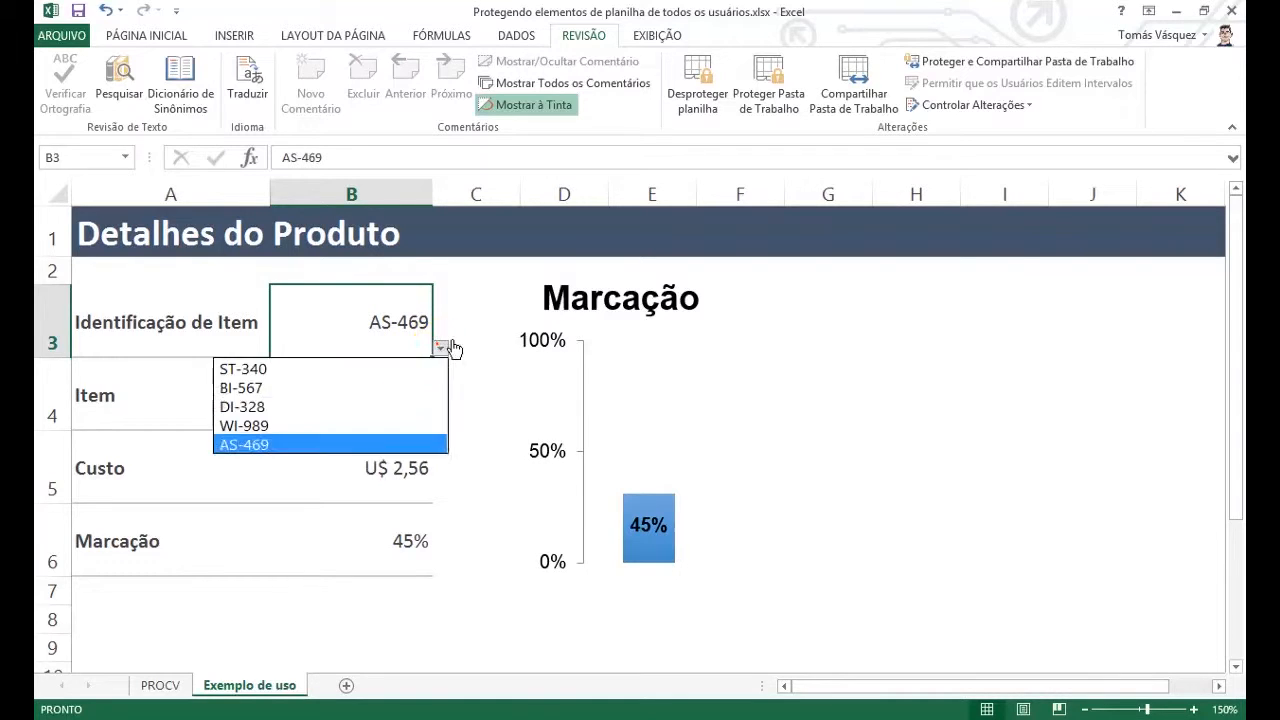
{"action": "left_click", "coordinate": [330, 385]}
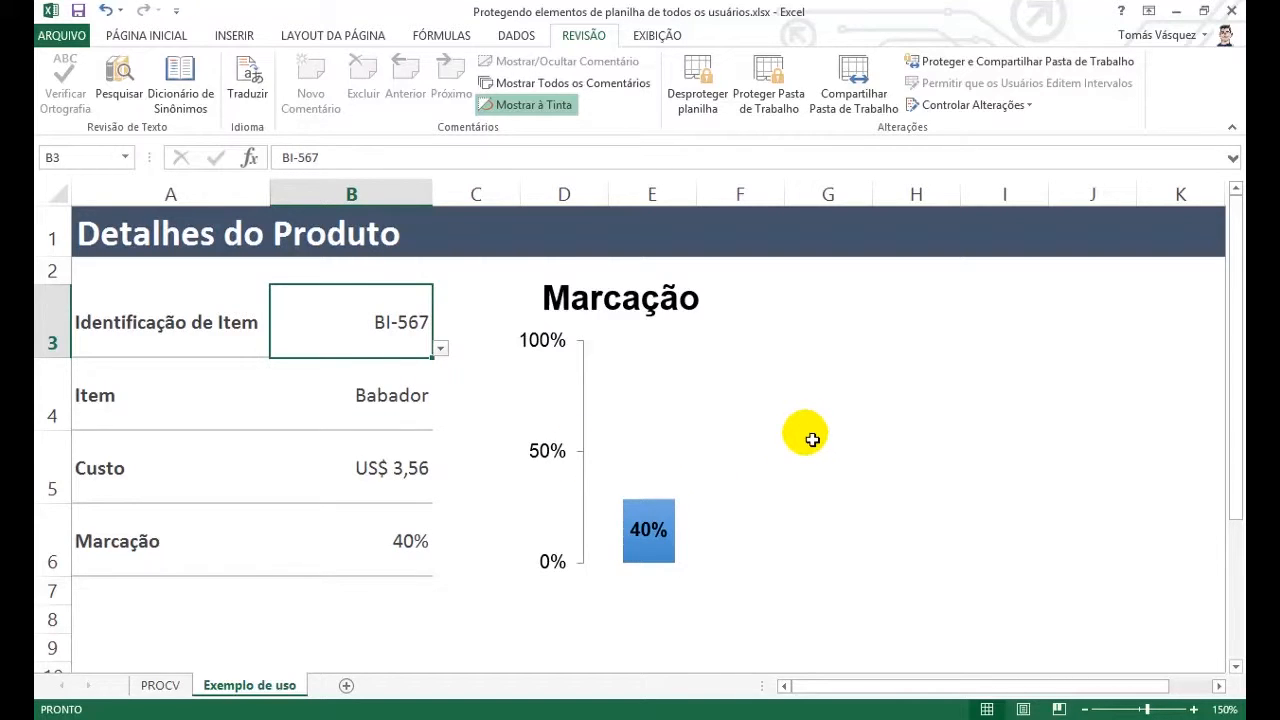
{"action": "left_click", "coordinate": [442, 352]}
{"action": "left_click", "coordinate": [383, 366]}
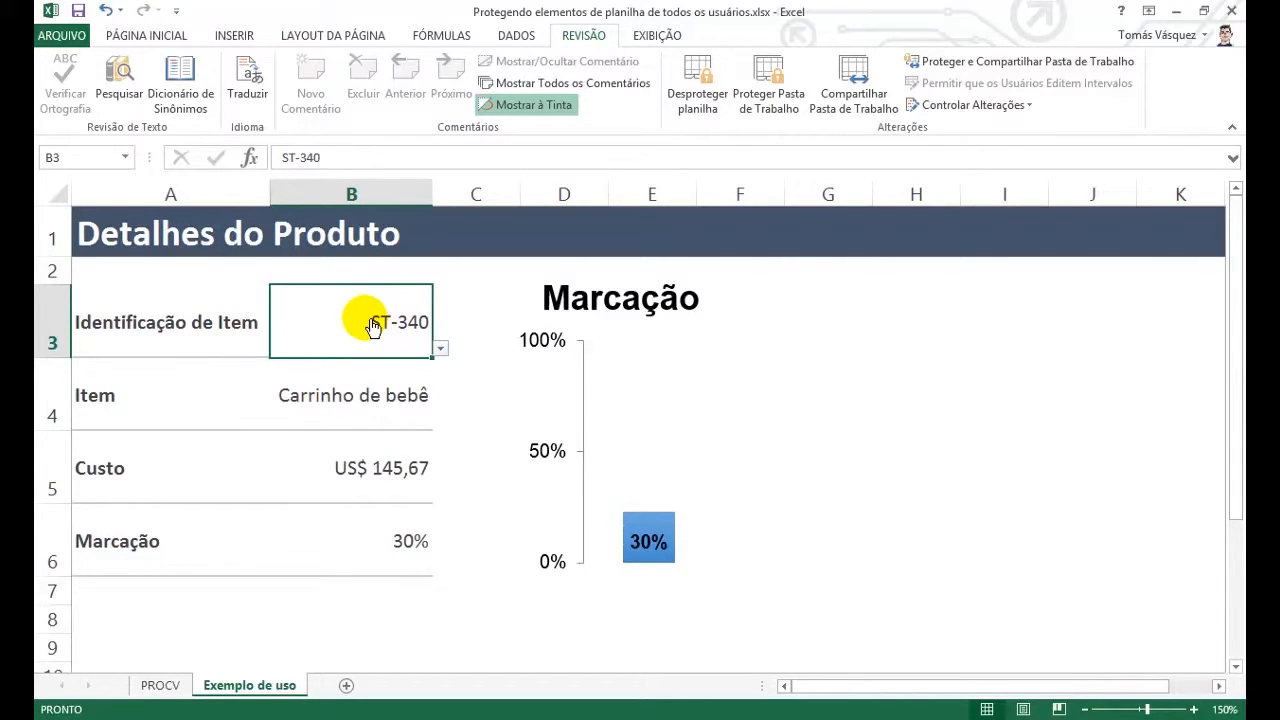
{"action": "left_click", "coordinate": [160, 349]}
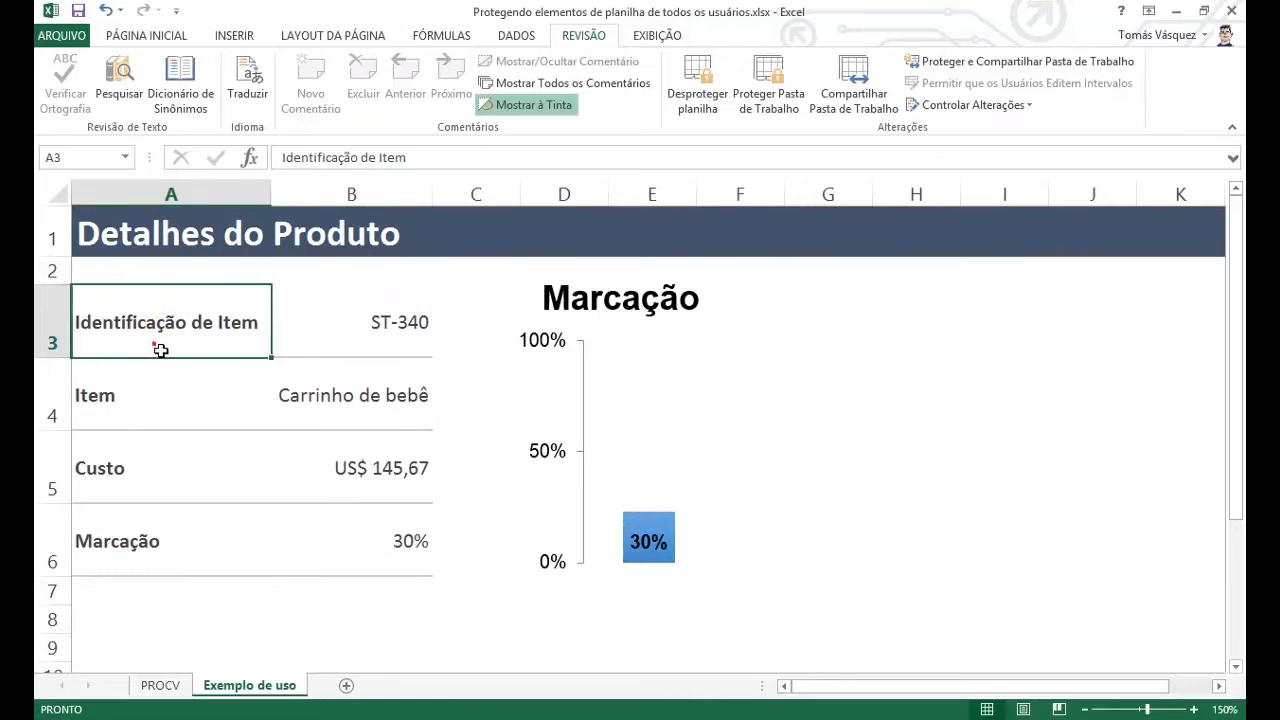
{"action": "left_click", "coordinate": [396, 320]}
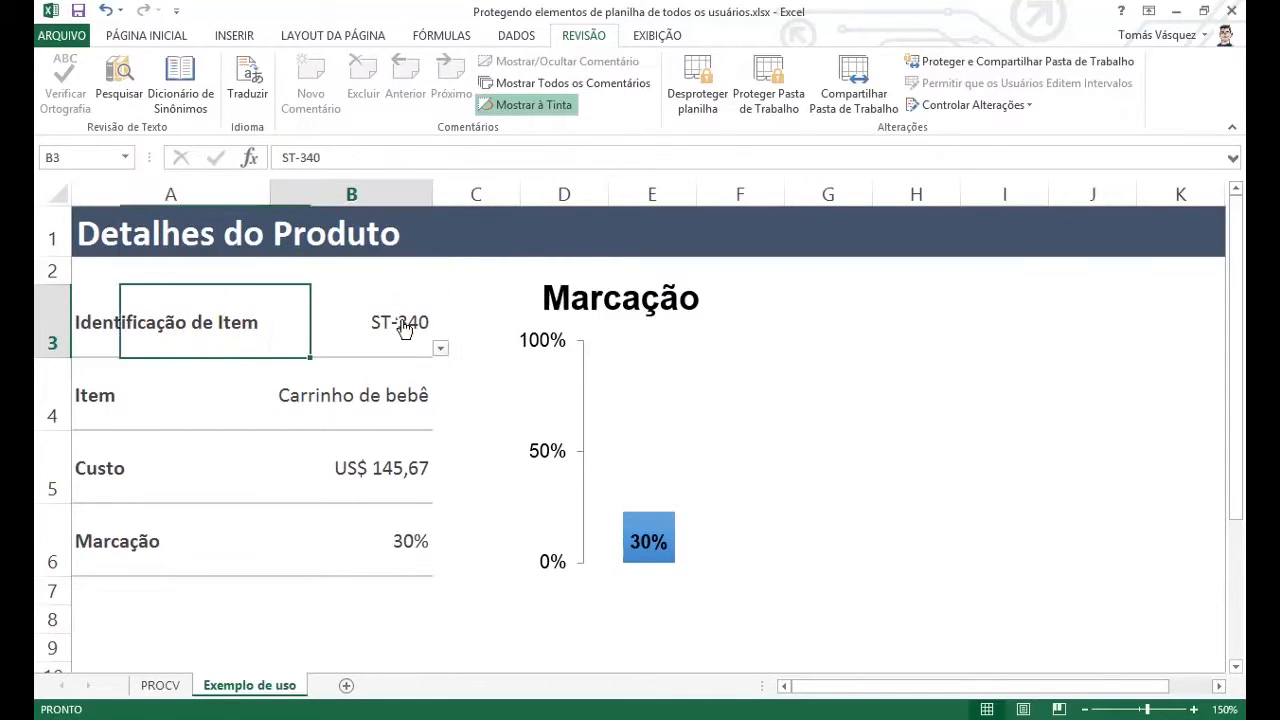
Unprotect the Exemplo de uso sheet and unlock the Item formula cell B4 by turning off Bloqueadas
{"action": "left_click", "coordinate": [709, 84]}
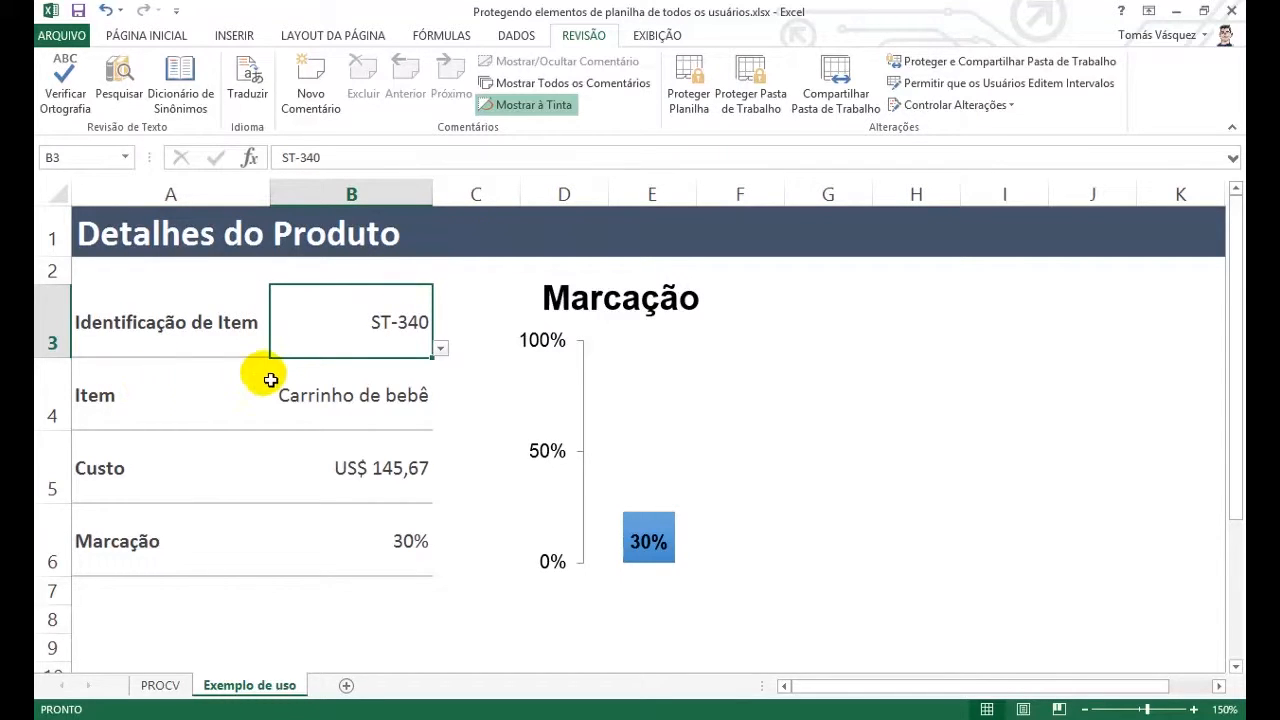
{"action": "left_click", "coordinate": [377, 402]}
{"action": "right_click", "coordinate": [398, 415]}
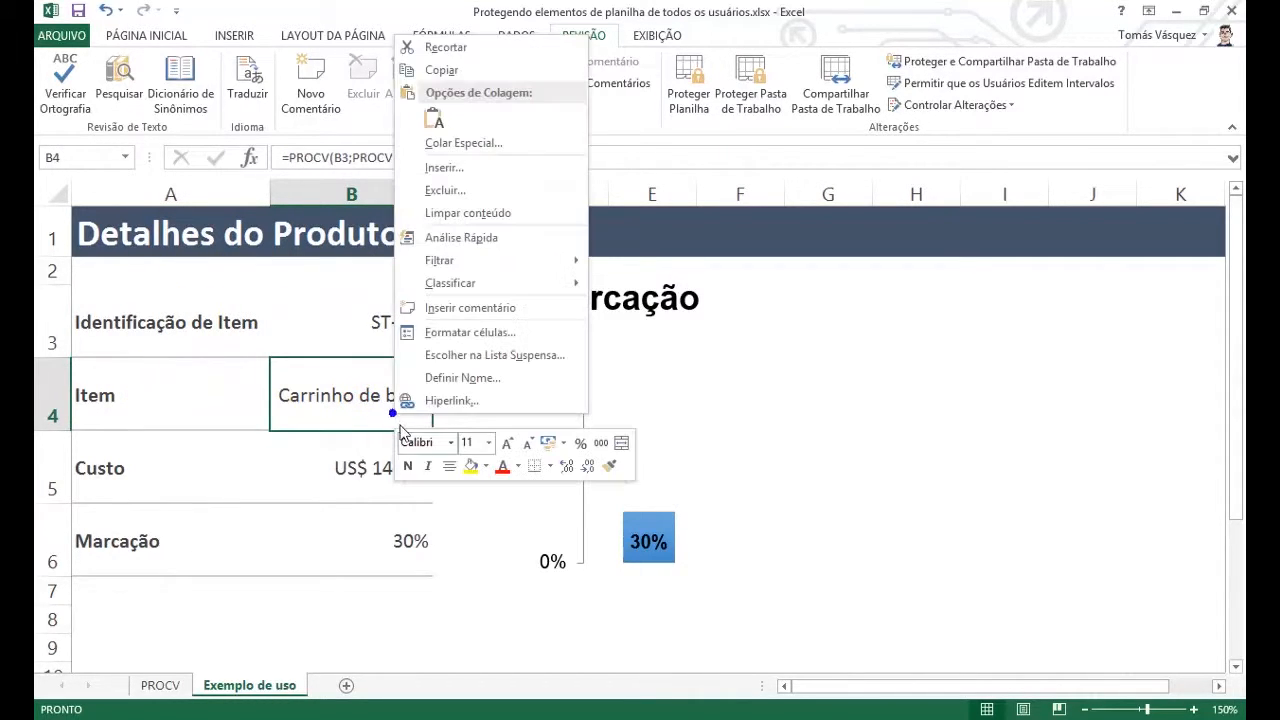
{"action": "left_click", "coordinate": [490, 332]}
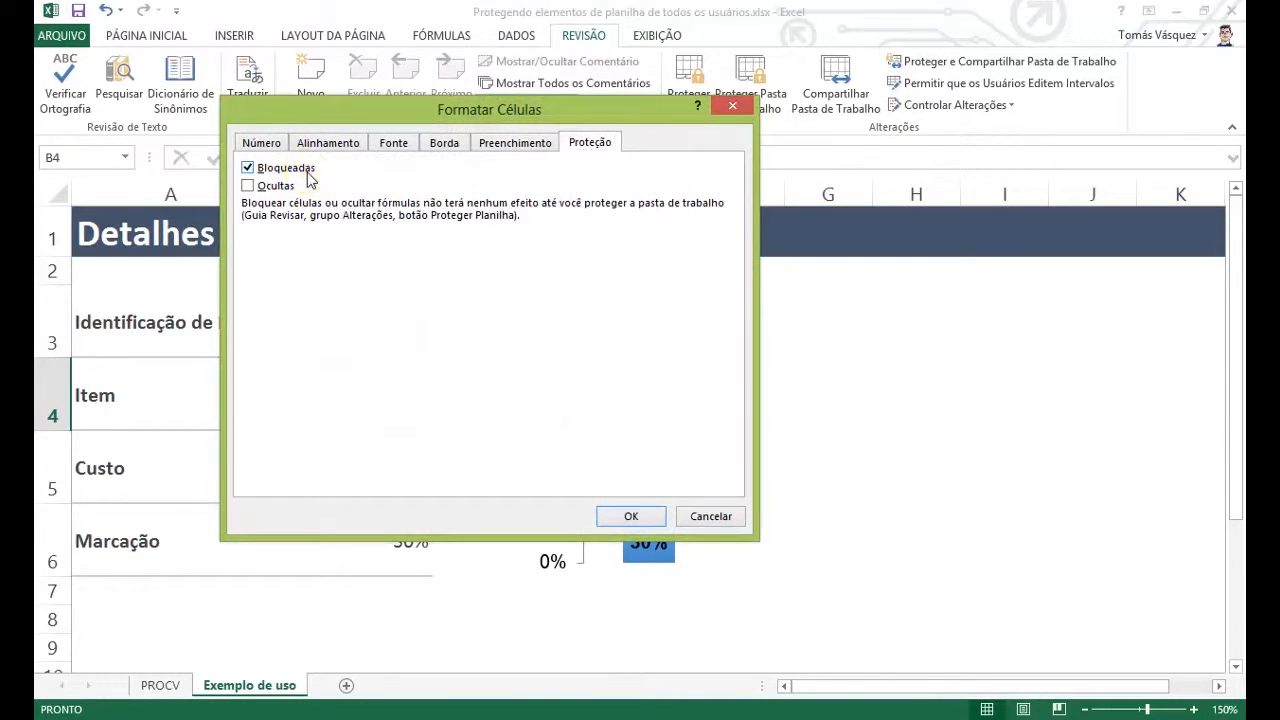
{"action": "left_click", "coordinate": [629, 516]}
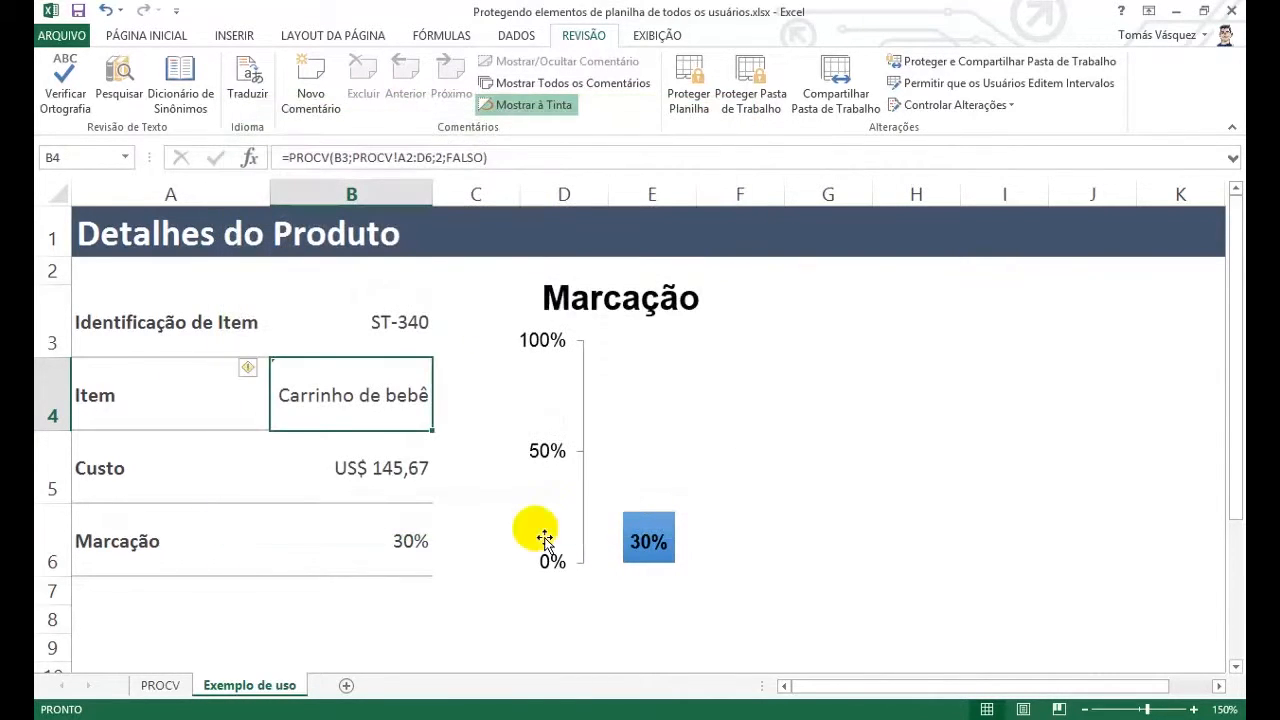
Protect the sheet again, allowing only selection of locked and unlocked cells, and test selecting B3, A3 and the Marcação chart
{"action": "left_click", "coordinate": [690, 88]}
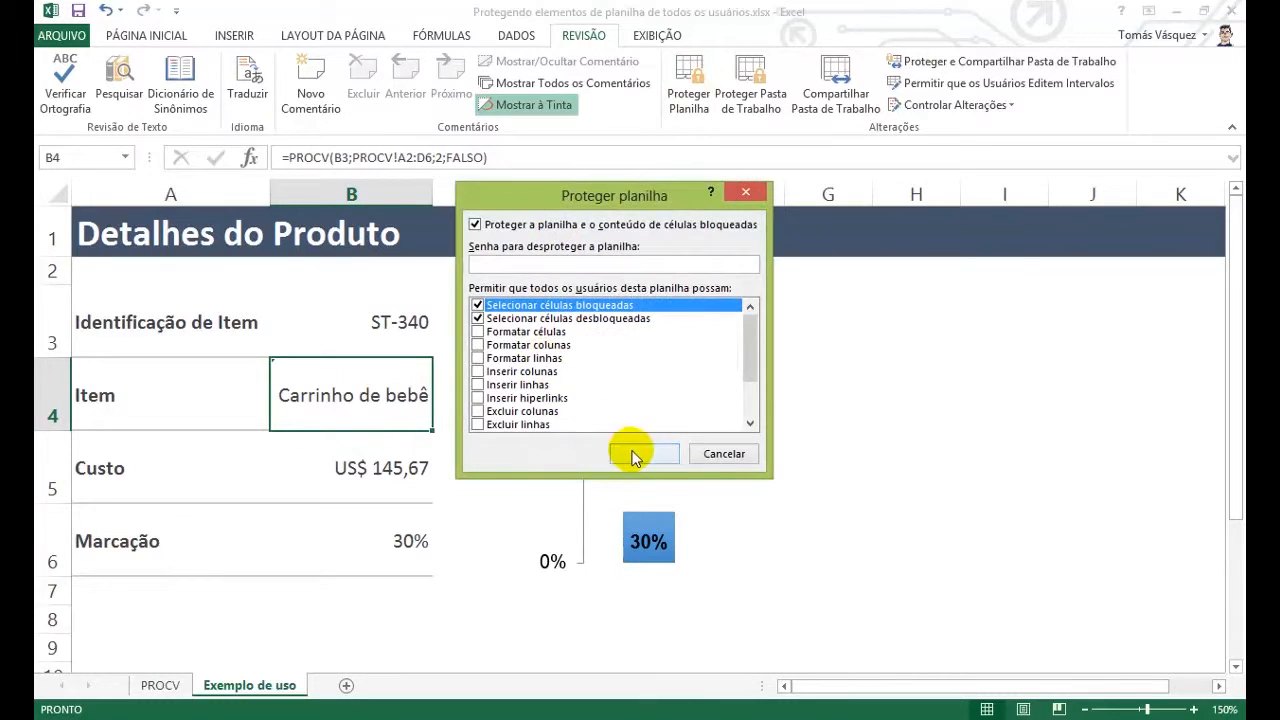
{"action": "left_click", "coordinate": [640, 454]}
{"action": "left_click", "coordinate": [394, 322]}
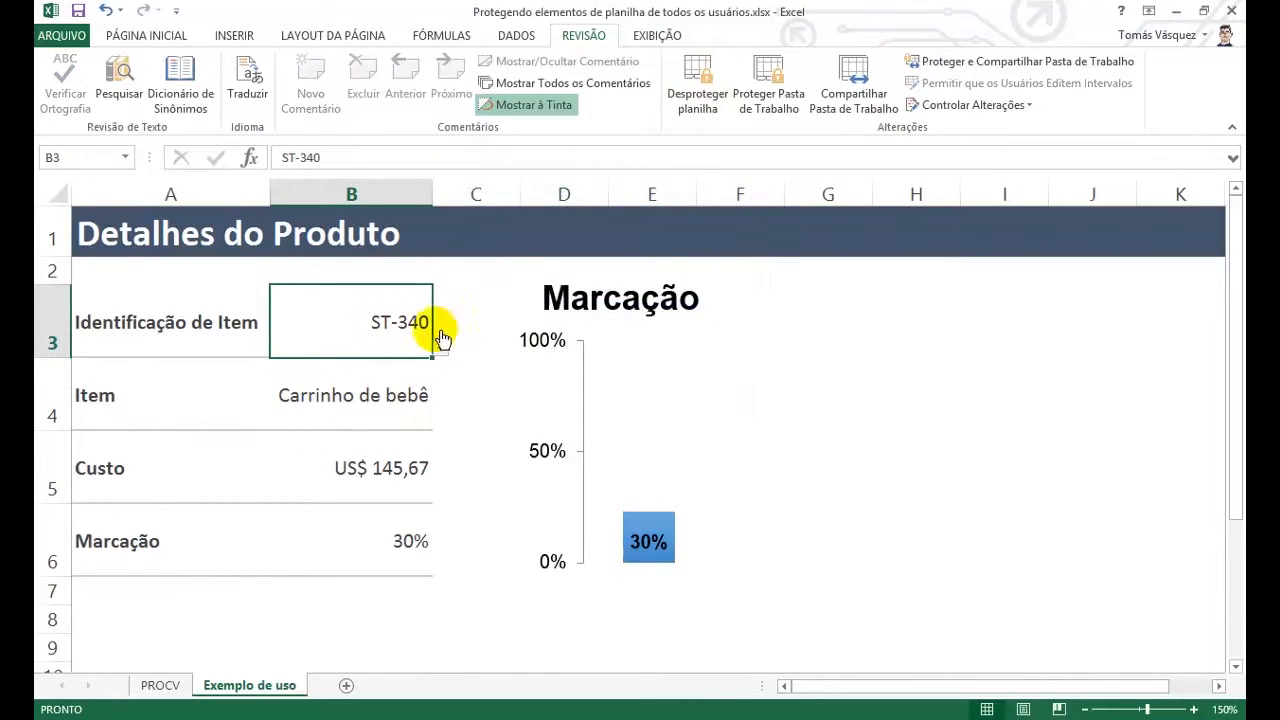
{"action": "left_click", "coordinate": [157, 336]}
{"action": "left_click", "coordinate": [428, 184]}
{"action": "left_click", "coordinate": [649, 418]}
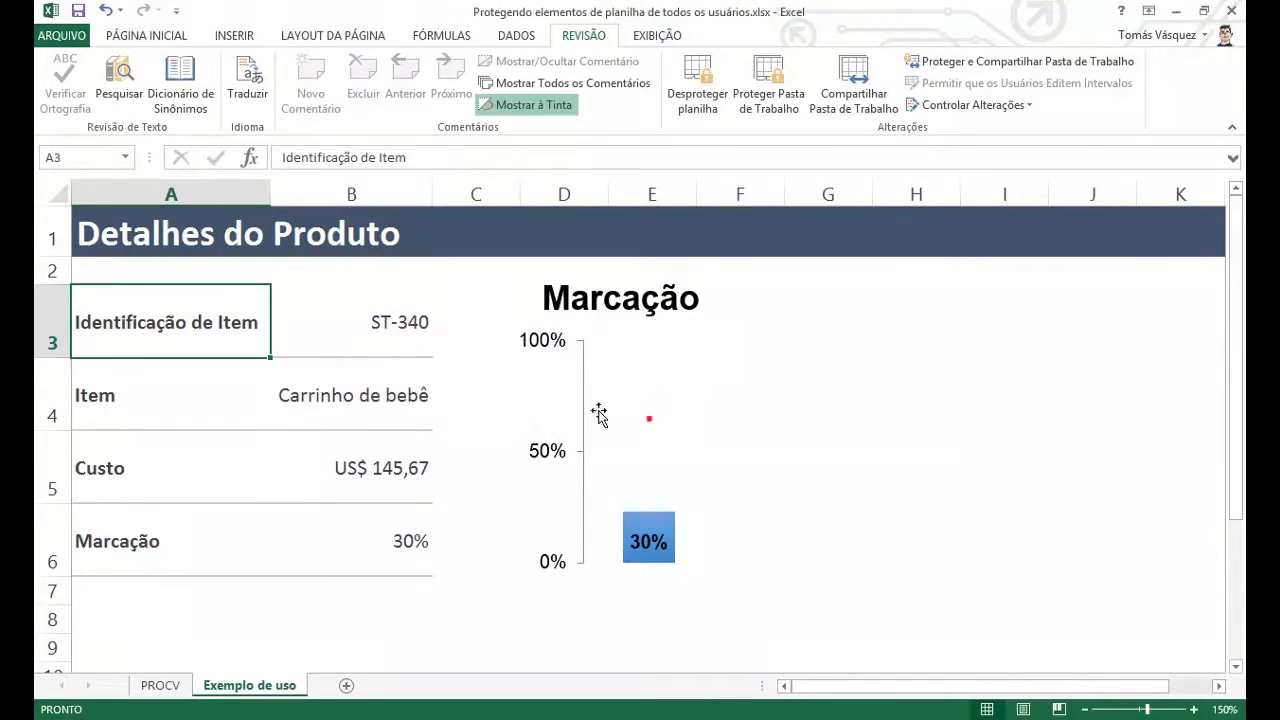
Choose BI-567 as the Identificação de Item in cell B3
{"action": "left_click", "coordinate": [389, 325]}
{"action": "left_click", "coordinate": [445, 352]}
{"action": "left_click", "coordinate": [326, 389]}
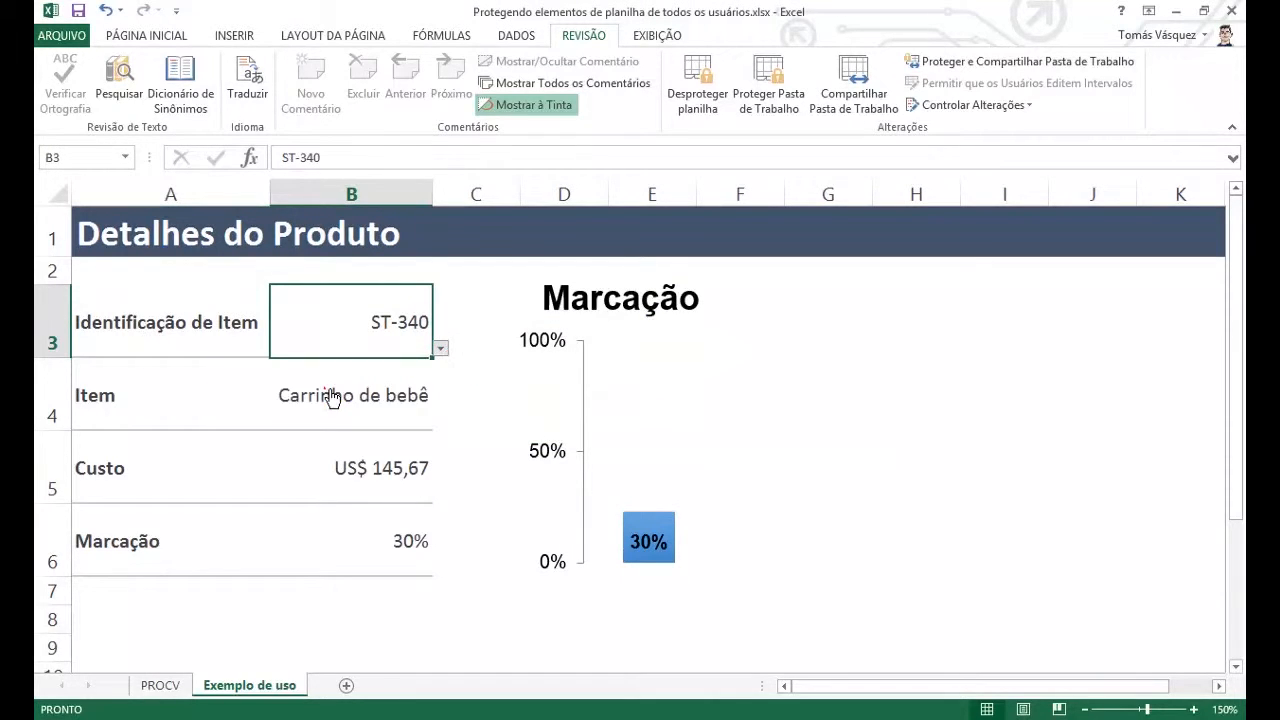
Replace FALSO with VER in the PROCV formula of the Item cell B4
{"action": "left_click", "coordinate": [393, 397]}
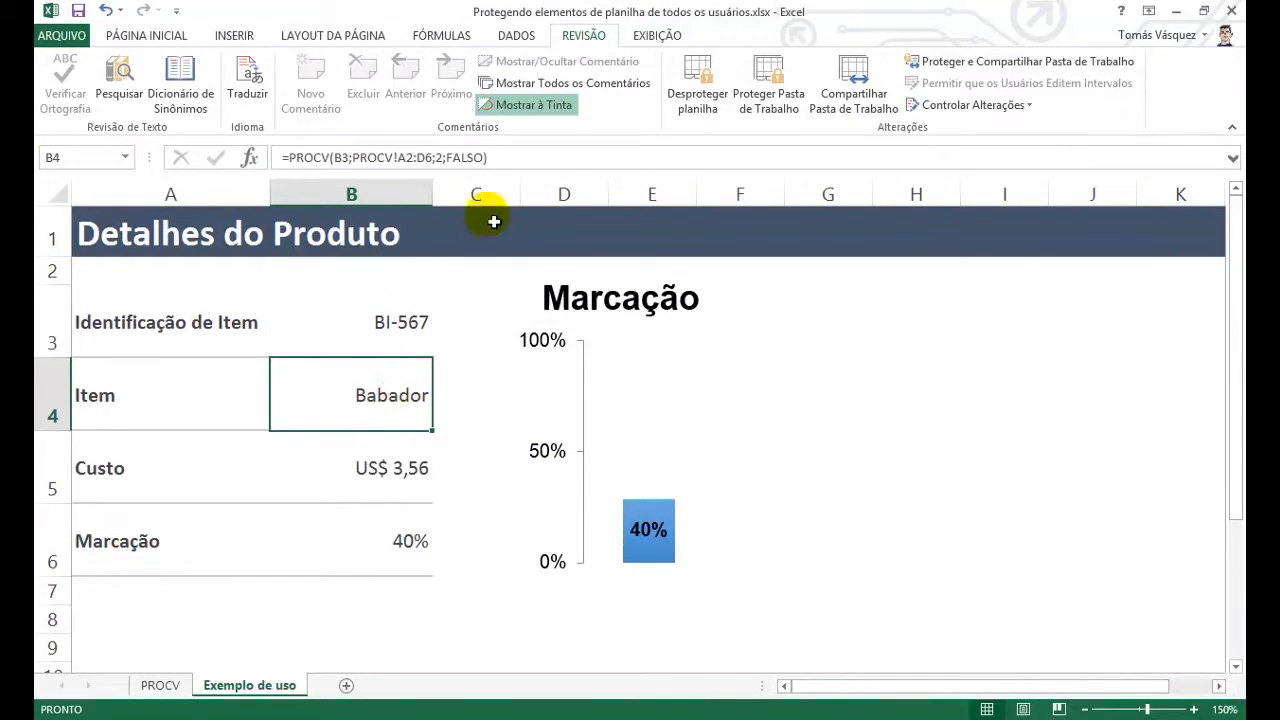
{"action": "left_click", "coordinate": [489, 158]}
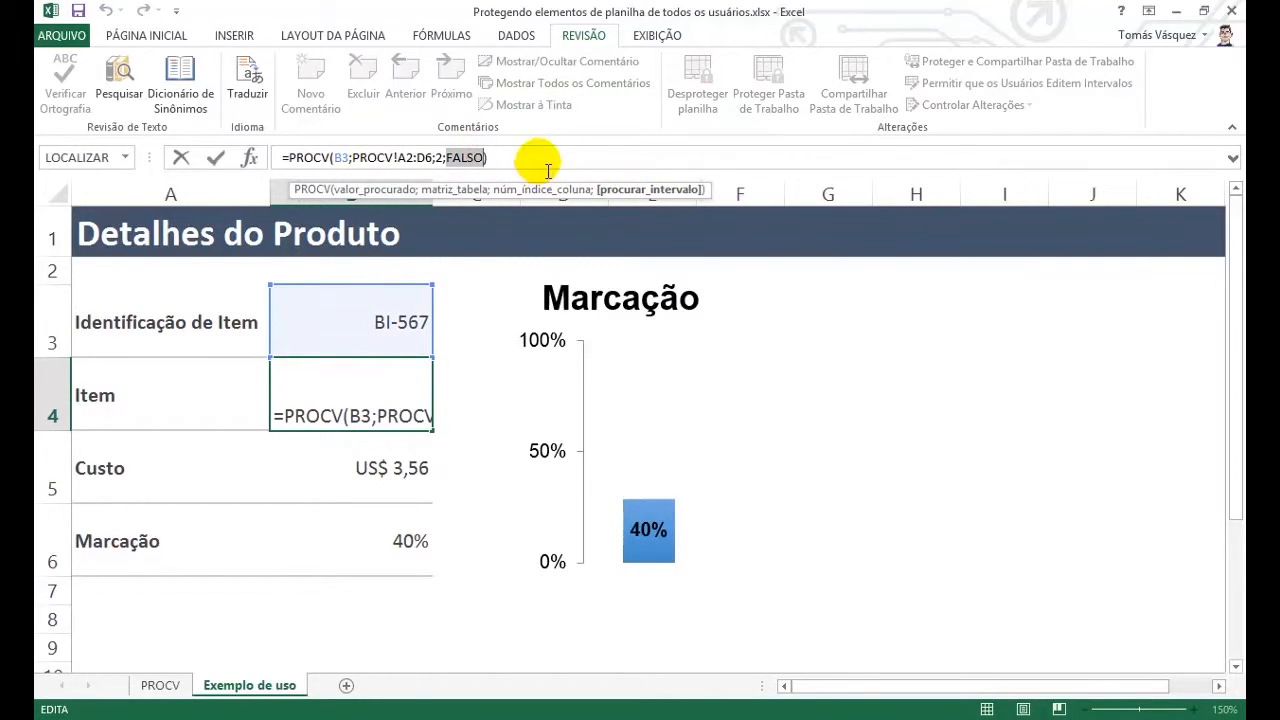
{"action": "type", "text": "VER"}
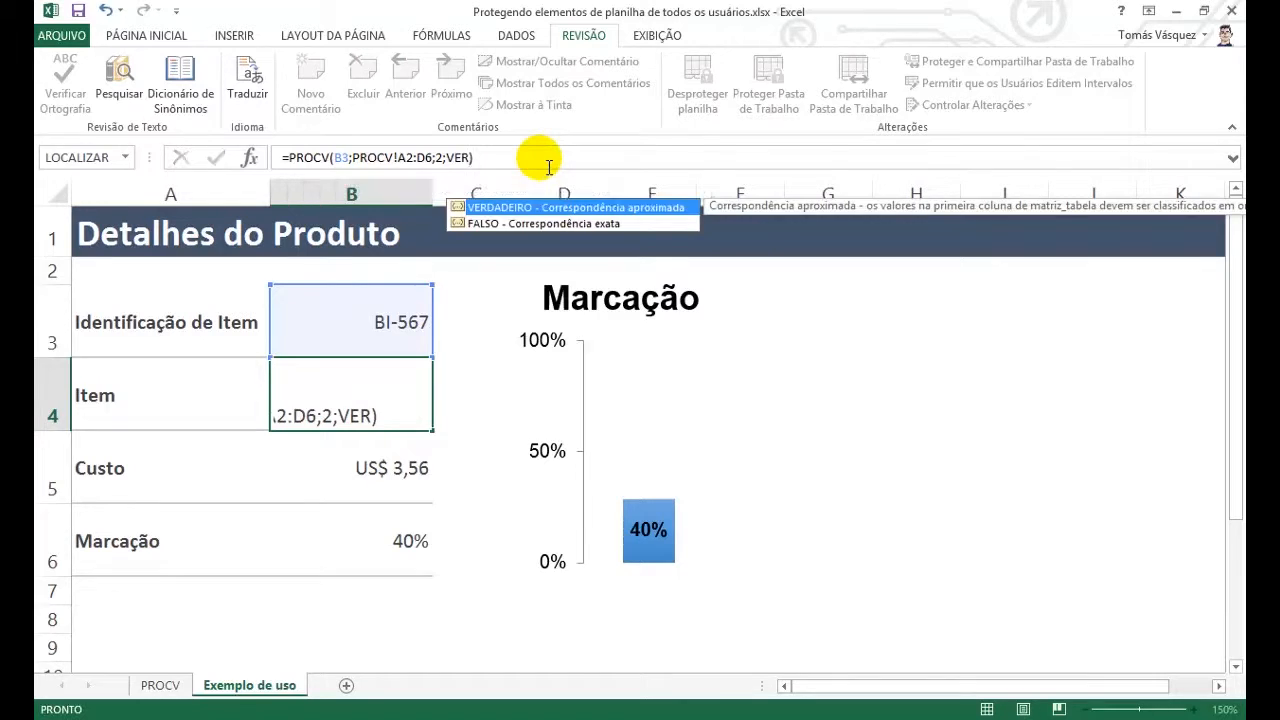
{"action": "key", "text": "Return"}
{"action": "key", "text": "Up"}
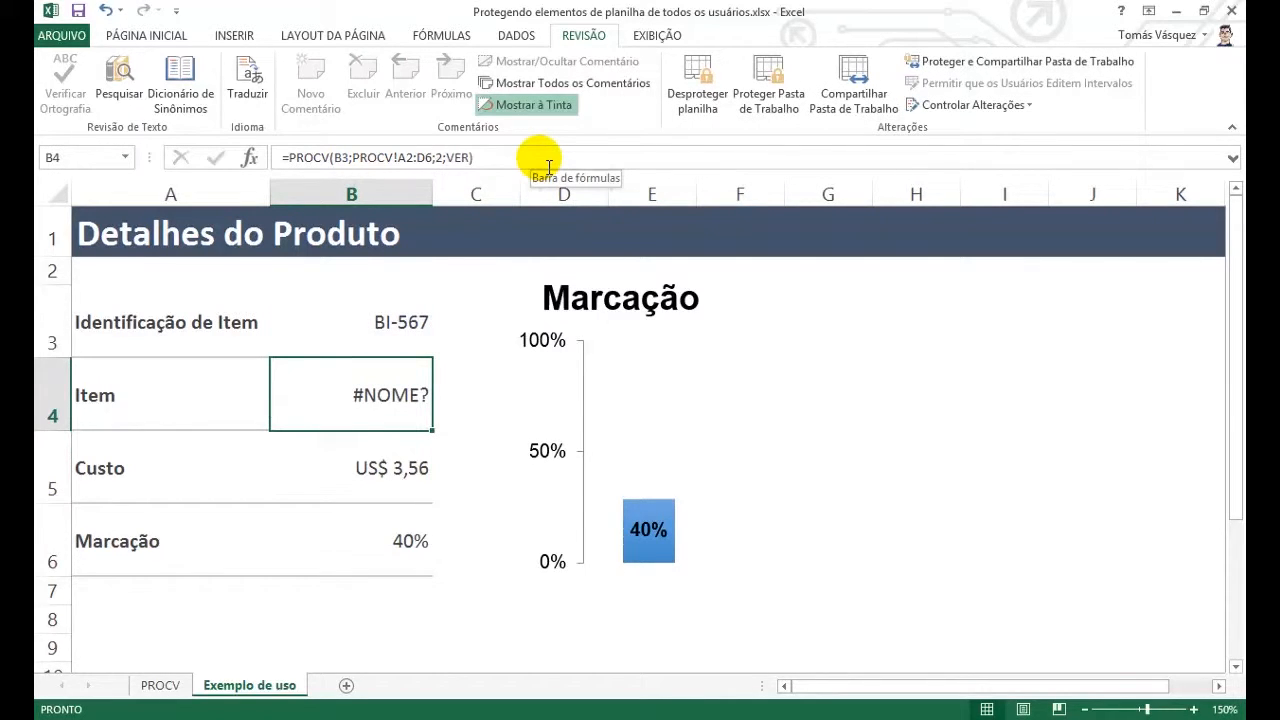
Restore the Item formula in cell B4 to =PROCV(B3;PROCV!A2:D6;2;FALSO)
{"action": "left_click", "coordinate": [520, 160]}
{"action": "key", "text": "BackSpace"}
{"action": "key", "text": "BackSpace"}
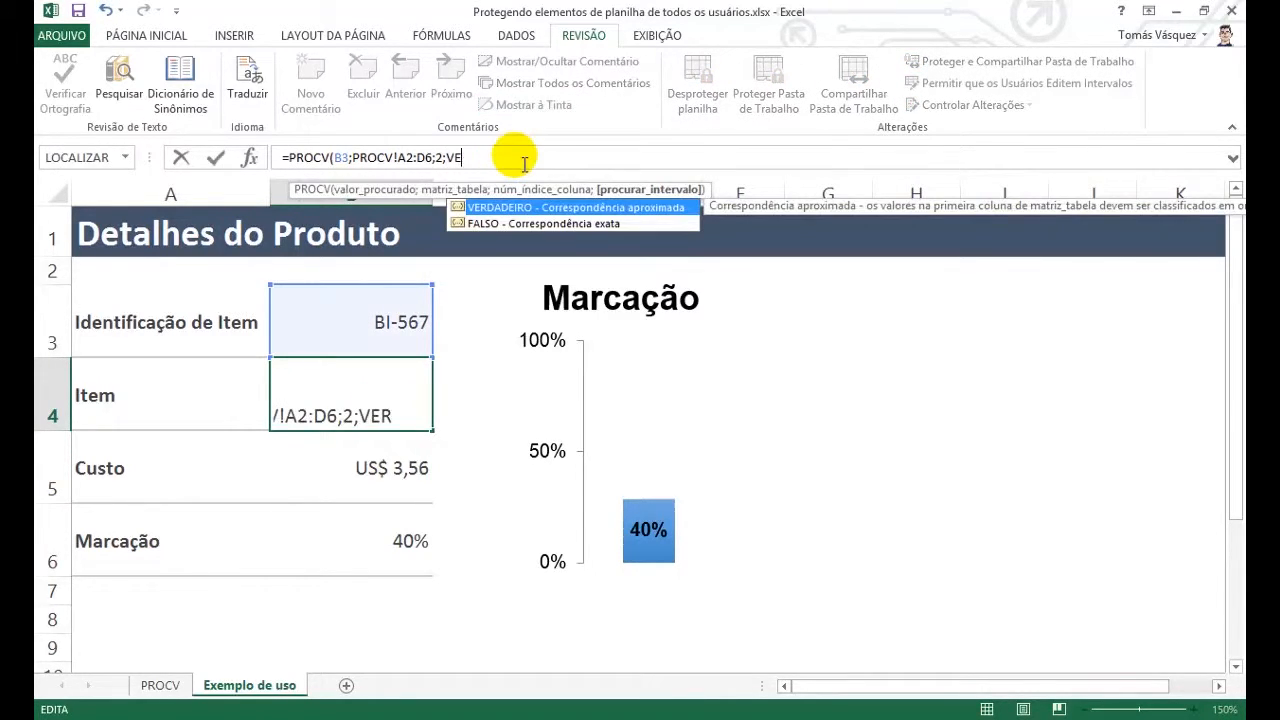
{"action": "key", "text": "Escape"}
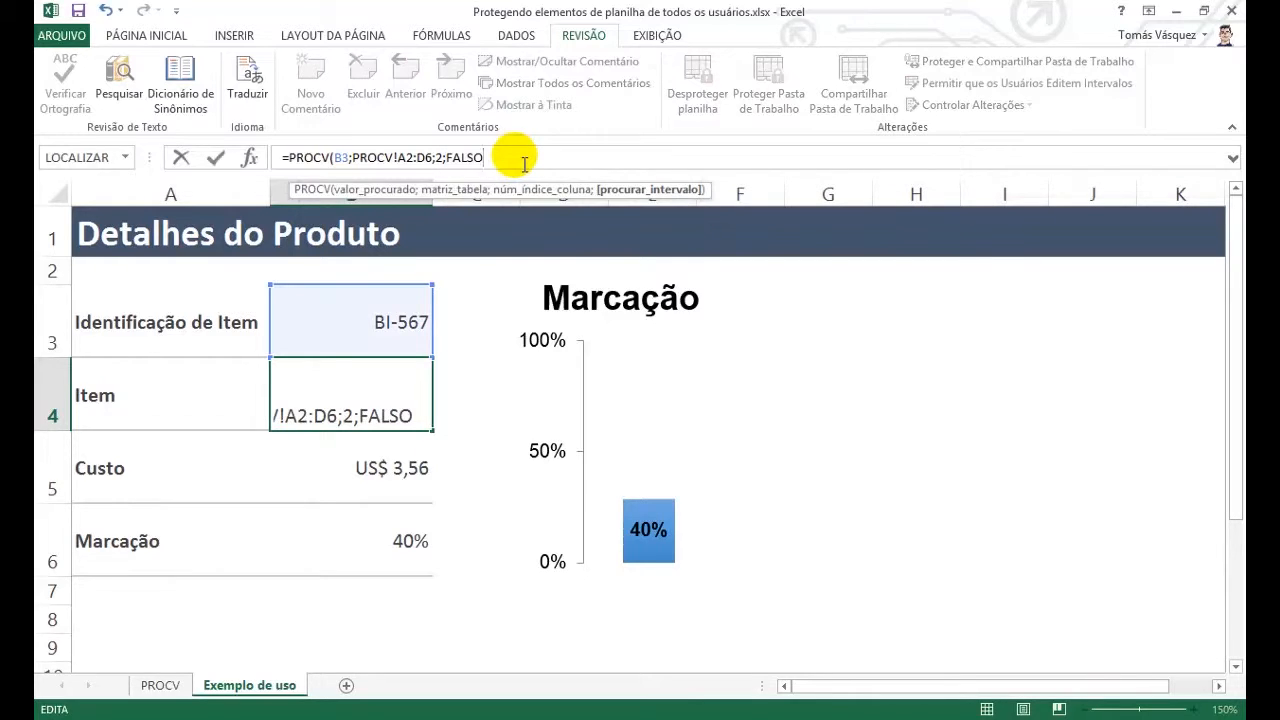
{"action": "type", "text": ")"}
{"action": "key", "text": "Return"}
{"action": "key", "text": "Up"}
{"action": "key", "text": "Up"}
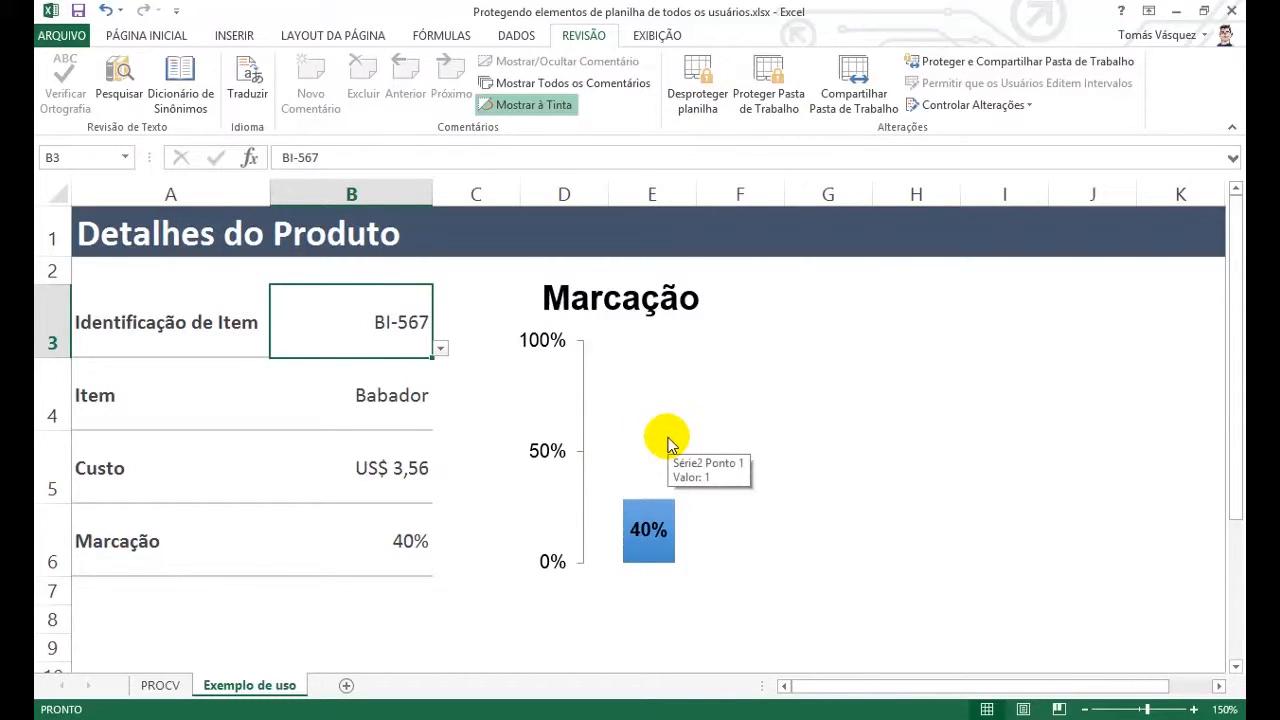
Unprotect the Exemplo de uso sheet and lock the Item cell B4 by turning on Bloqueadas in its protection settings
{"action": "left_click", "coordinate": [430, 390]}
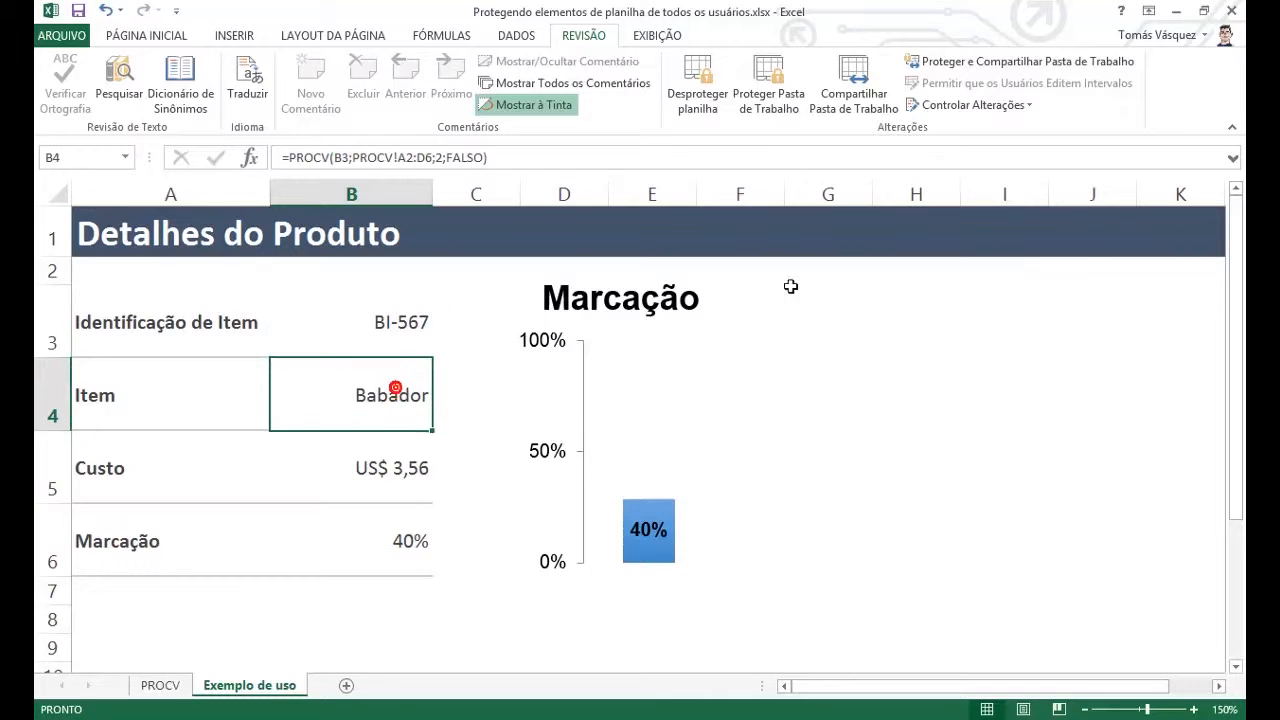
{"action": "left_click", "coordinate": [705, 62]}
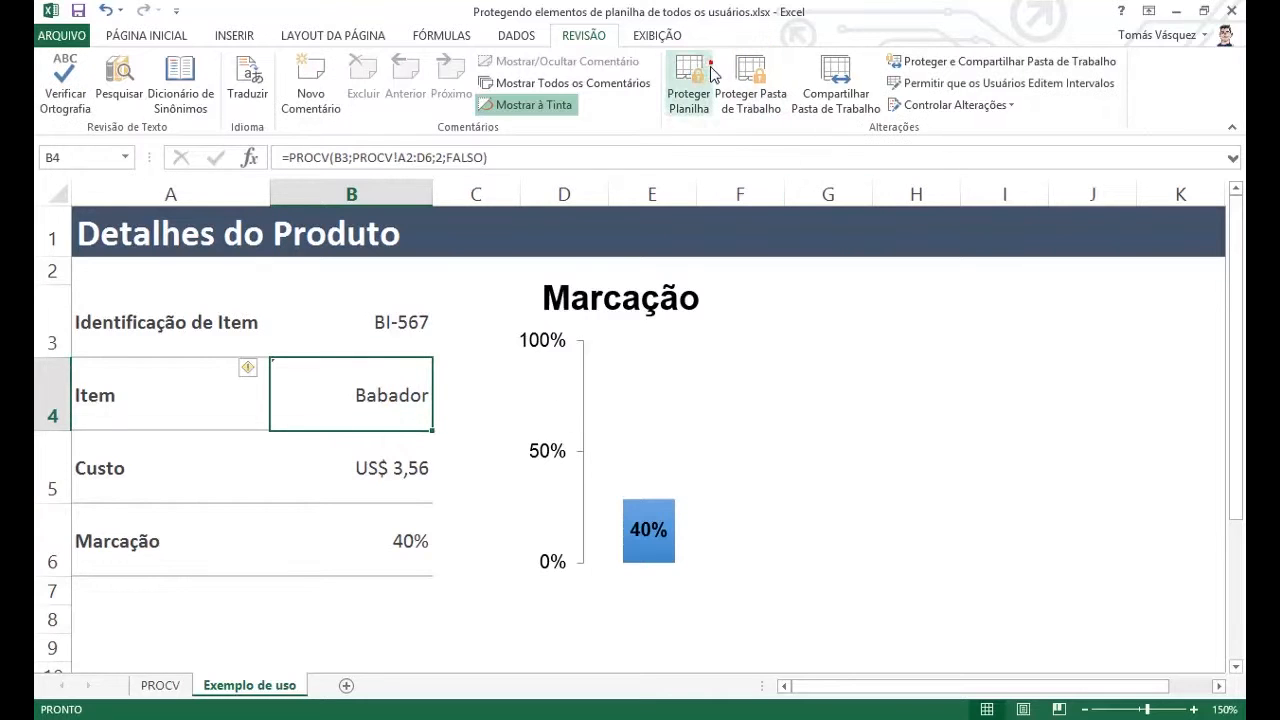
{"action": "right_click", "coordinate": [397, 400]}
{"action": "left_click", "coordinate": [477, 312]}
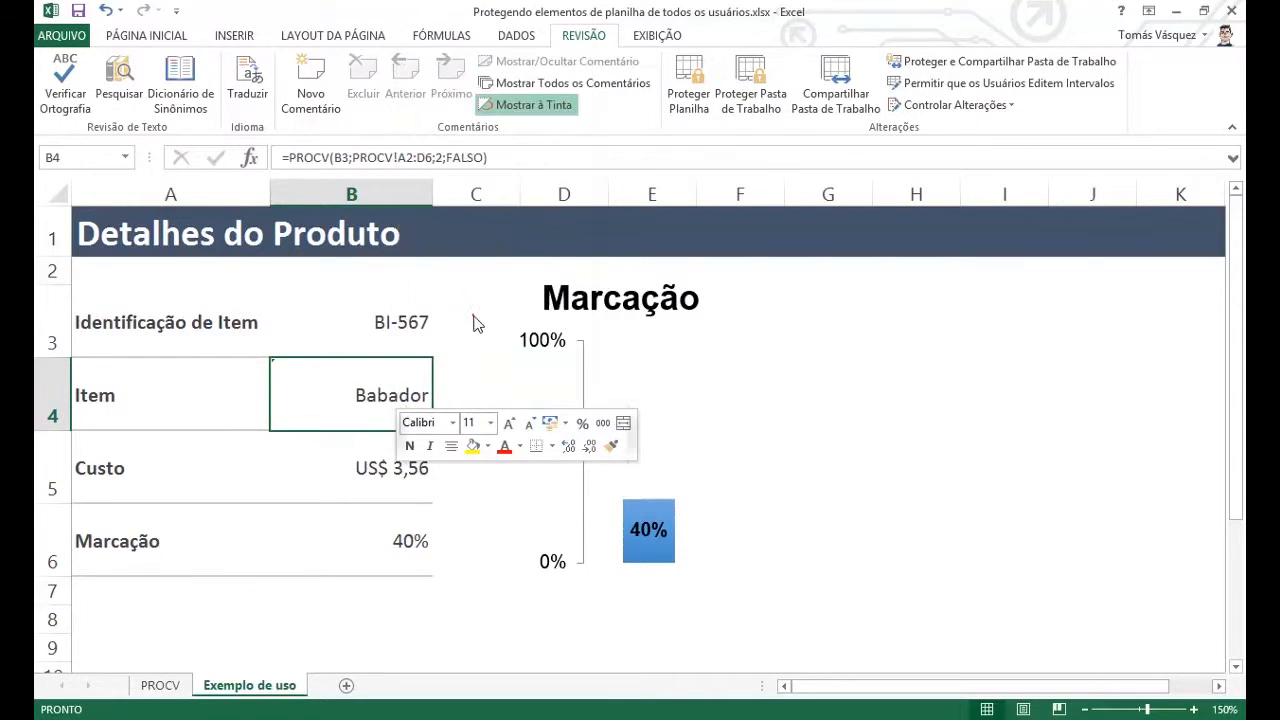
{"action": "left_click", "coordinate": [252, 155]}
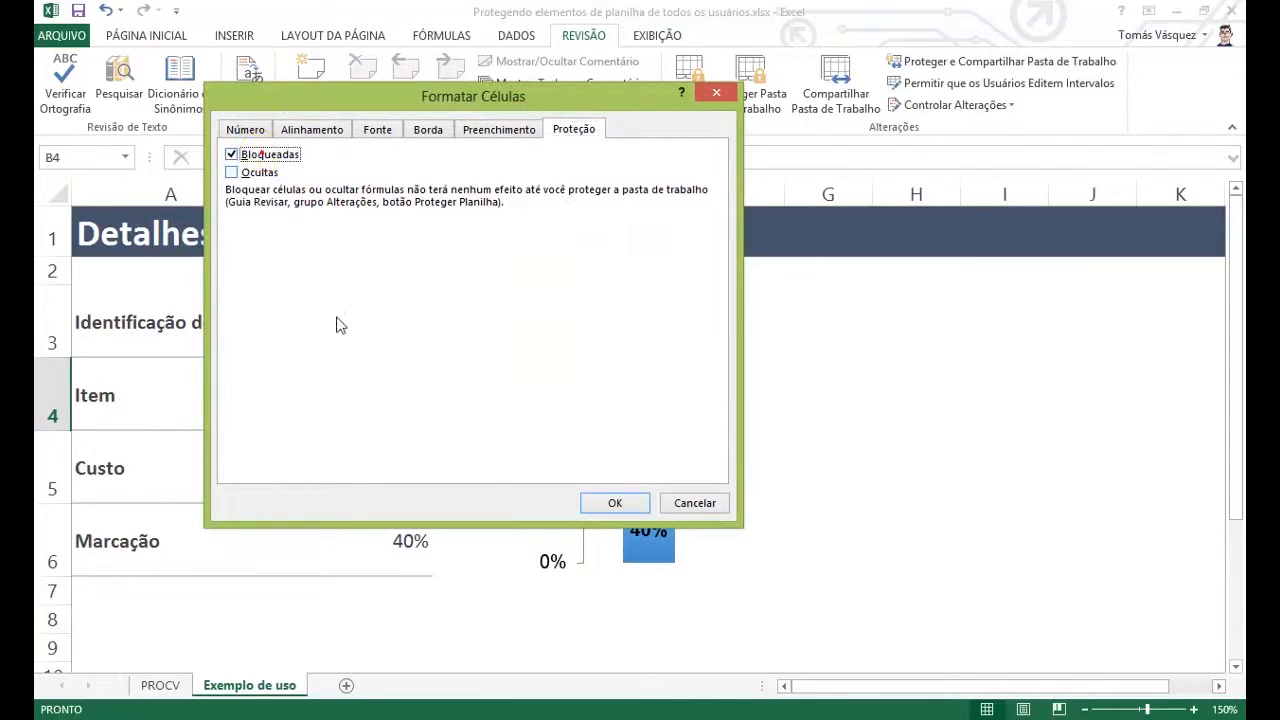
{"action": "left_click", "coordinate": [615, 502]}
Protect the Exemplo de uso sheet without a password, allowing only selection of locked and unlocked cells
{"action": "left_click", "coordinate": [408, 322]}
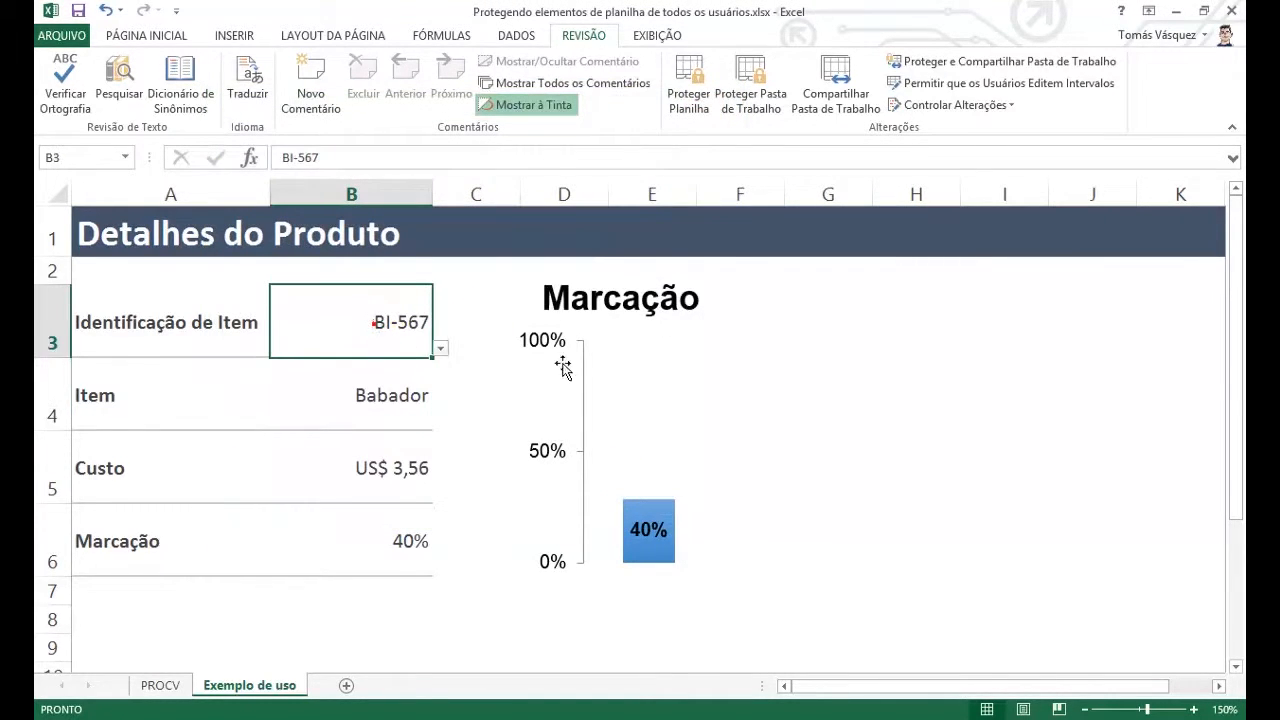
{"action": "left_click", "coordinate": [690, 85]}
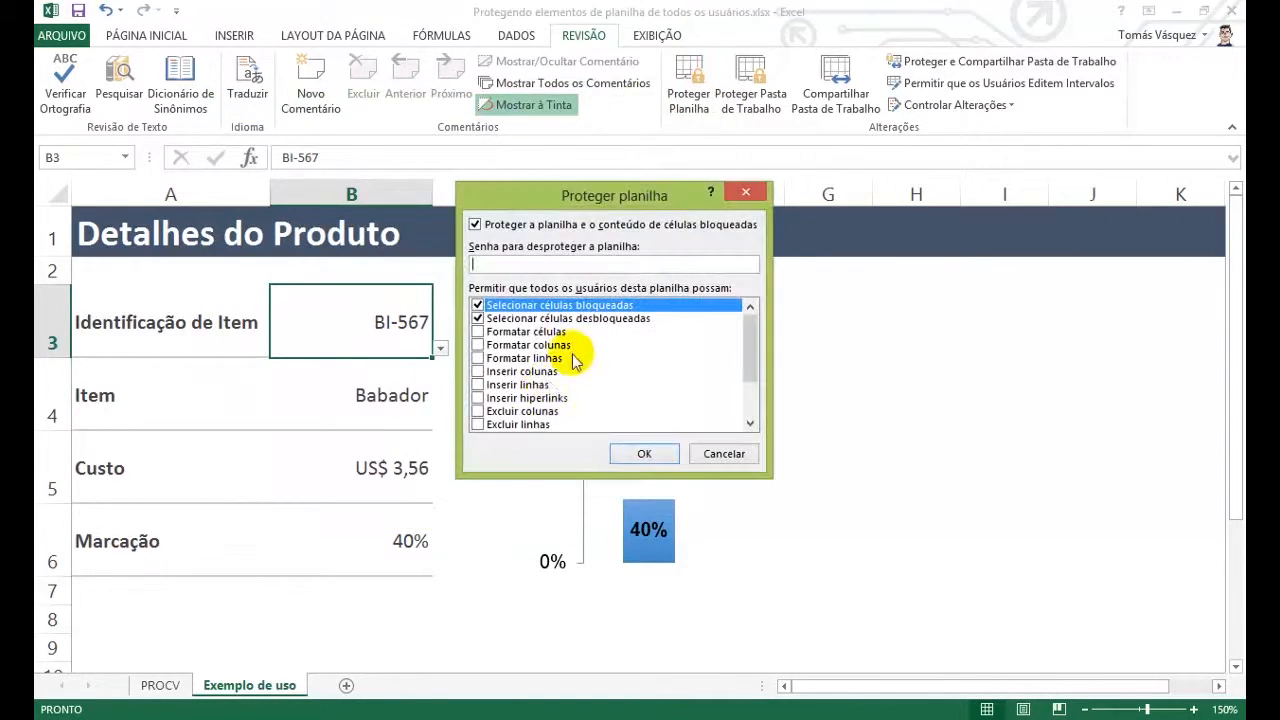
{"action": "left_click", "coordinate": [645, 453]}
Try to edit the Item formula in cell B4 on the protected sheet
{"action": "left_click", "coordinate": [383, 378]}
{"action": "left_click", "coordinate": [500, 157]}
{"action": "key", "text": "Return"}
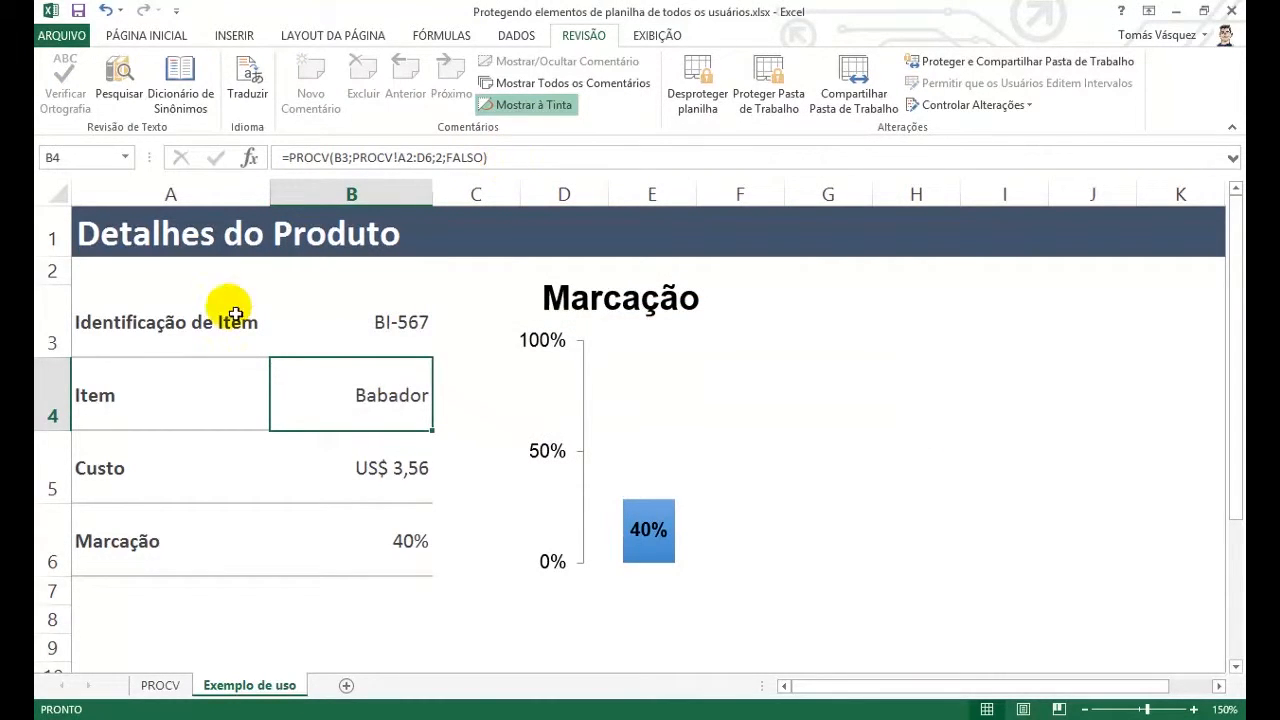
Choose WI-989 from the list of item IDs in cell B3 on the protected sheet
{"action": "left_click", "coordinate": [417, 337]}
{"action": "left_click", "coordinate": [440, 348]}
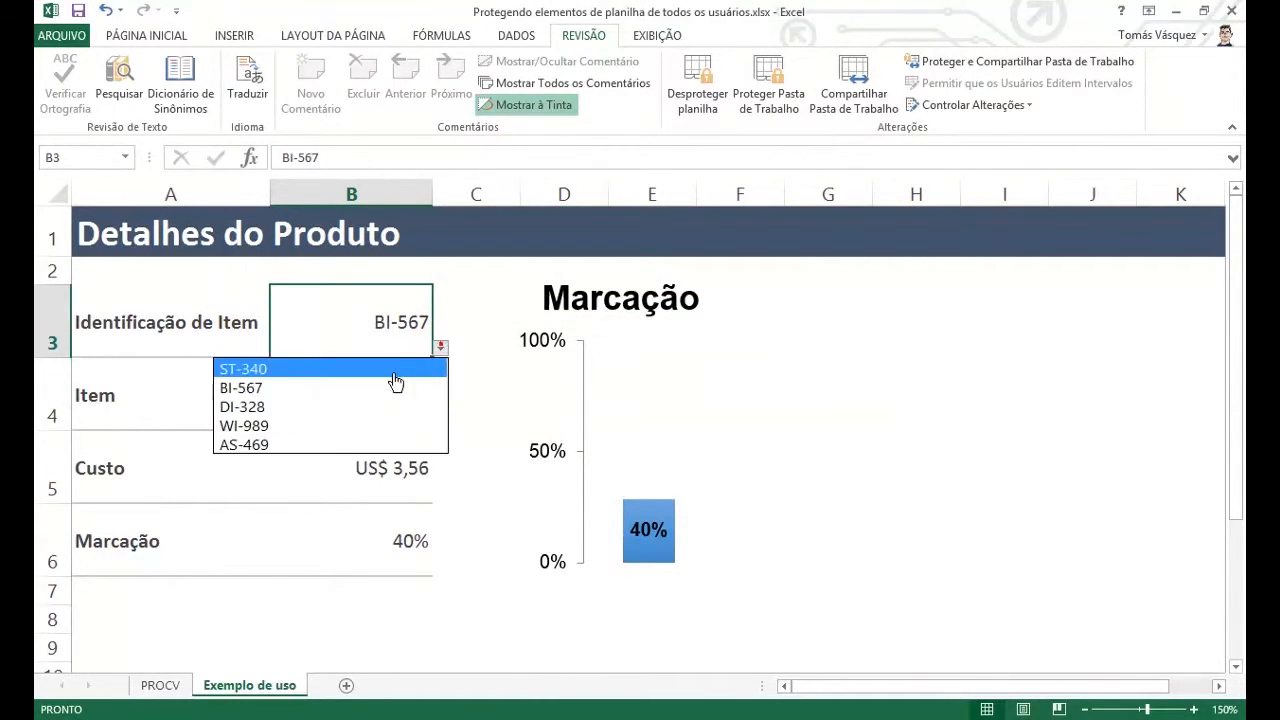
{"action": "left_click", "coordinate": [353, 428]}
{"action": "left_click", "coordinate": [443, 348]}
{"action": "left_click", "coordinate": [308, 430]}
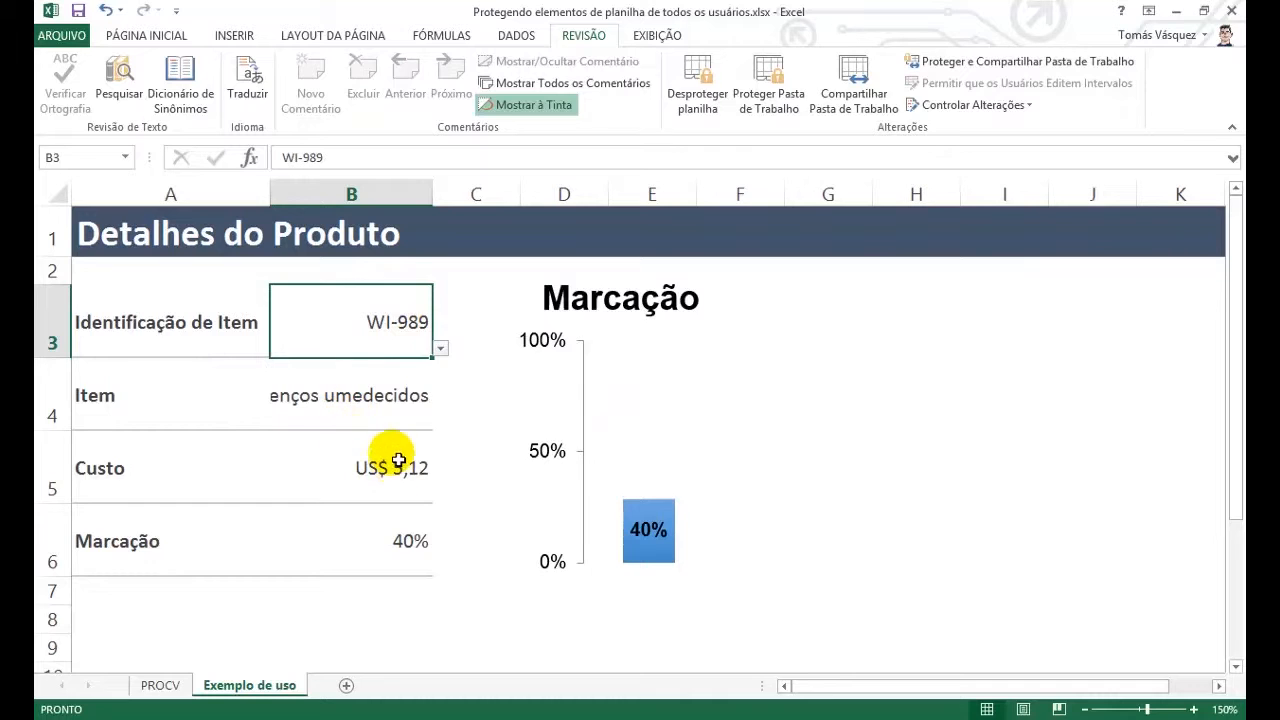
Examine the formulas of the locked Item, Custo and Marcação cells B4, B5 and B6 on the protected sheet
{"action": "left_click", "coordinate": [376, 411]}
{"action": "left_click", "coordinate": [390, 456]}
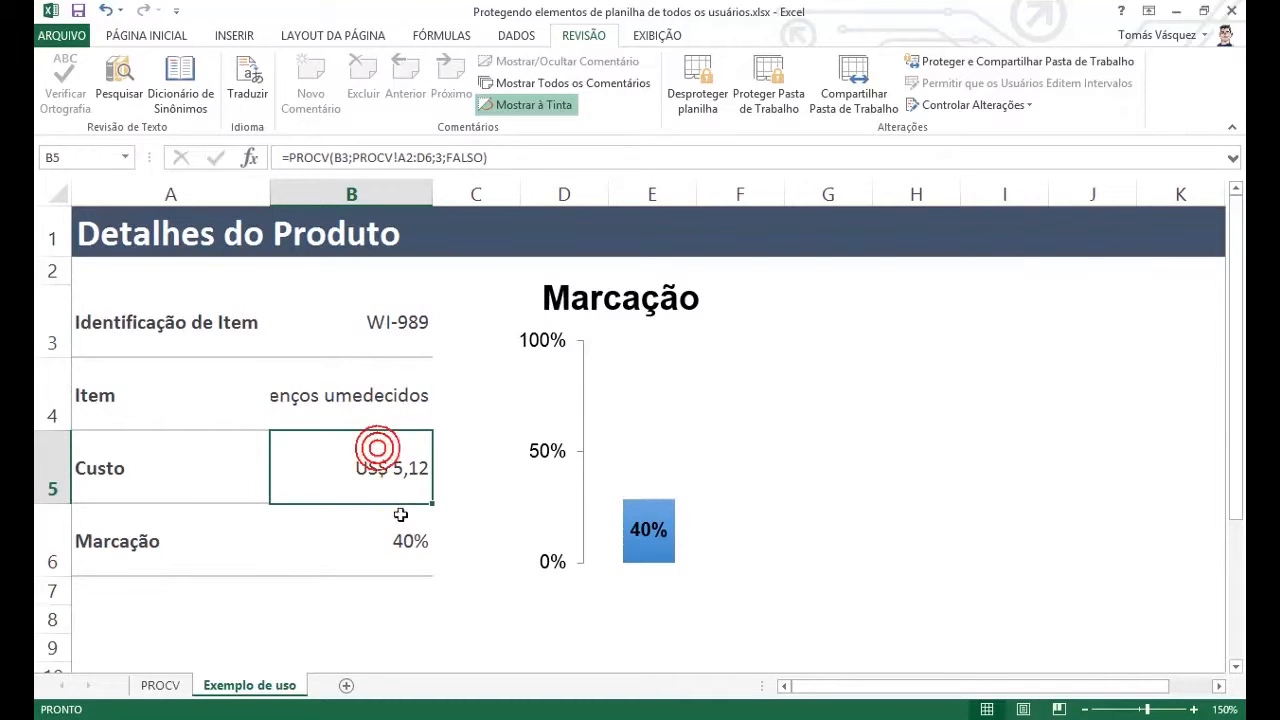
{"action": "left_click", "coordinate": [395, 539]}
{"action": "left_click", "coordinate": [390, 395]}
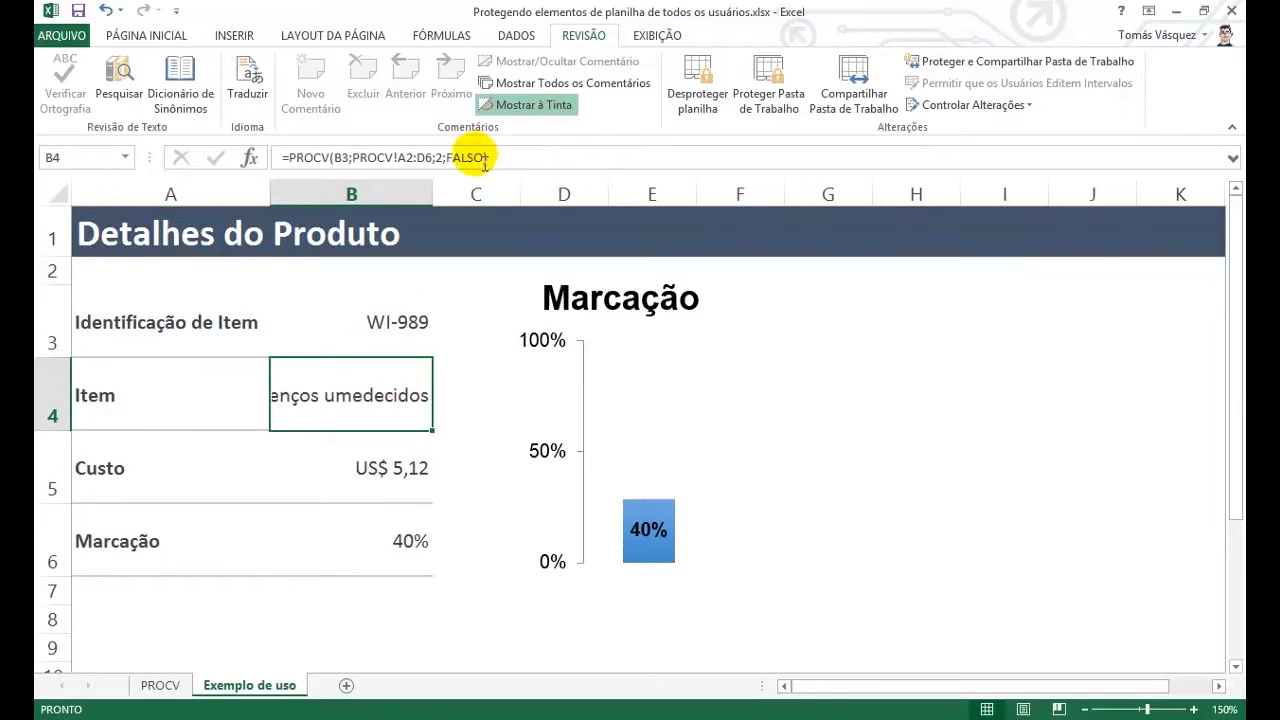
{"action": "left_click", "coordinate": [368, 466]}
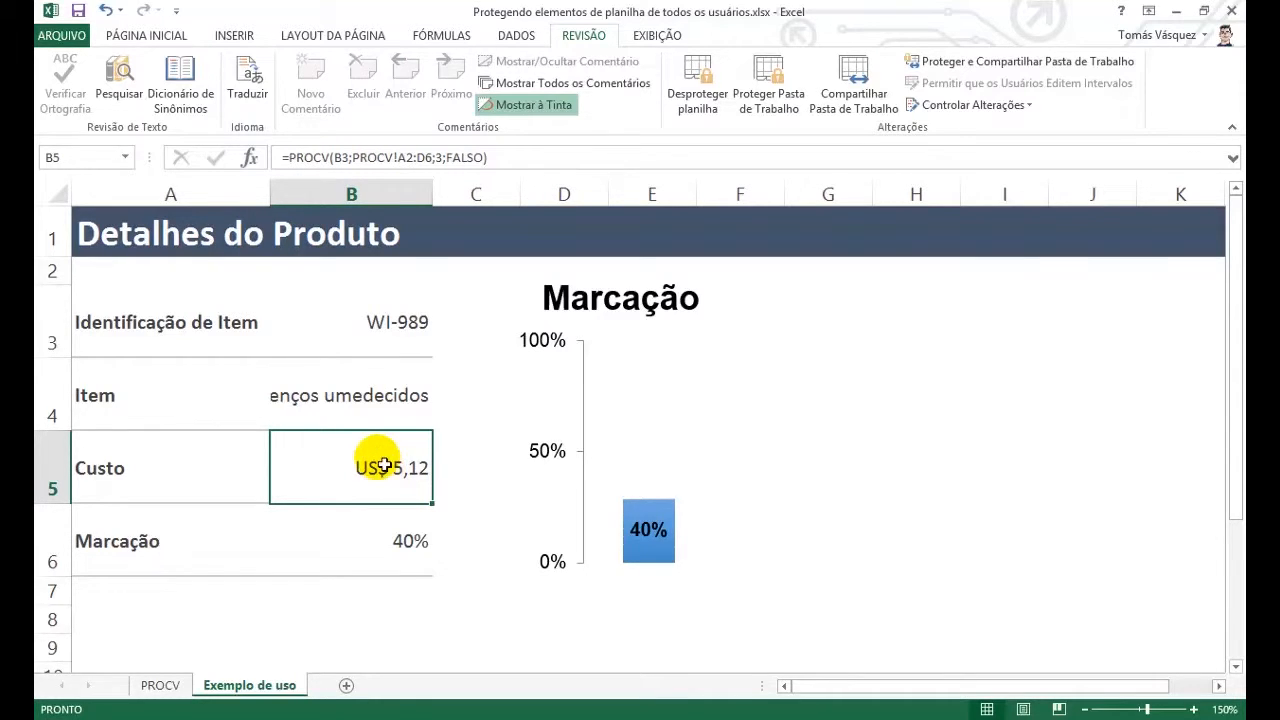
{"action": "left_click", "coordinate": [350, 401]}
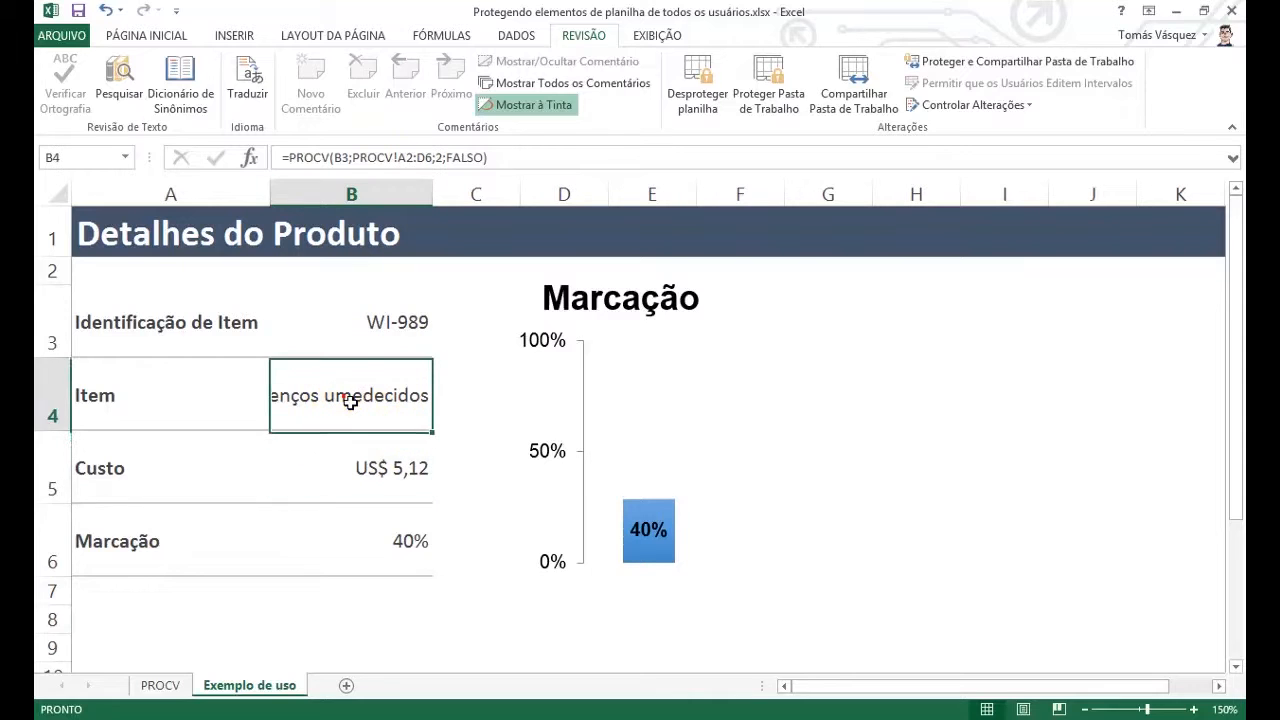
{"action": "left_click", "coordinate": [378, 473]}
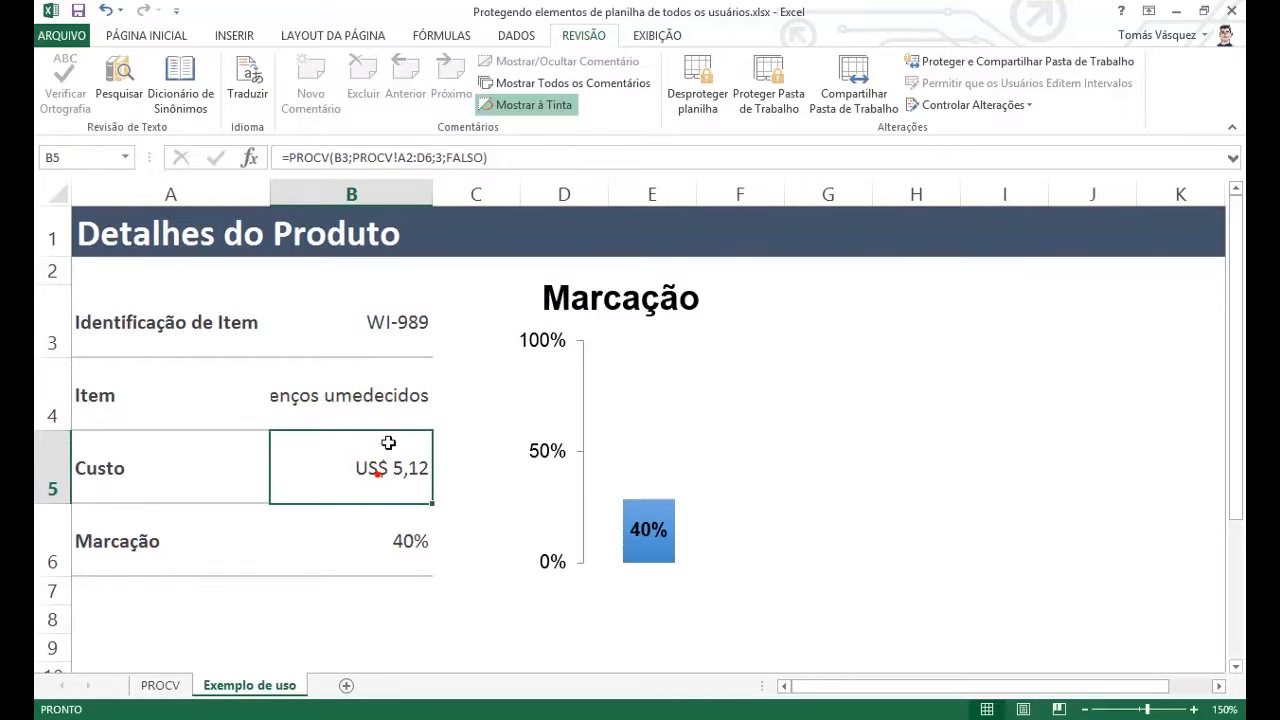
{"action": "left_click", "coordinate": [397, 535]}
Unprotect the Exemplo de uso sheet and protect it again without a password, allowing only selection of unlocked cells
{"action": "left_click", "coordinate": [692, 82]}
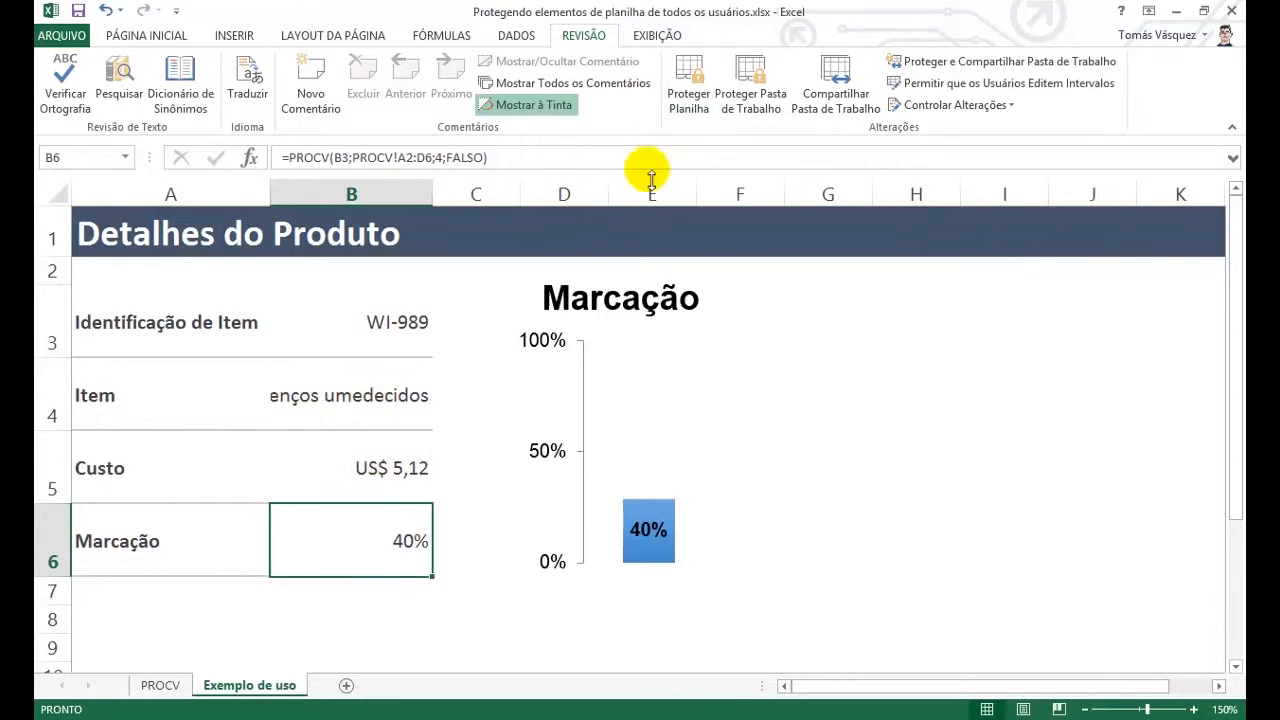
{"action": "left_click", "coordinate": [688, 97]}
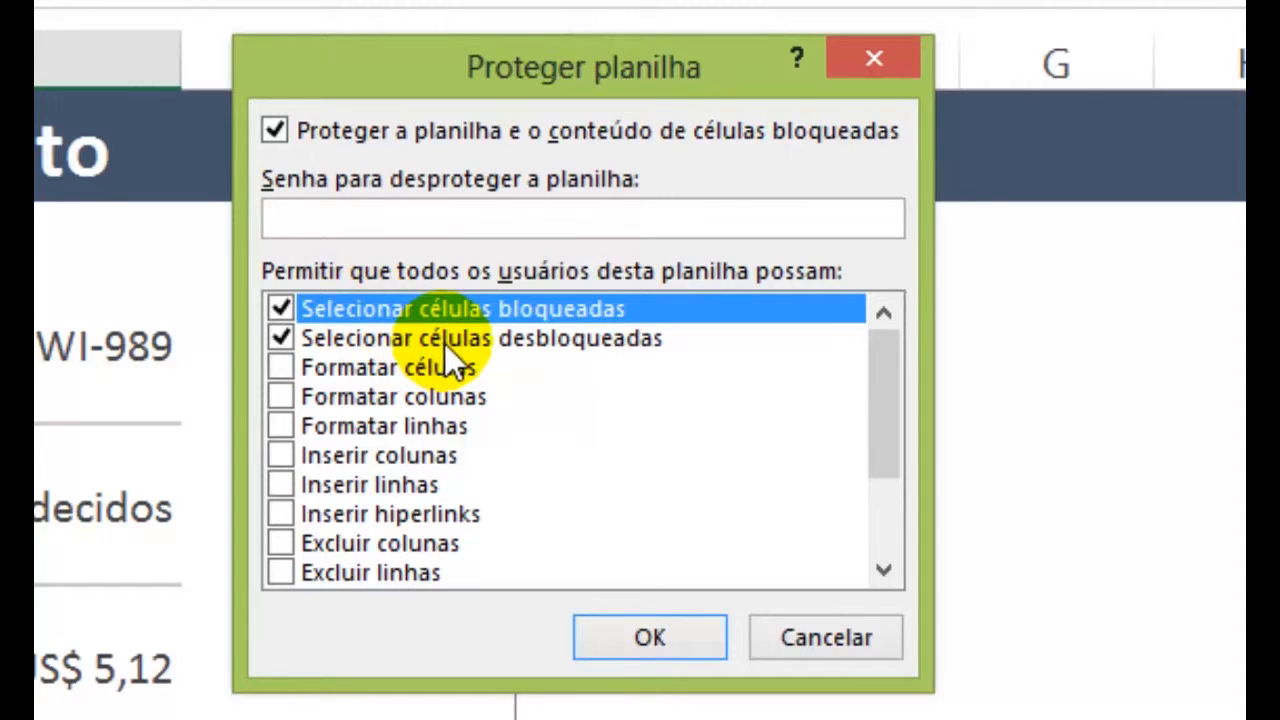
{"action": "left_click", "coordinate": [281, 309]}
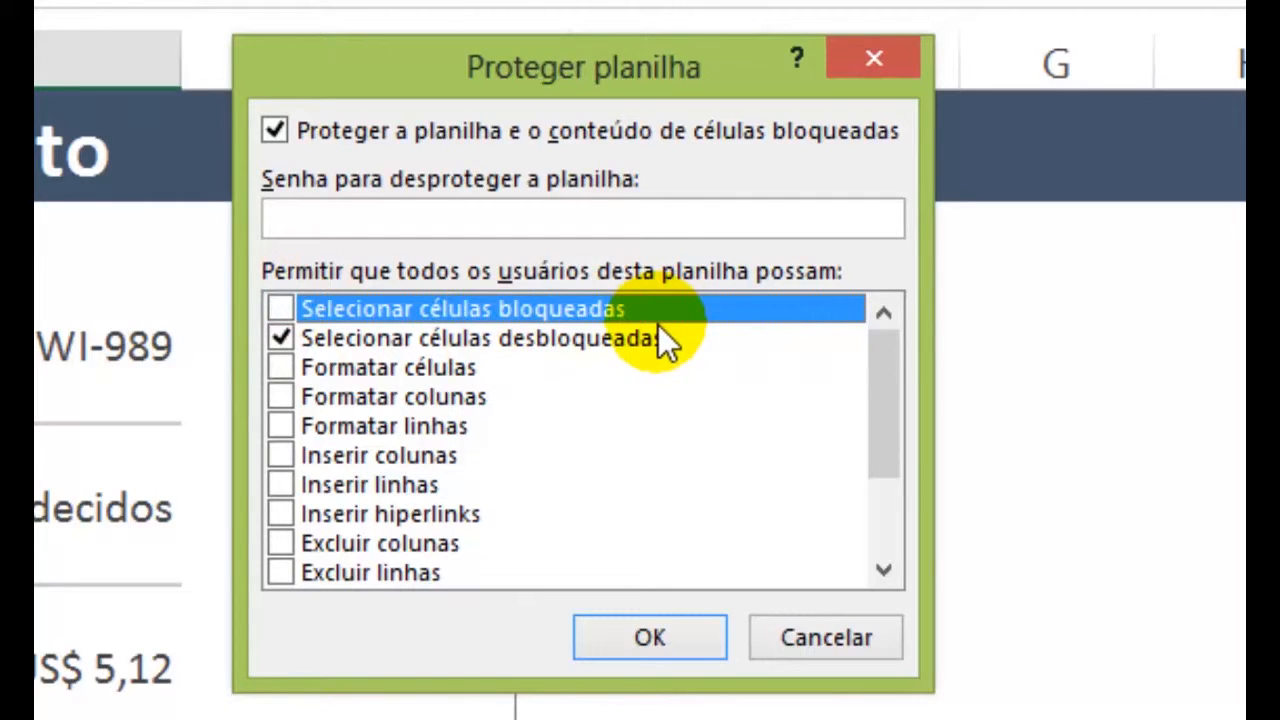
{"action": "left_click", "coordinate": [486, 218]}
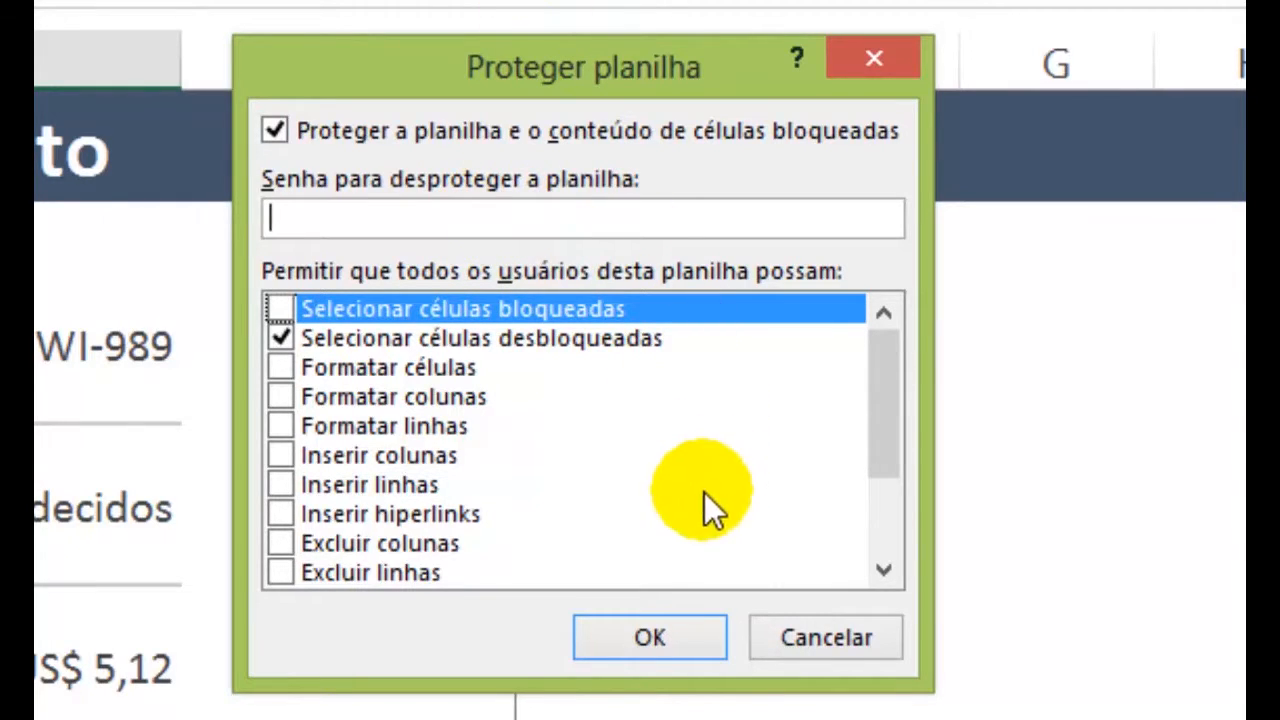
{"action": "left_click", "coordinate": [670, 630]}
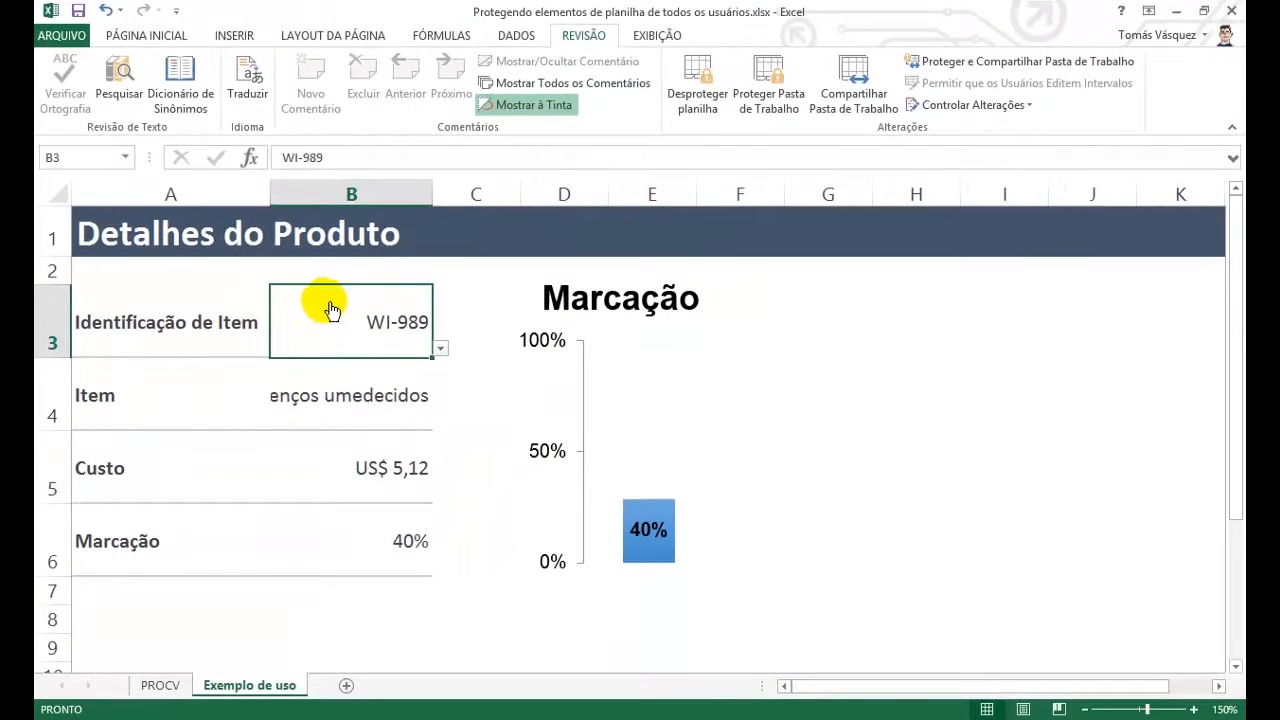
Test which elements of the protected sheet can be selected by trying the Marcação chart and the locked cells
{"action": "left_click", "coordinate": [546, 341]}
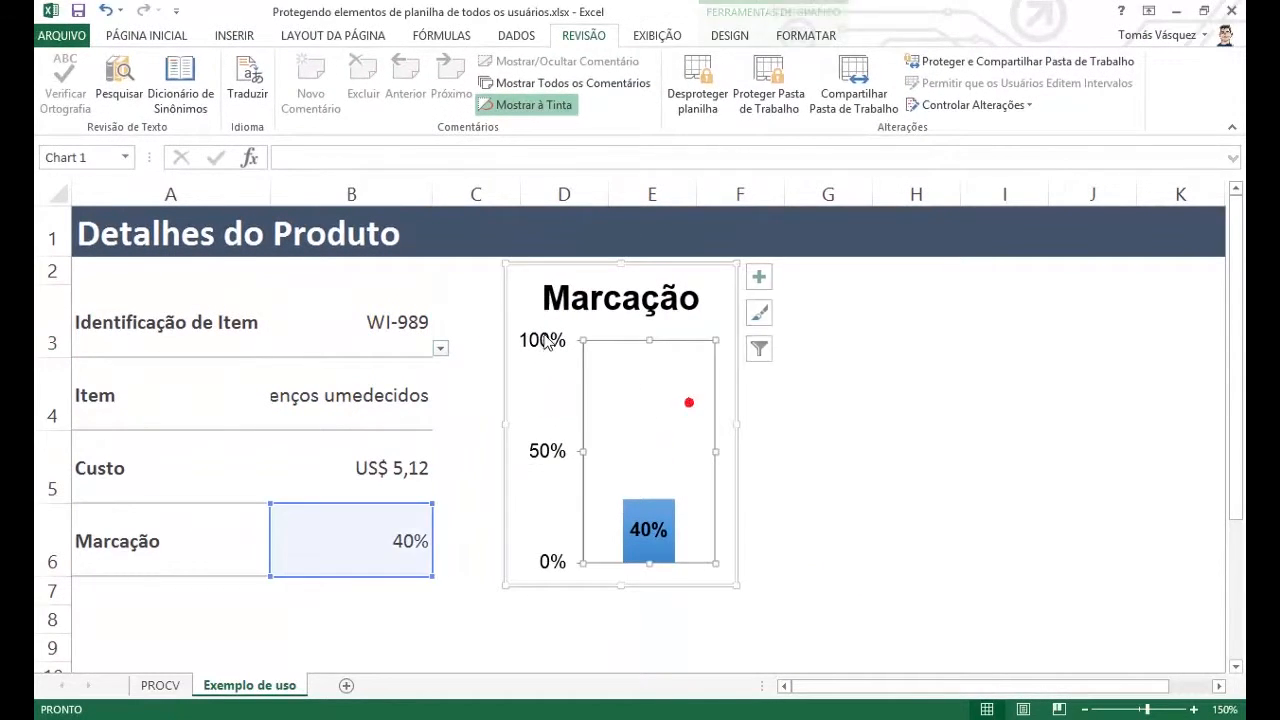
{"action": "left_click", "coordinate": [546, 341]}
{"action": "left_click", "coordinate": [439, 349]}
{"action": "left_click", "coordinate": [188, 342]}
{"action": "left_click", "coordinate": [214, 374]}
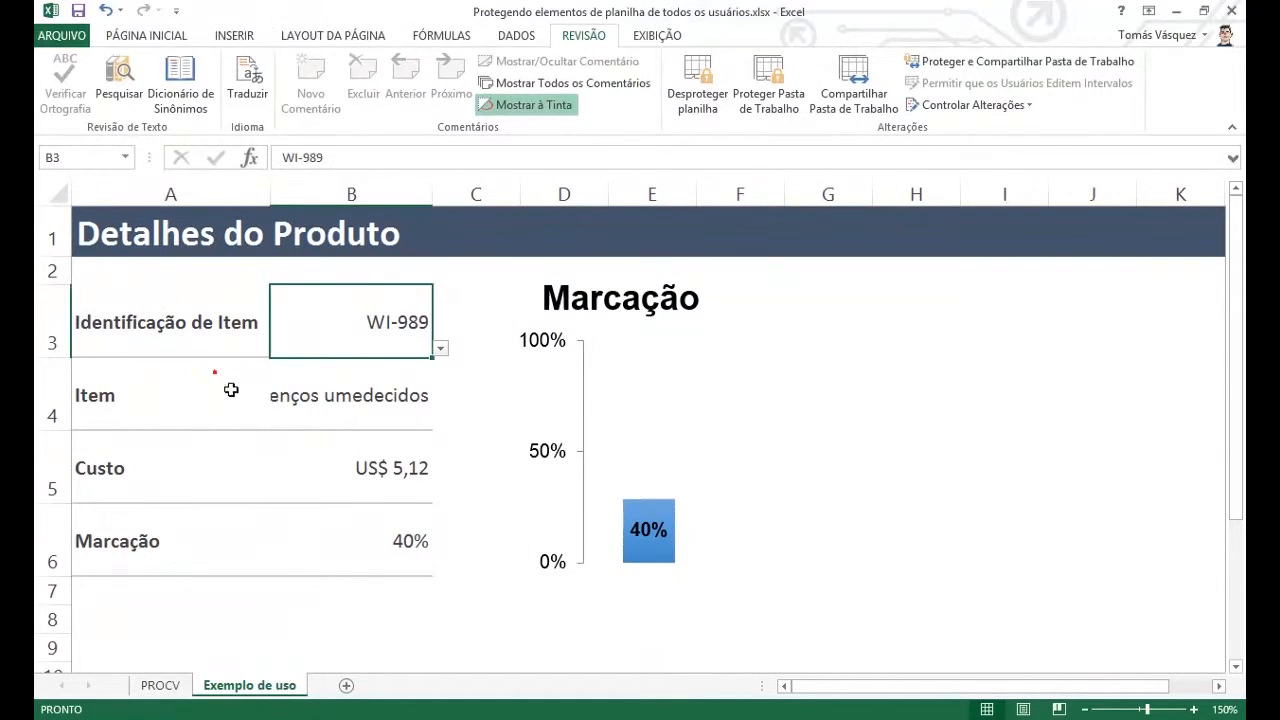
{"action": "left_click", "coordinate": [600, 318]}
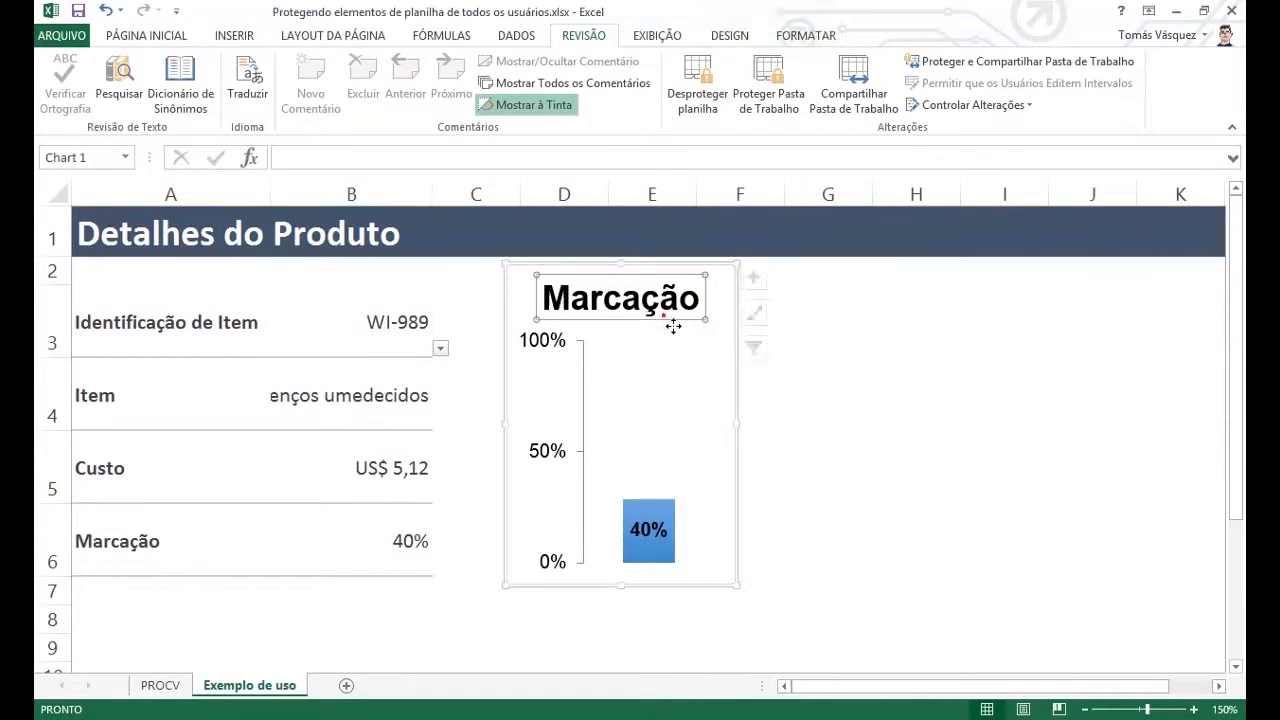
{"action": "left_click", "coordinate": [860, 336]}
{"action": "left_click", "coordinate": [322, 413]}
{"action": "left_click", "coordinate": [121, 365]}
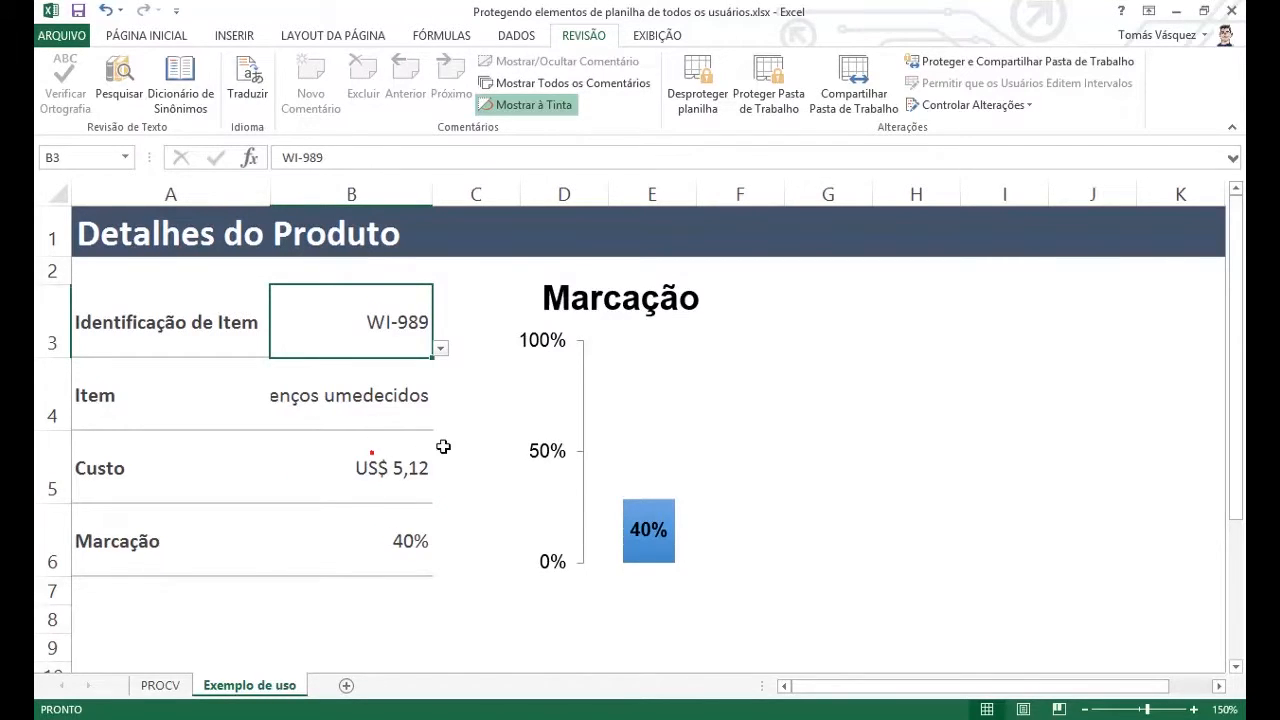
Choose DI-328 from the list in cell B3 and try to select the locked result cells below it
{"action": "left_click", "coordinate": [440, 348]}
{"action": "left_click", "coordinate": [338, 403]}
{"action": "left_click", "coordinate": [376, 392]}
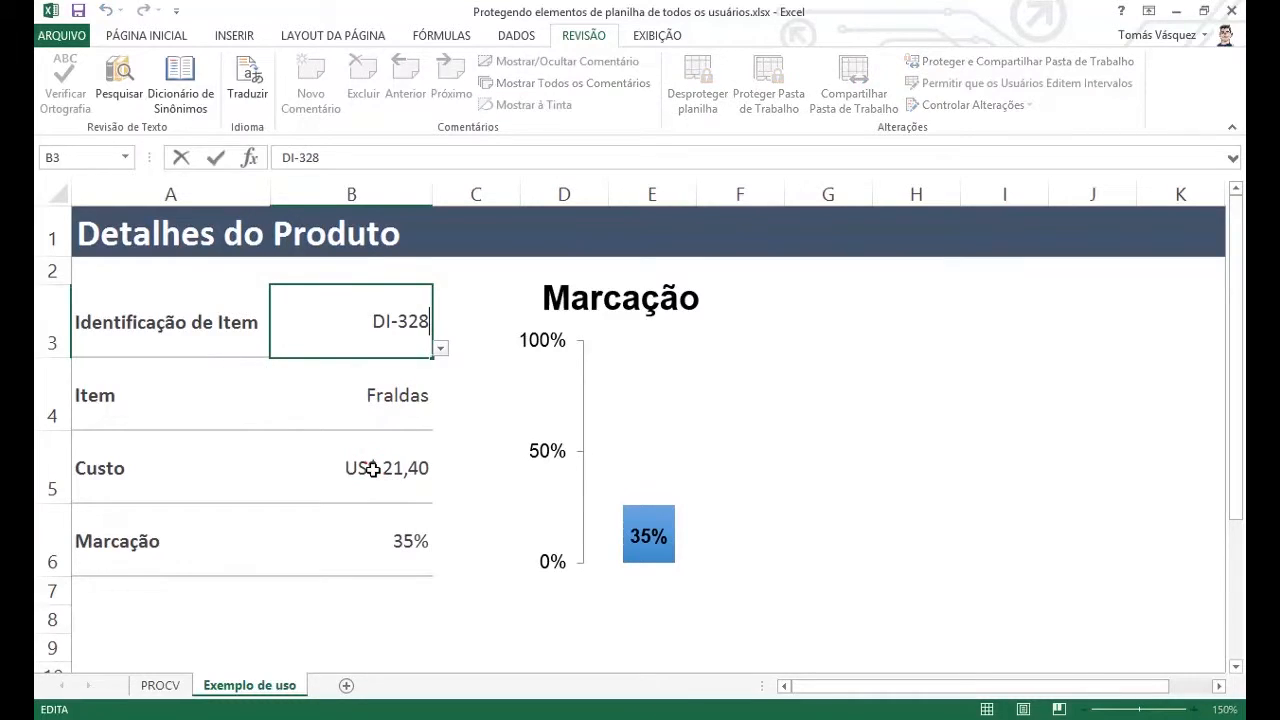
{"action": "left_click", "coordinate": [376, 504]}
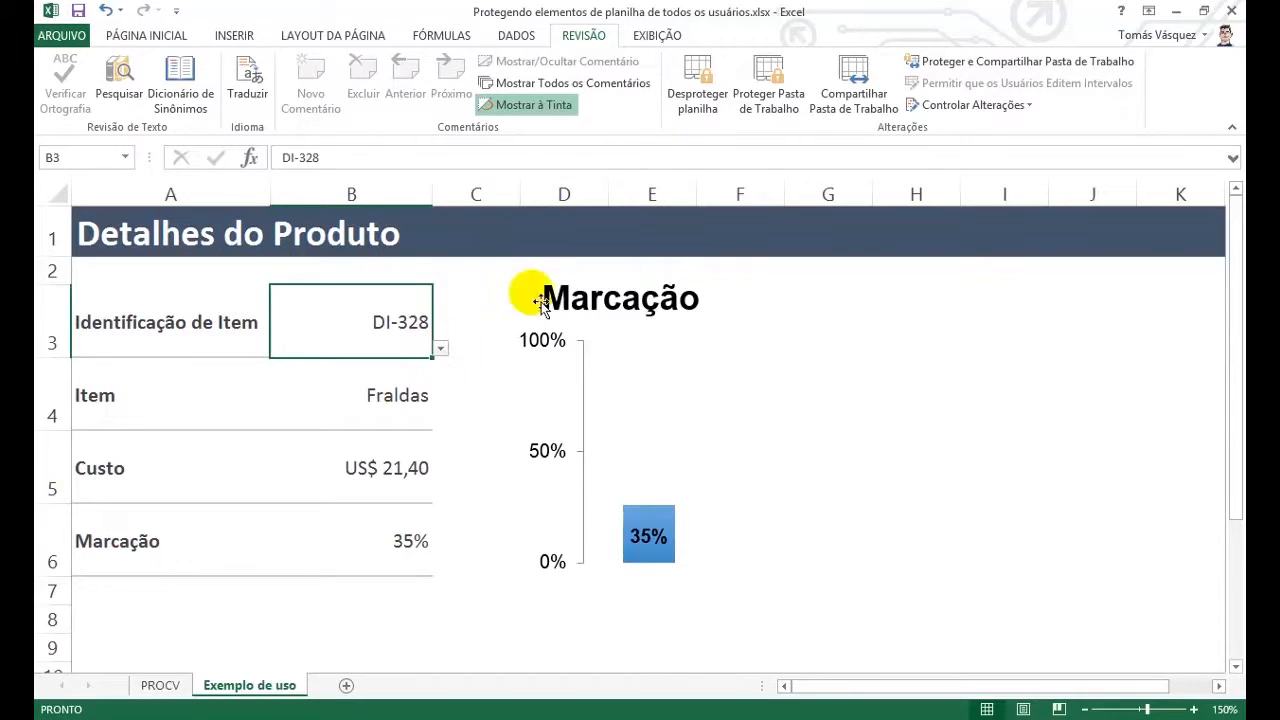
Unprotect the Exemplo de uso sheet and review the user permissions offered for sheet protection without applying them
{"action": "left_click", "coordinate": [698, 82]}
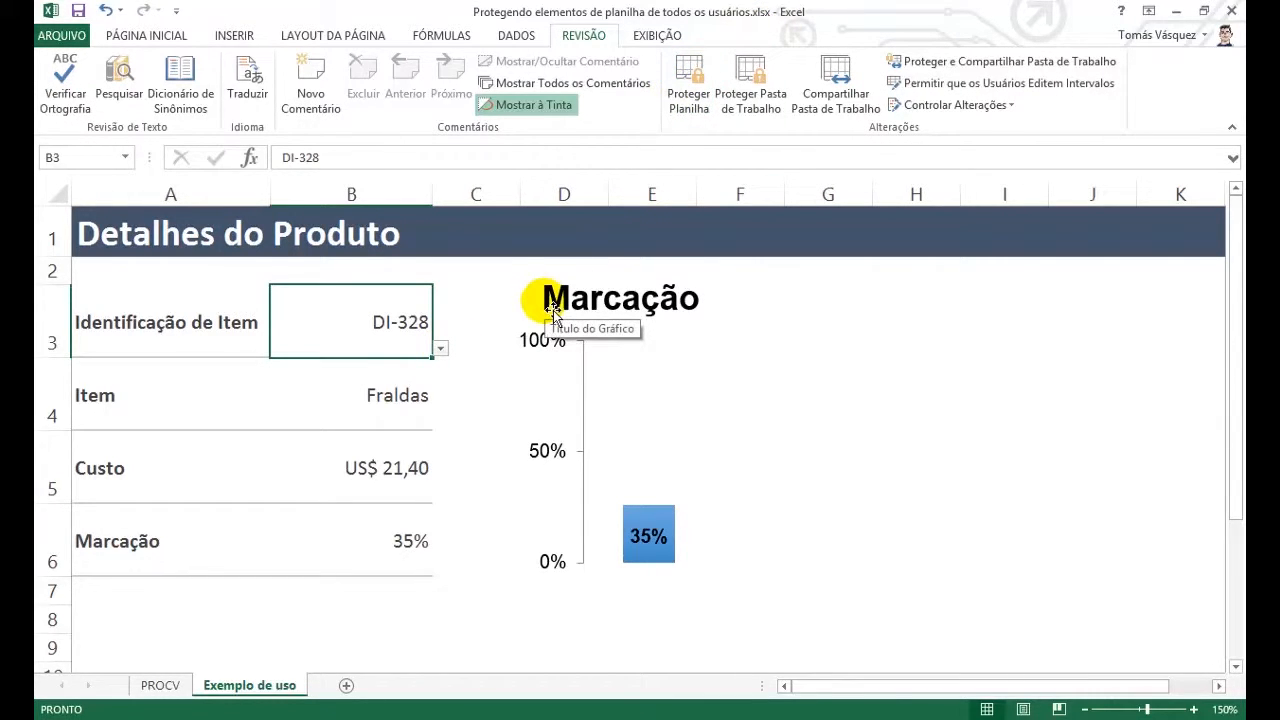
{"action": "left_click", "coordinate": [688, 82]}
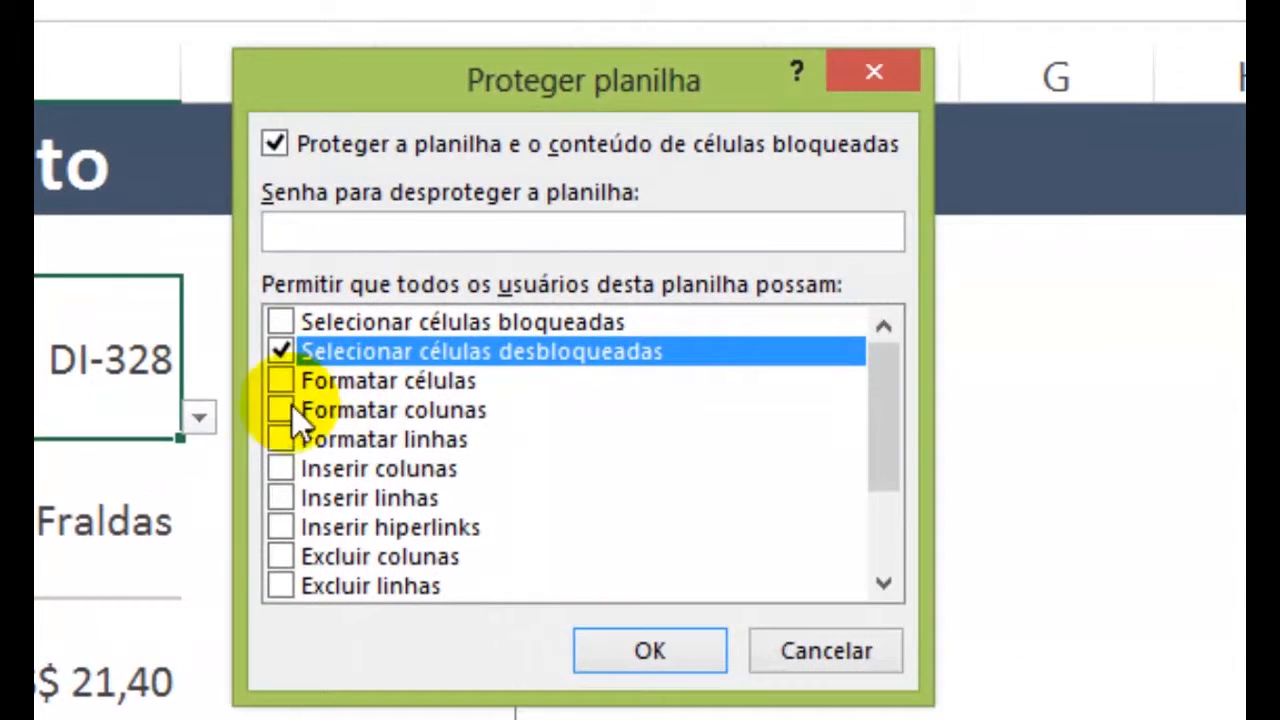
{"action": "left_click", "coordinate": [444, 322]}
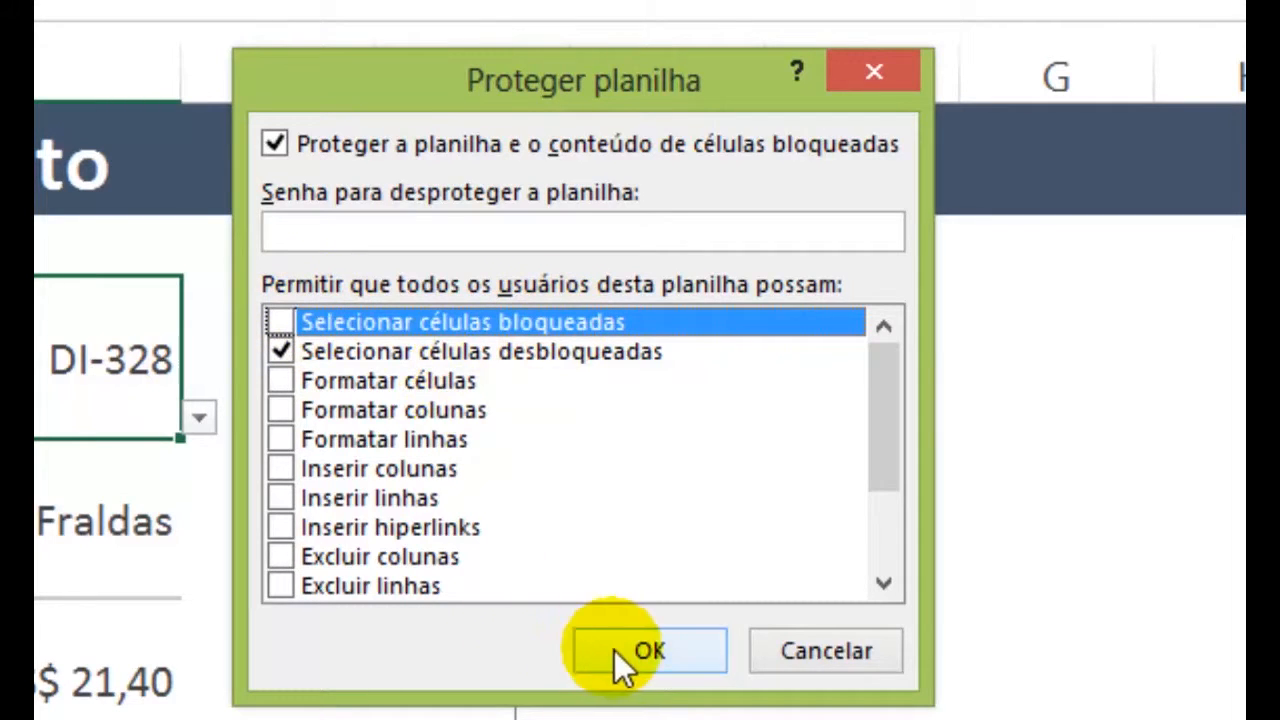
{"action": "left_click", "coordinate": [775, 640]}
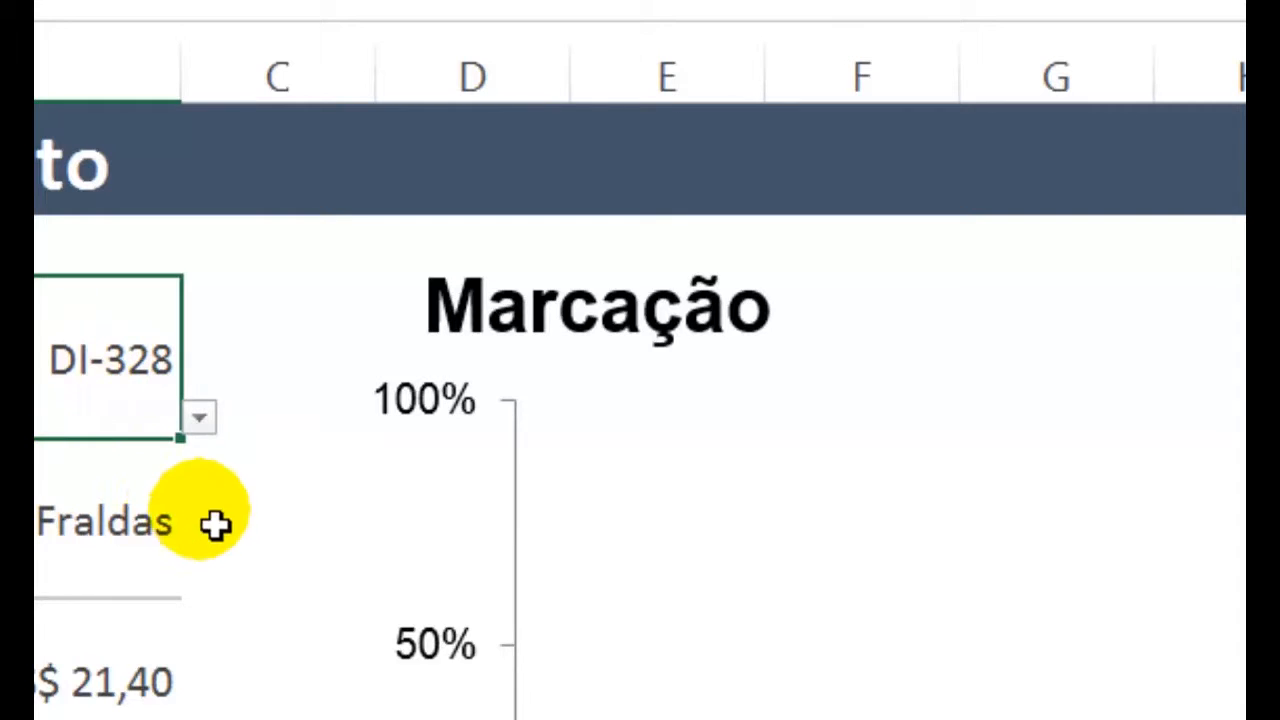
Examine the contents of cells B3 to B6 on the unprotected sheet, including the full Marcação formula in B6
{"action": "left_click", "coordinate": [46, 491]}
{"action": "left_click", "coordinate": [180, 610]}
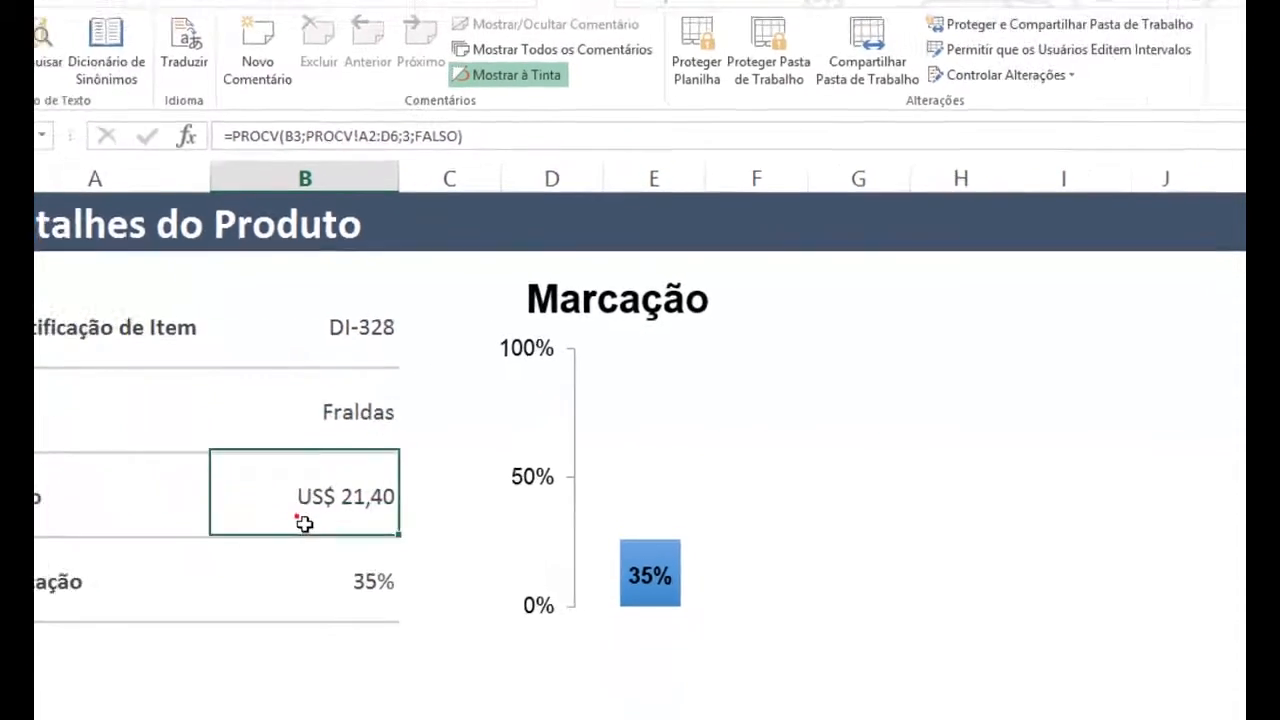
{"action": "left_click", "coordinate": [388, 537]}
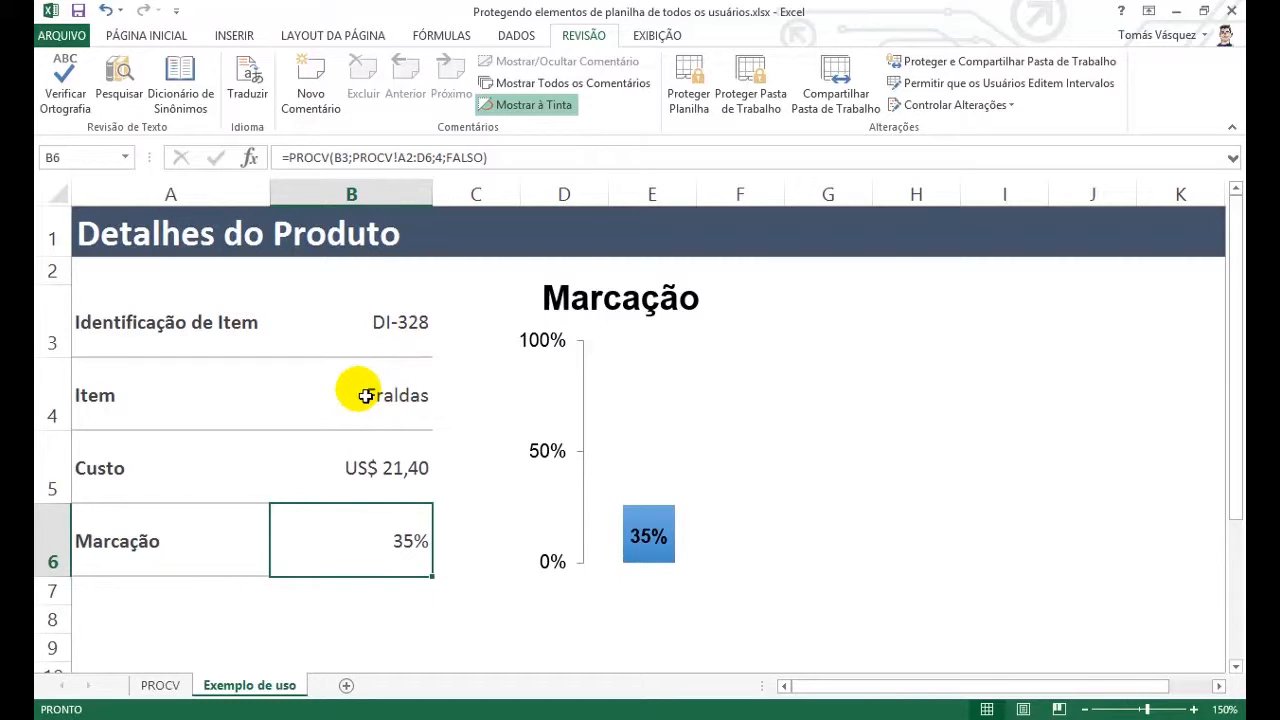
{"action": "left_click", "coordinate": [368, 333]}
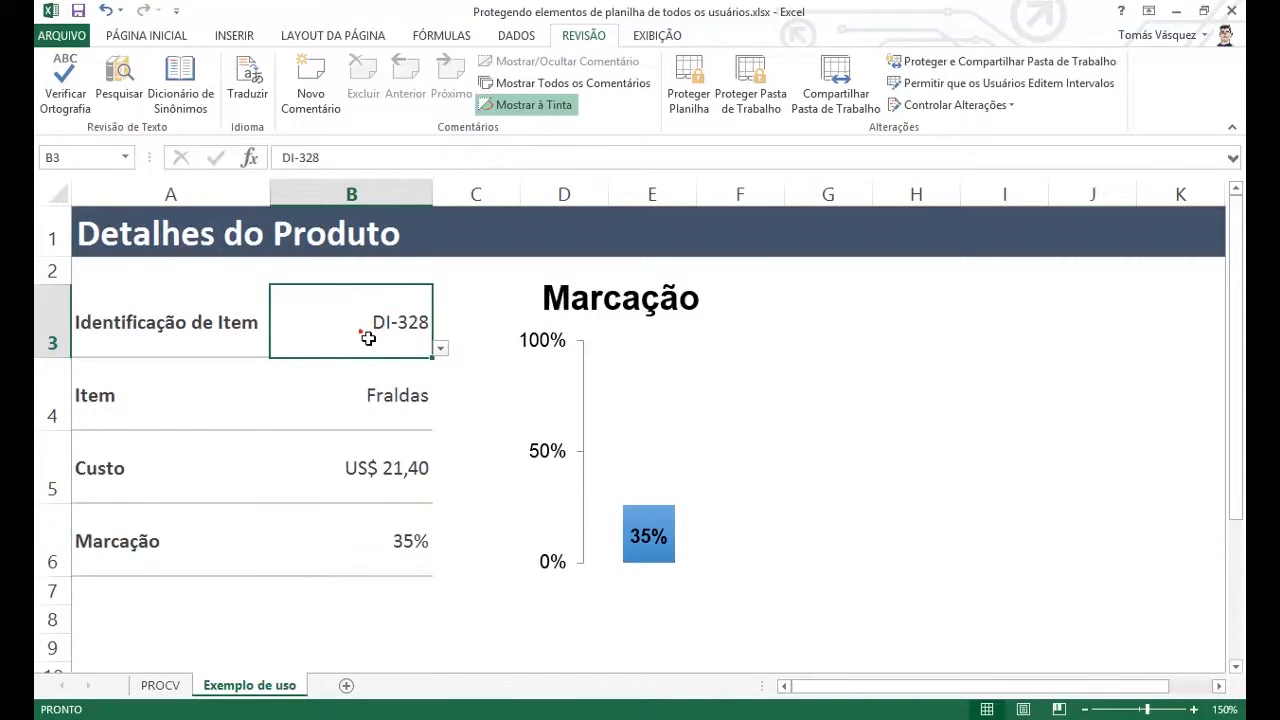
{"action": "left_click", "coordinate": [400, 382]}
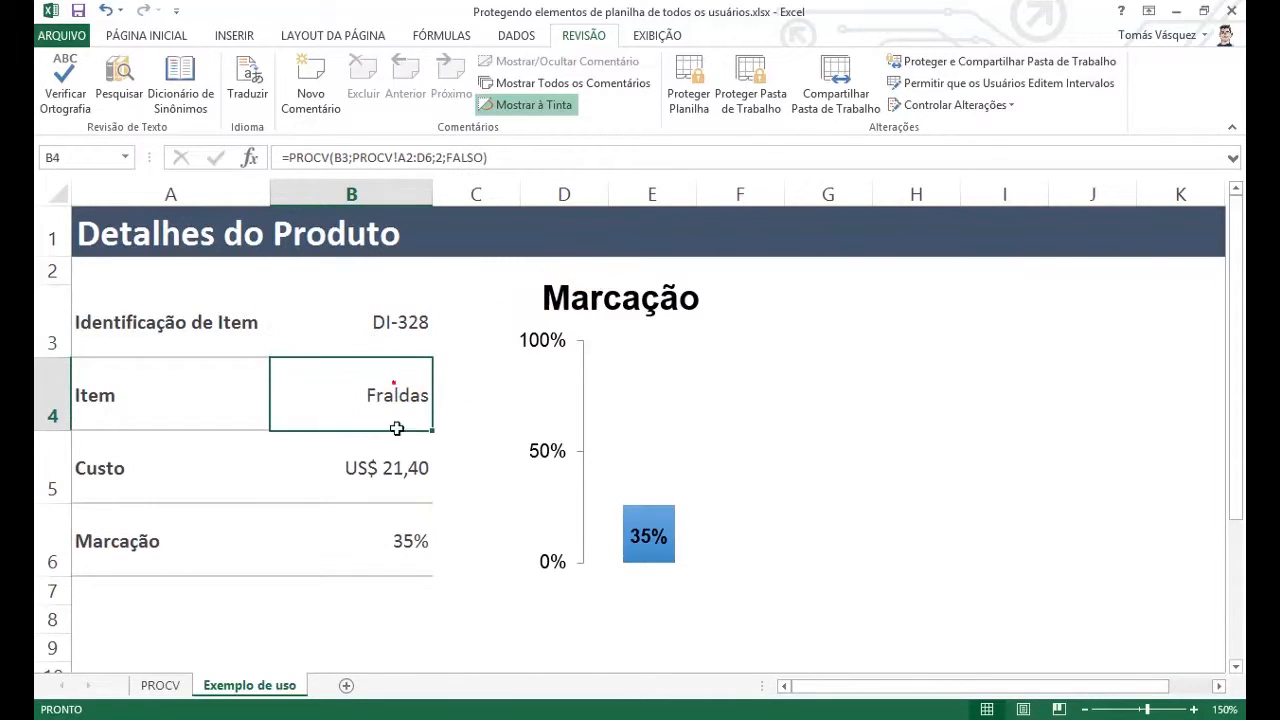
{"action": "left_click", "coordinate": [399, 455]}
{"action": "left_click", "coordinate": [405, 537]}
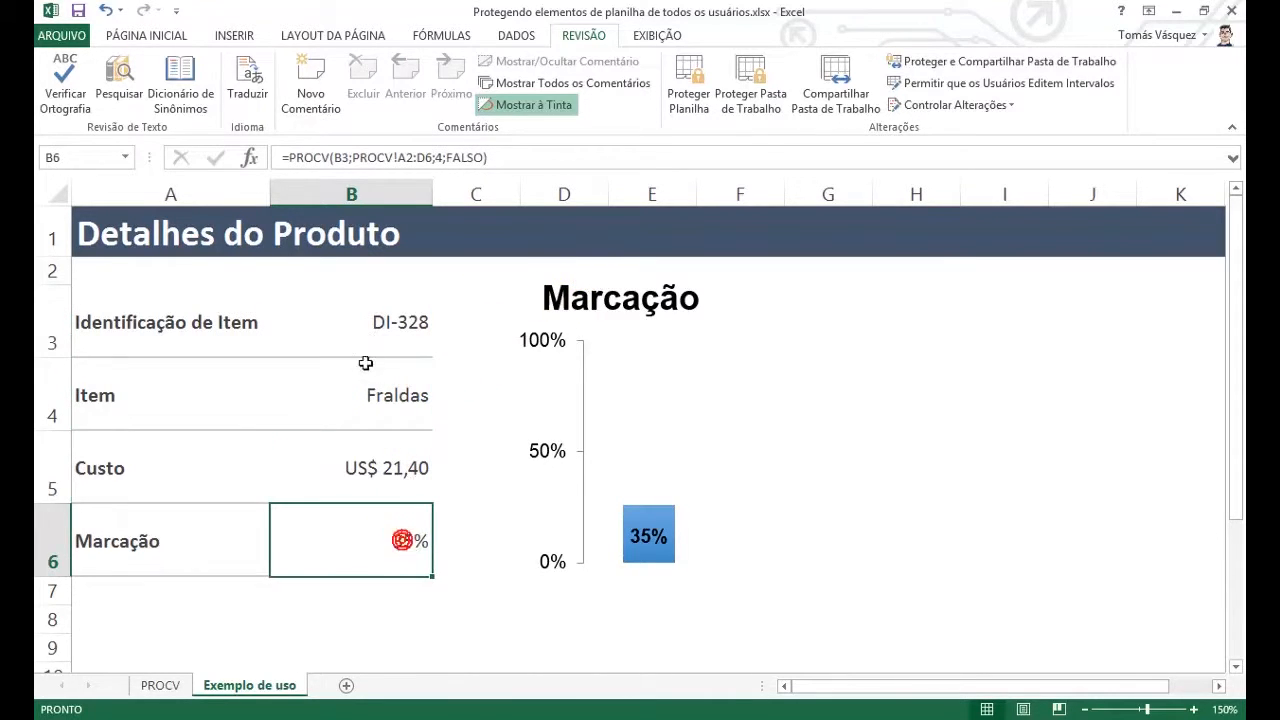
{"action": "left_click", "coordinate": [517, 162]}
{"action": "key", "text": "shift+Home"}
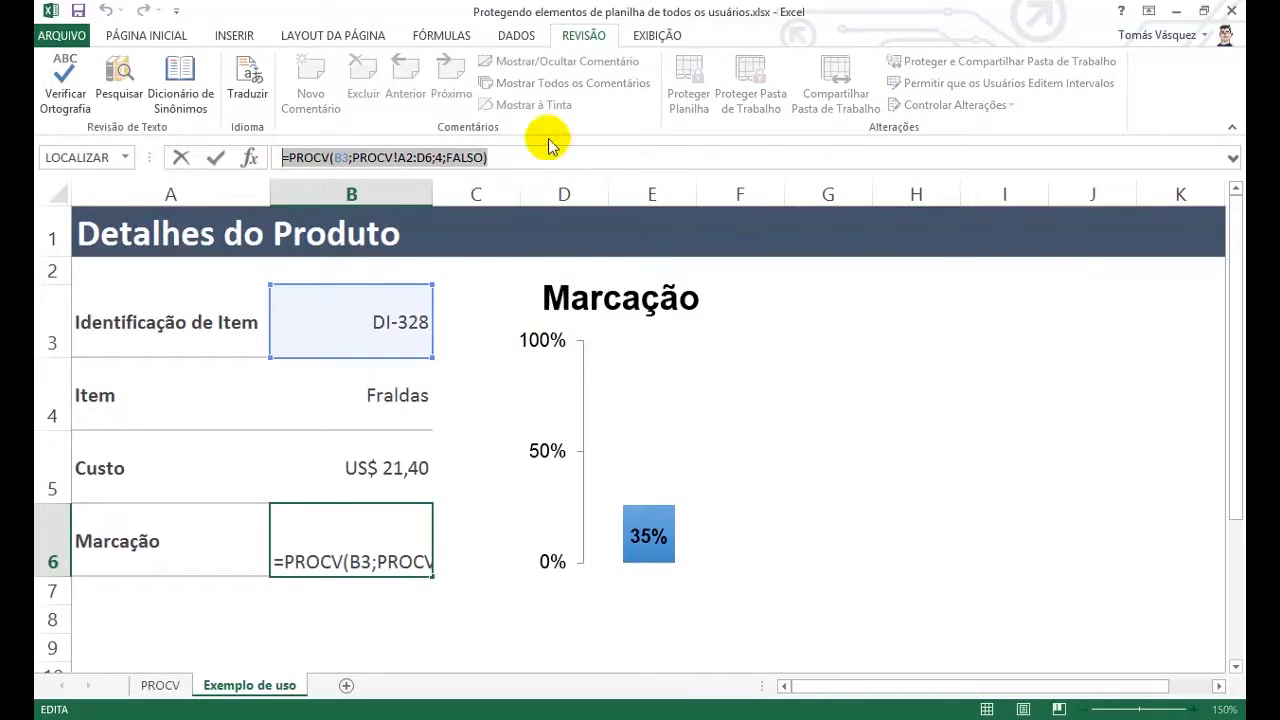
{"action": "key", "text": "Escape"}
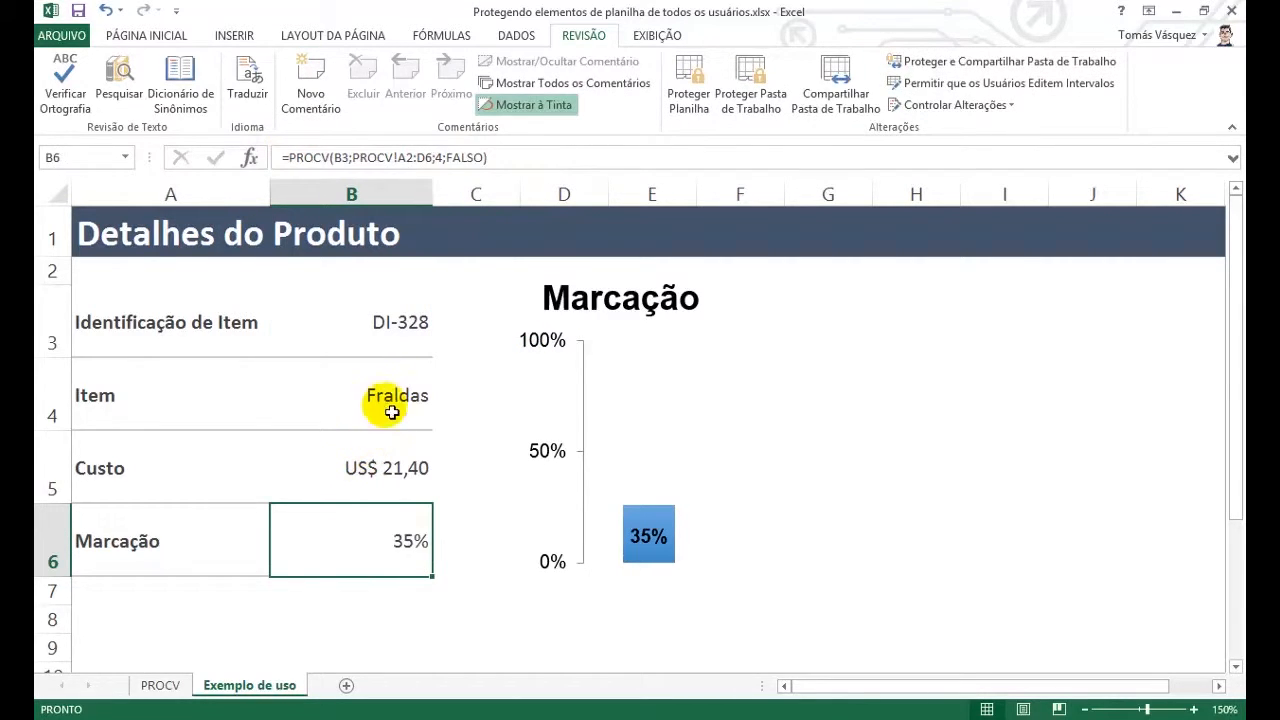
Check the protection settings of input cell B3 without changing them
{"action": "left_click", "coordinate": [402, 351]}
{"action": "double_click", "coordinate": [373, 328]}
{"action": "right_click", "coordinate": [372, 329]}
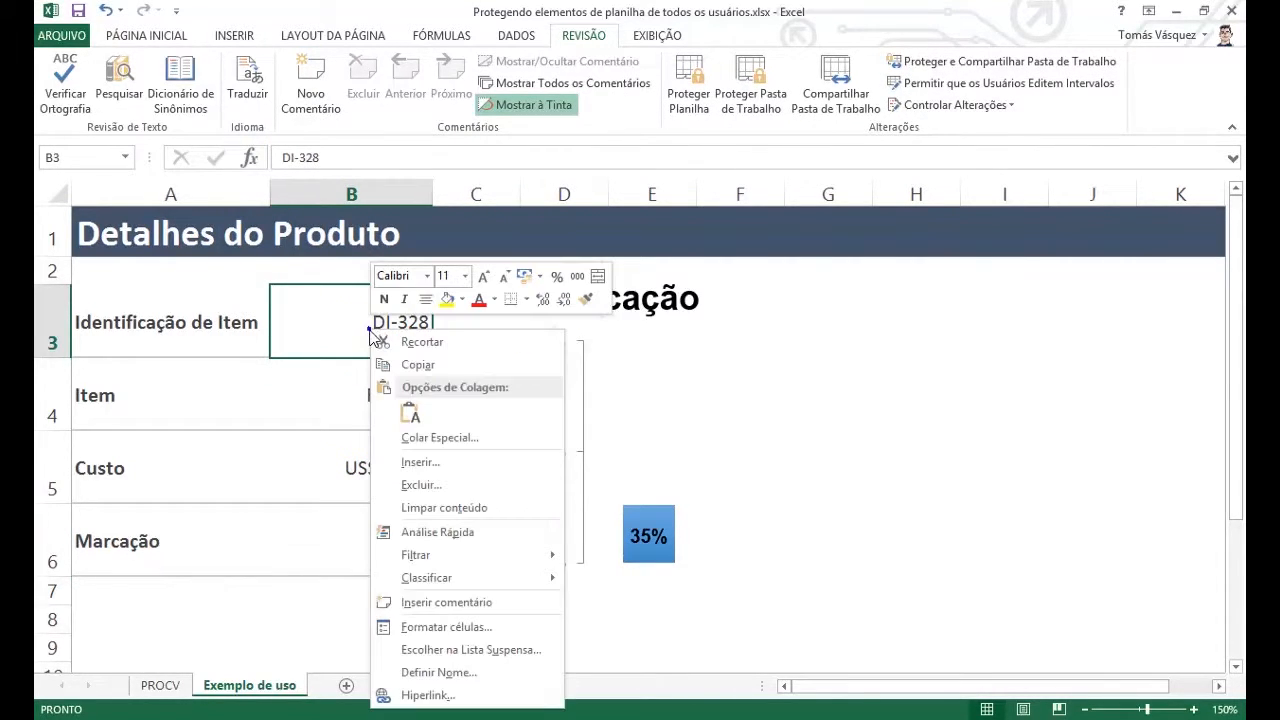
{"action": "left_click", "coordinate": [420, 627]}
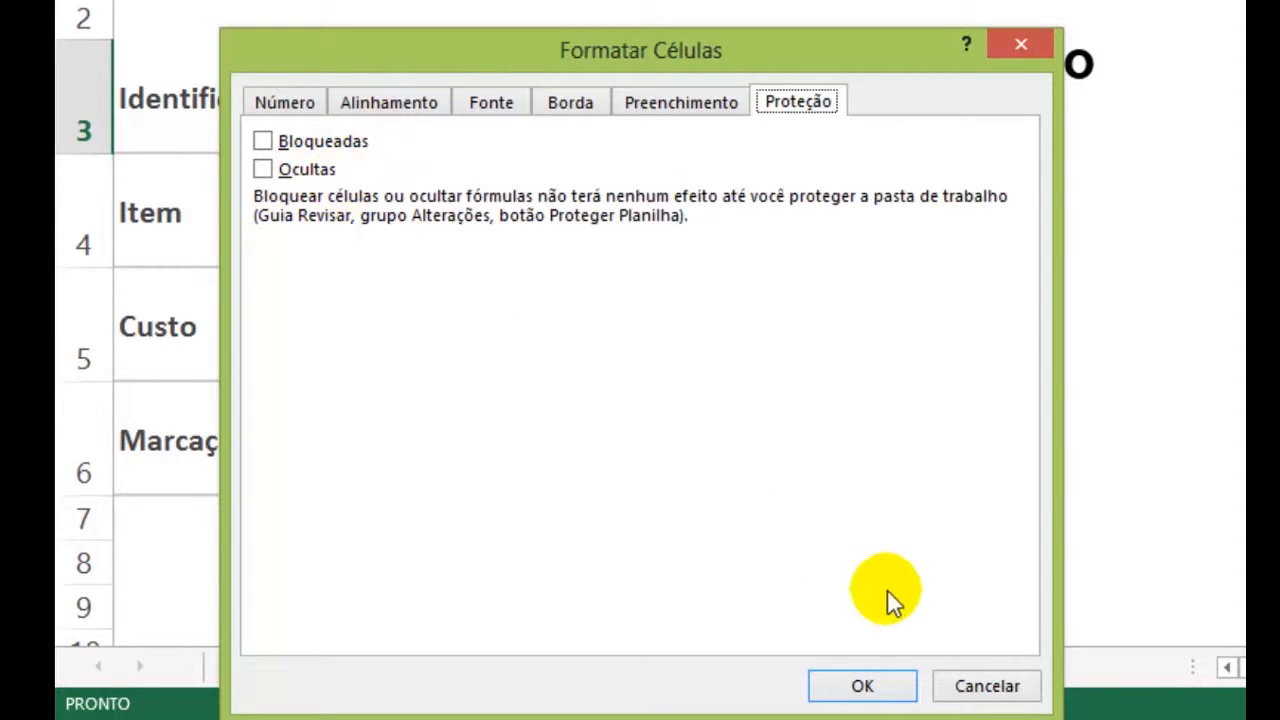
{"action": "left_click", "coordinate": [985, 686]}
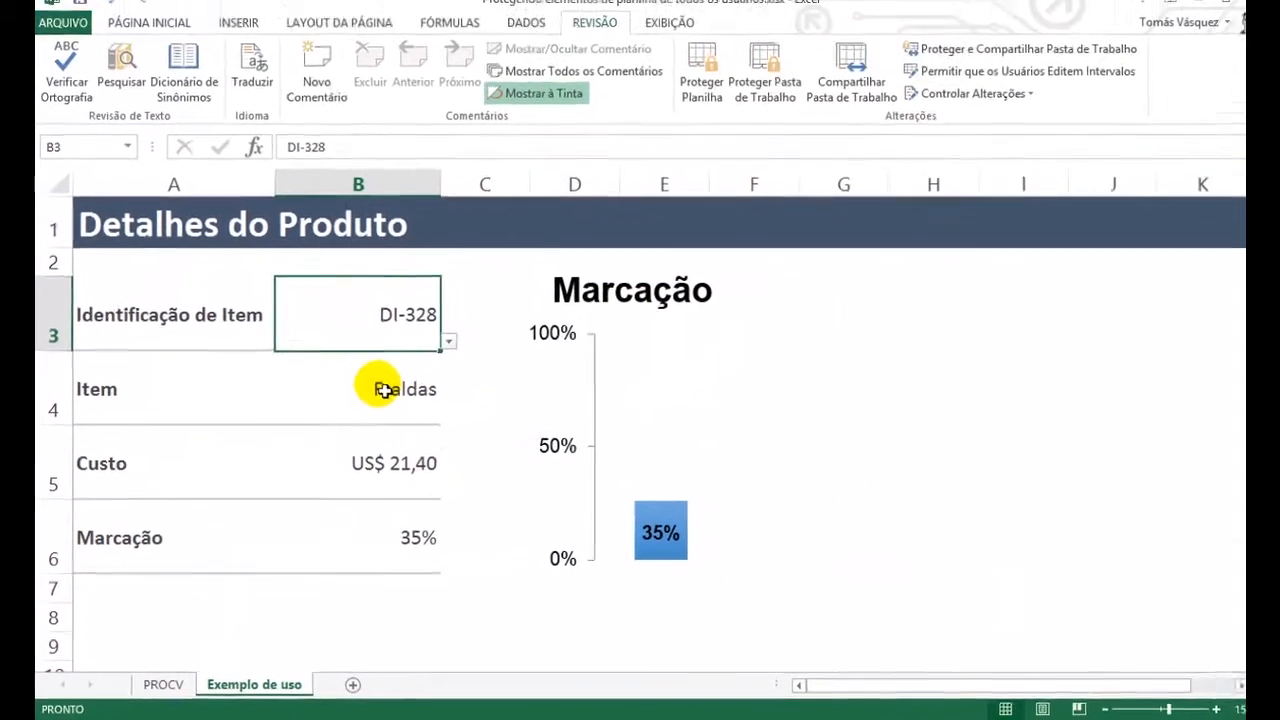
Set result cells B4 to B6 as hidden (Ocultas) while keeping them locked in their cell protection settings
{"action": "left_click_drag", "start_coordinate": [384, 390], "coordinate": [380, 530]}
{"action": "right_click", "coordinate": [350, 398]}
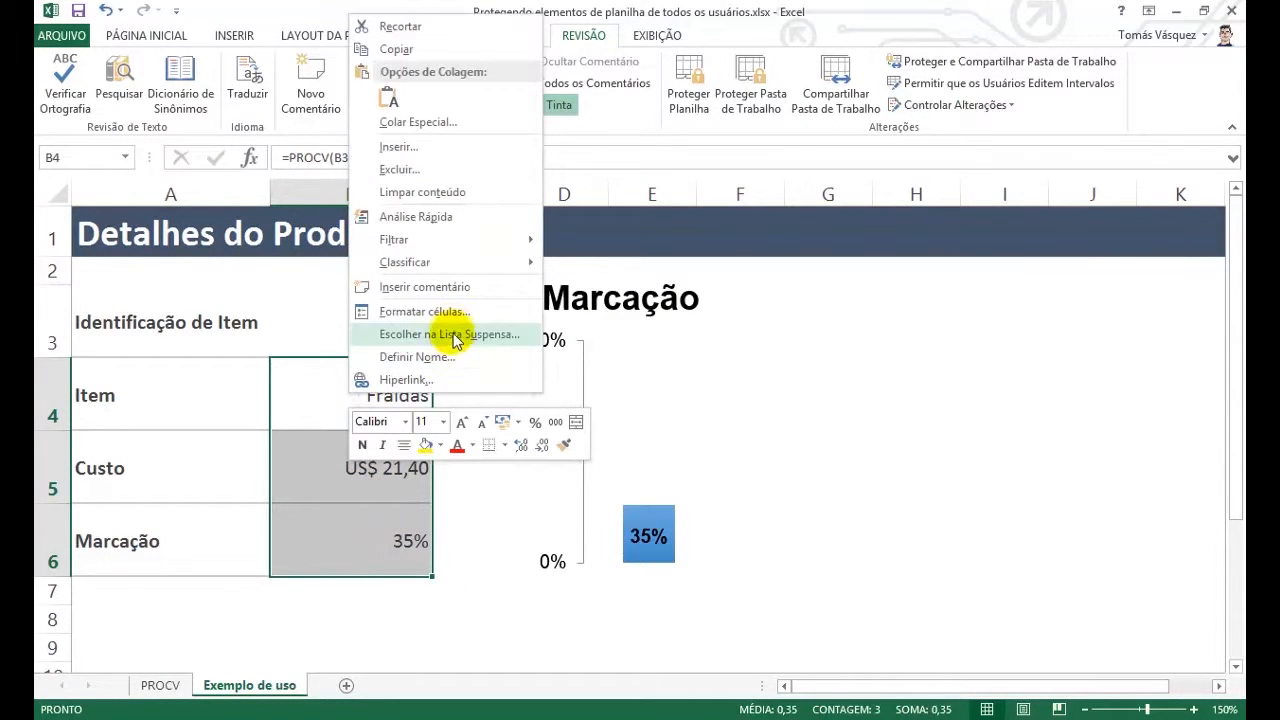
{"action": "left_click", "coordinate": [440, 311]}
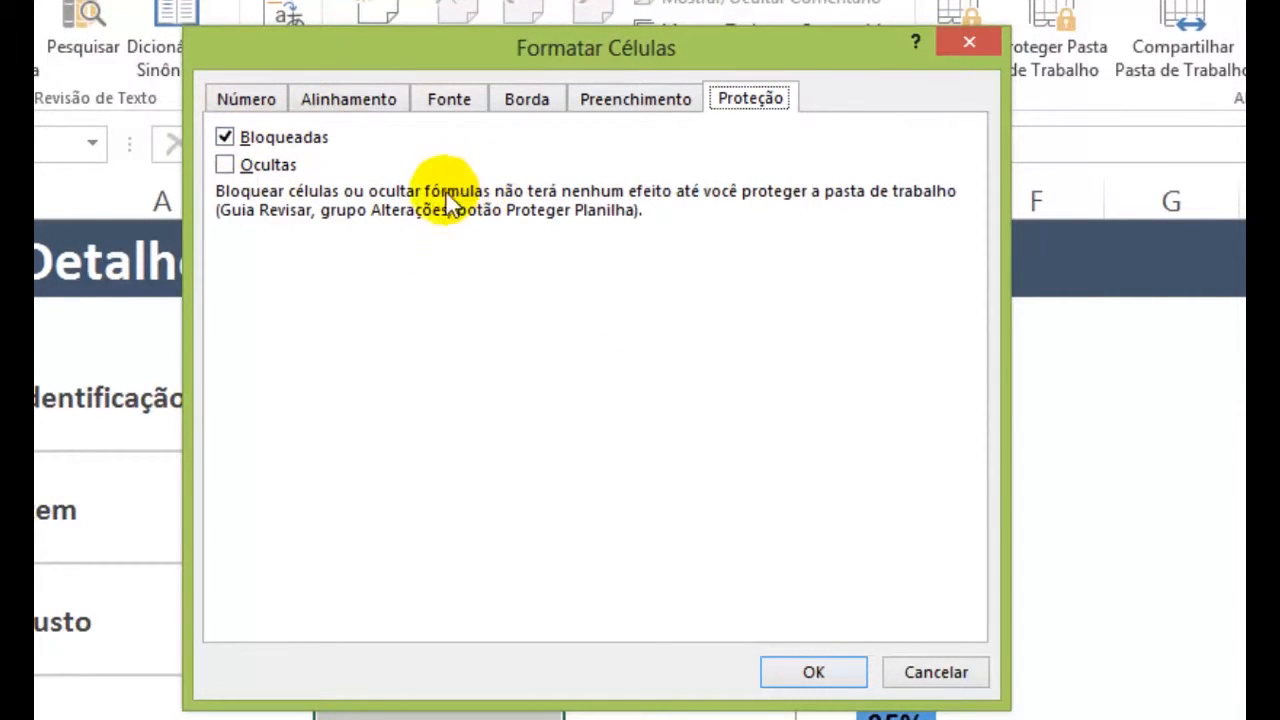
{"action": "left_click", "coordinate": [260, 167]}
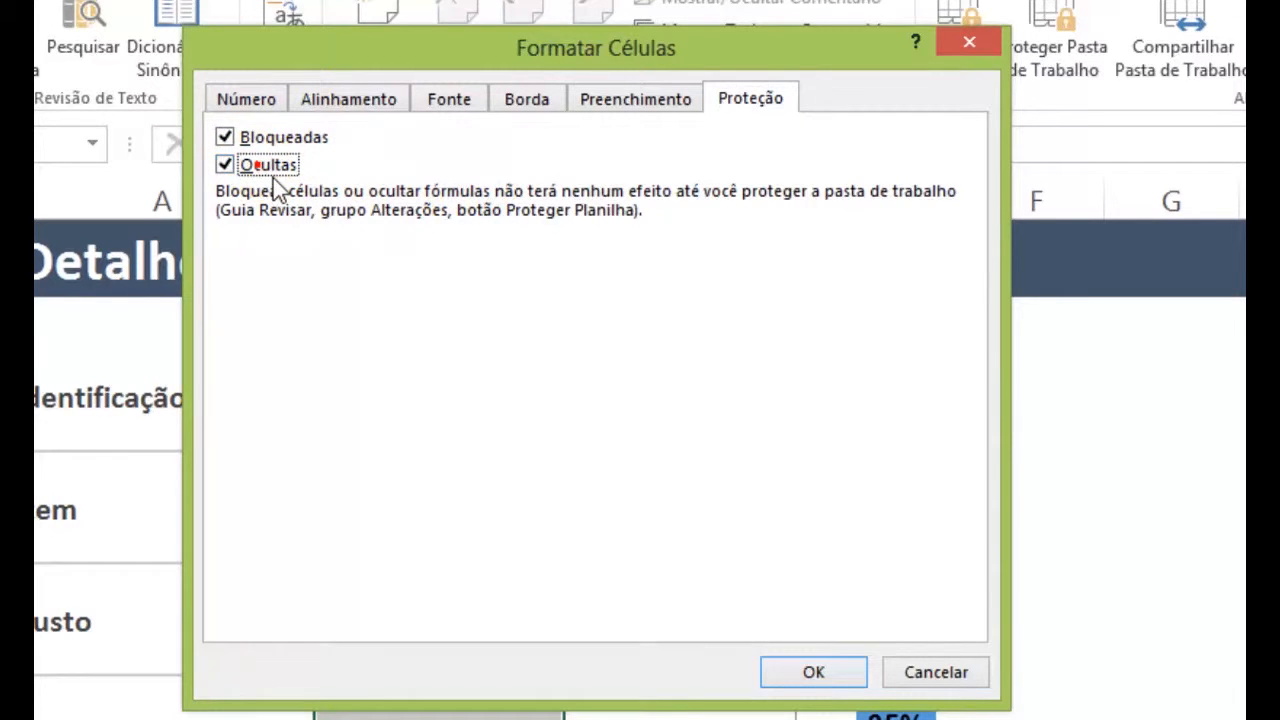
{"action": "left_click", "coordinate": [815, 675]}
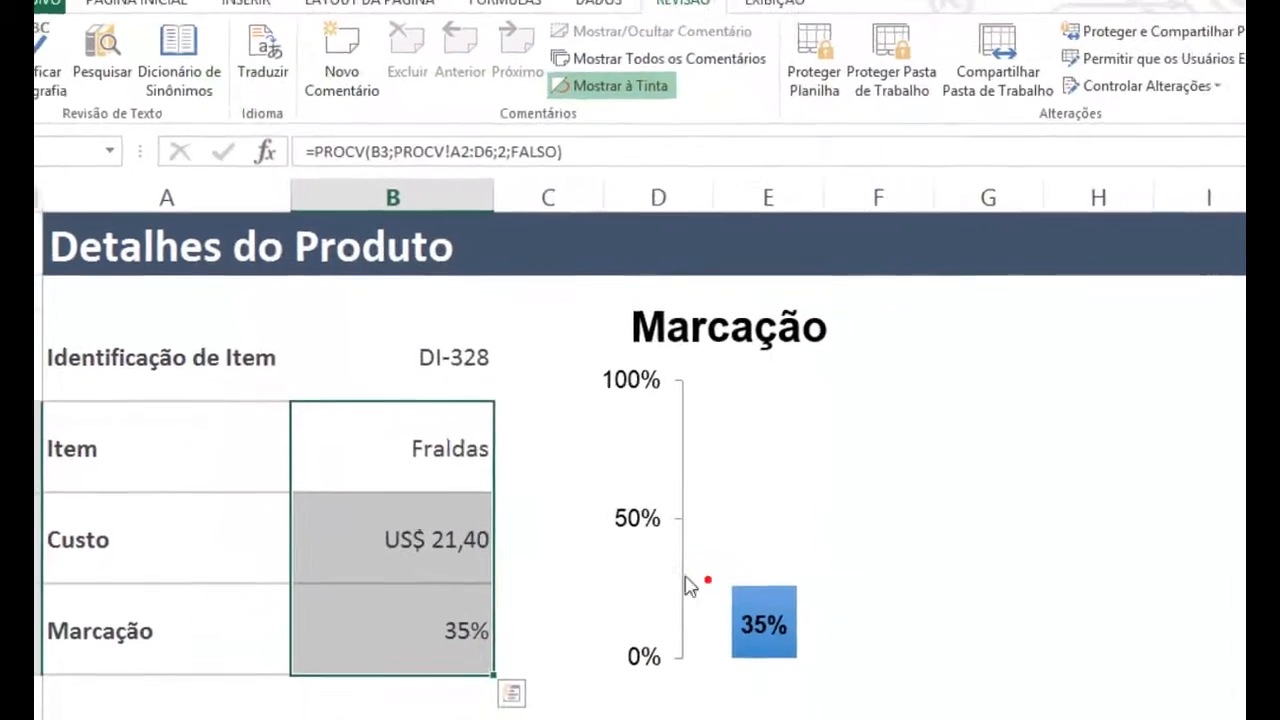
Protect the Exemplo de uso sheet without a password, allowing users to select both locked and unlocked cells
{"action": "left_click", "coordinate": [439, 430]}
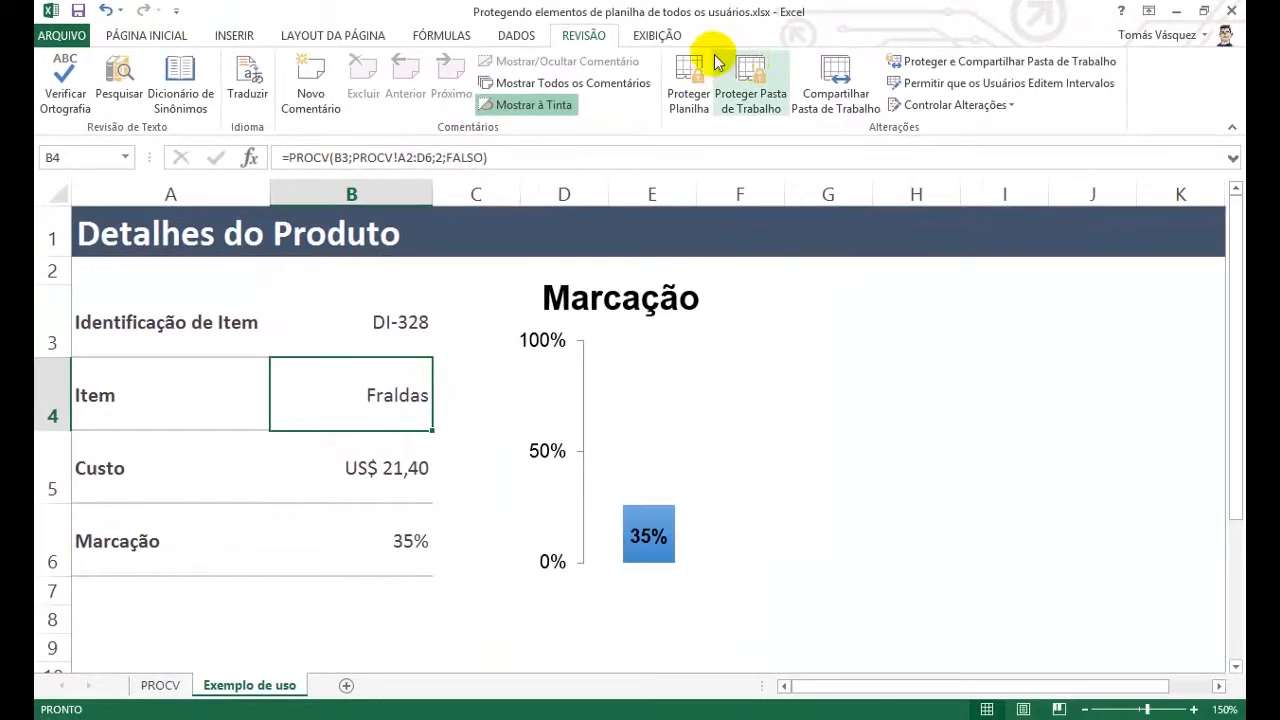
{"action": "left_click", "coordinate": [343, 325]}
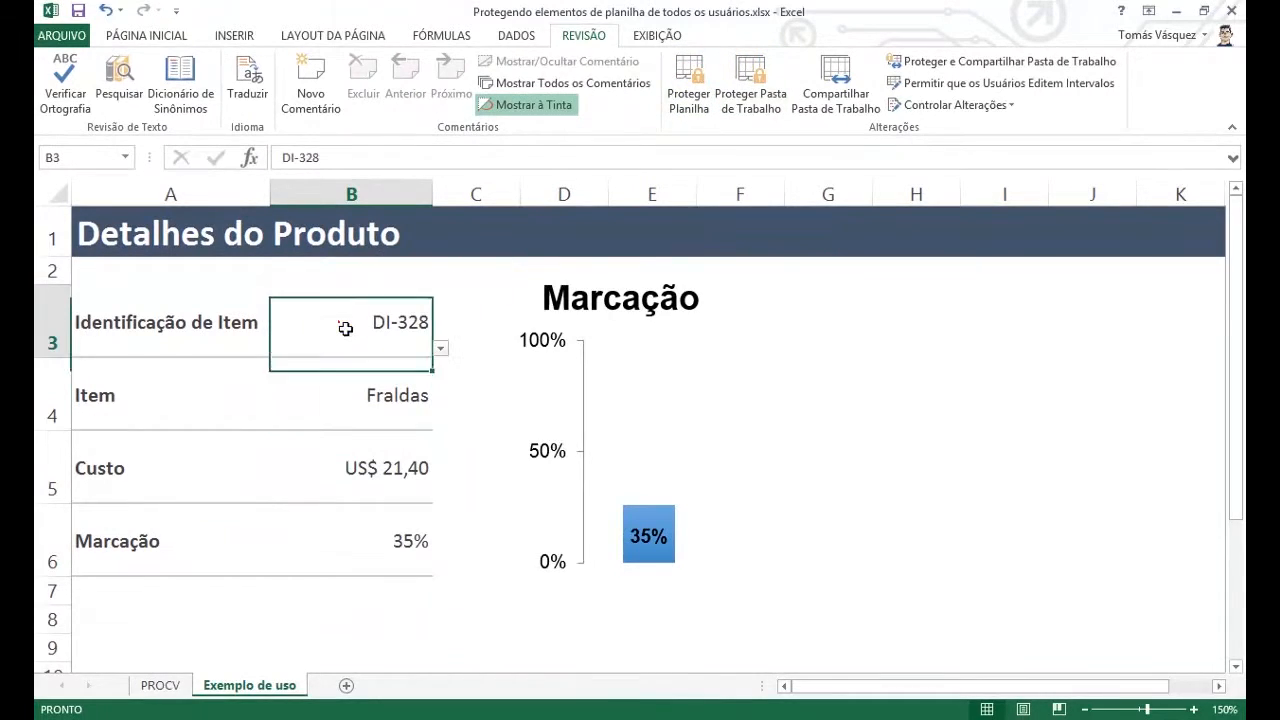
{"action": "left_click", "coordinate": [692, 82]}
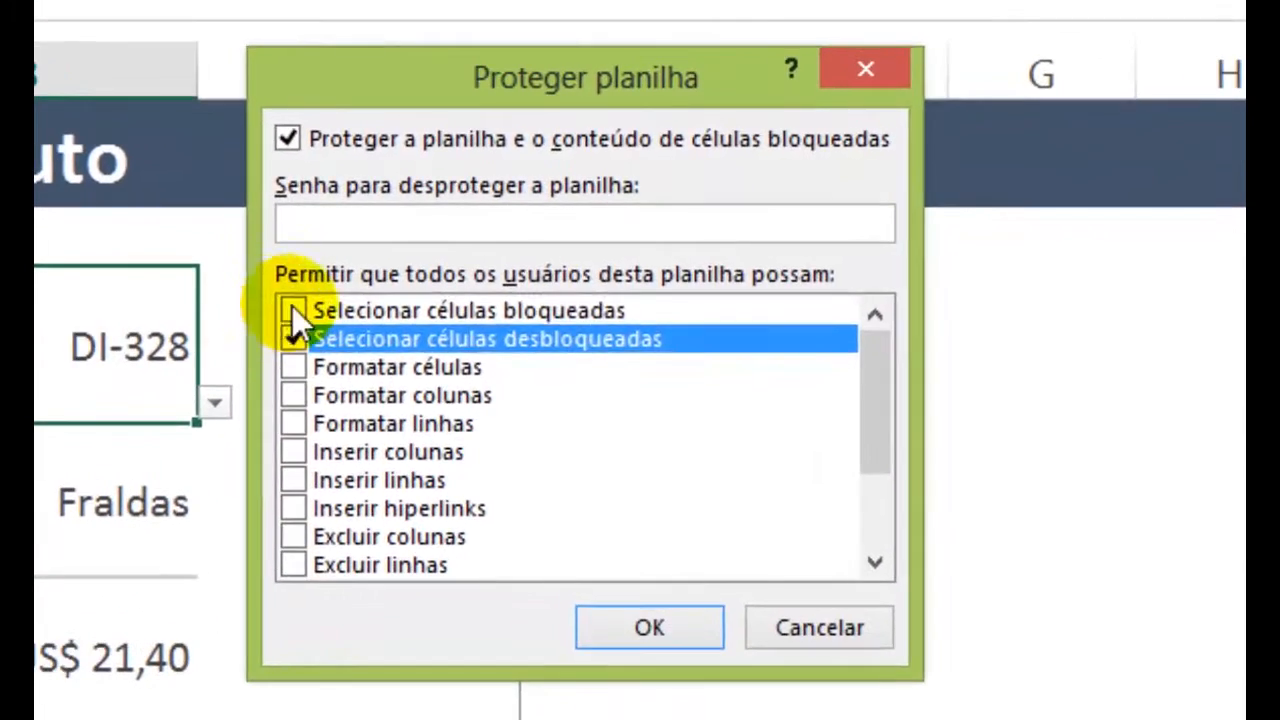
{"action": "left_click", "coordinate": [347, 308]}
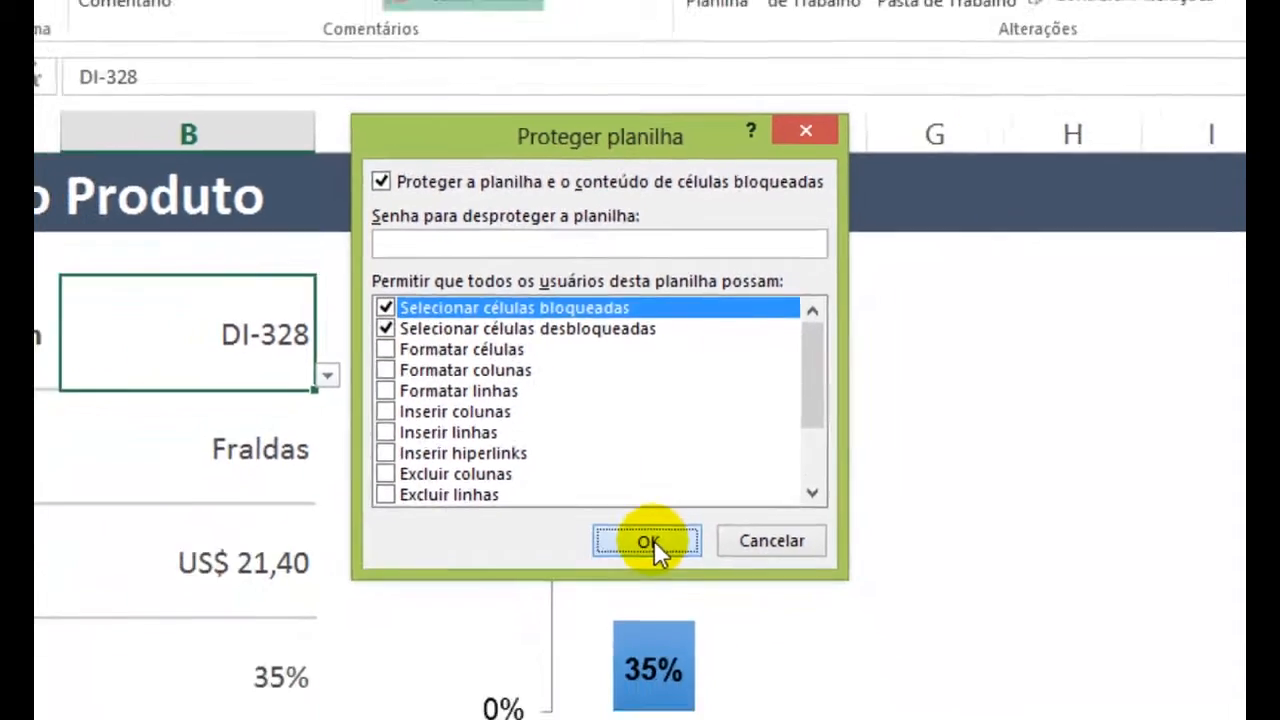
{"action": "left_click", "coordinate": [652, 630]}
{"action": "left_click", "coordinate": [649, 458]}
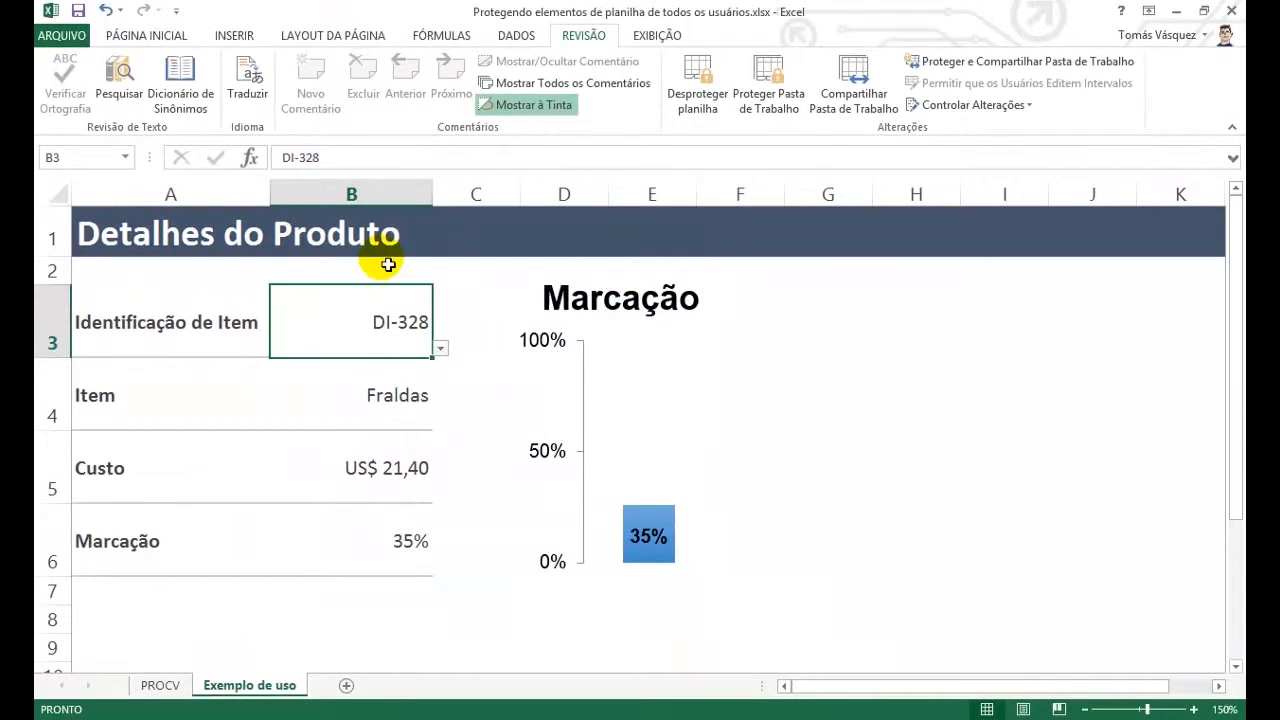
Check whether the formulas of B4, B5 and B6 are shown on the protected sheet, and try to edit B4
{"action": "left_click", "coordinate": [366, 394]}
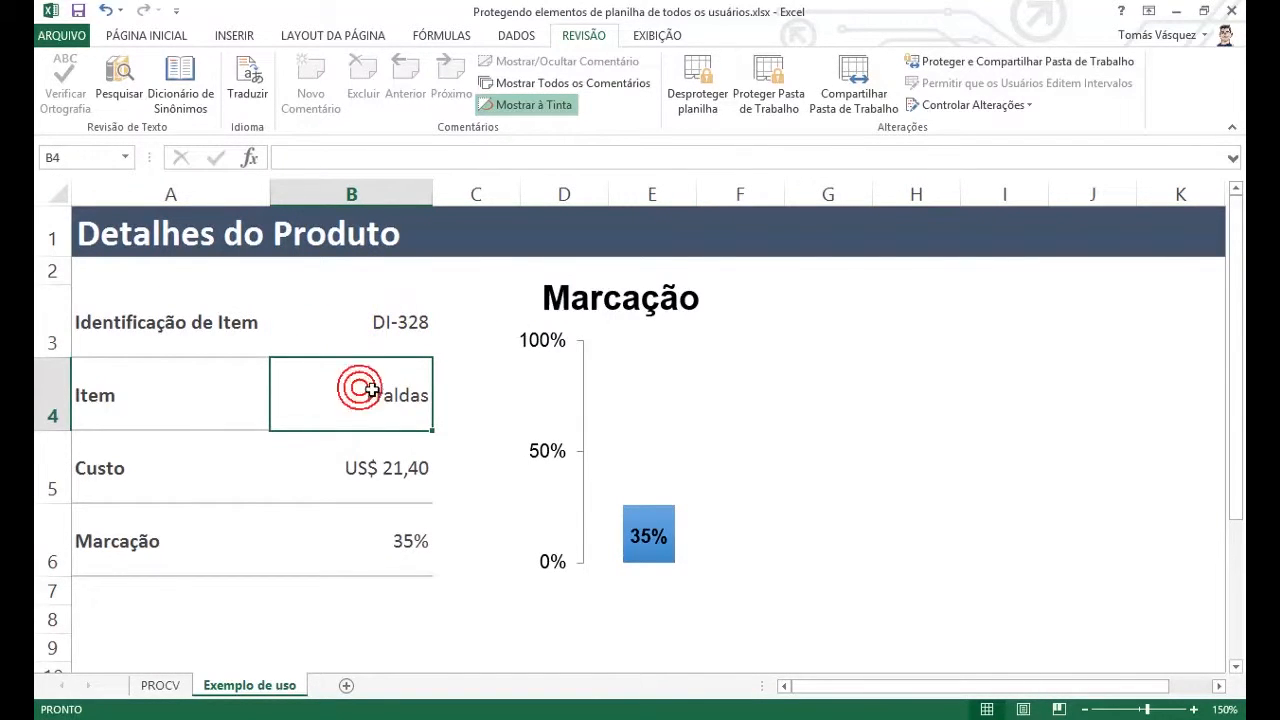
{"action": "left_click", "coordinate": [310, 159]}
{"action": "left_click", "coordinate": [643, 422]}
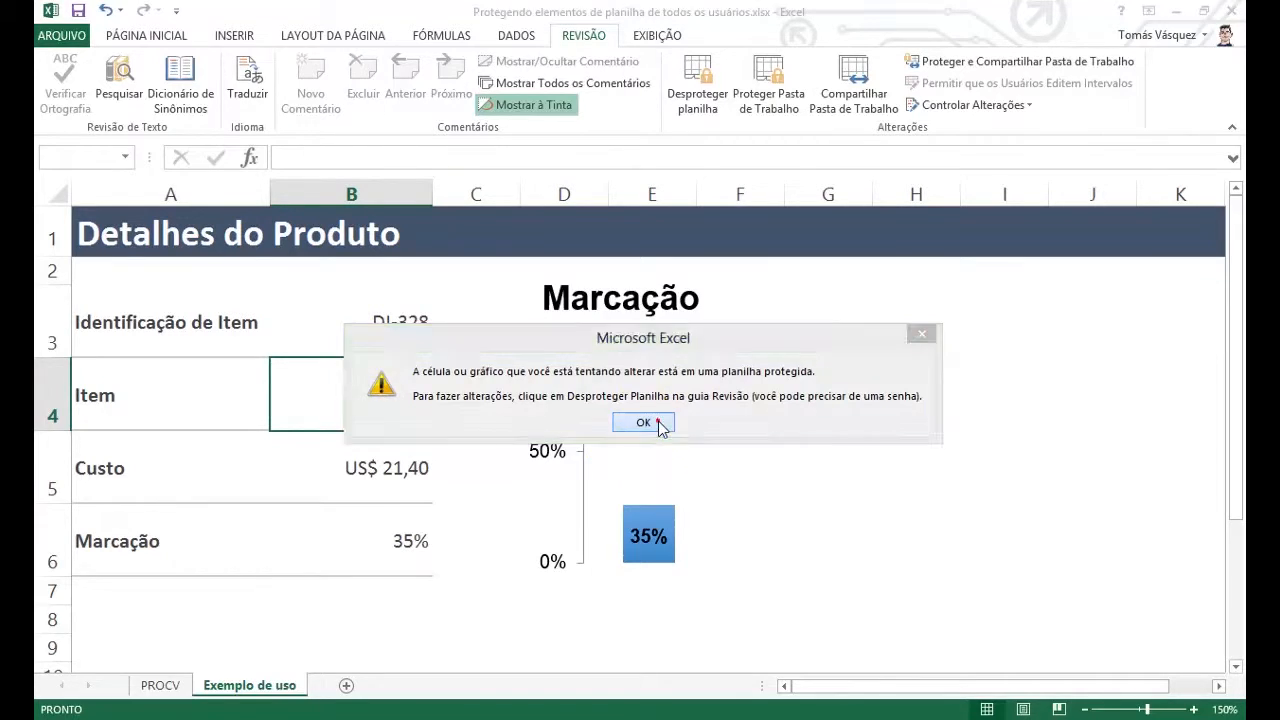
{"action": "left_click", "coordinate": [376, 472]}
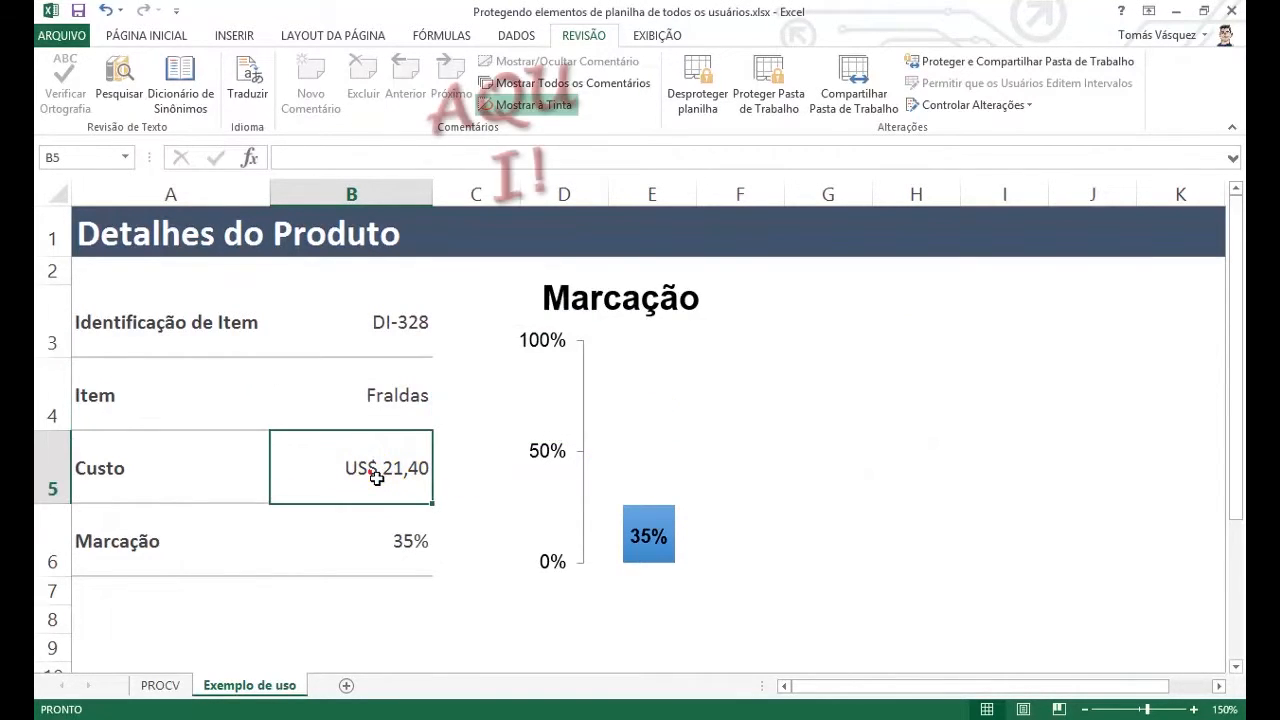
{"action": "left_click", "coordinate": [391, 546]}
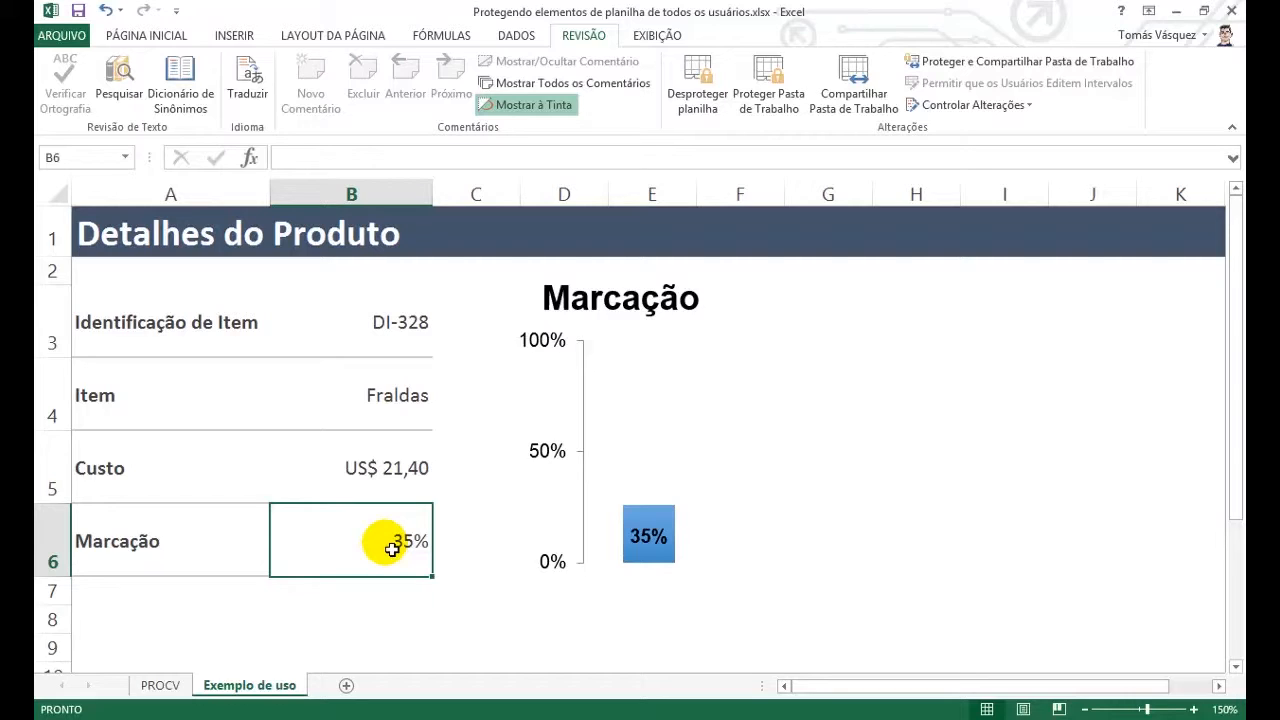
{"action": "left_click", "coordinate": [369, 418]}
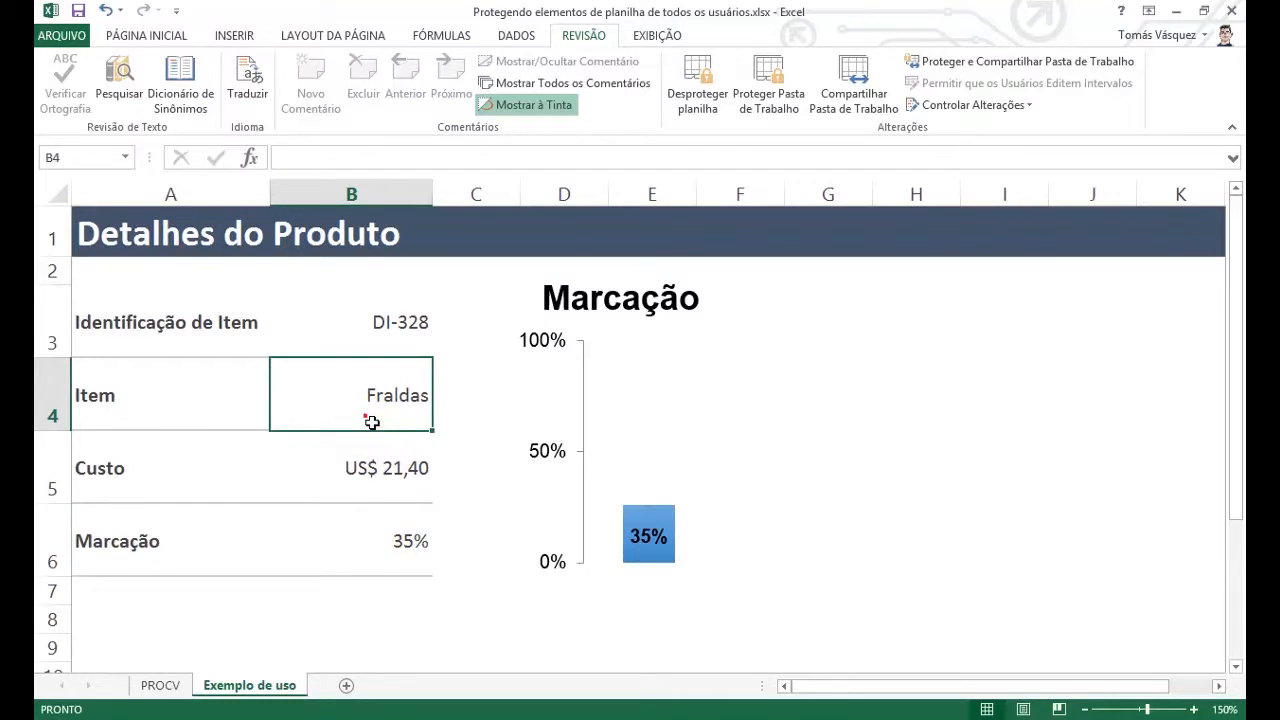
{"action": "left_click", "coordinate": [374, 468]}
{"action": "left_click", "coordinate": [394, 537]}
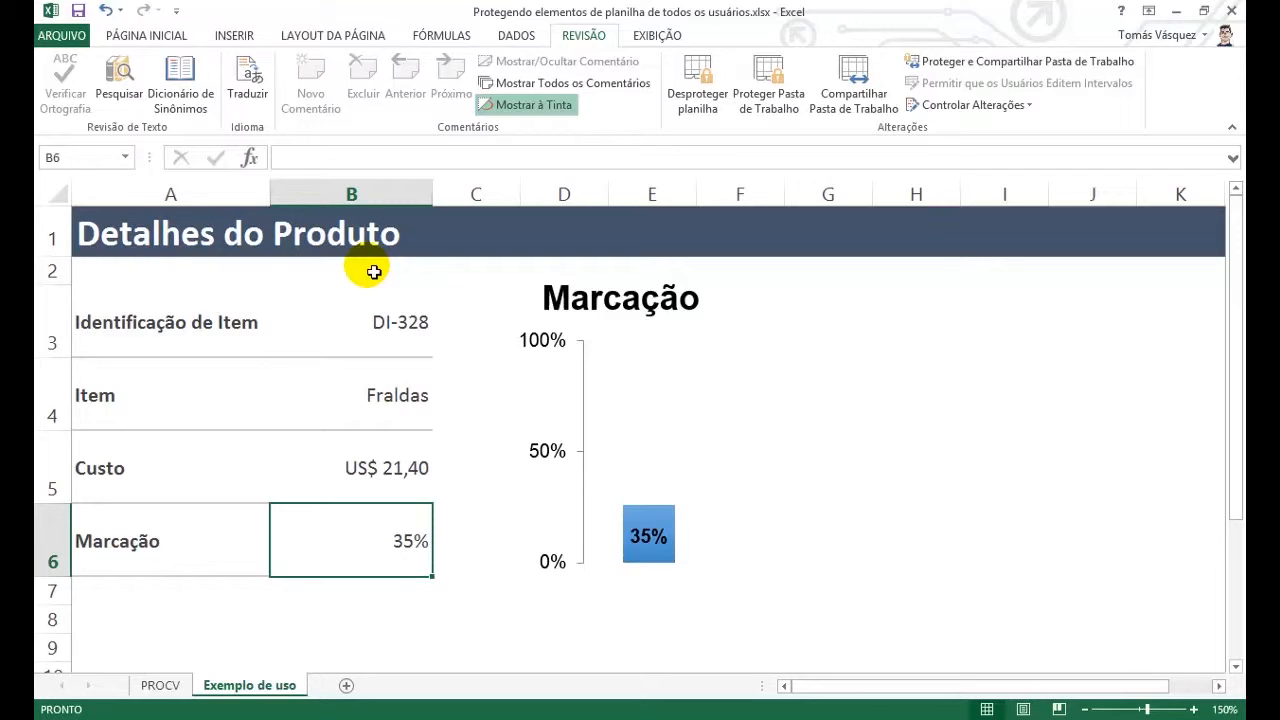
Choose BI-567 from the list in input cell B3 of the protected sheet
{"action": "left_click", "coordinate": [408, 334]}
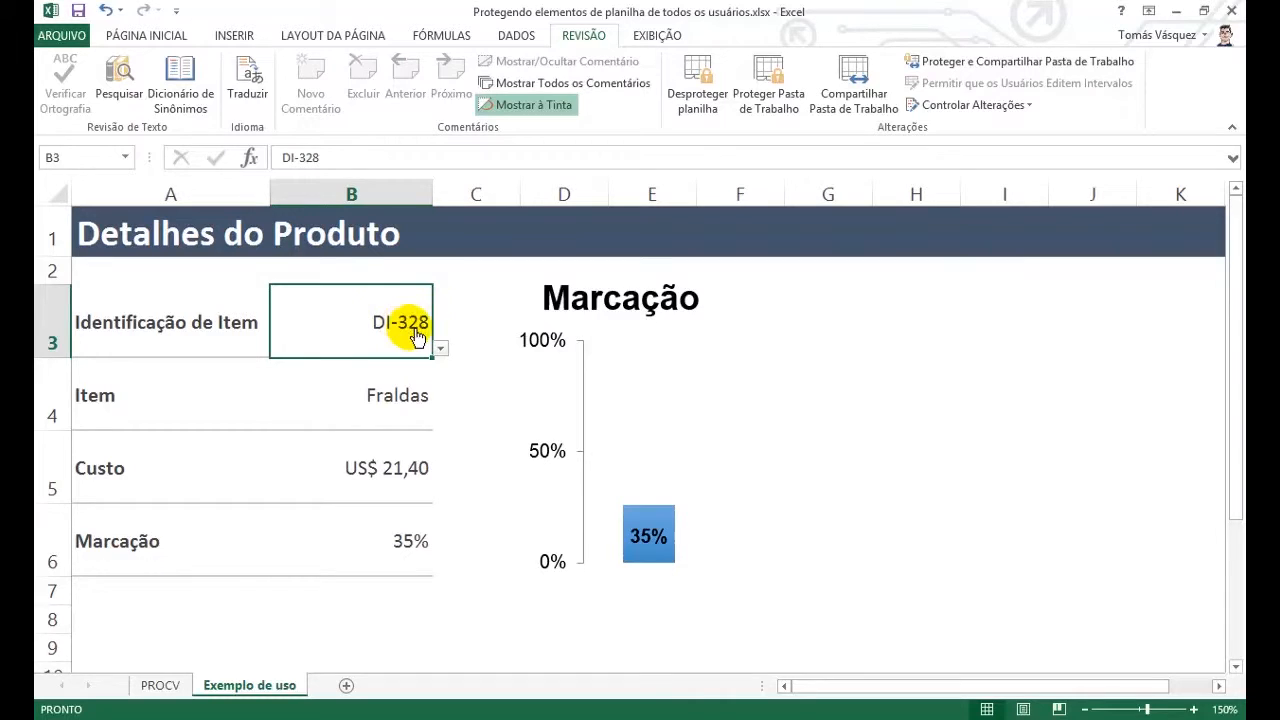
{"action": "left_click", "coordinate": [440, 348]}
{"action": "left_click", "coordinate": [362, 389]}
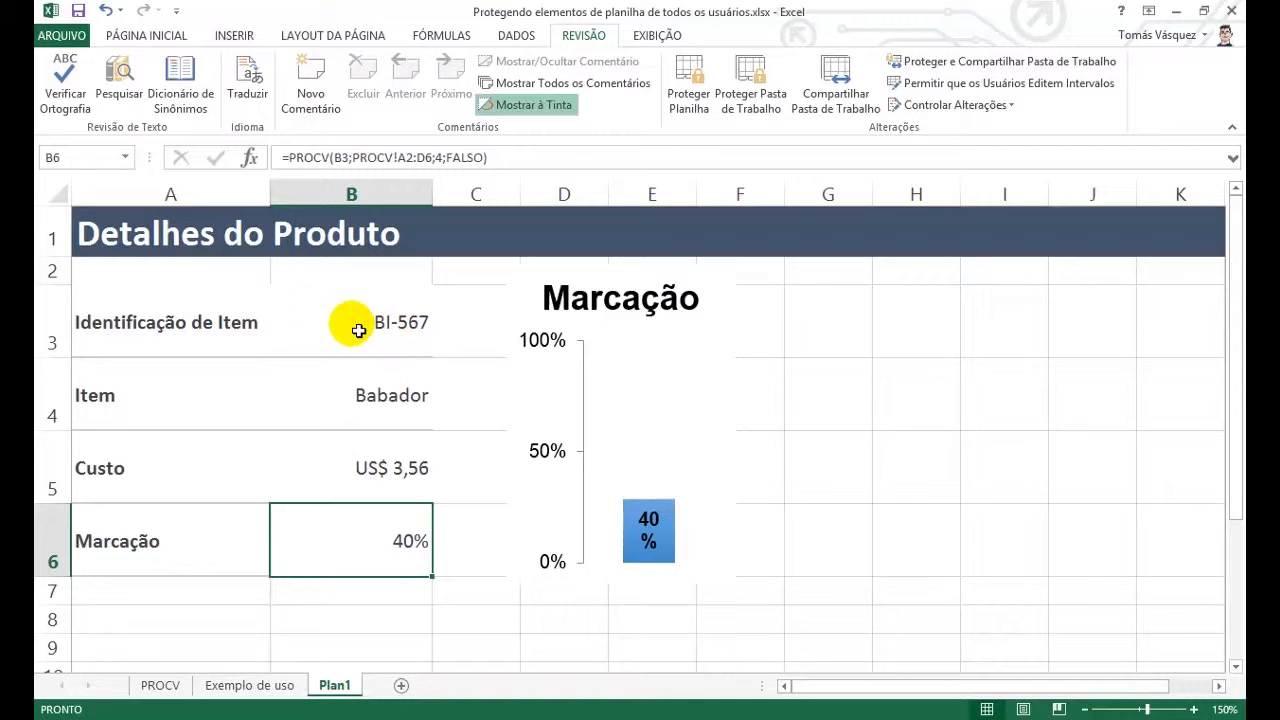
Deselect the whole-sheet selection on Exemplo de uso and clear the contents of cells B3 to B6 on Plan1
{"action": "left_click", "coordinate": [275, 690]}
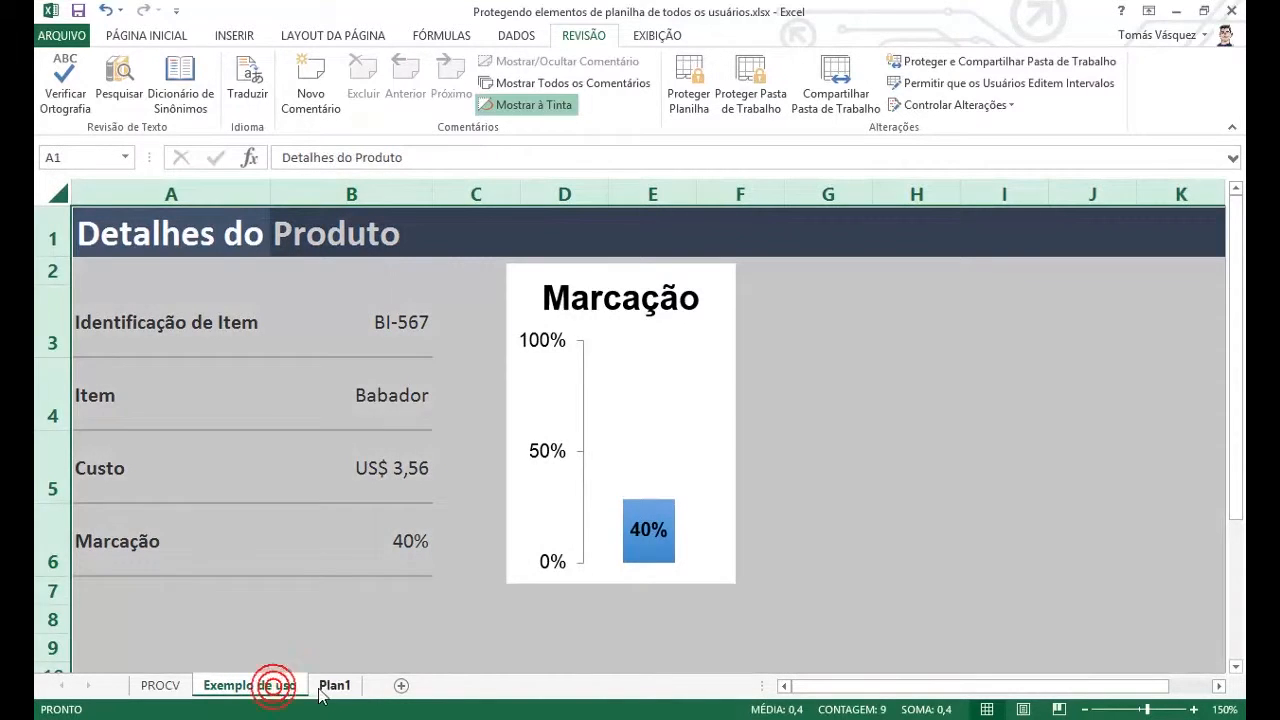
{"action": "left_click", "coordinate": [189, 239]}
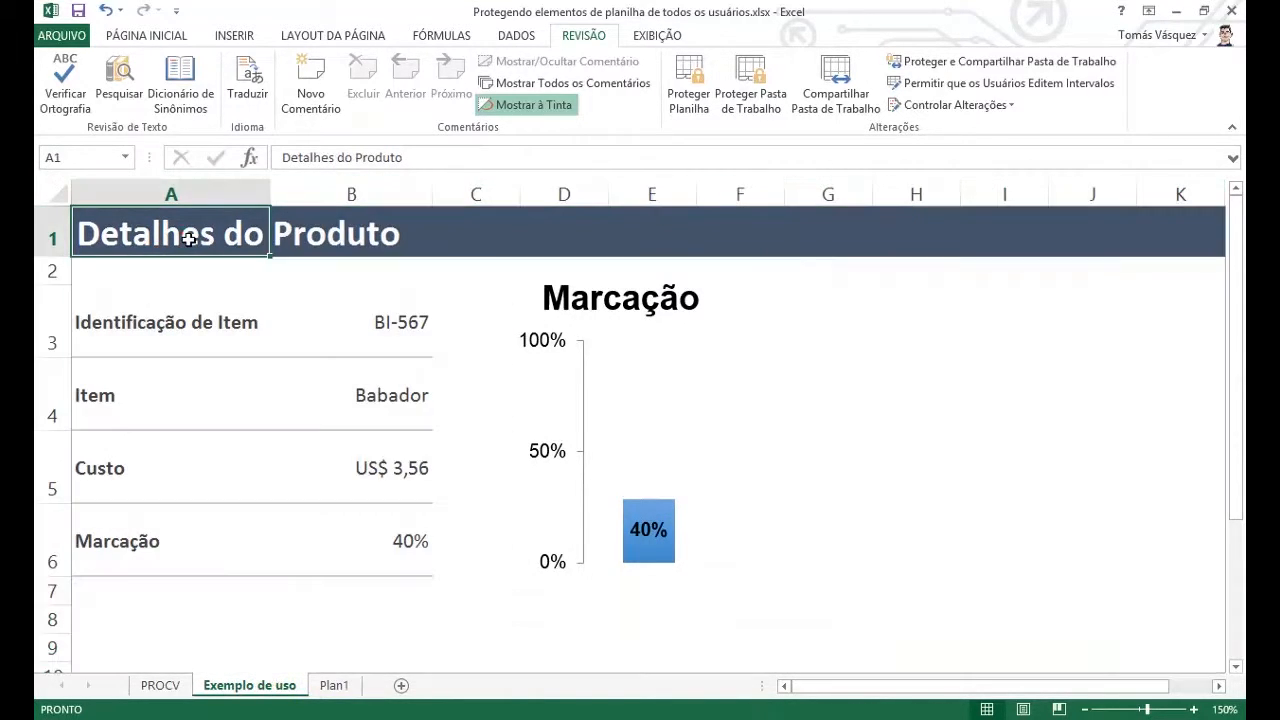
{"action": "left_click", "coordinate": [334, 690]}
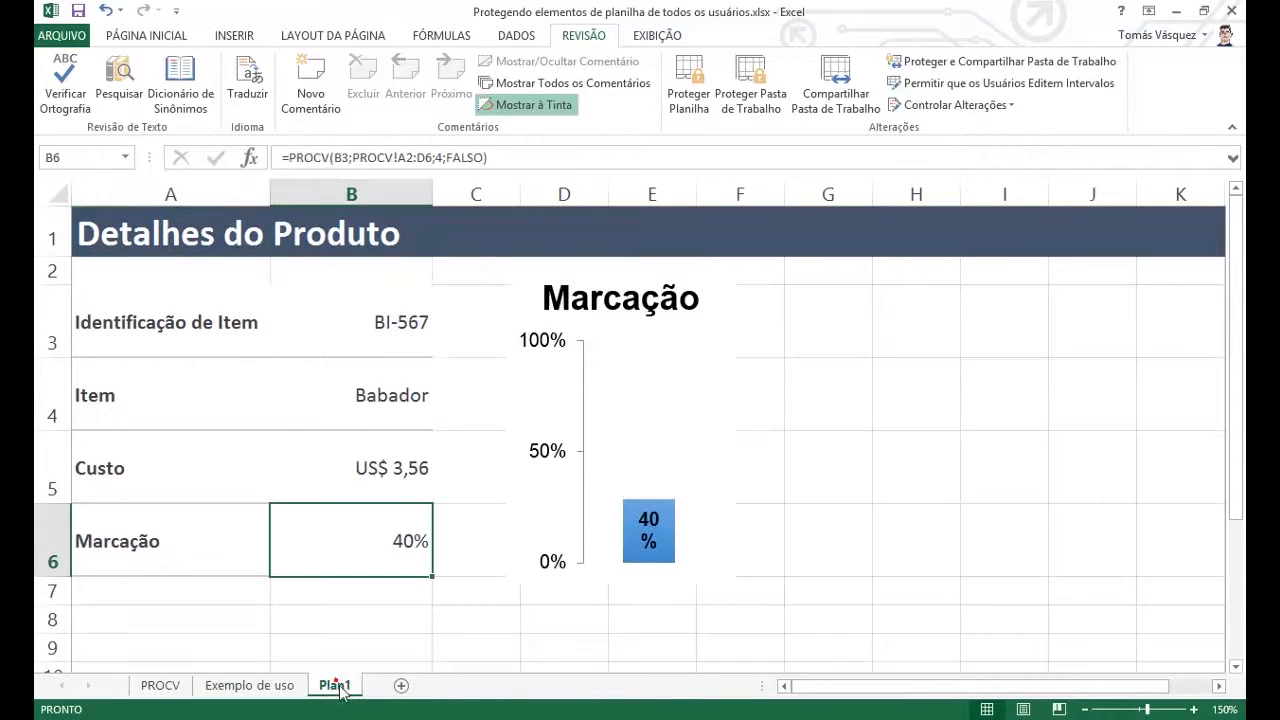
{"action": "left_click", "coordinate": [363, 370]}
{"action": "left_click", "coordinate": [423, 300]}
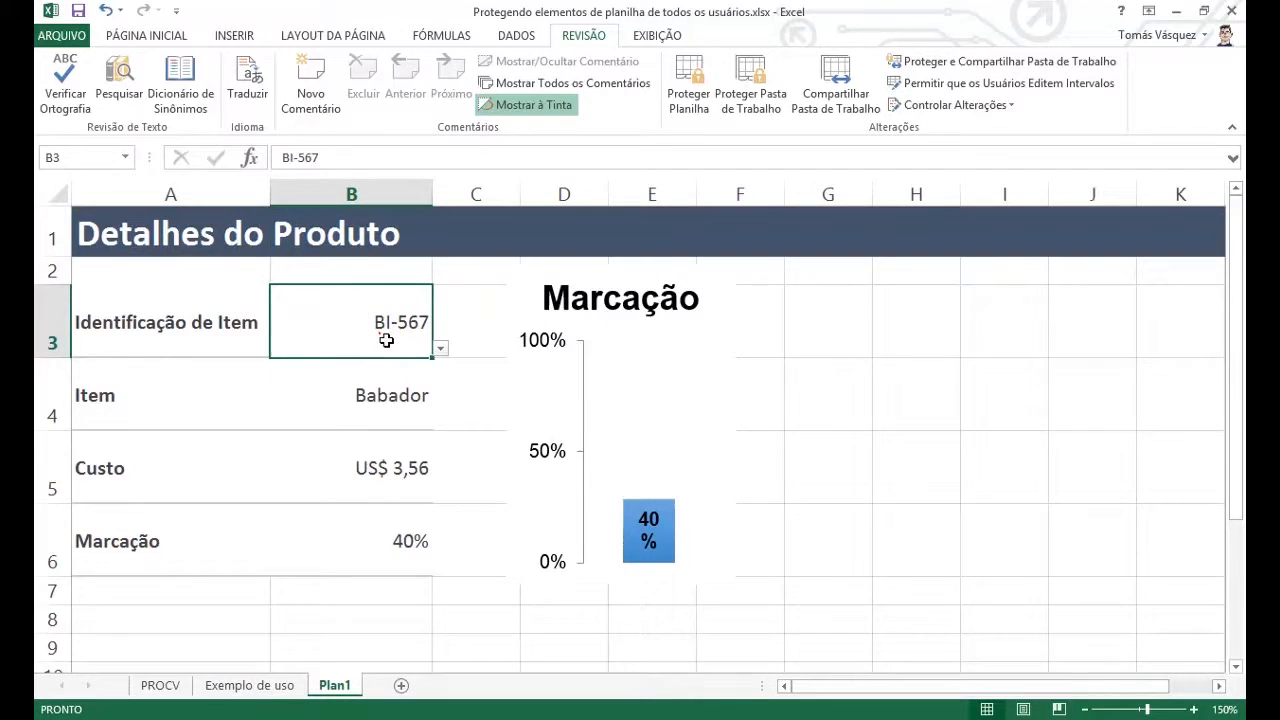
{"action": "left_click_drag", "start_coordinate": [380, 334], "coordinate": [400, 410]}
{"action": "left_click_drag", "start_coordinate": [403, 470], "coordinate": [417, 557]}
{"action": "key", "text": "Delete"}
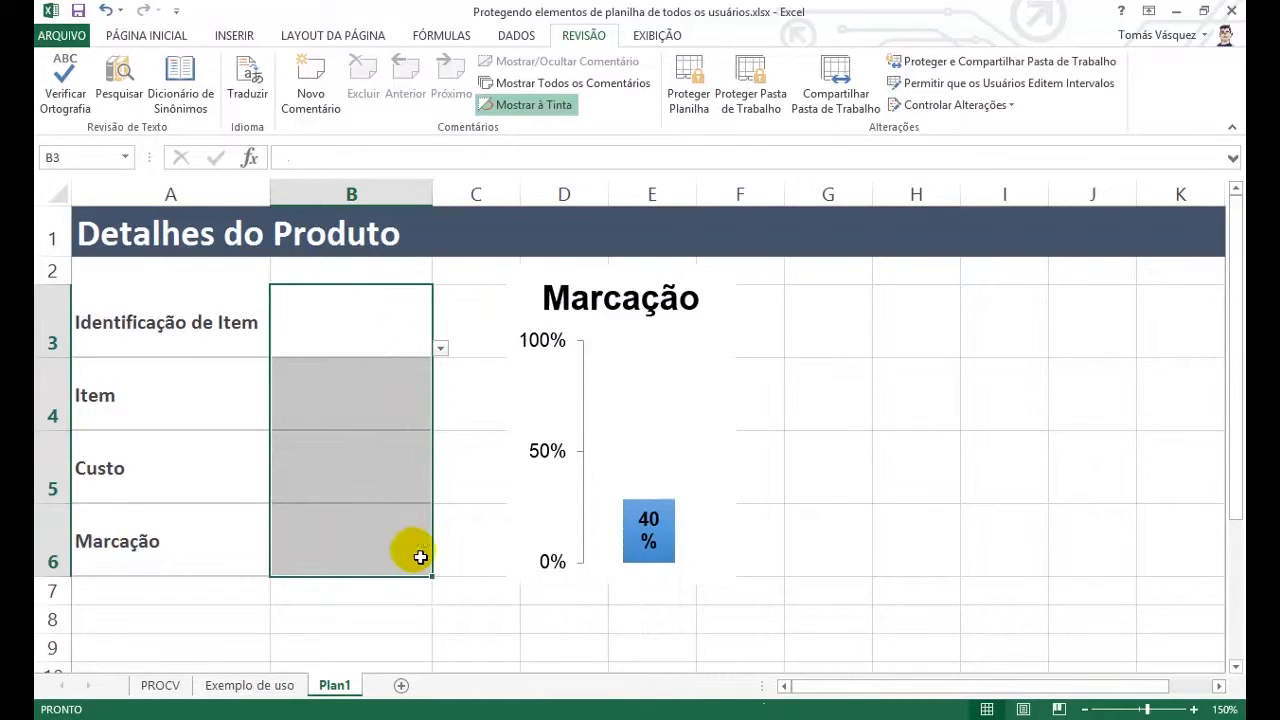
Remove the drop-down list validation from cell B3 on the Plan1 sheet
{"action": "left_click", "coordinate": [408, 314]}
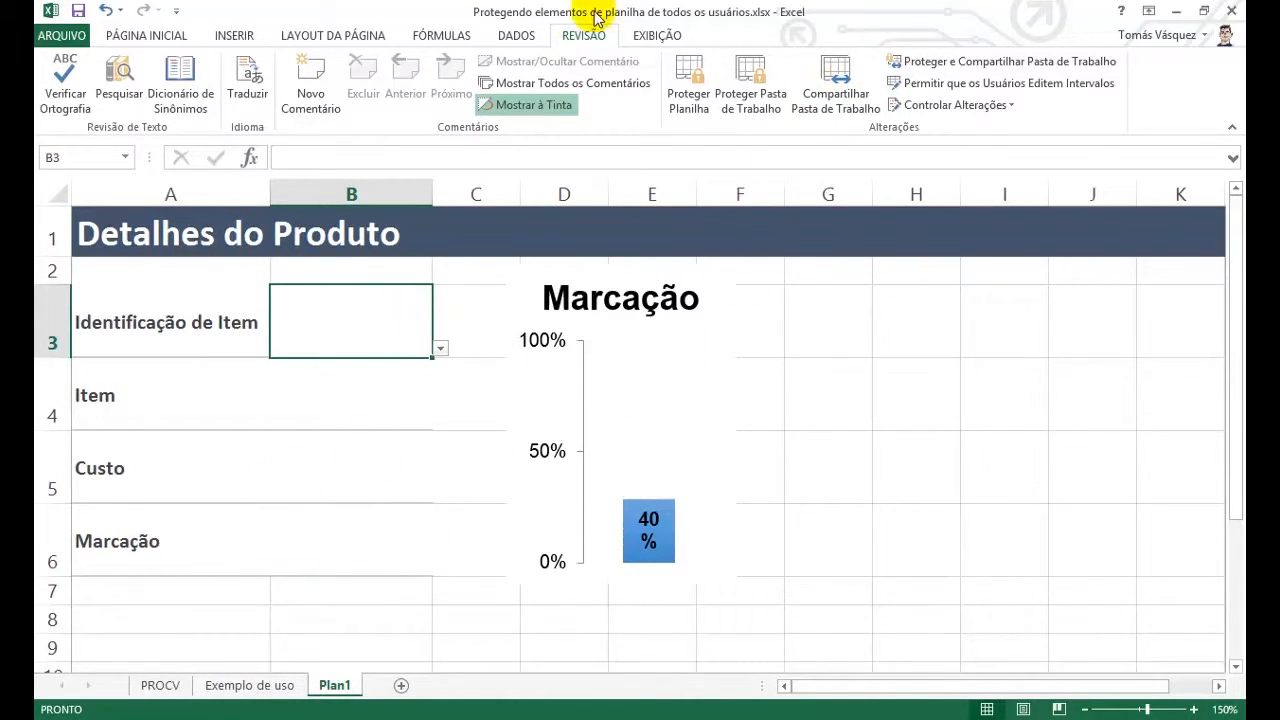
{"action": "left_click", "coordinate": [515, 36]}
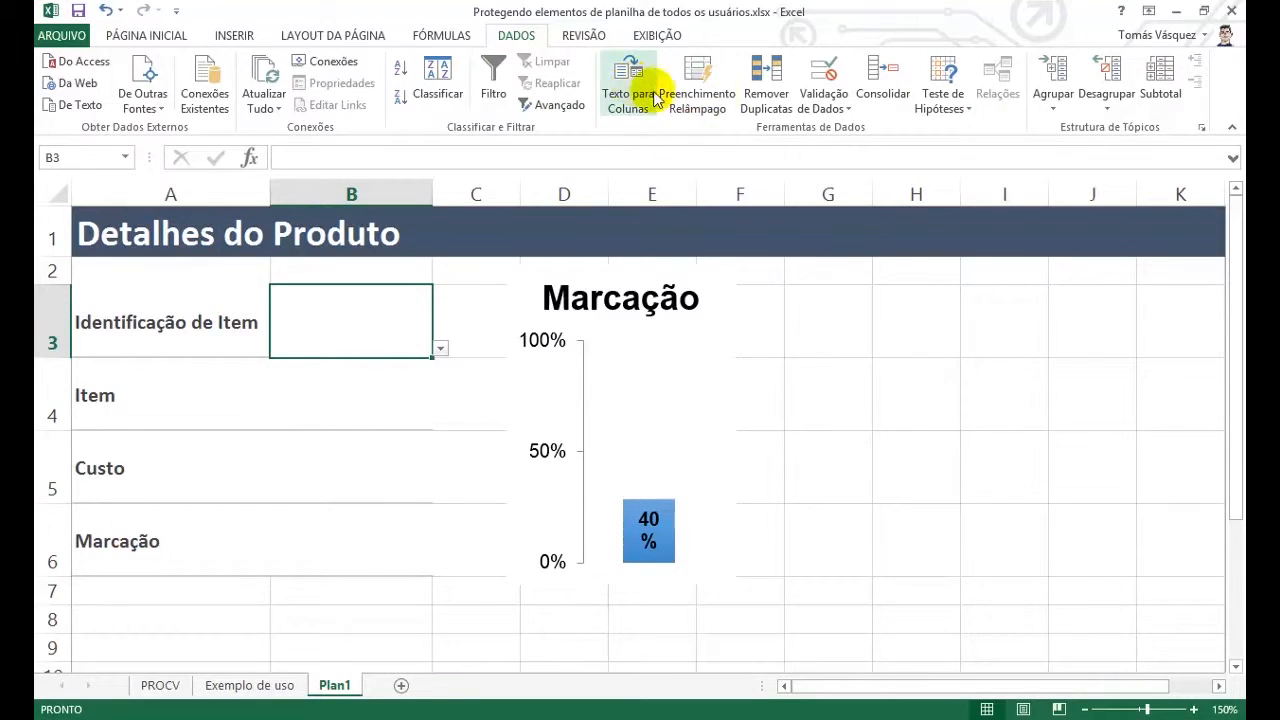
{"action": "left_click", "coordinate": [832, 105]}
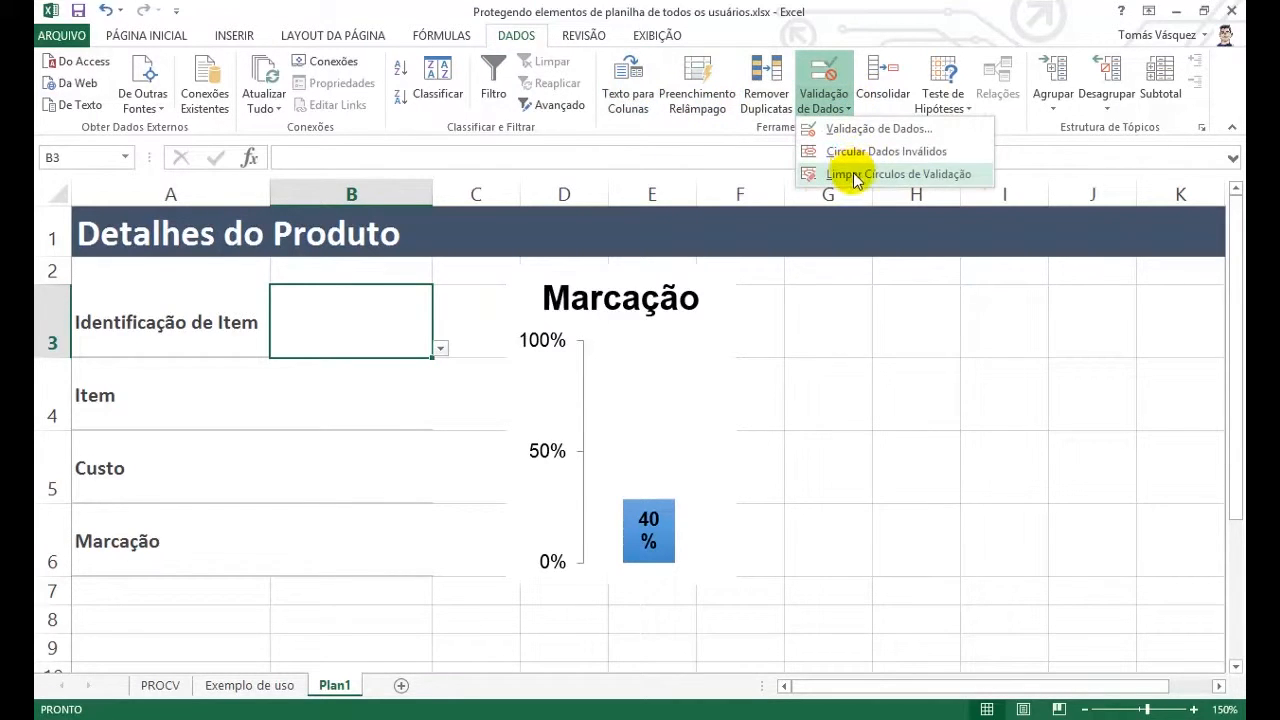
{"action": "left_click", "coordinate": [857, 176]}
{"action": "left_click", "coordinate": [352, 400]}
{"action": "left_click", "coordinate": [389, 339]}
{"action": "left_click", "coordinate": [826, 102]}
{"action": "left_click", "coordinate": [857, 128]}
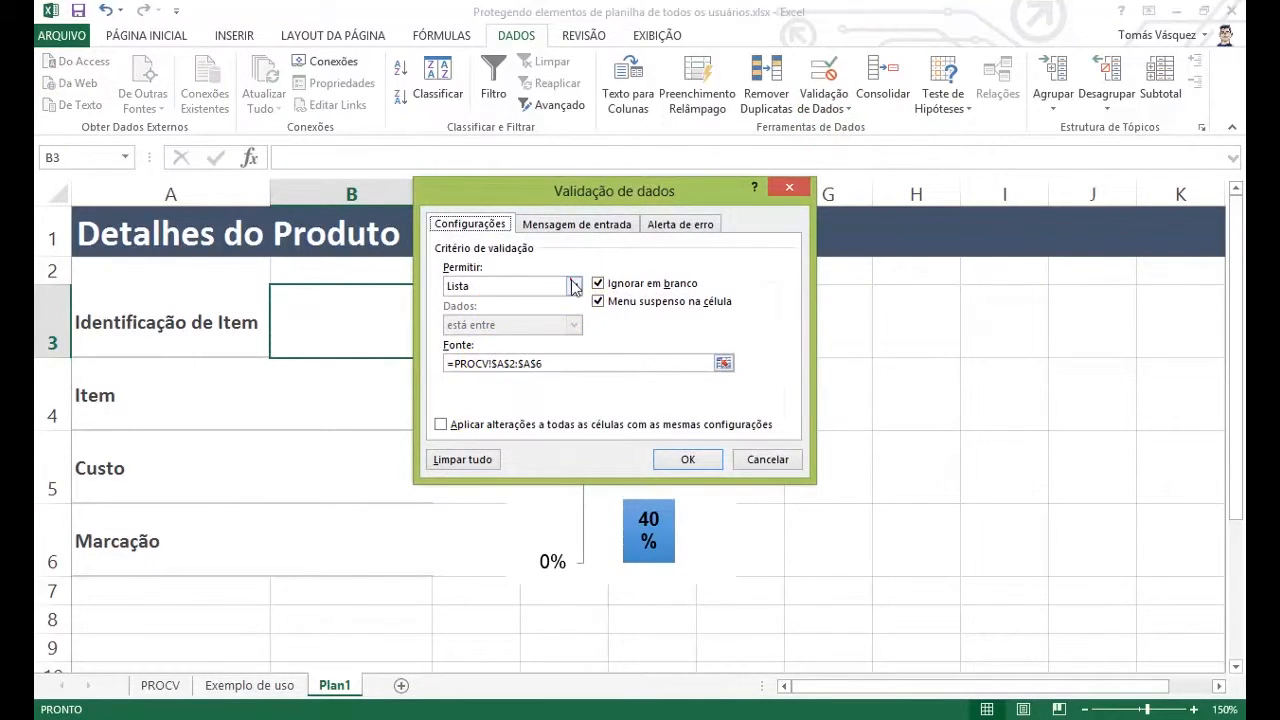
{"action": "left_click", "coordinate": [573, 285]}
{"action": "left_click", "coordinate": [508, 304]}
{"action": "left_click", "coordinate": [712, 463]}
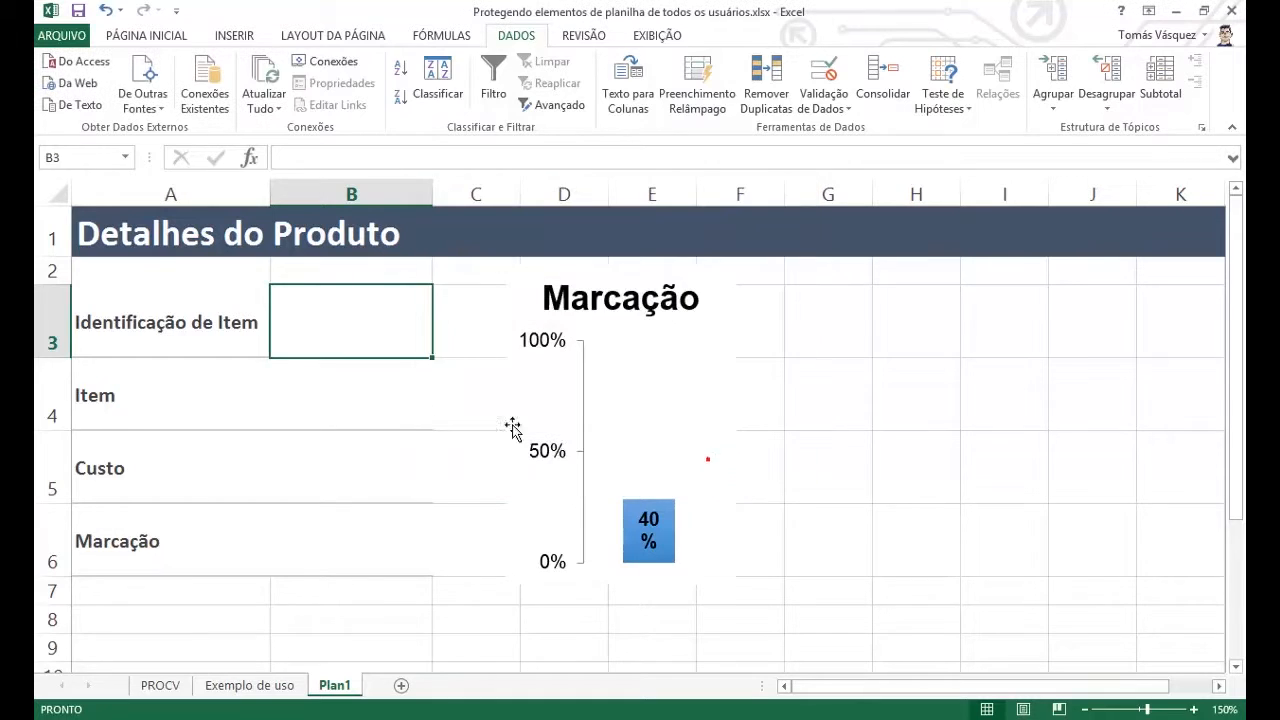
Go through the cleared cells B3 to B6 on Plan1 to check that they are plain input cells
{"action": "left_click", "coordinate": [391, 409]}
{"action": "left_click", "coordinate": [374, 317]}
{"action": "left_click", "coordinate": [391, 426]}
{"action": "left_click", "coordinate": [342, 324]}
{"action": "left_click", "coordinate": [351, 403]}
{"action": "left_click", "coordinate": [363, 478]}
{"action": "left_click", "coordinate": [381, 561]}
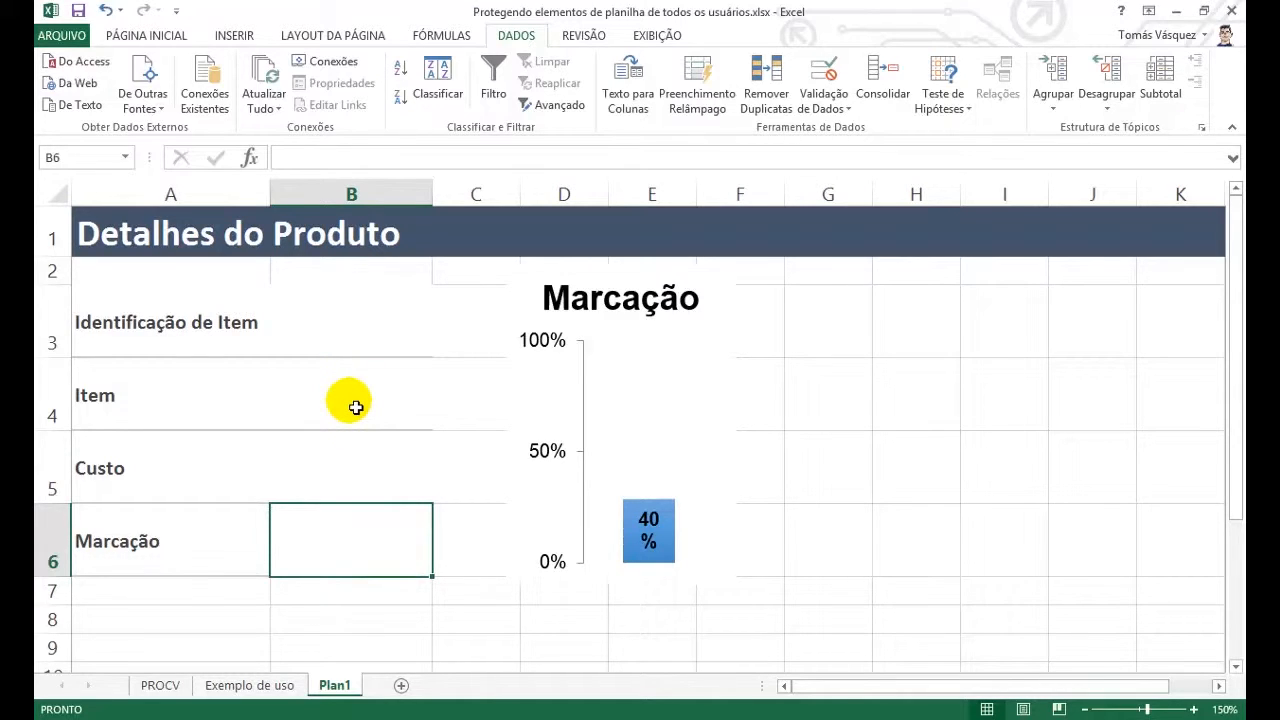
Delete the Marcação chart from the Plan1 sheet
{"action": "left_click", "coordinate": [704, 362]}
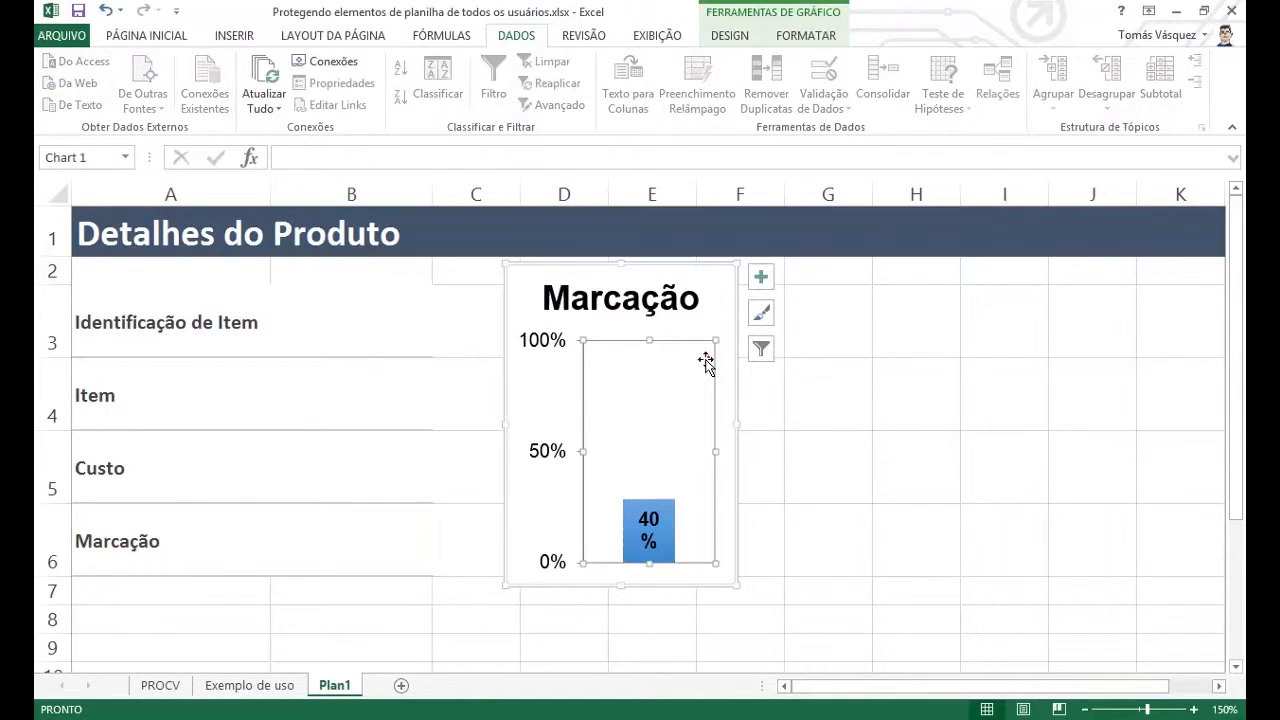
{"action": "left_click", "coordinate": [706, 278]}
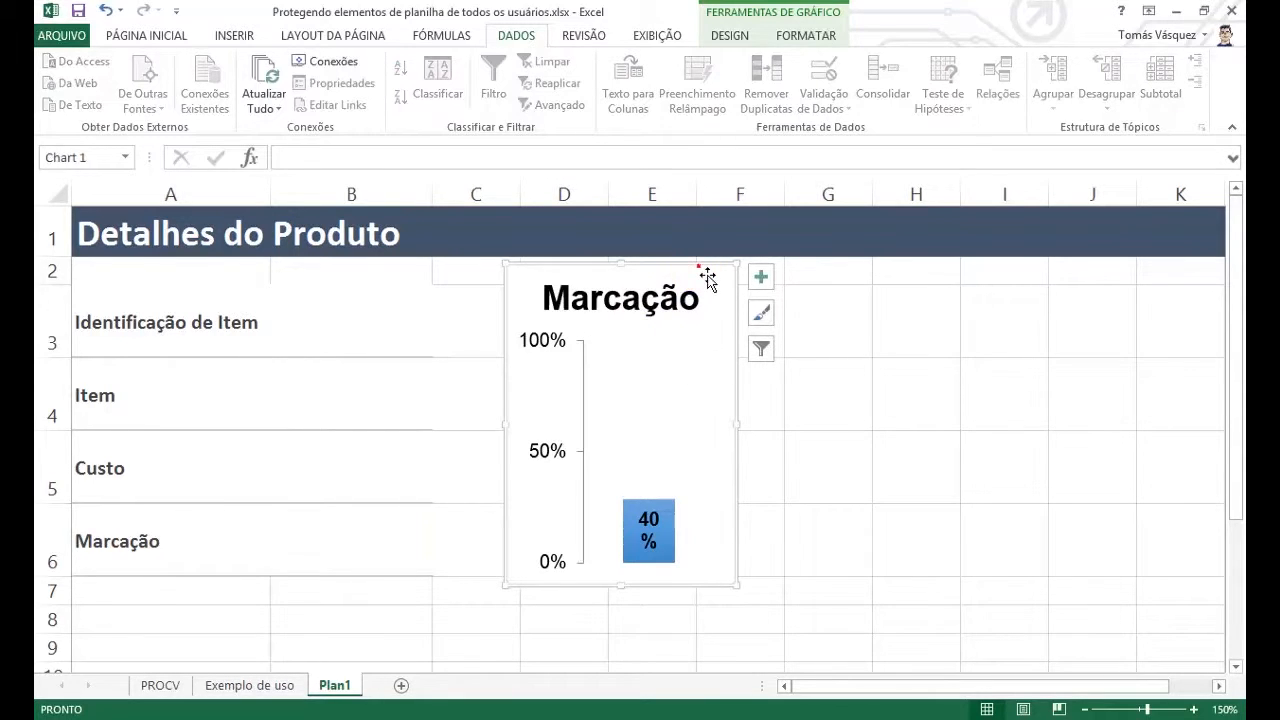
{"action": "key", "text": "Delete"}
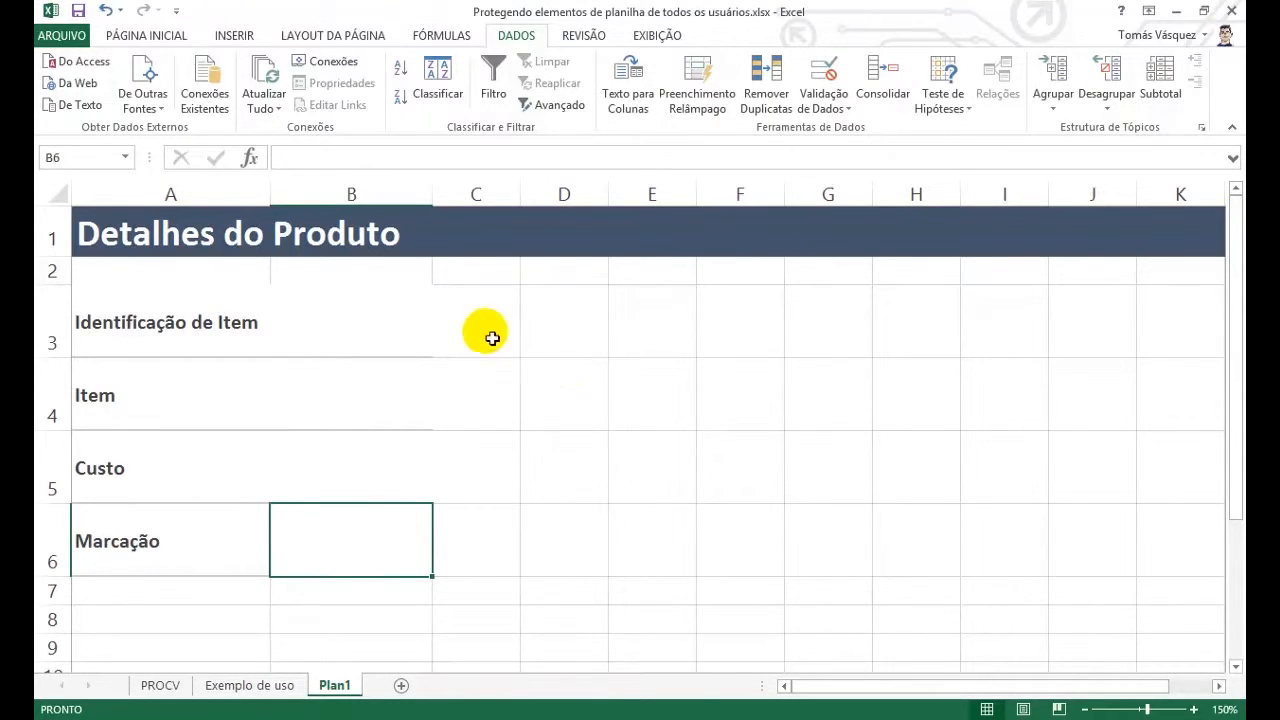
{"action": "left_click", "coordinate": [315, 318]}
Change the title in cell A1 of Plan1 to "Cadastro do Produto"
{"action": "left_click", "coordinate": [214, 248]}
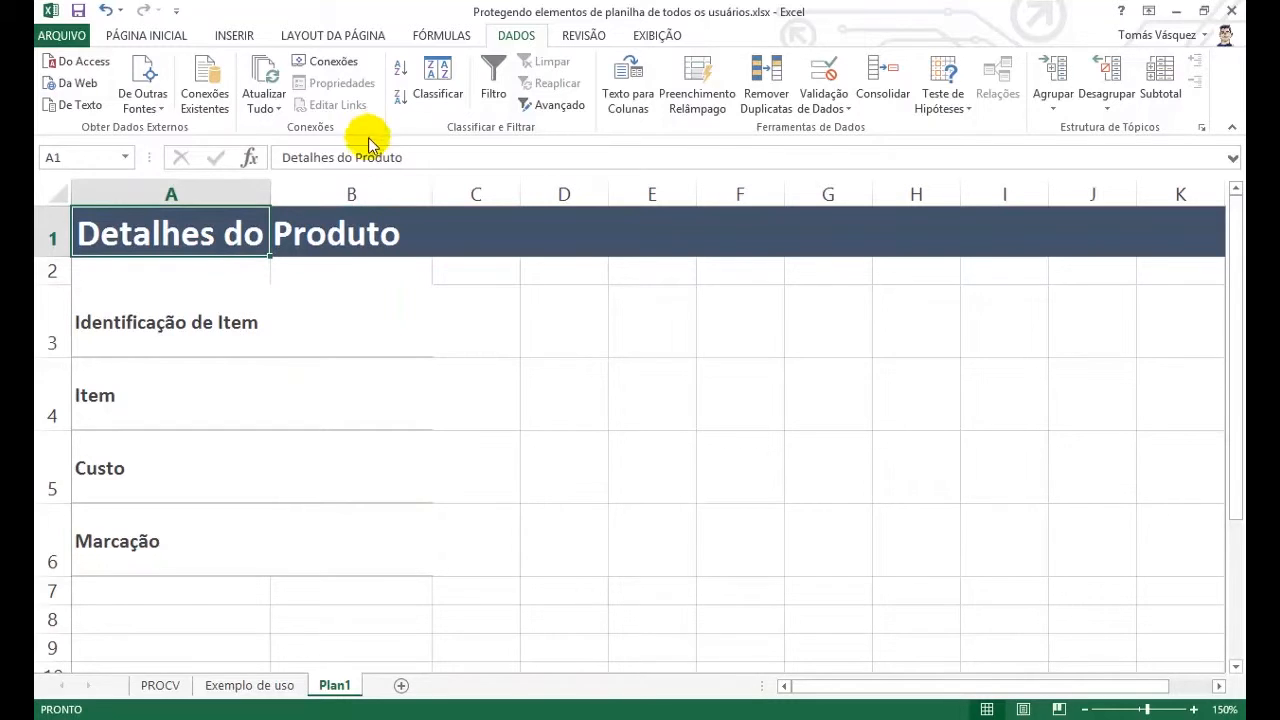
{"action": "double_click", "coordinate": [305, 158]}
{"action": "type", "text": "Caa"}
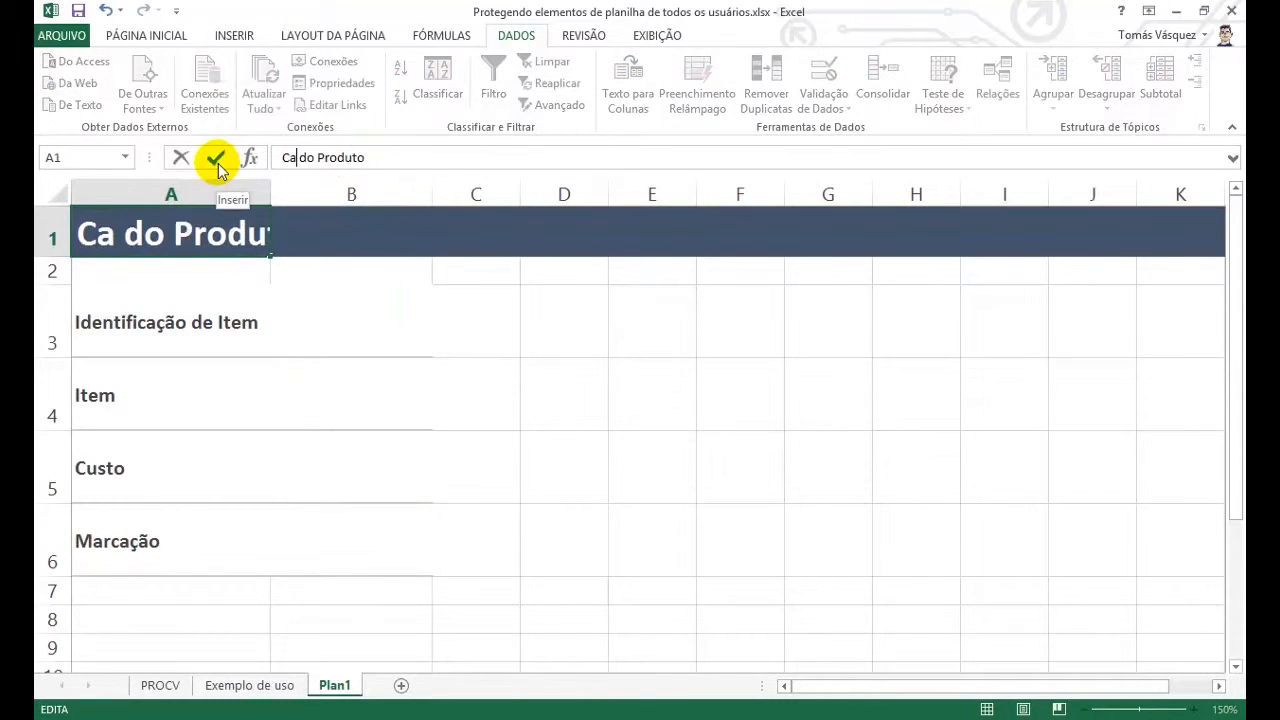
{"action": "key", "text": "BackSpace"}
{"action": "type", "text": "dastro"}
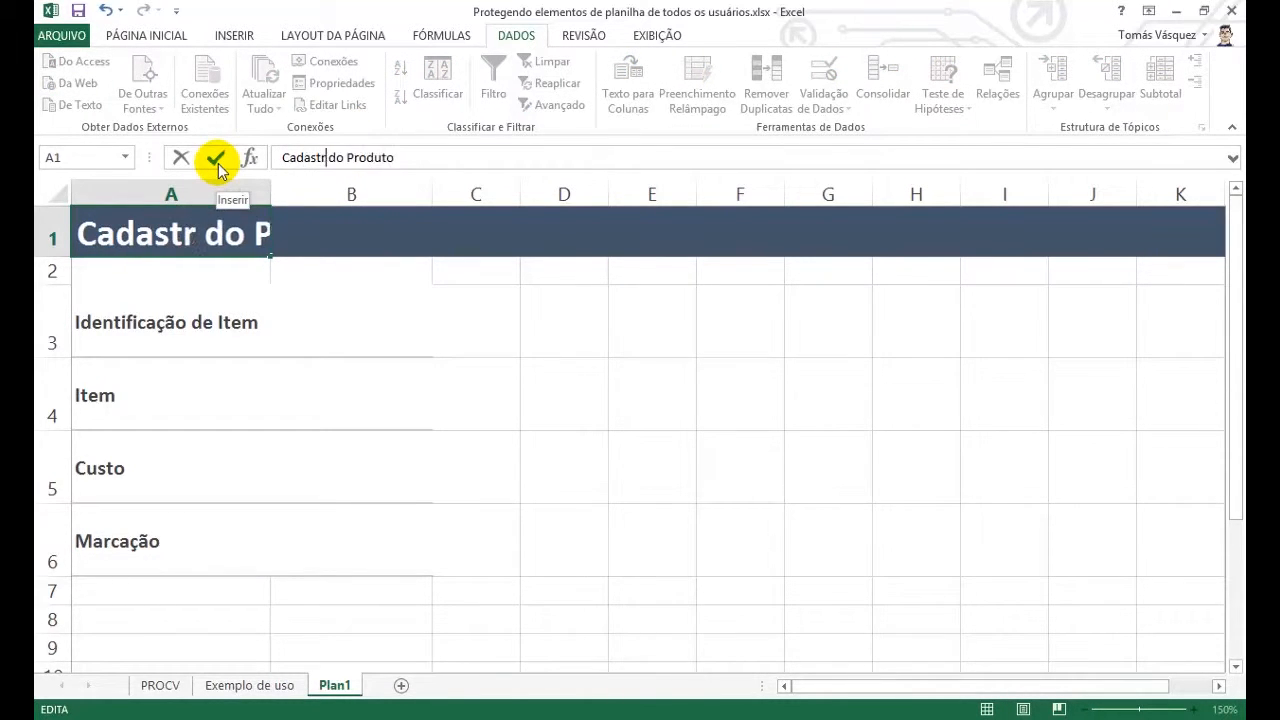
{"action": "left_click", "coordinate": [217, 160]}
{"action": "key", "text": "Return"}
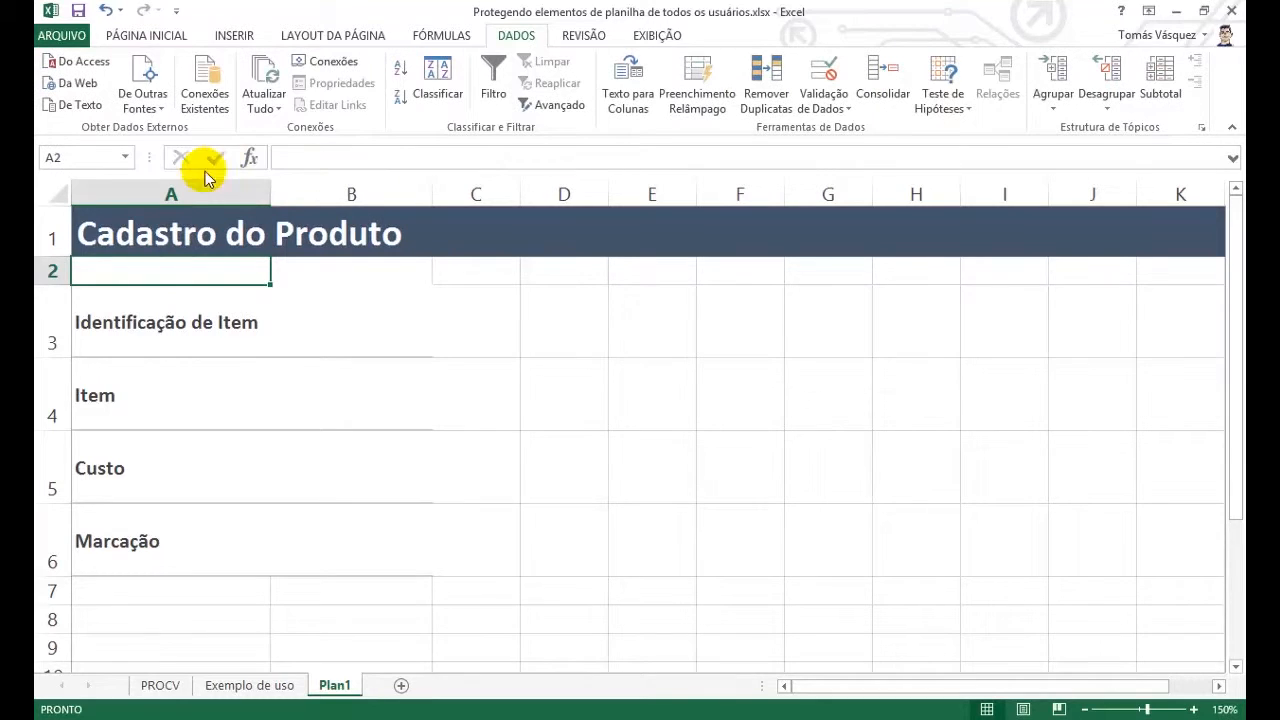
Widen column B on the Plan1 sheet to make more room for the form entries
{"action": "left_click", "coordinate": [372, 335]}
{"action": "left_click_drag", "start_coordinate": [434, 194], "coordinate": [526, 213]}
Go through the empty input cells B4 to B6 and the label cells A3 to A6 of the form
{"action": "left_click", "coordinate": [357, 389]}
{"action": "left_click", "coordinate": [374, 449]}
{"action": "left_click", "coordinate": [380, 552]}
{"action": "left_click", "coordinate": [180, 321]}
{"action": "left_click", "coordinate": [194, 391]}
{"action": "left_click", "coordinate": [174, 486]}
{"action": "left_click", "coordinate": [179, 545]}
{"action": "left_click", "coordinate": [314, 557]}
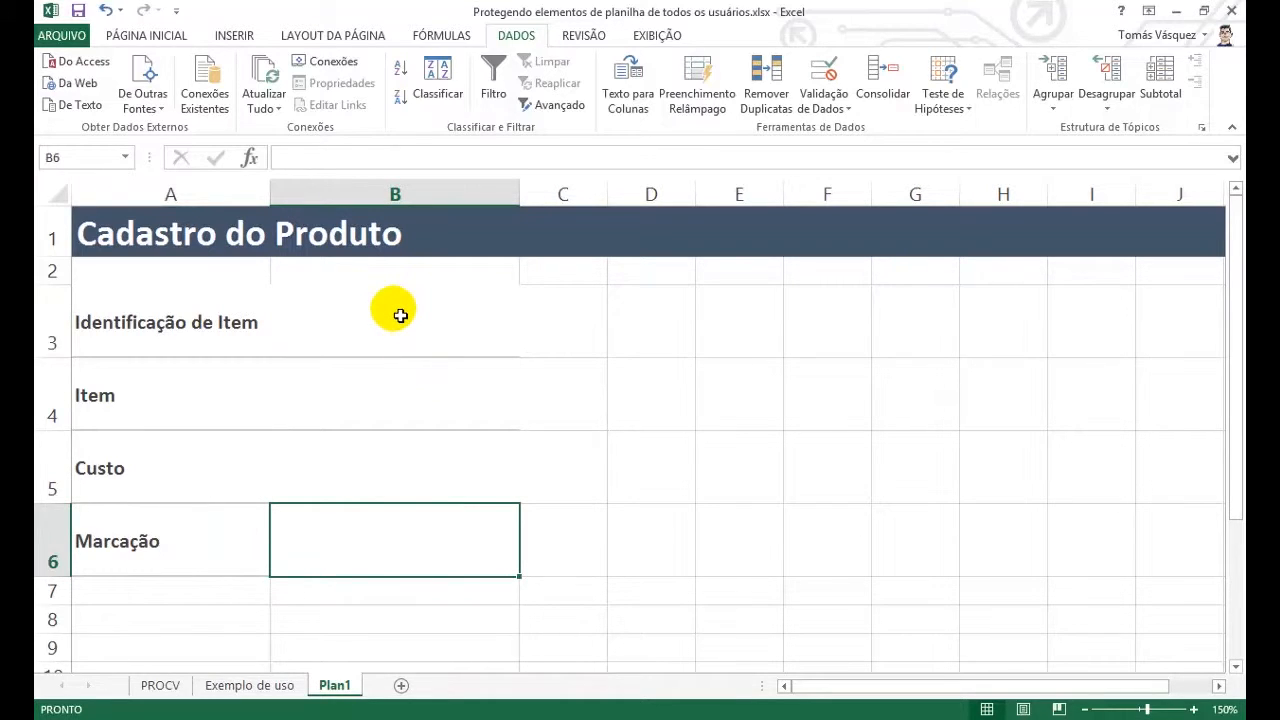
Turn off both the Bloqueadas and Ocultas protection options for the input cells B3:B6
{"action": "left_click_drag", "start_coordinate": [402, 315], "coordinate": [437, 552]}
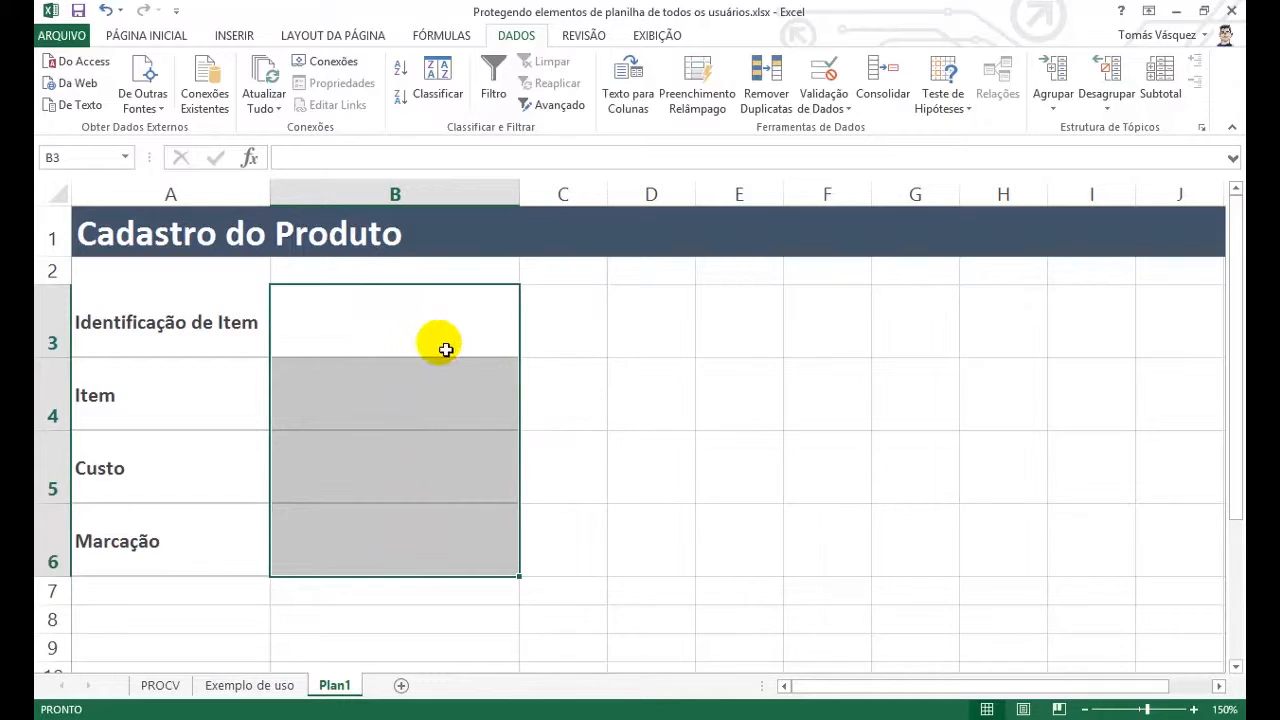
{"action": "right_click", "coordinate": [420, 322]}
{"action": "key", "text": "Escape"}
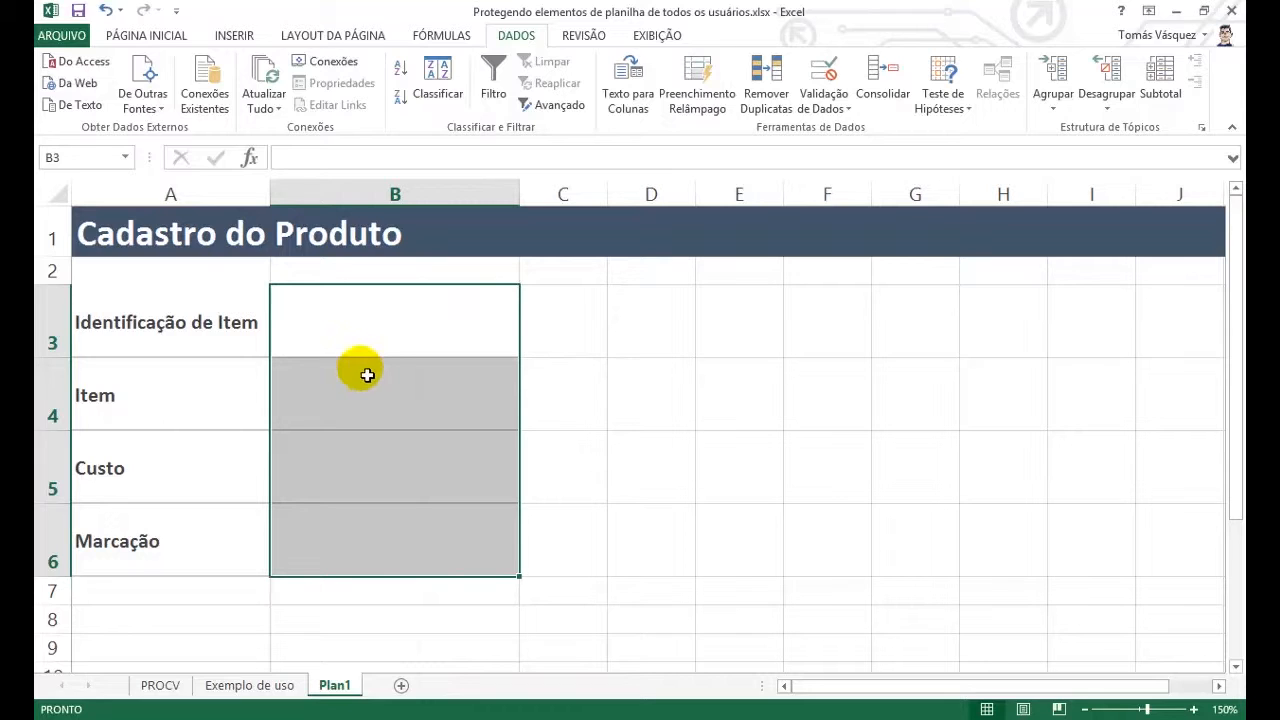
{"action": "right_click", "coordinate": [391, 331]}
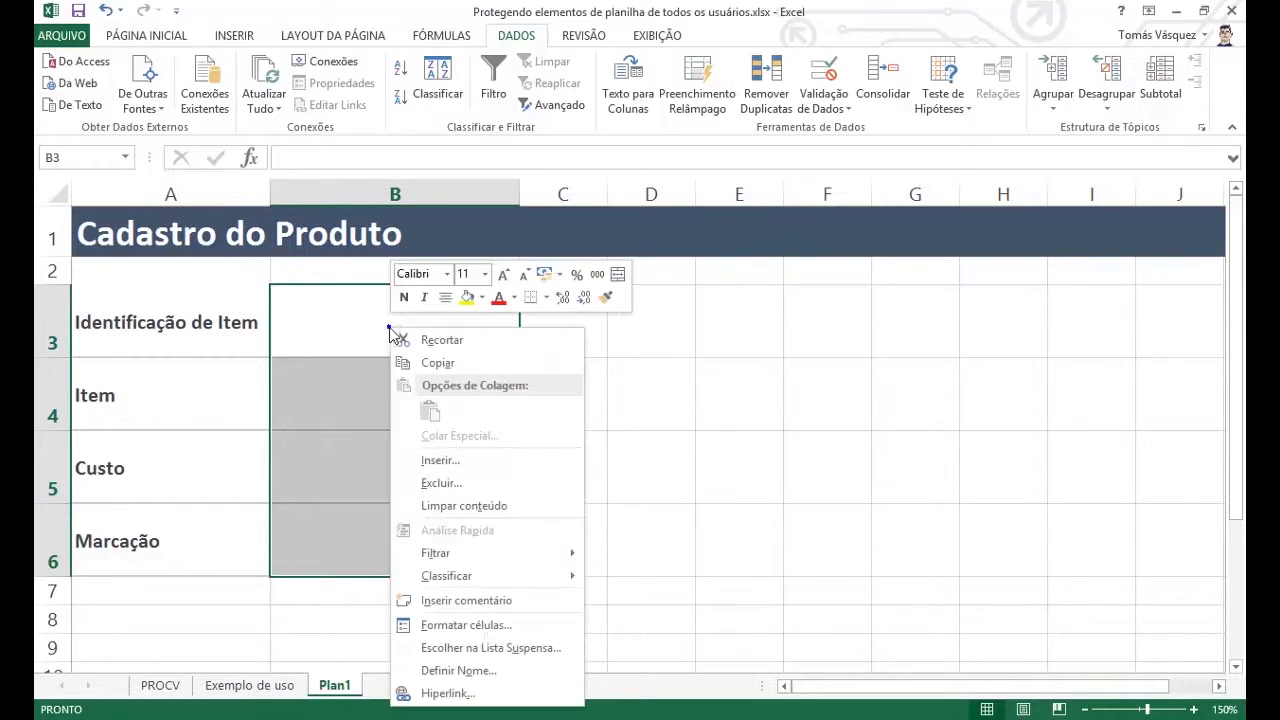
{"action": "left_click", "coordinate": [491, 627]}
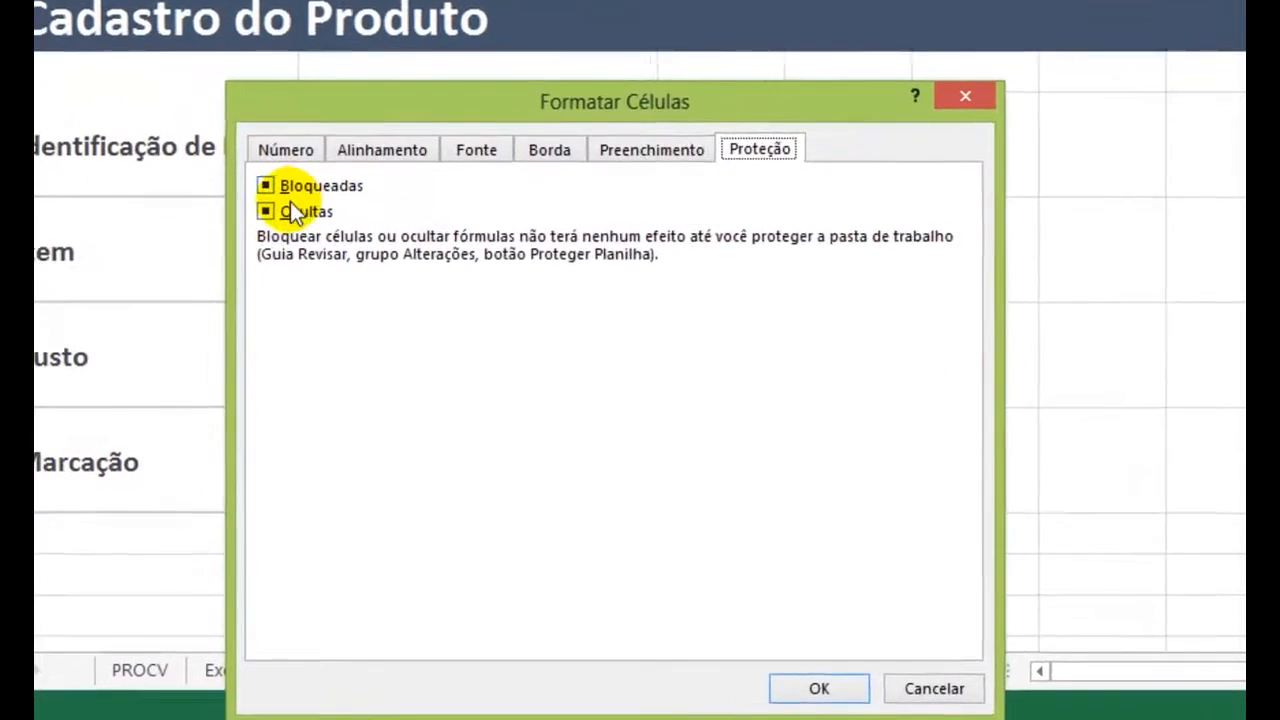
{"action": "left_click", "coordinate": [280, 312]}
{"action": "left_click", "coordinate": [297, 291]}
{"action": "left_click", "coordinate": [329, 152]}
{"action": "left_click", "coordinate": [318, 184]}
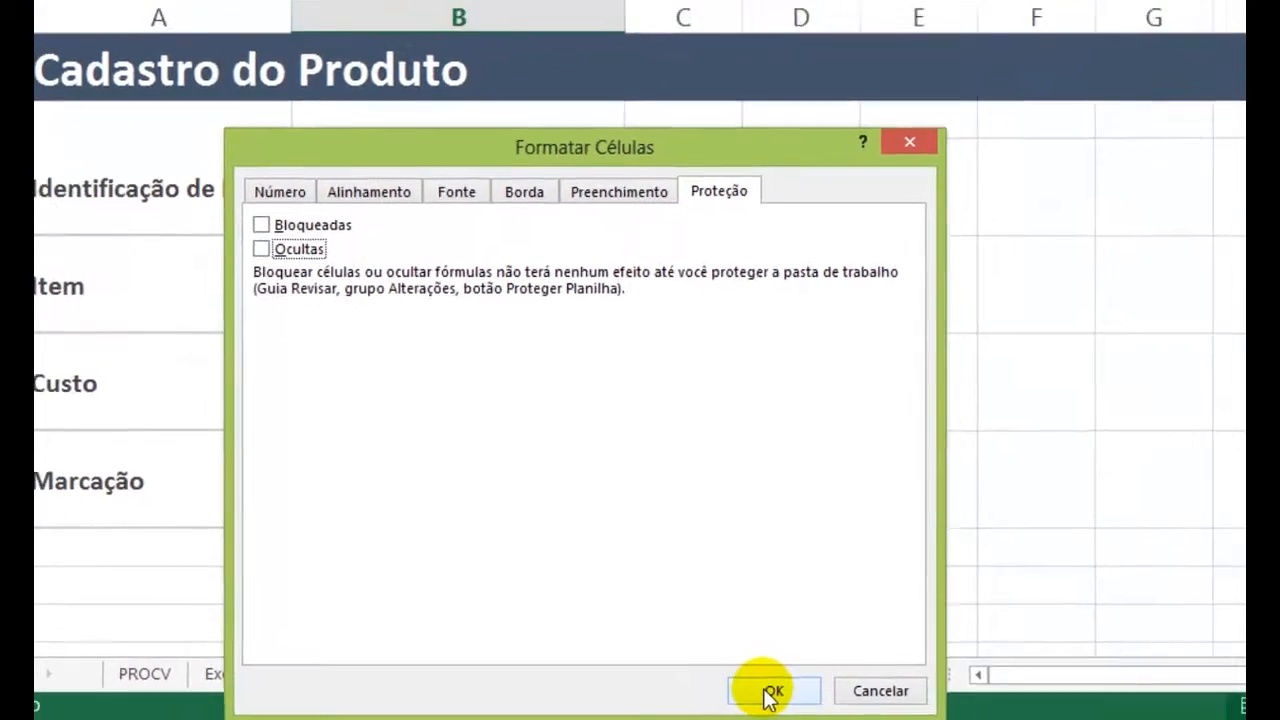
{"action": "left_click", "coordinate": [770, 691]}
Protect the Plan1 sheet without a password, allowing selection of unlocked cells but not of locked cells
{"action": "left_click", "coordinate": [240, 188]}
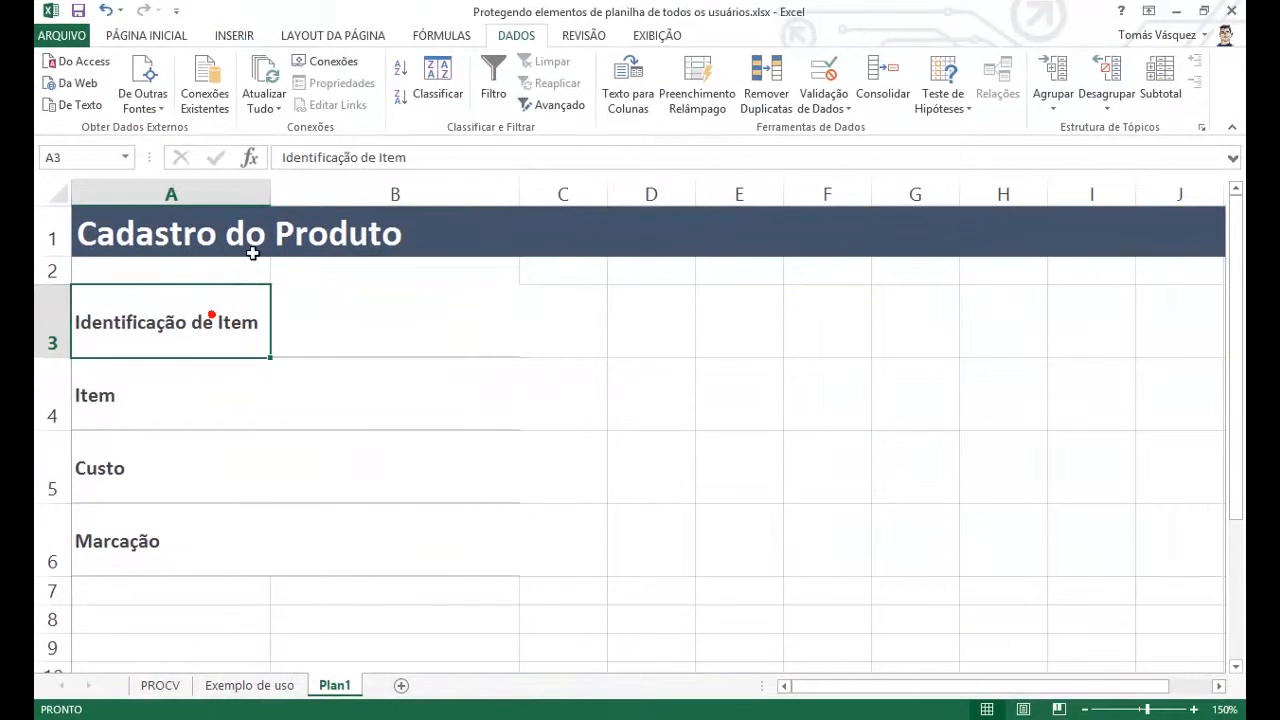
{"action": "left_click", "coordinate": [372, 339]}
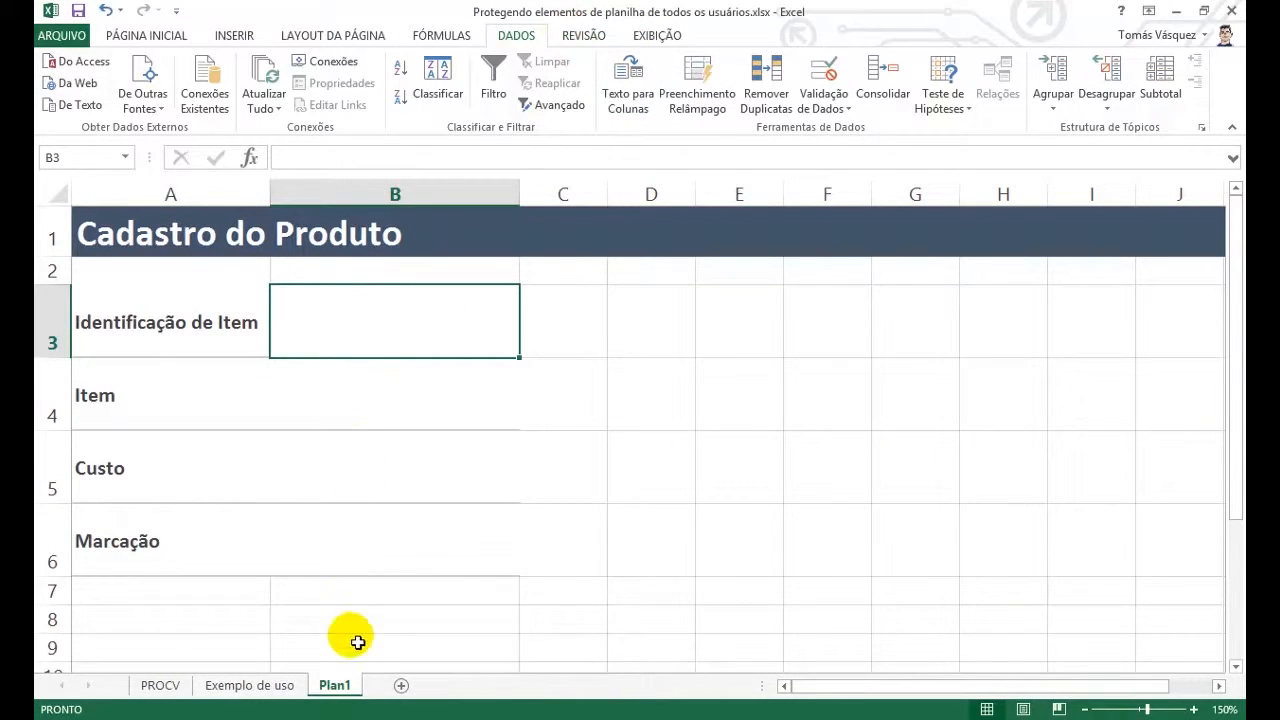
{"action": "left_click", "coordinate": [582, 38]}
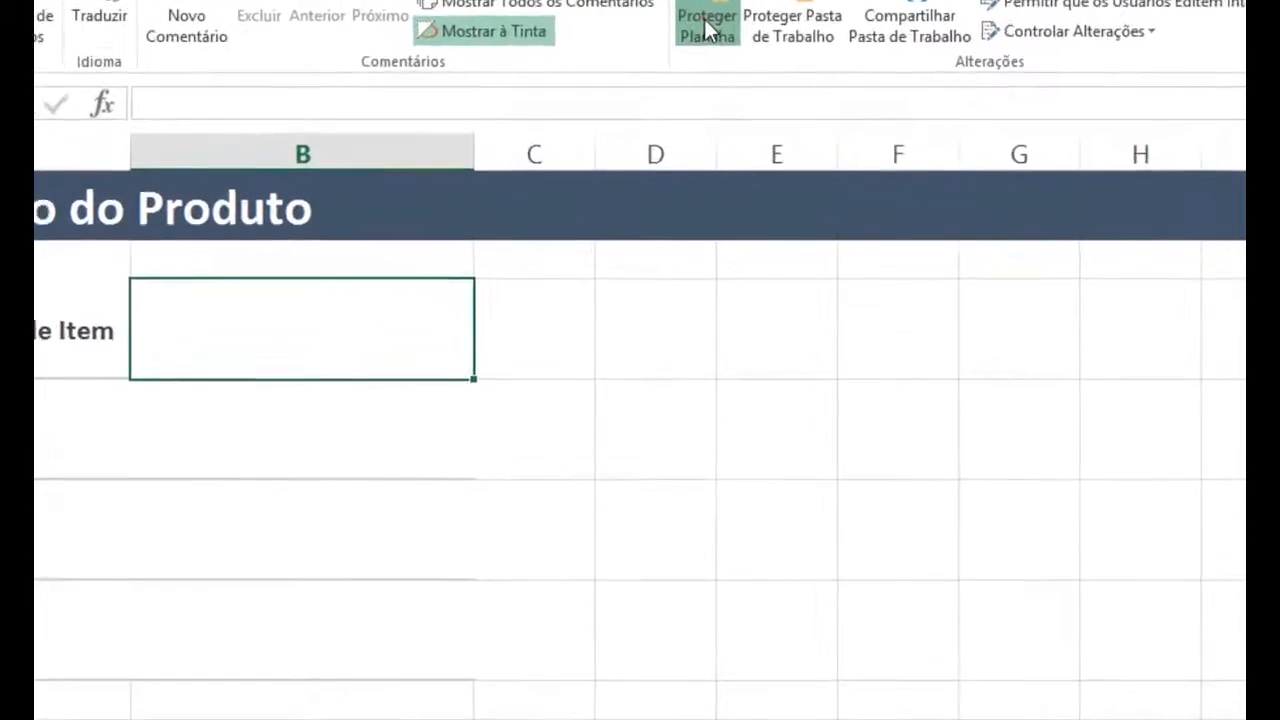
{"action": "left_click", "coordinate": [686, 88]}
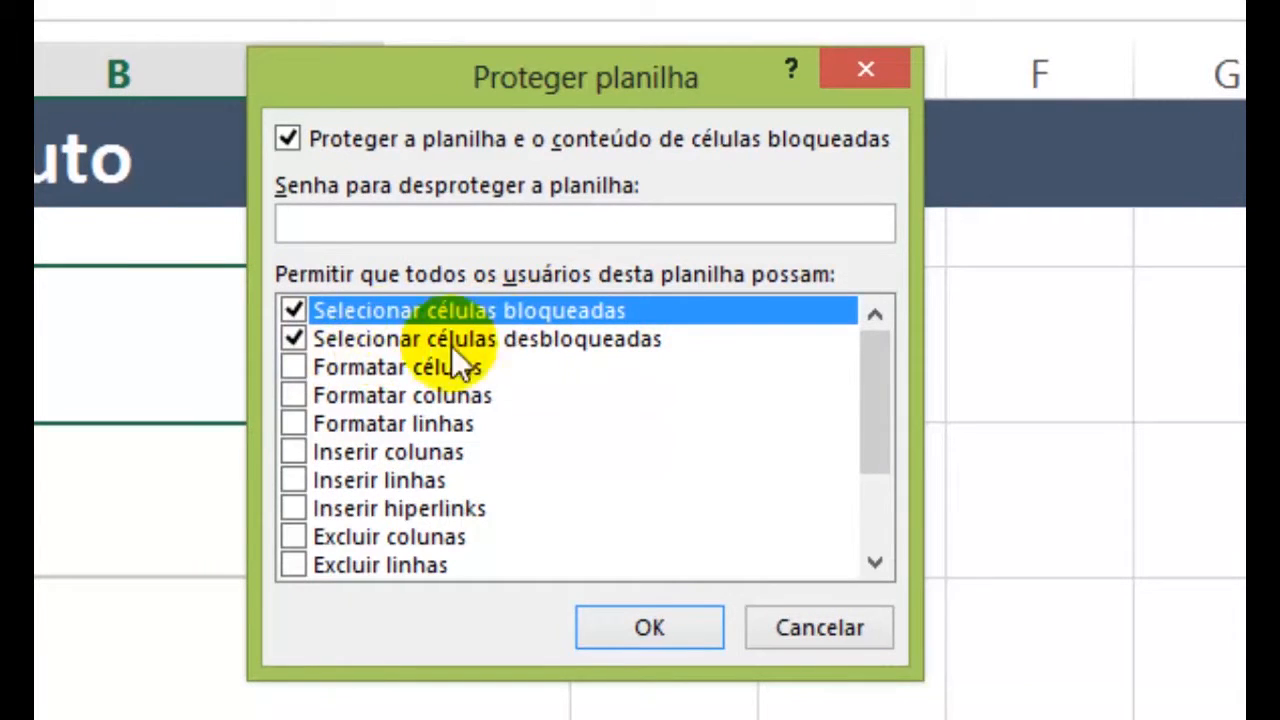
{"action": "left_click", "coordinate": [292, 311]}
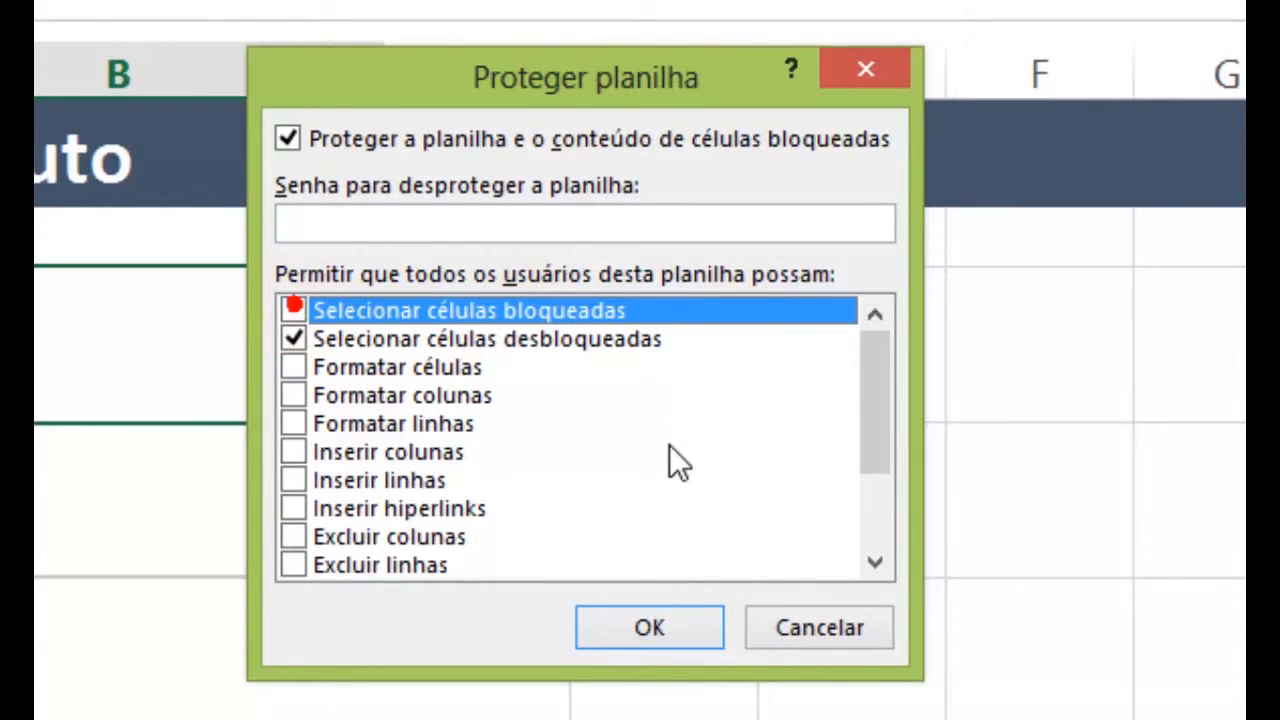
{"action": "left_click", "coordinate": [660, 627]}
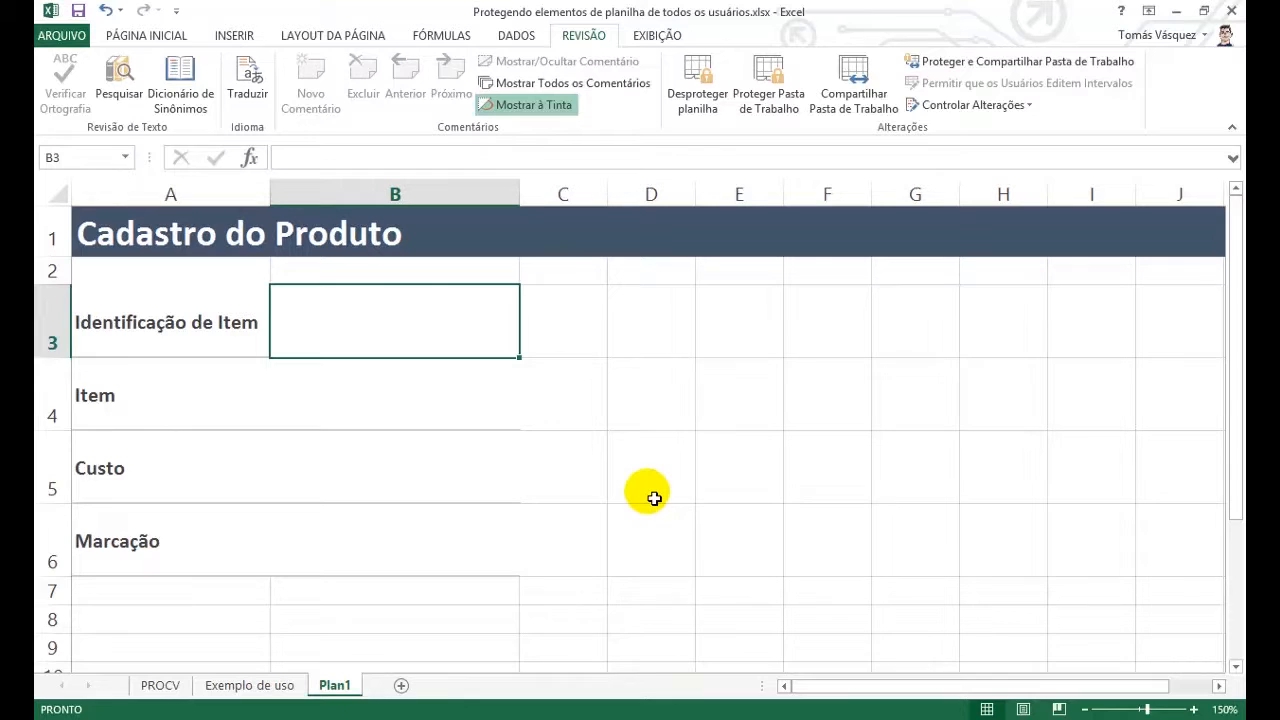
Test moving up and down repeatedly through the unlocked input cells B3 to B6 on the protected sheet
{"action": "left_click", "coordinate": [377, 404]}
{"action": "left_click", "coordinate": [386, 482]}
{"action": "left_click", "coordinate": [392, 541]}
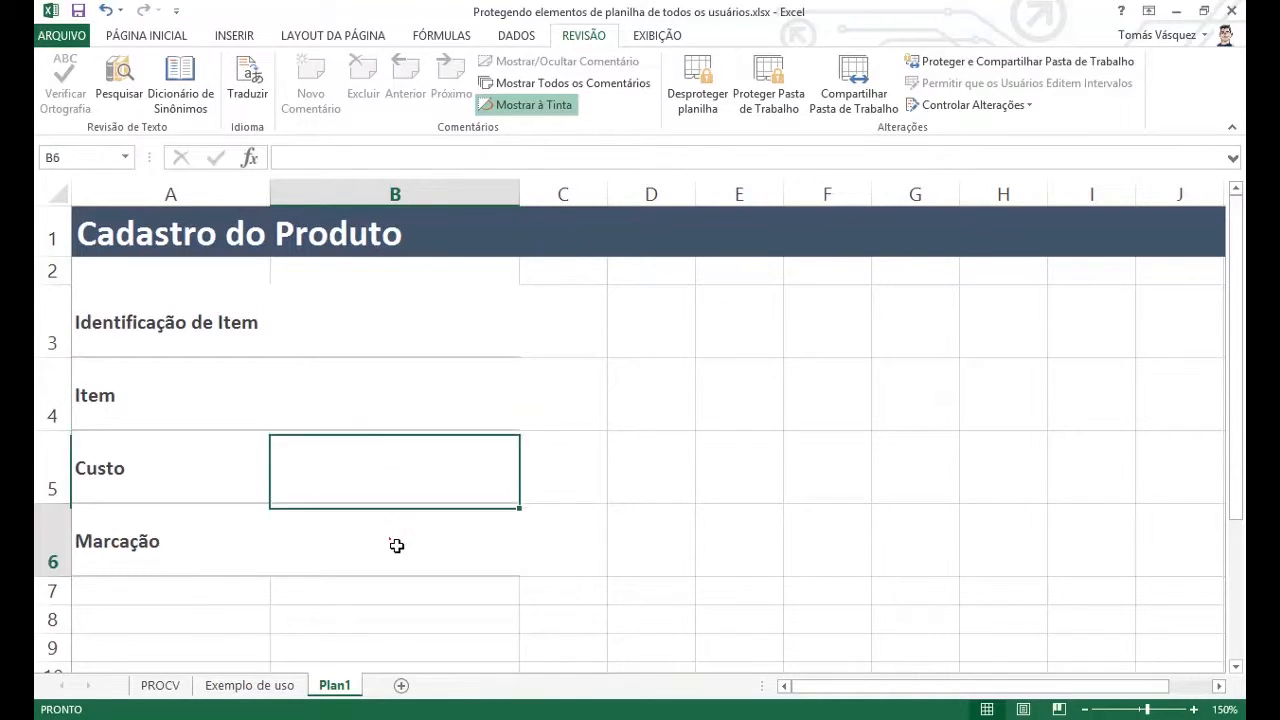
{"action": "left_click", "coordinate": [366, 341]}
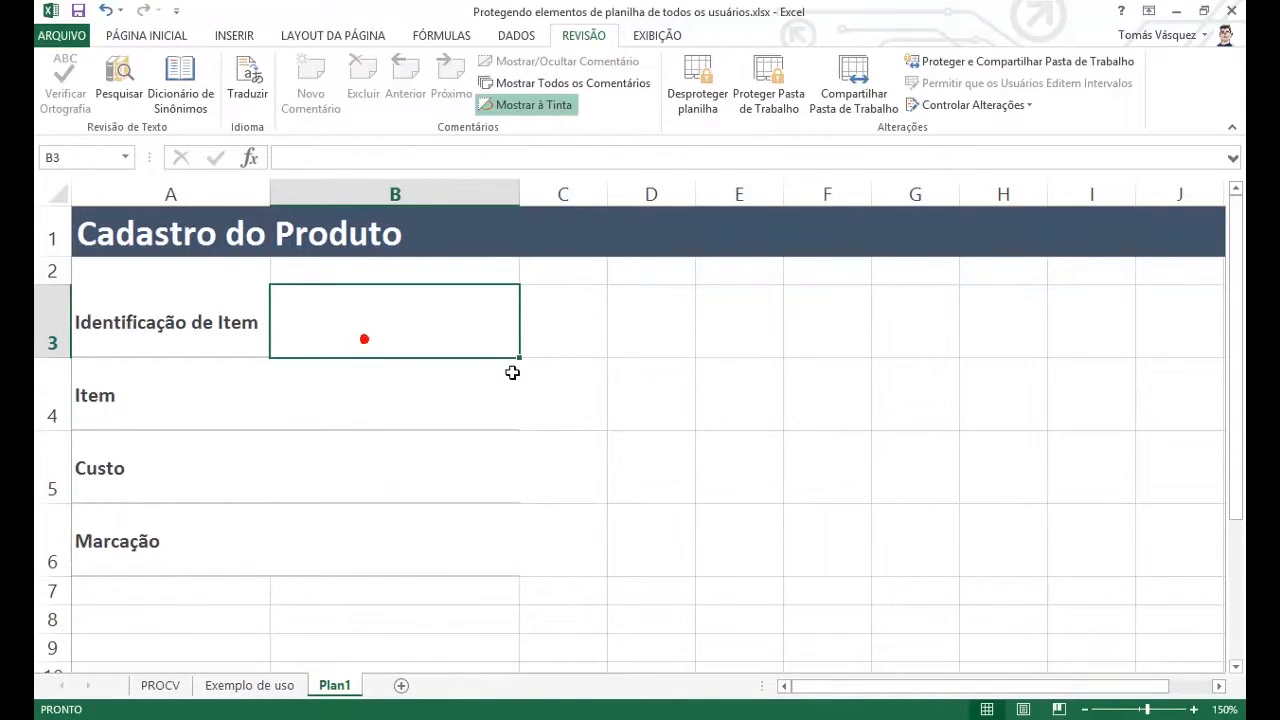
{"action": "key", "text": "Down"}
{"action": "key", "text": "Down"}
{"action": "key", "text": "Up"}
{"action": "key", "text": "Up"}
{"action": "key", "text": "Down"}
{"action": "key", "text": "Down"}
{"action": "key", "text": "Down"}
{"action": "key", "text": "Up"}
{"action": "key", "text": "Up"}
{"action": "key", "text": "Up"}
{"action": "key", "text": "Down"}
{"action": "key", "text": "Up"}
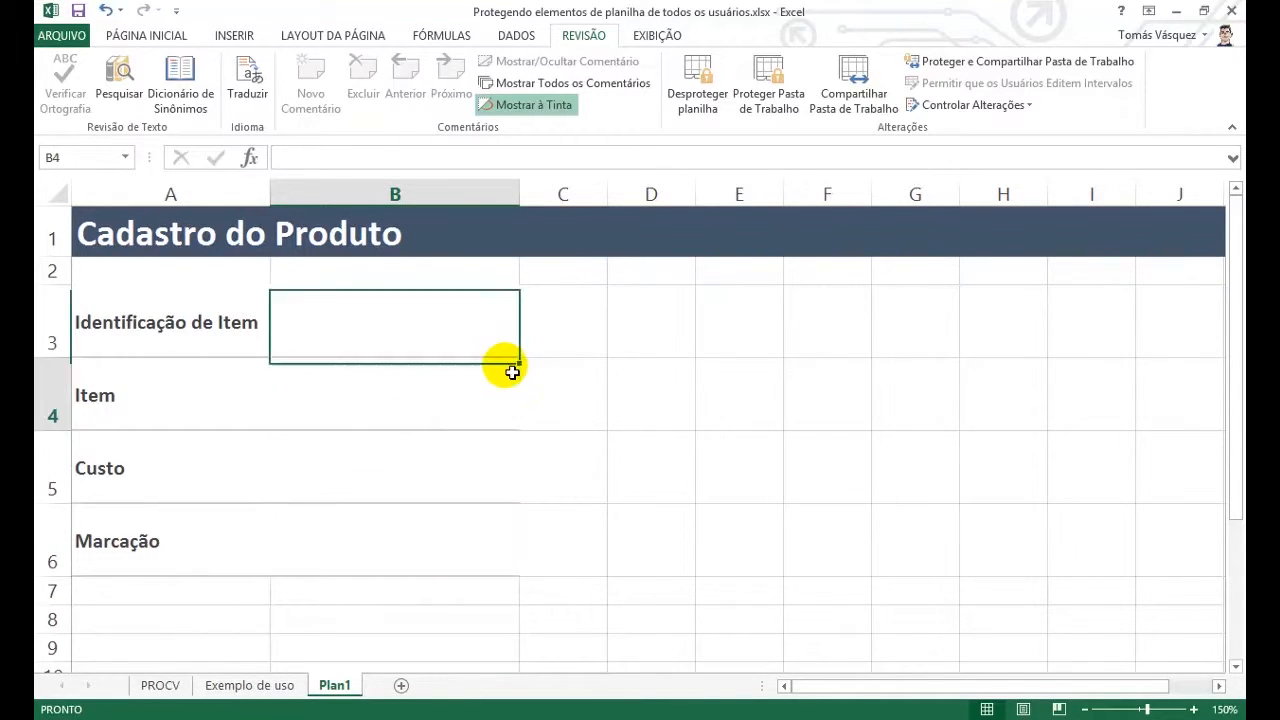
{"action": "key", "text": "Down"}
{"action": "key", "text": "Down"}
{"action": "key", "text": "Down"}
{"action": "key", "text": "Up"}
{"action": "key", "text": "Up"}
{"action": "key", "text": "Up"}
{"action": "key", "text": "Down"}
{"action": "key", "text": "Down"}
{"action": "key", "text": "Down"}
{"action": "key", "text": "Up"}
{"action": "key", "text": "Up"}
{"action": "key", "text": "Up"}
{"action": "key", "text": "Down"}
{"action": "key", "text": "Down"}
{"action": "key", "text": "Down"}
{"action": "key", "text": "Up"}
{"action": "key", "text": "Up"}
{"action": "key", "text": "Up"}
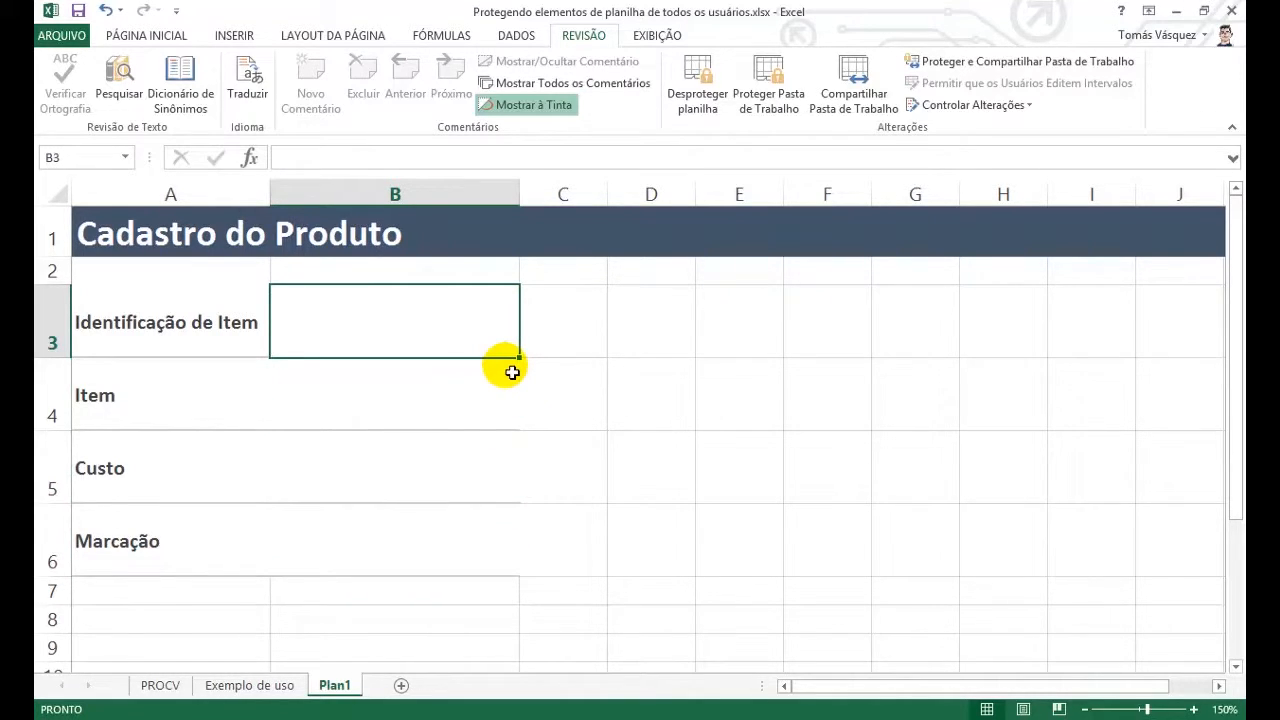
Enter "ID do Novo Item" as the item identification in cell B3
{"action": "type", "text": "Not"}
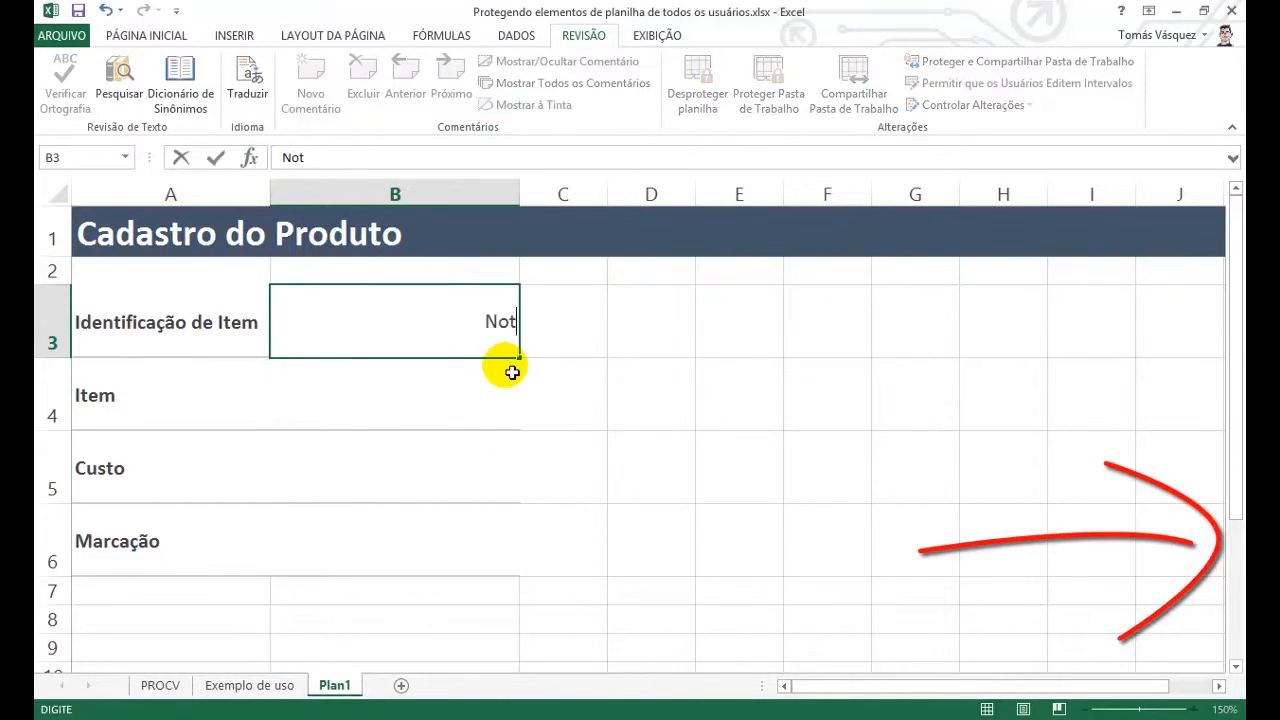
{"action": "type", "text": "o Item"}
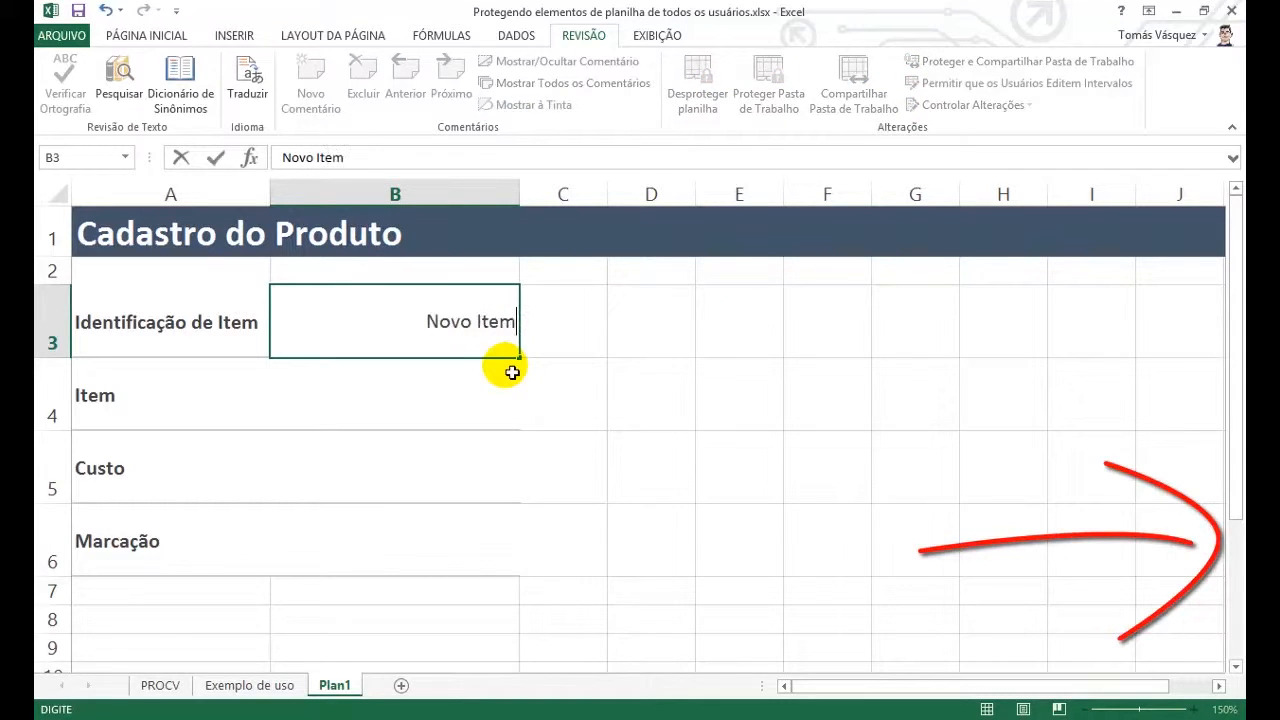
{"action": "key", "text": "Return"}
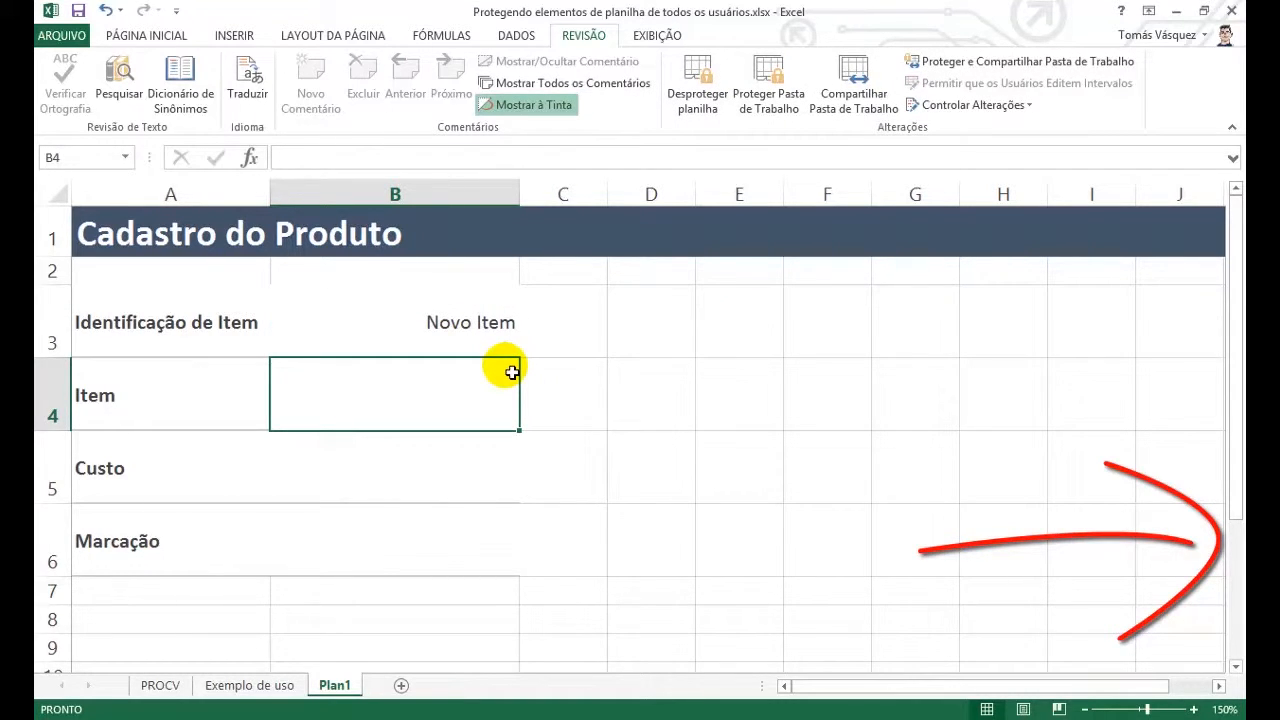
{"action": "key", "text": "Up"}
{"action": "type", "text": "ID do Novo Ite"}
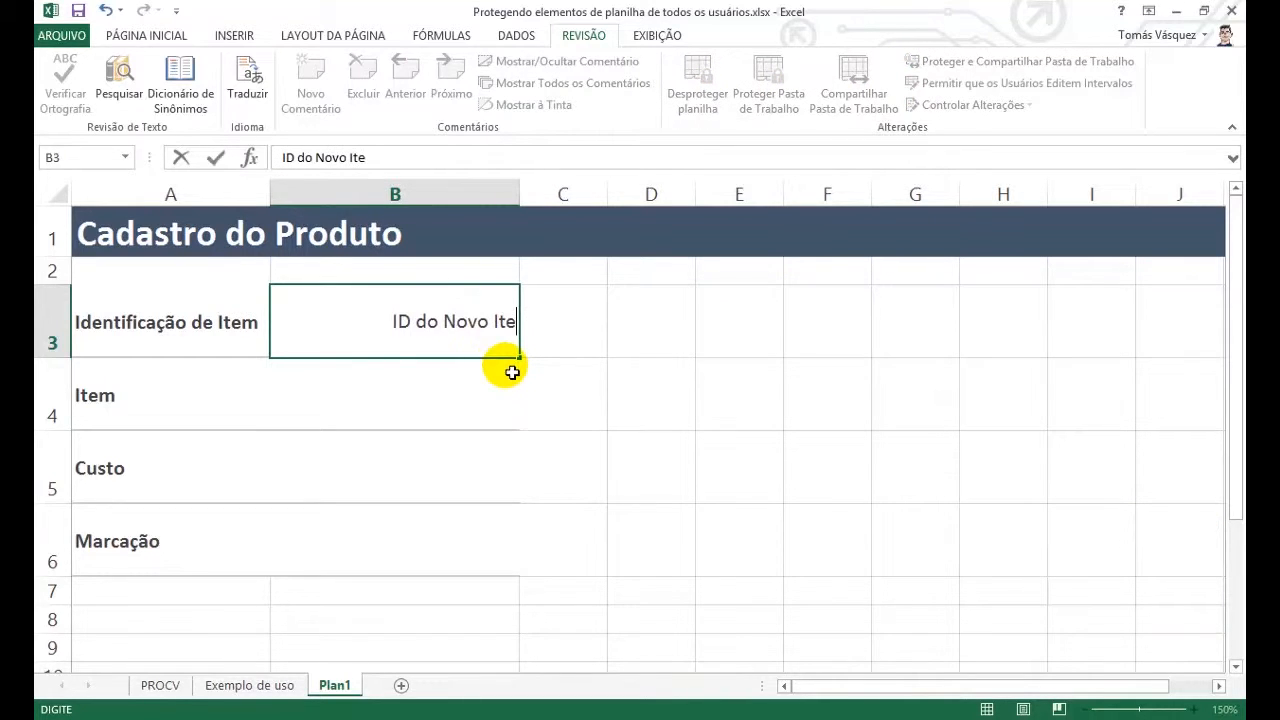
{"action": "type", "text": "m"}
{"action": "key", "text": "Return"}
Fill in the remaining form fields with "Nome do Item" in B4, 100 in B5 and "Bla" in B6
{"action": "type", "text": "I"}
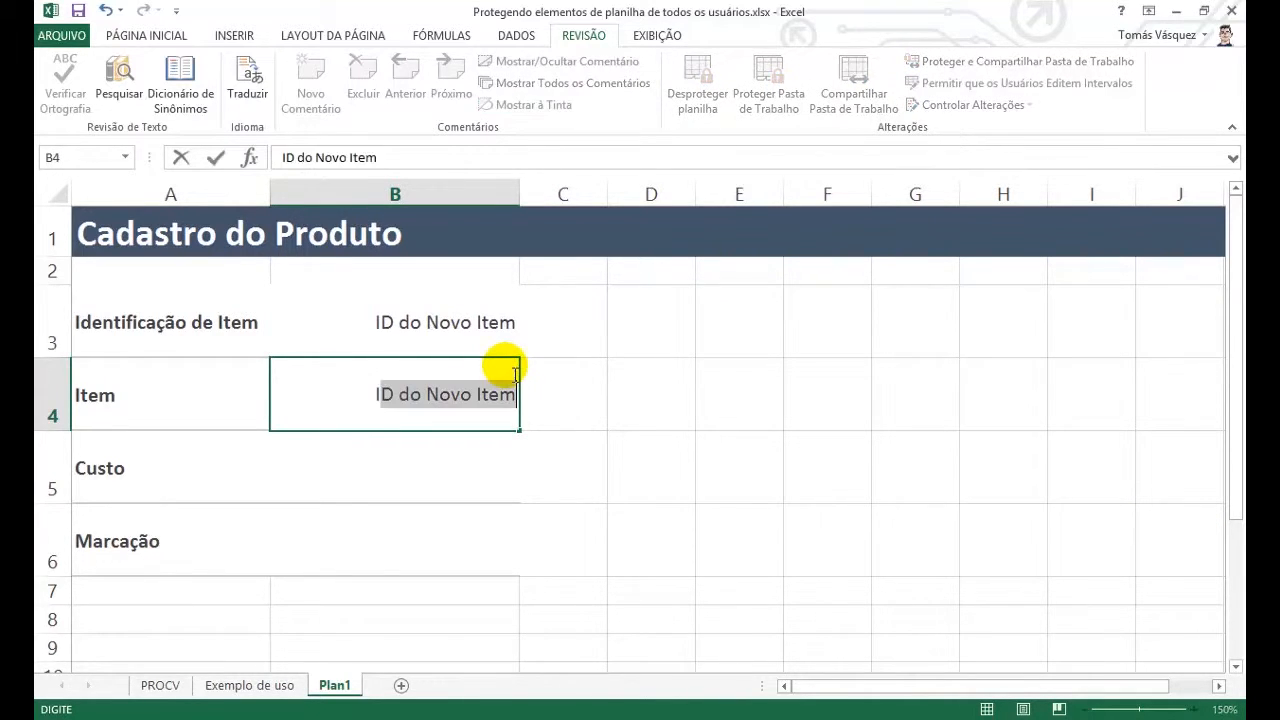
{"action": "key", "text": "BackSpace"}
{"action": "key", "text": "BackSpace"}
{"action": "type", "text": "Nome do Item"}
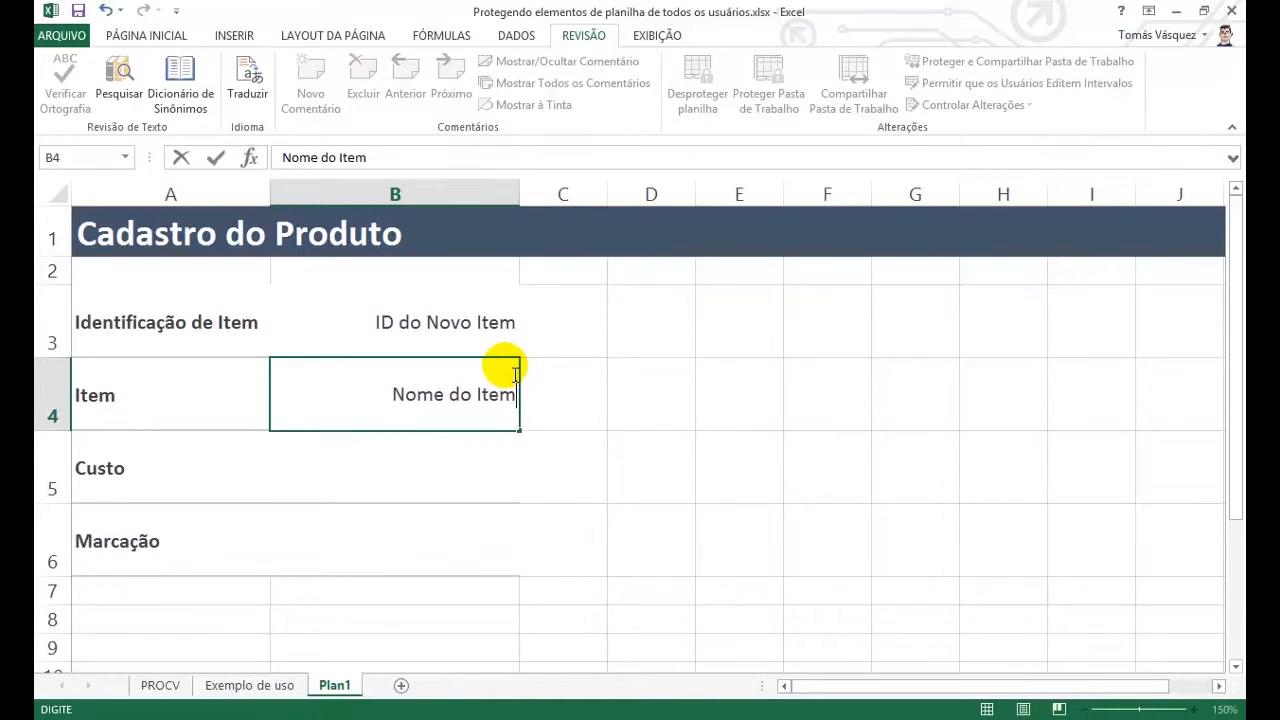
{"action": "key", "text": "Return"}
{"action": "type", "text": "100"}
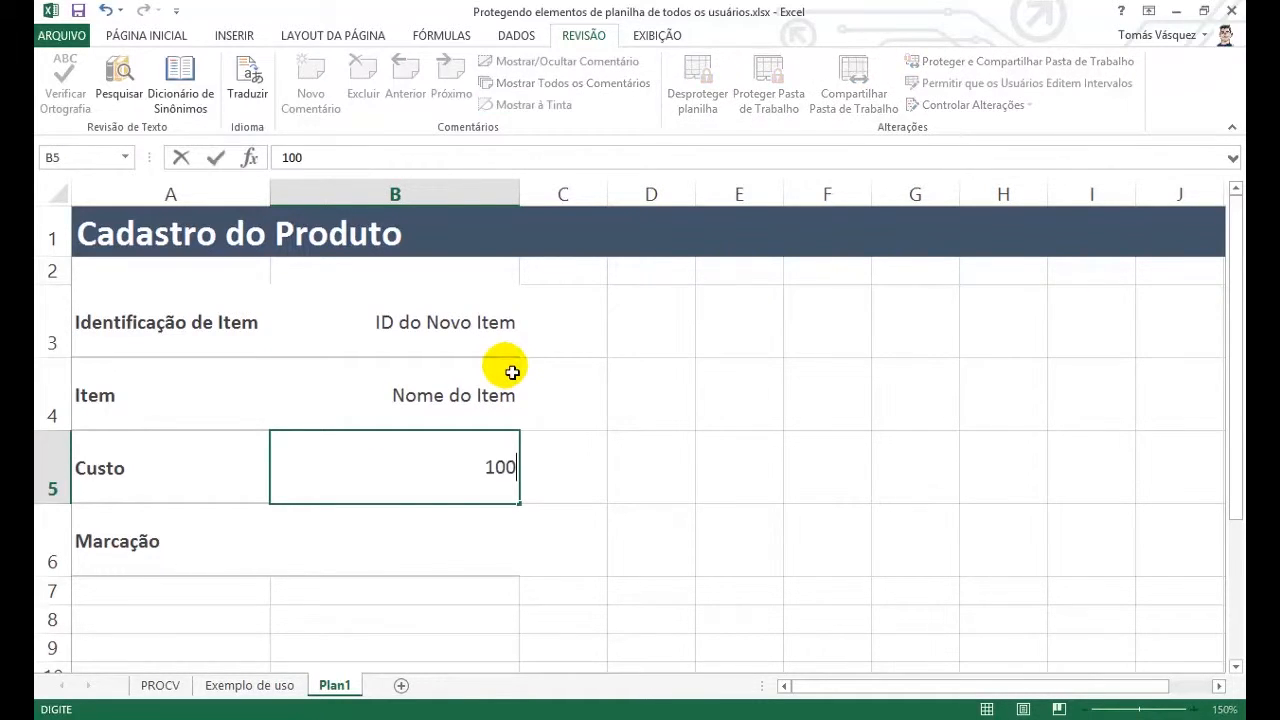
{"action": "key", "text": "Return"}
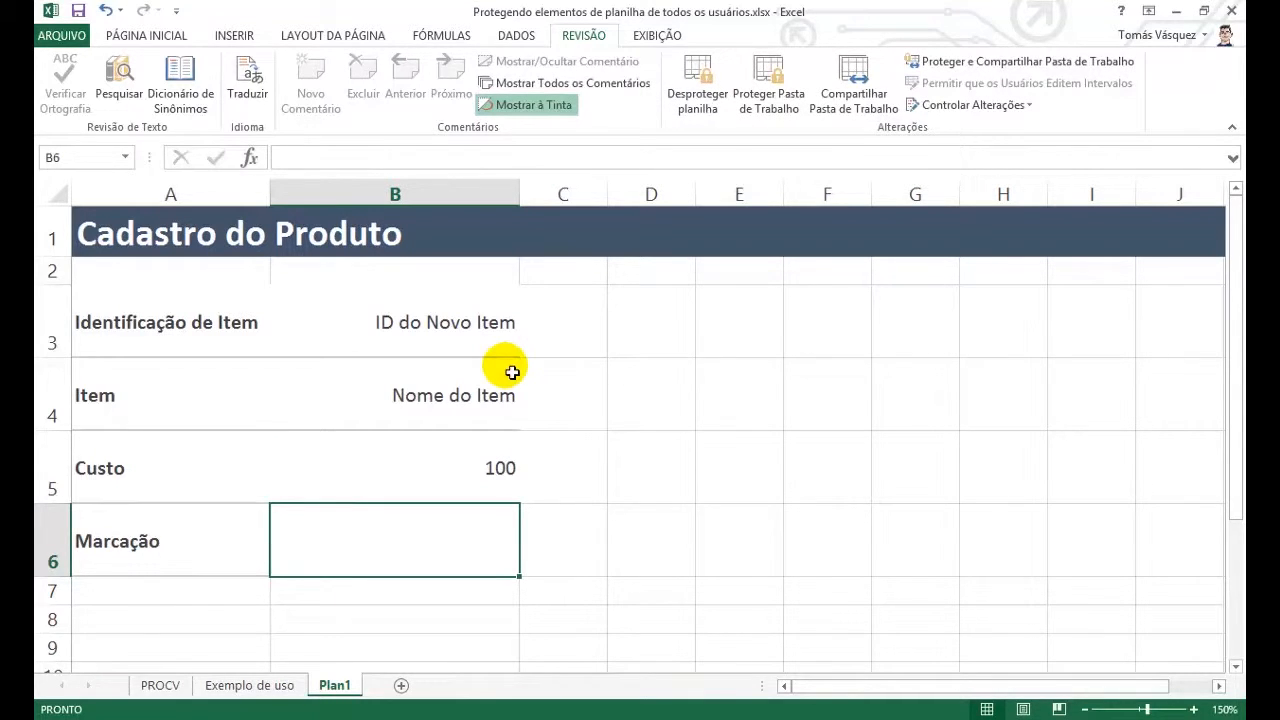
{"action": "type", "text": "Bla"}
{"action": "key", "text": "Return"}
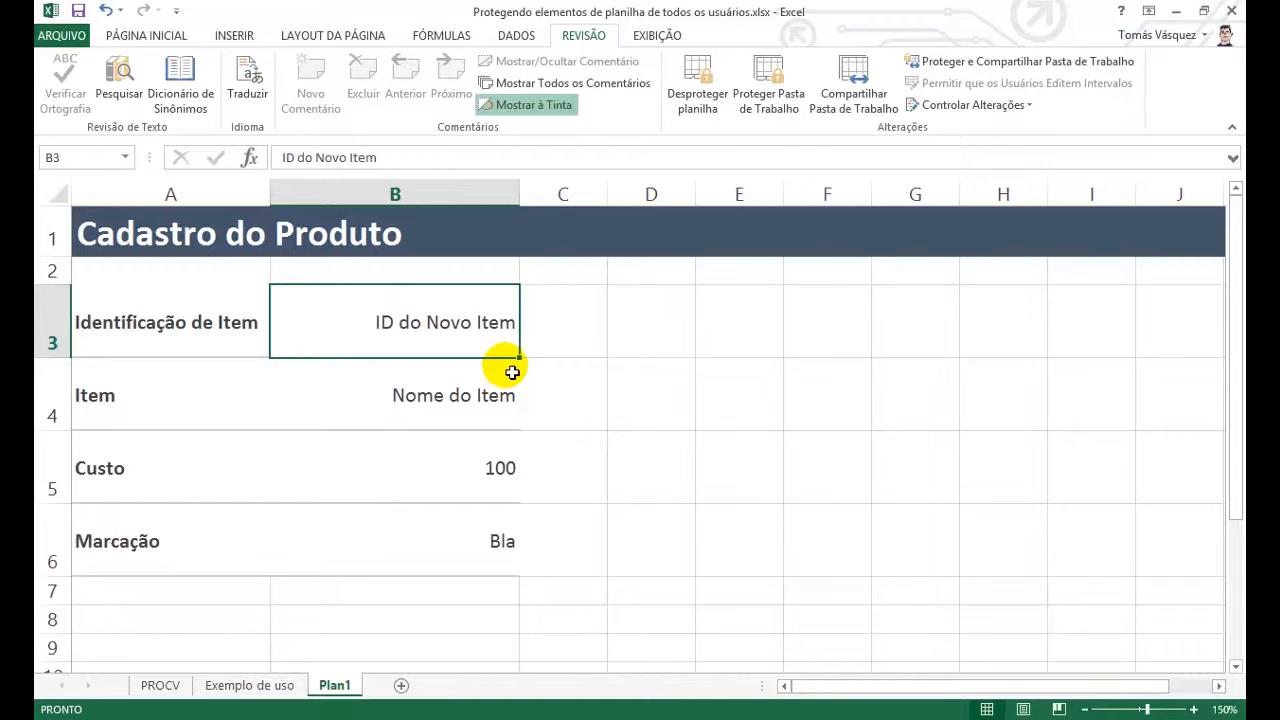
Cycle through the filled input cells B3 to B6 to test the entry order of the form
{"action": "key", "text": "Return"}
{"action": "key", "text": "Return"}
{"action": "key", "text": "Return"}
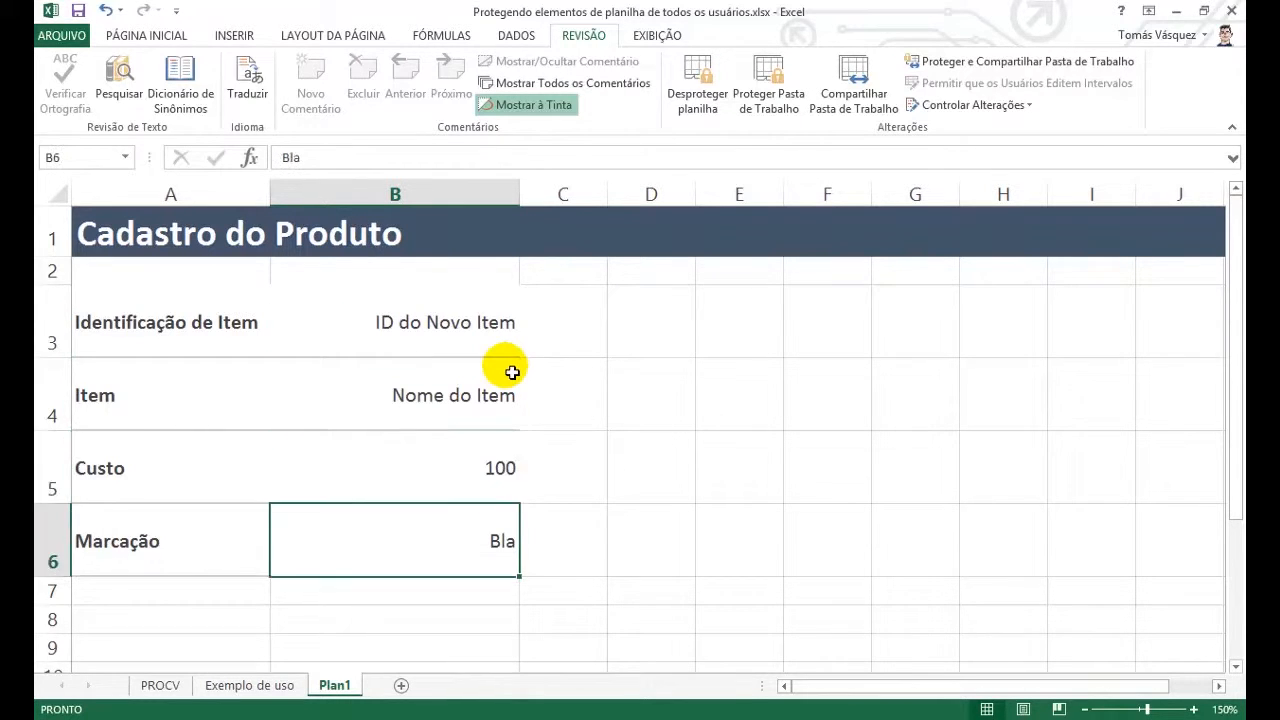
{"action": "key", "text": "Return"}
{"action": "key", "text": "shift+Return"}
{"action": "key", "text": "Return"}
{"action": "key", "text": "Return"}
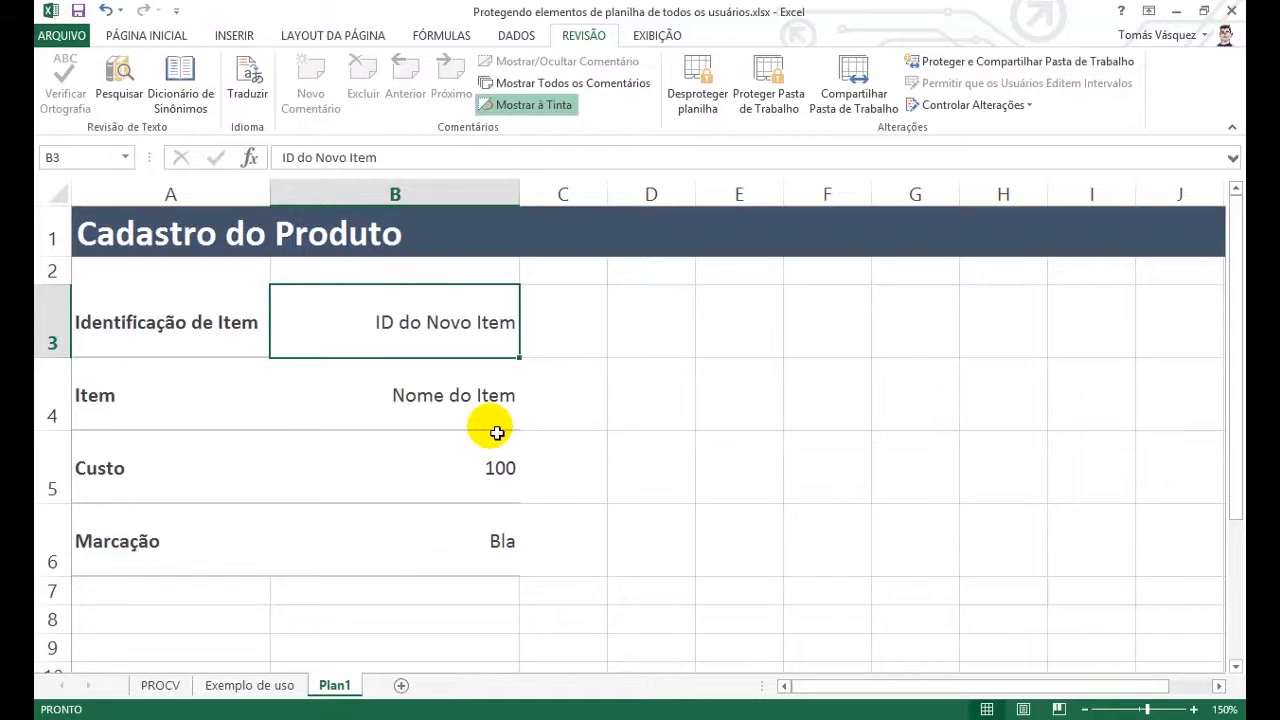
Select the filled cells in column B in varying order and try to select the locked cell C3
{"action": "left_click", "coordinate": [462, 400]}
{"action": "left_click", "coordinate": [468, 450]}
{"action": "left_click", "coordinate": [451, 529]}
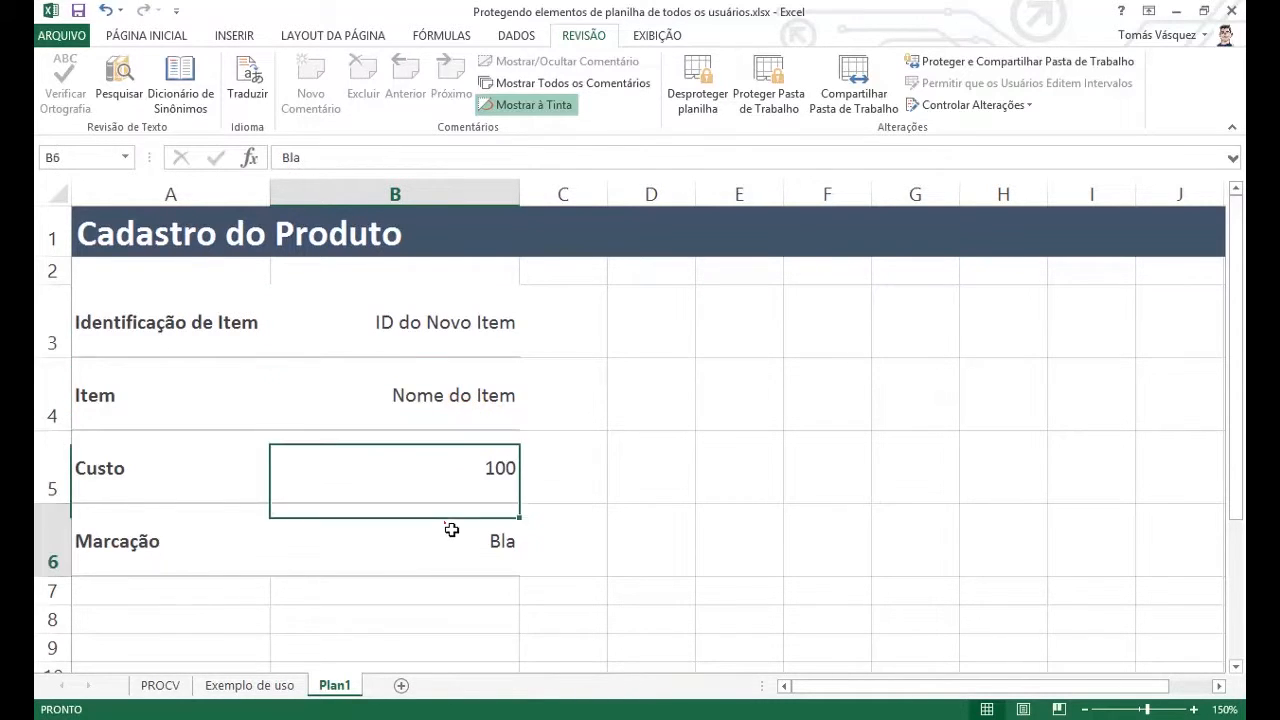
{"action": "left_click", "coordinate": [429, 466]}
{"action": "left_click", "coordinate": [411, 323]}
{"action": "key", "text": "Up"}
{"action": "key", "text": "Up"}
{"action": "key", "text": "Down"}
{"action": "key", "text": "Down"}
{"action": "key", "text": "Down"}
{"action": "key", "text": "Up"}
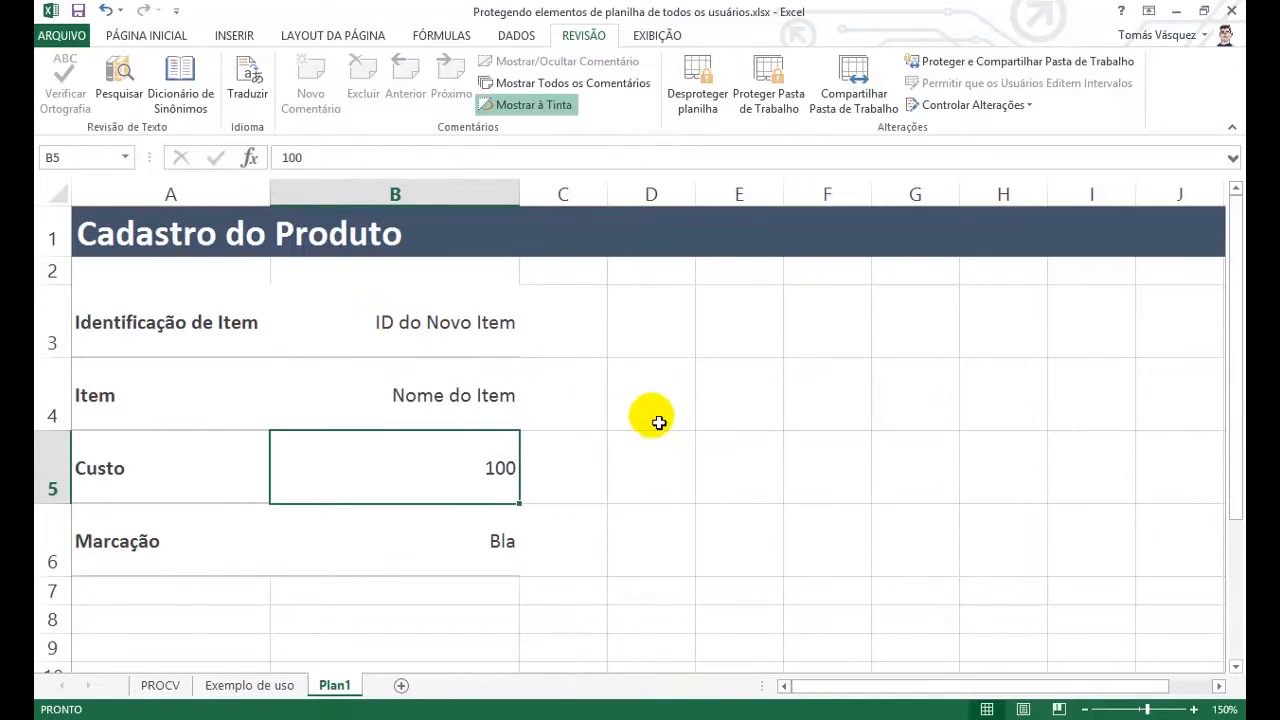
{"action": "left_click", "coordinate": [570, 333]}
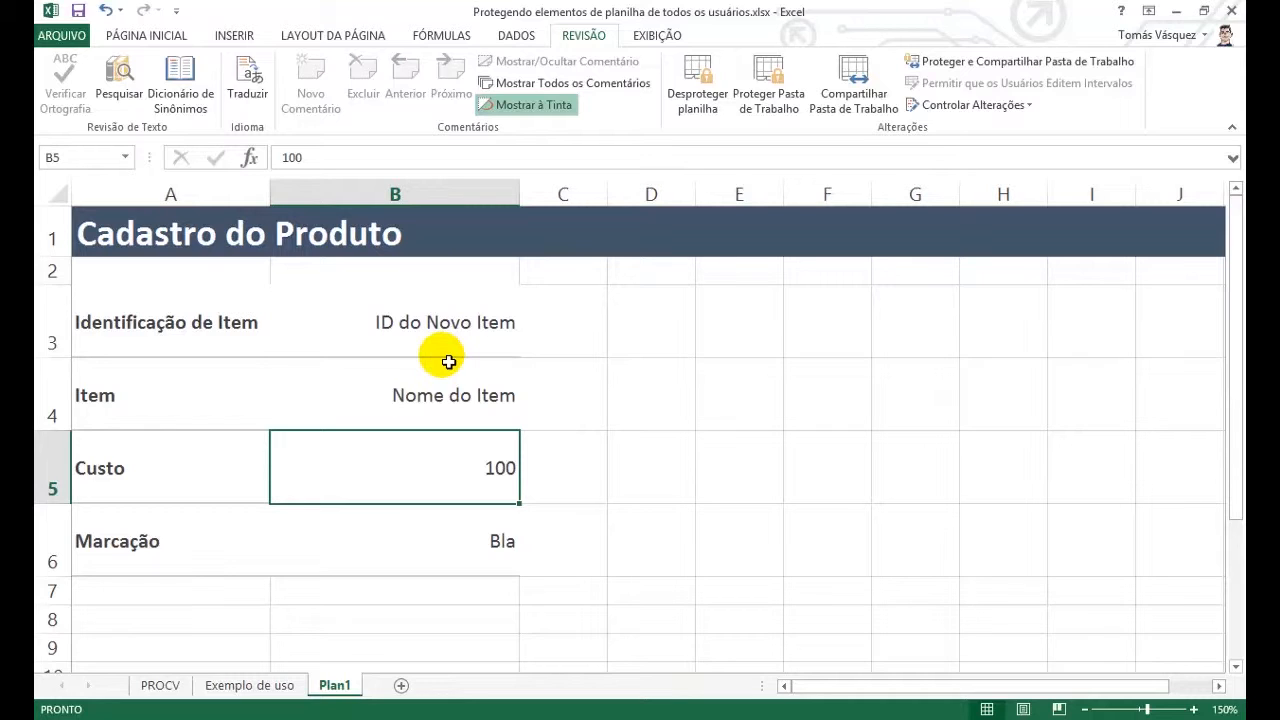
Unprotect Plan1 and protect it again without a password, allowing selection of both locked and unlocked cells
{"action": "left_click", "coordinate": [428, 335]}
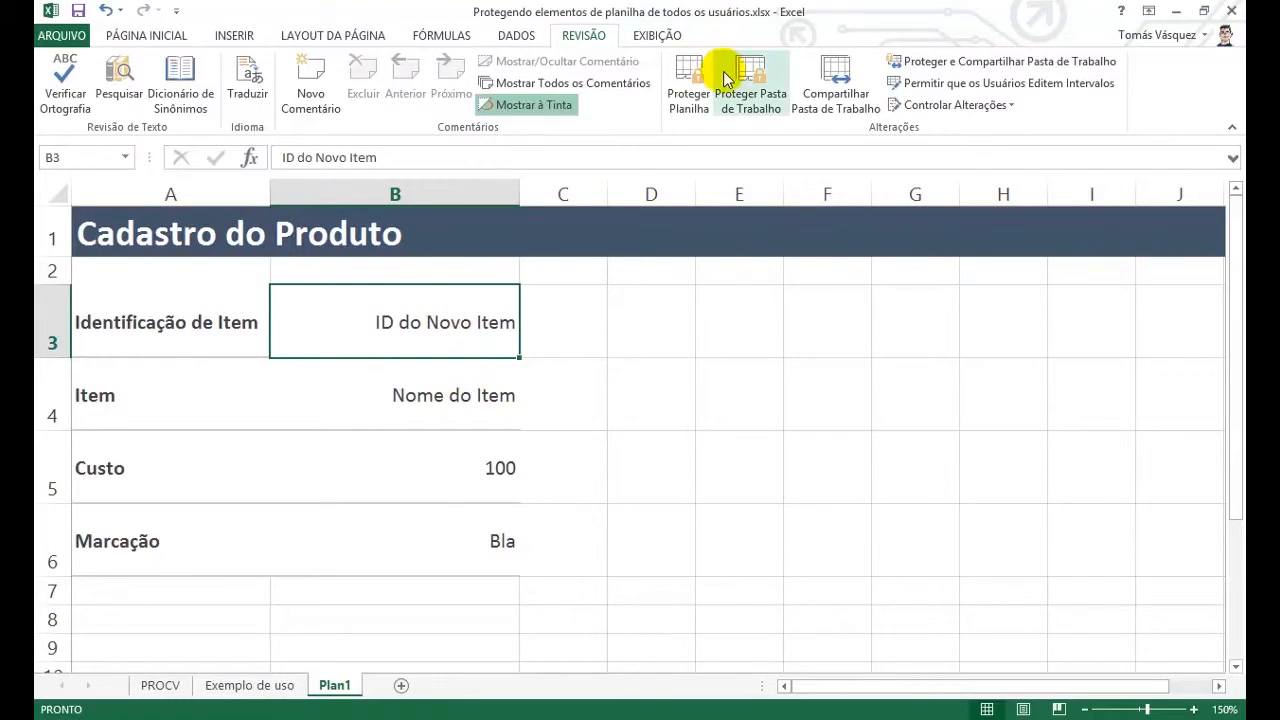
{"action": "left_click", "coordinate": [689, 85]}
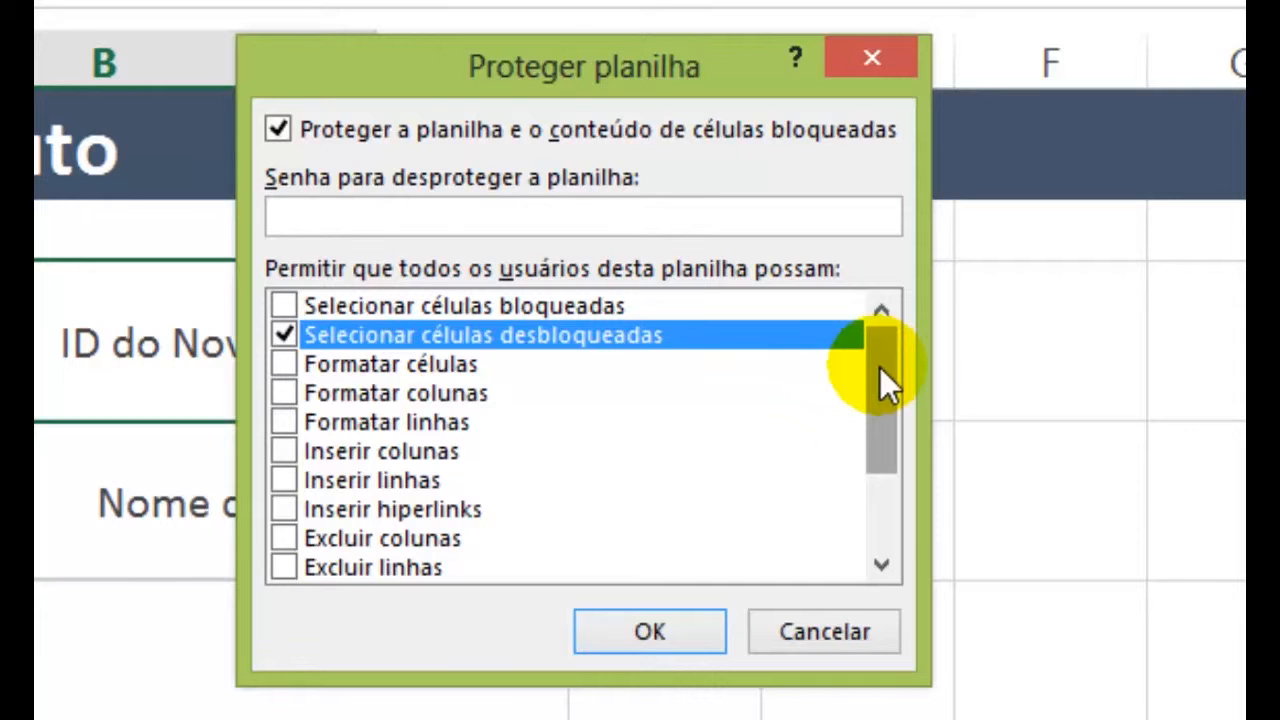
{"action": "left_click", "coordinate": [285, 305]}
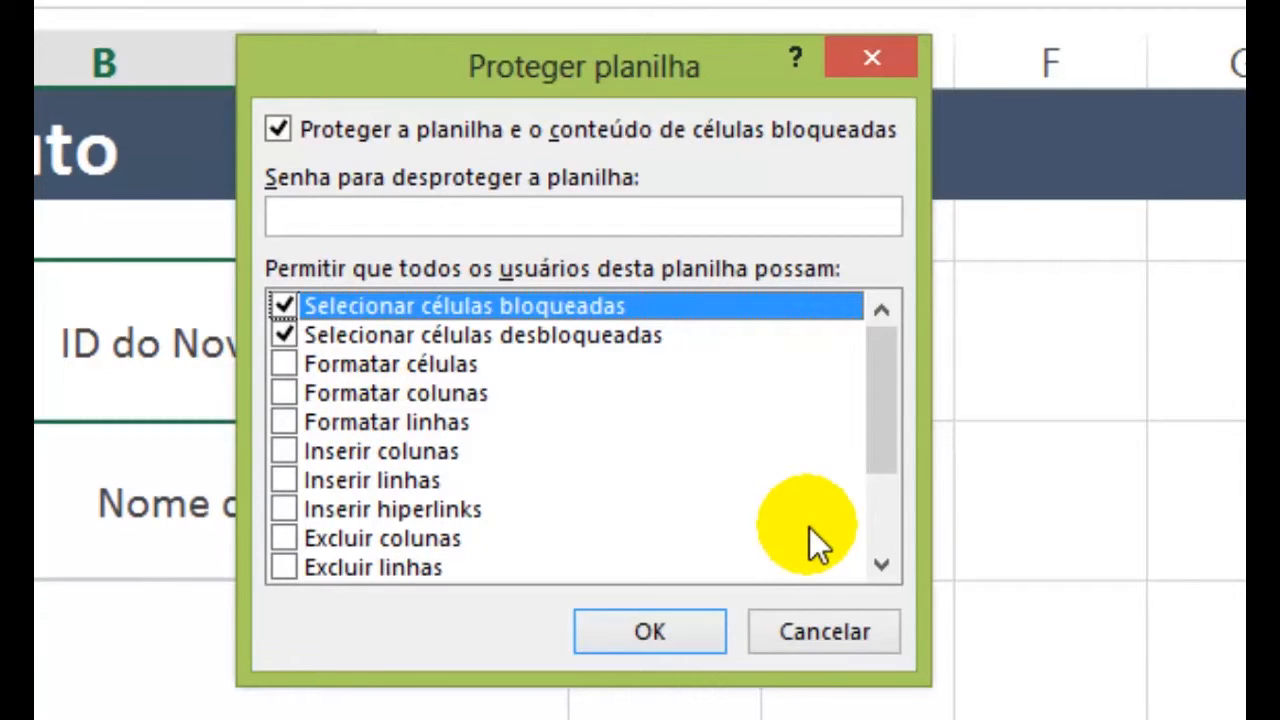
{"action": "left_click_drag", "start_coordinate": [912, 395], "coordinate": [888, 342]}
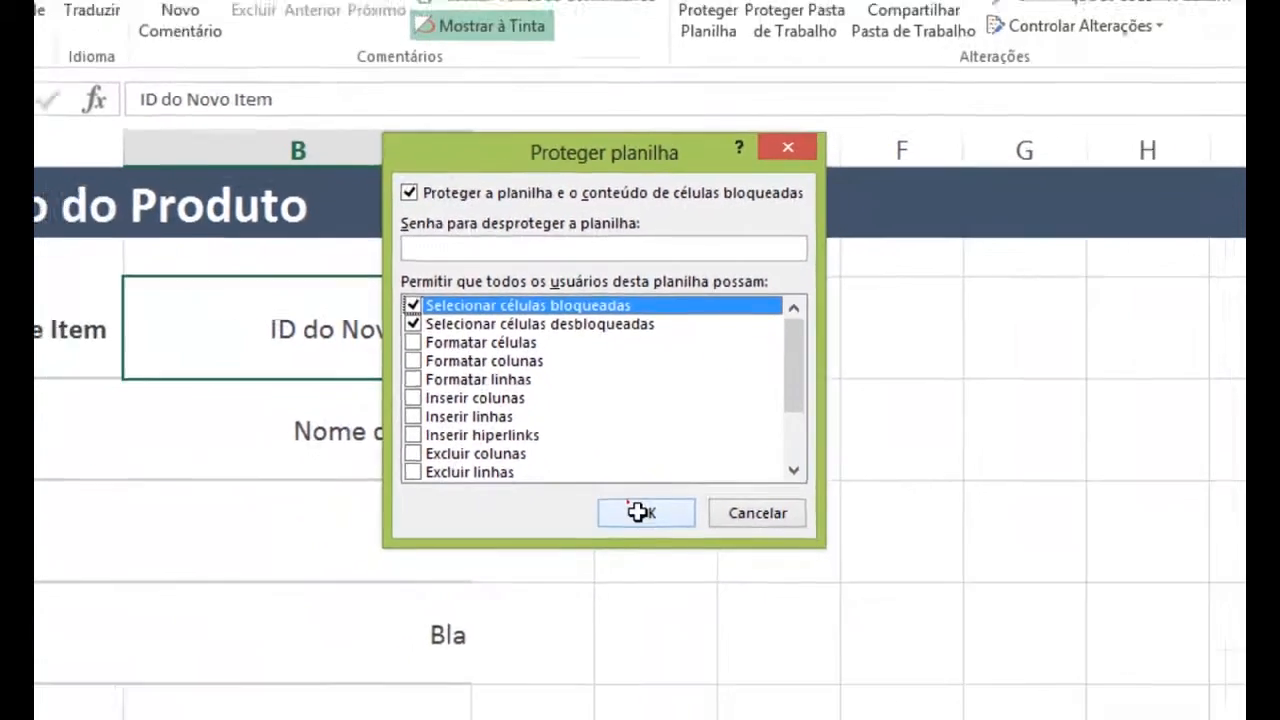
{"action": "left_click", "coordinate": [610, 625]}
Test the new protection by selecting the locked cells A3 and C4 and the input cells B3 and B4
{"action": "left_click", "coordinate": [405, 392]}
{"action": "left_click", "coordinate": [205, 342]}
{"action": "left_click", "coordinate": [429, 322]}
{"action": "left_click", "coordinate": [430, 386]}
{"action": "left_click", "coordinate": [577, 400]}
{"action": "left_click", "coordinate": [429, 326]}
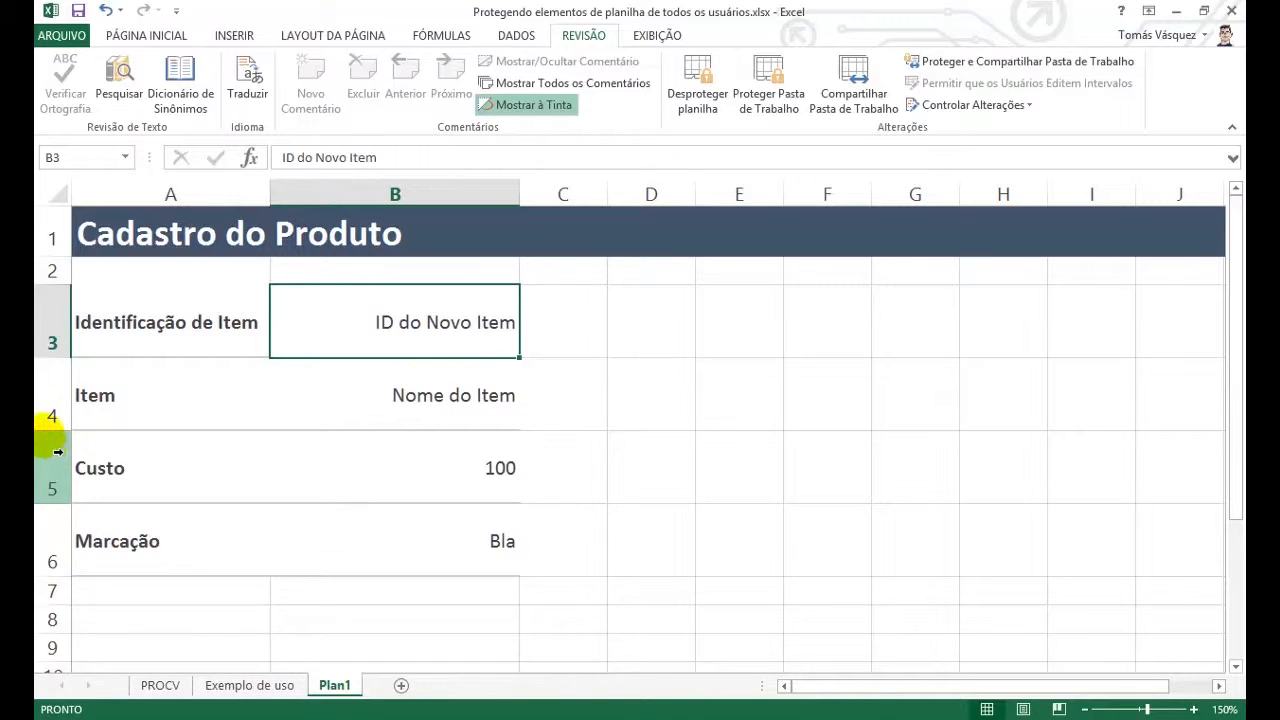
Test the protected sheet by selecting row 4 and form cells, and check which cell commands are available for the input cells in column B
{"action": "left_click", "coordinate": [44, 416]}
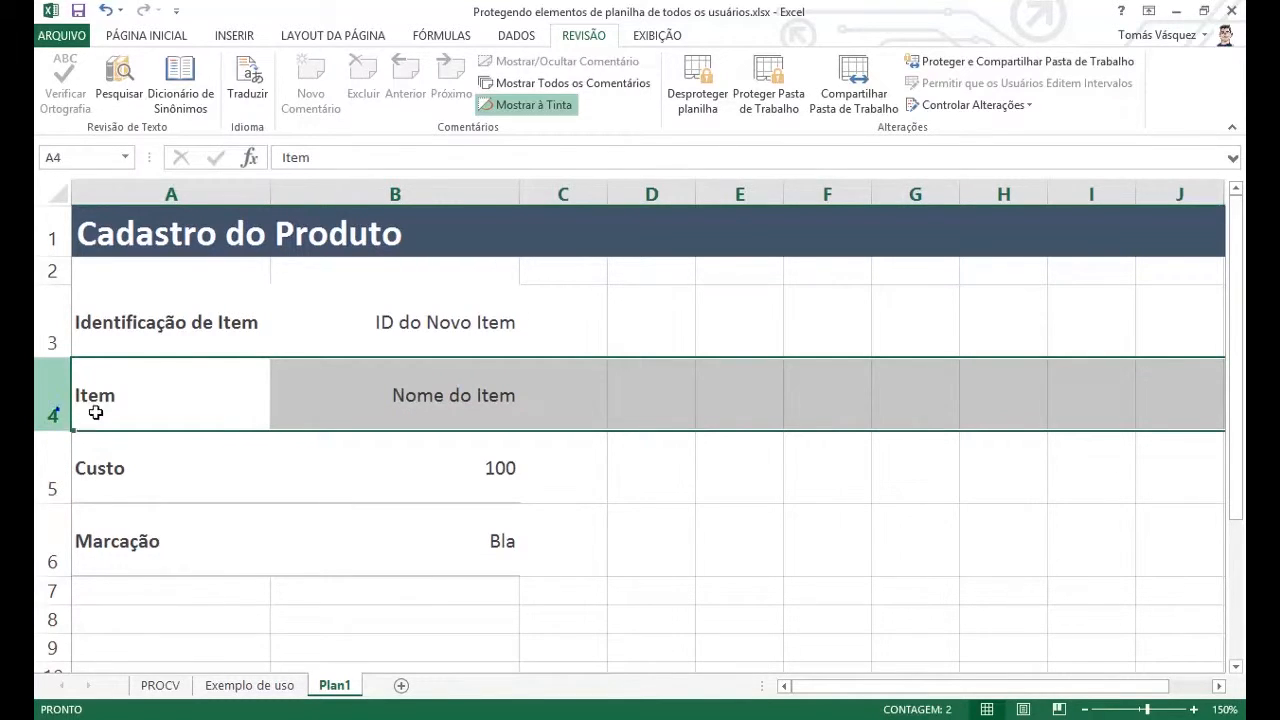
{"action": "left_click", "coordinate": [94, 405]}
{"action": "left_click", "coordinate": [395, 413]}
{"action": "right_click", "coordinate": [388, 428]}
{"action": "key", "text": "Escape"}
{"action": "right_click", "coordinate": [416, 452]}
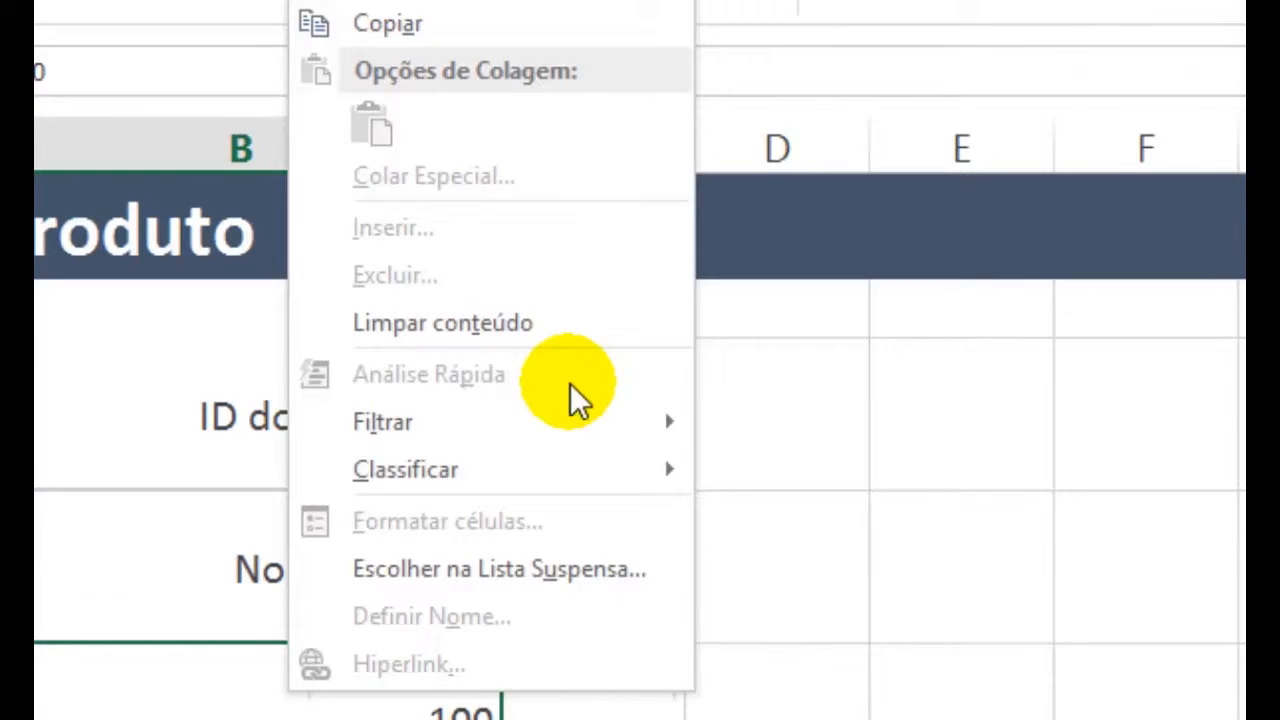
{"action": "left_click", "coordinate": [408, 566]}
{"action": "left_click", "coordinate": [426, 546]}
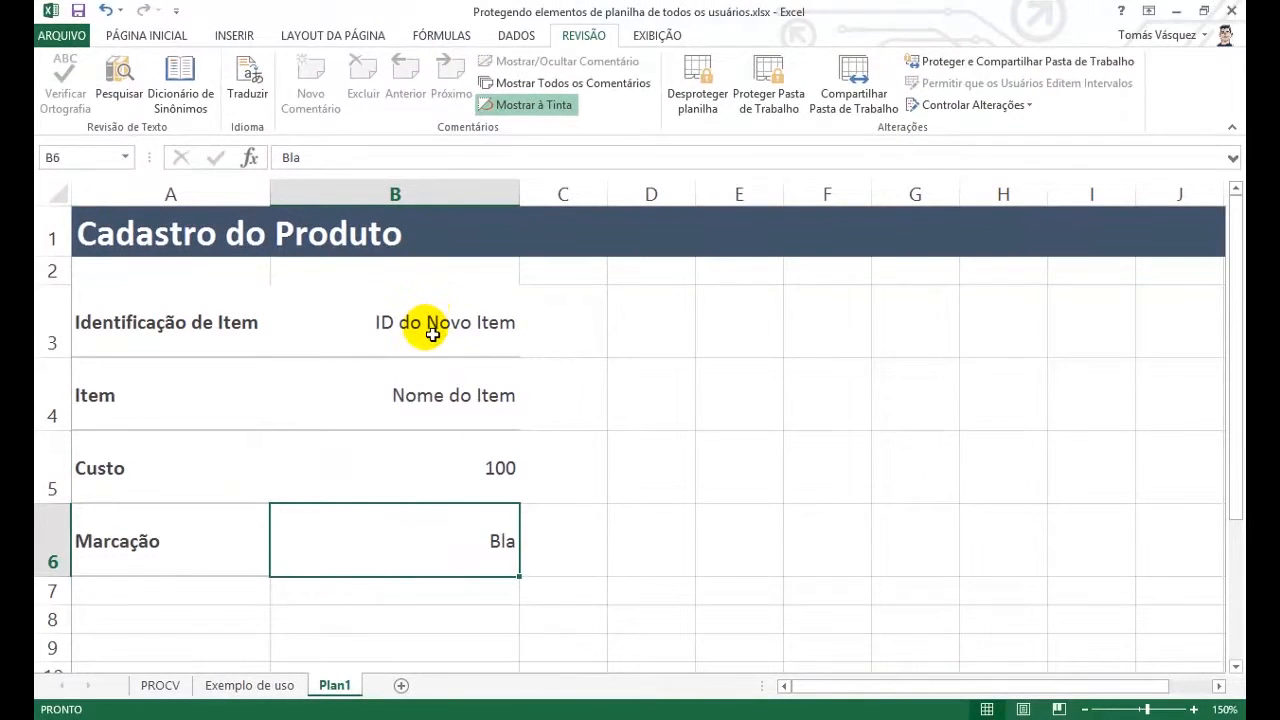
{"action": "right_click", "coordinate": [449, 561]}
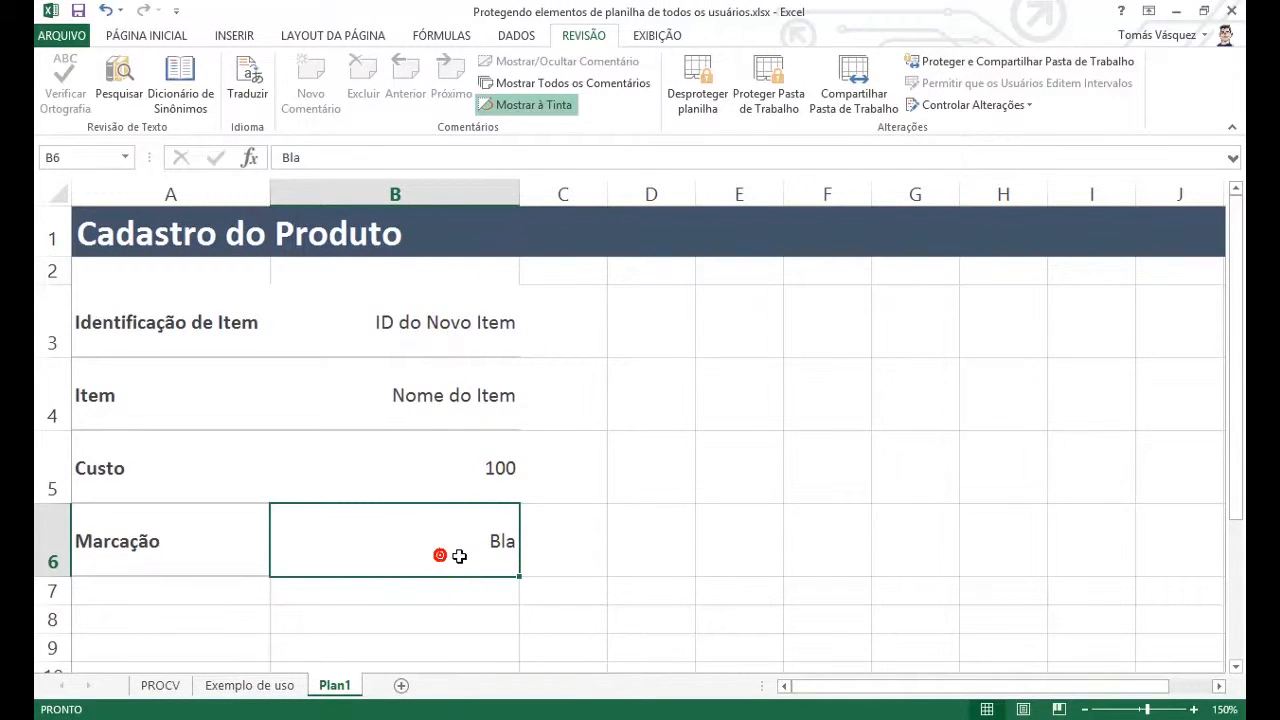
{"action": "left_click", "coordinate": [293, 522]}
Unprotect Plan1 and protect it again without a password, additionally allowing users to format cells (Formatar células)
{"action": "left_click", "coordinate": [706, 90]}
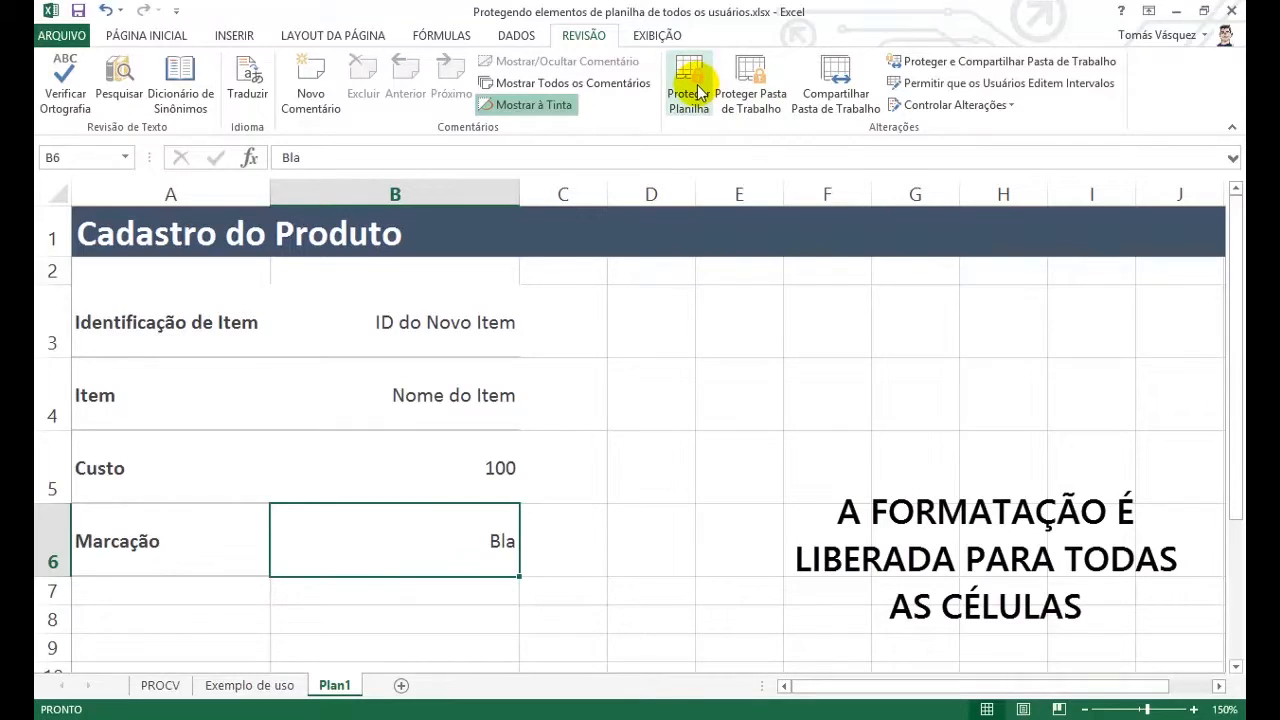
{"action": "left_click", "coordinate": [689, 85]}
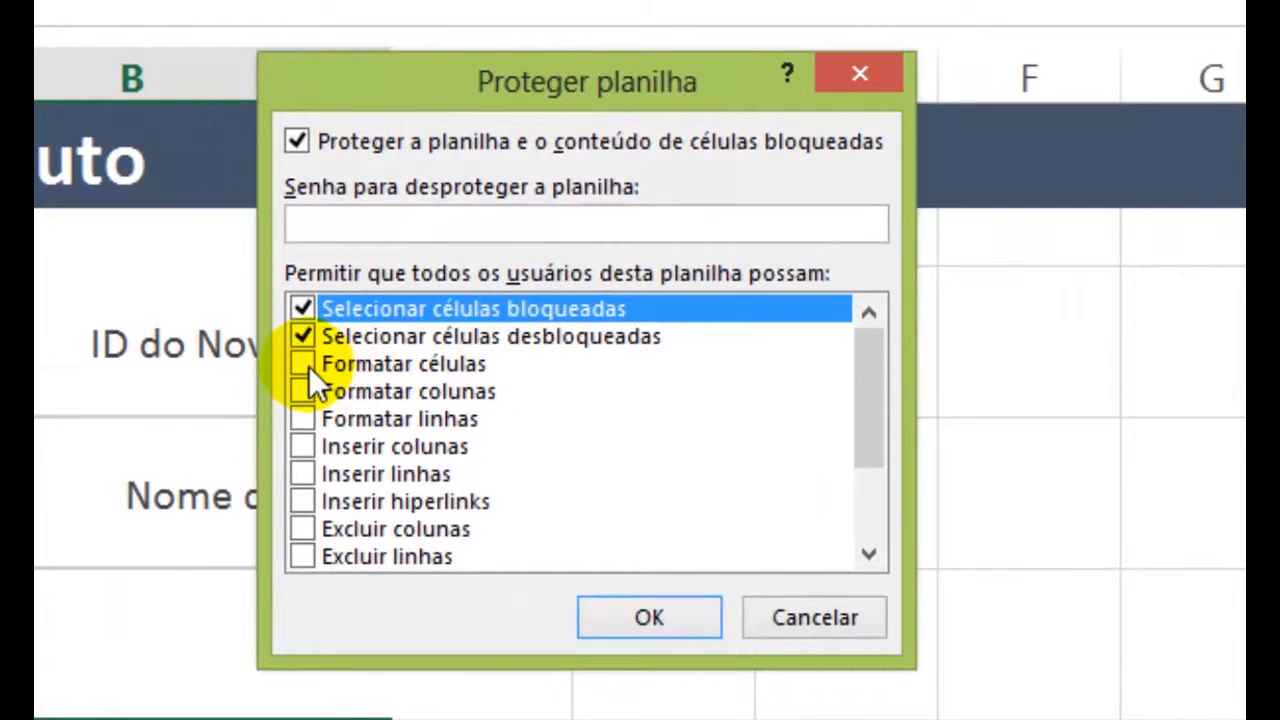
{"action": "left_click", "coordinate": [306, 364]}
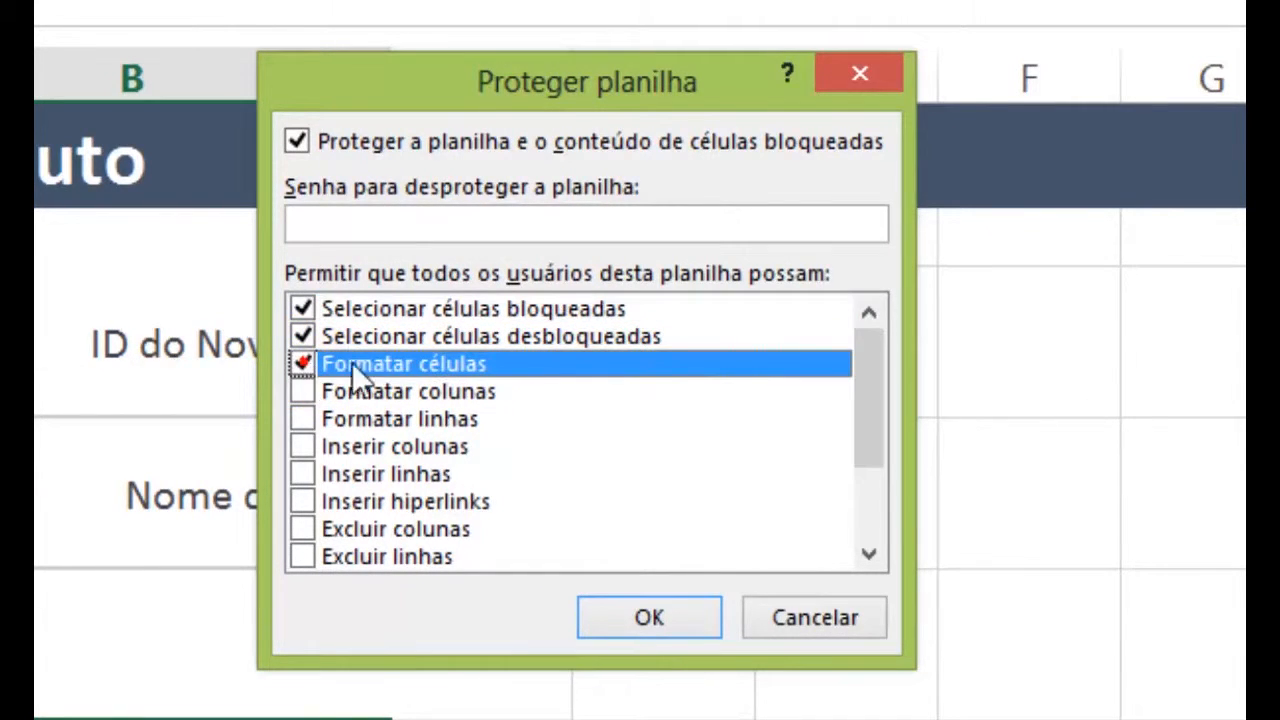
{"action": "left_click", "coordinate": [682, 618]}
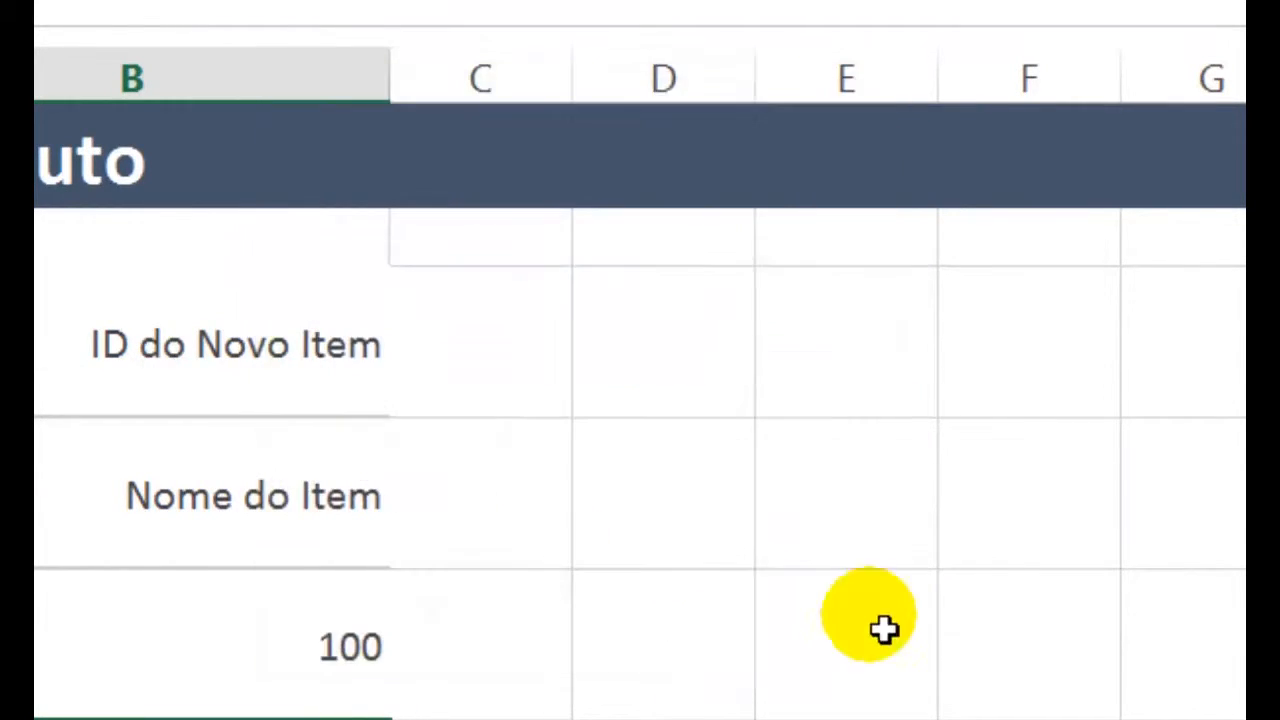
Examine the number, alignment, font, border and fill formatting options offered for input cell B6, making no changes
{"action": "right_click", "coordinate": [309, 700]}
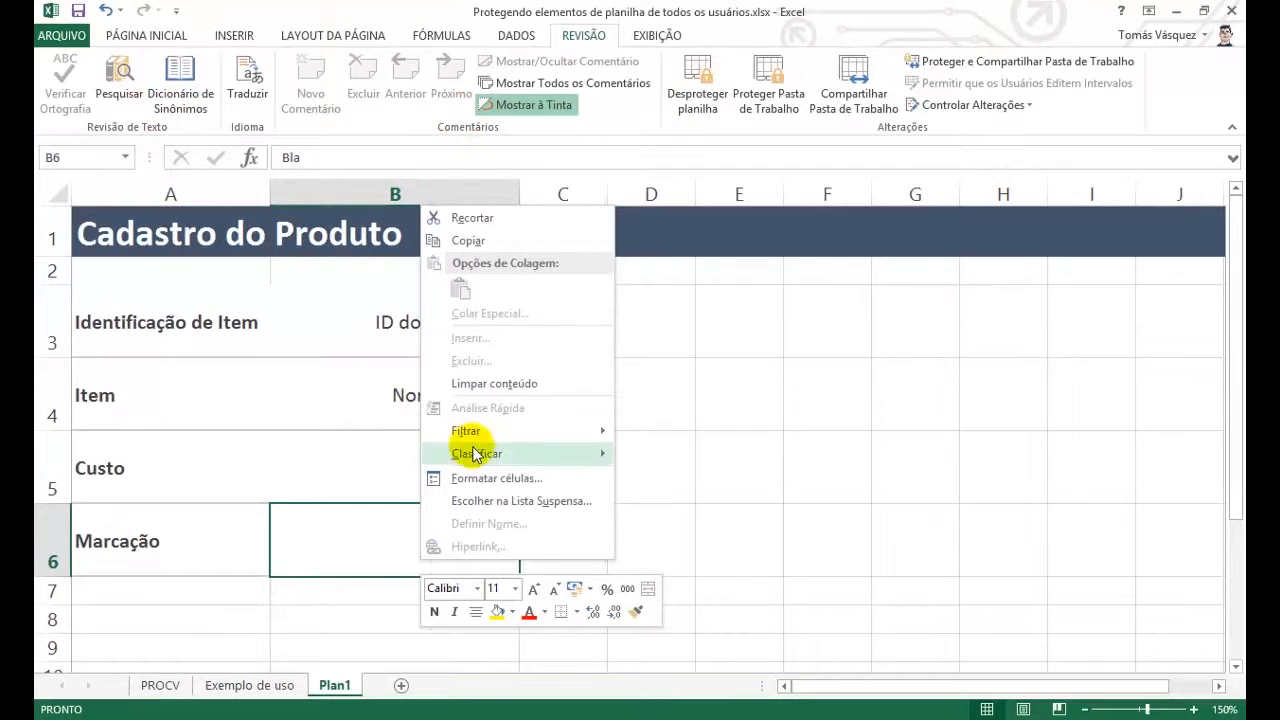
{"action": "left_click", "coordinate": [497, 479]}
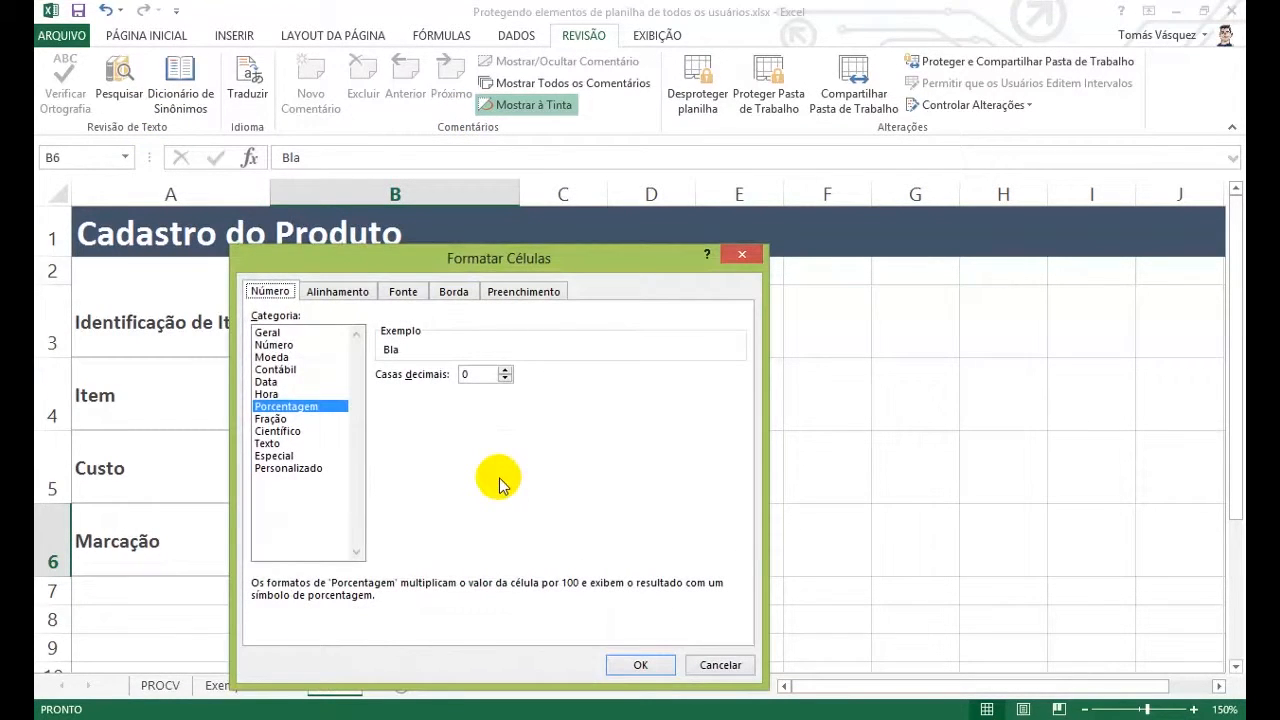
{"action": "left_click", "coordinate": [338, 292]}
{"action": "left_click", "coordinate": [396, 290]}
{"action": "left_click", "coordinate": [444, 296]}
{"action": "left_click", "coordinate": [520, 291]}
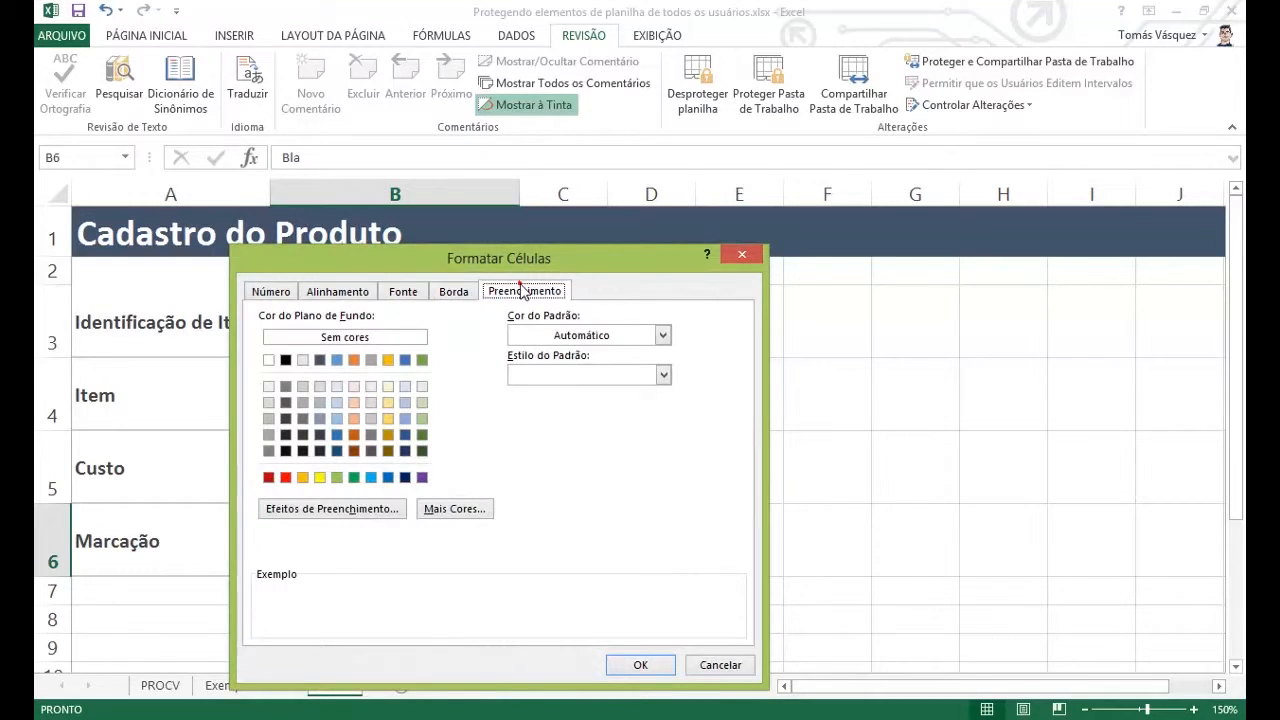
{"action": "left_click", "coordinate": [288, 297]}
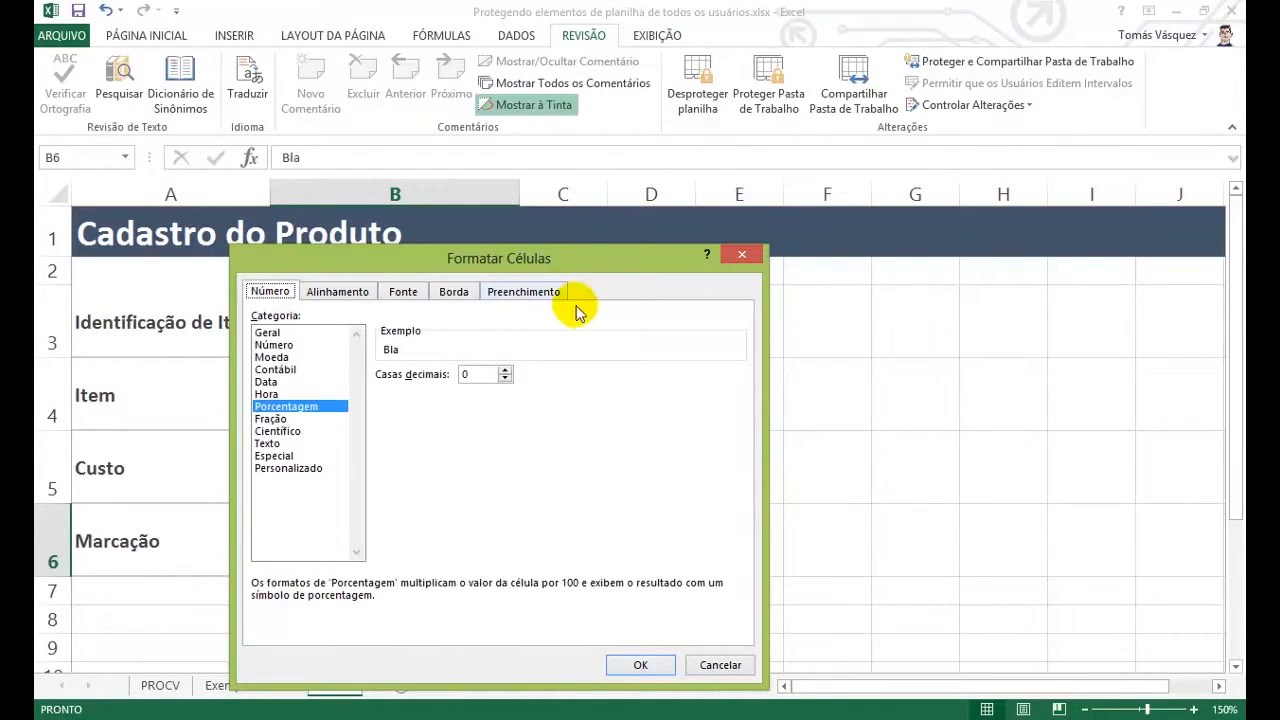
{"action": "left_click", "coordinate": [752, 255]}
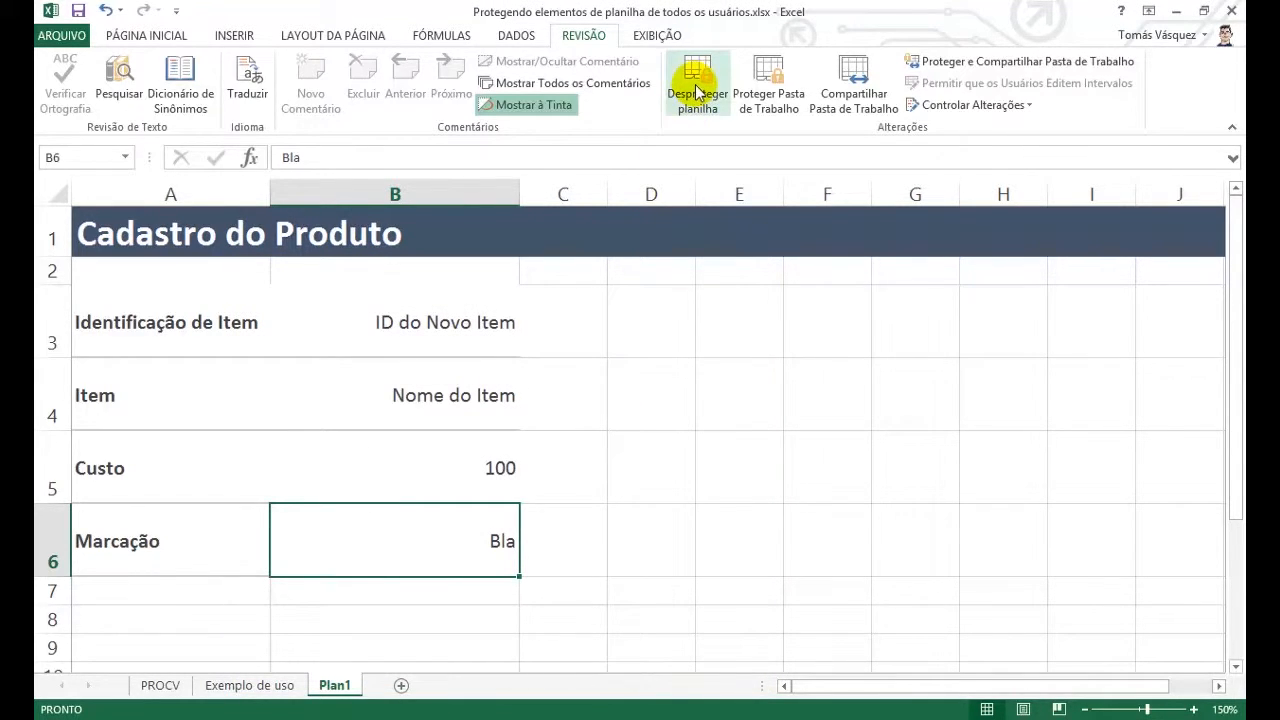
Check whether the cell formatting options can also be opened for the locked cell E4, and cancel without changes
{"action": "left_click", "coordinate": [708, 440]}
{"action": "left_click", "coordinate": [703, 417]}
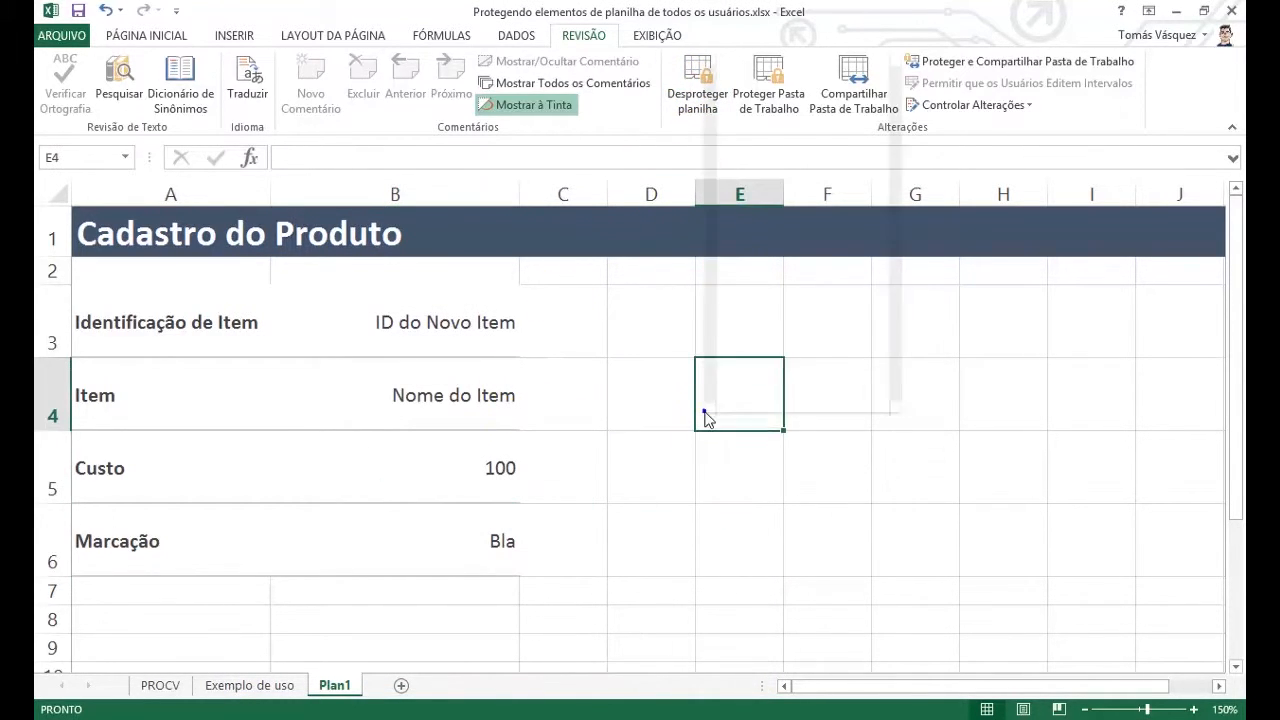
{"action": "right_click", "coordinate": [704, 411]}
{"action": "left_click", "coordinate": [769, 330]}
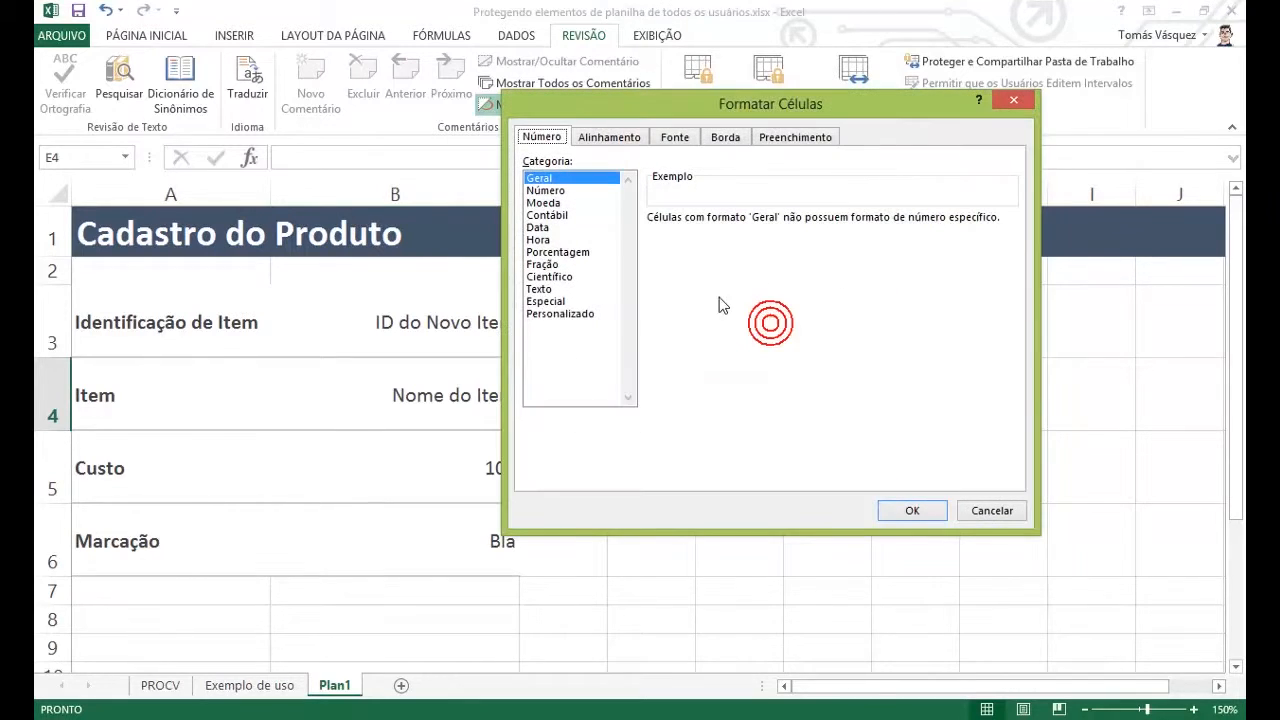
{"action": "left_click", "coordinate": [1005, 512]}
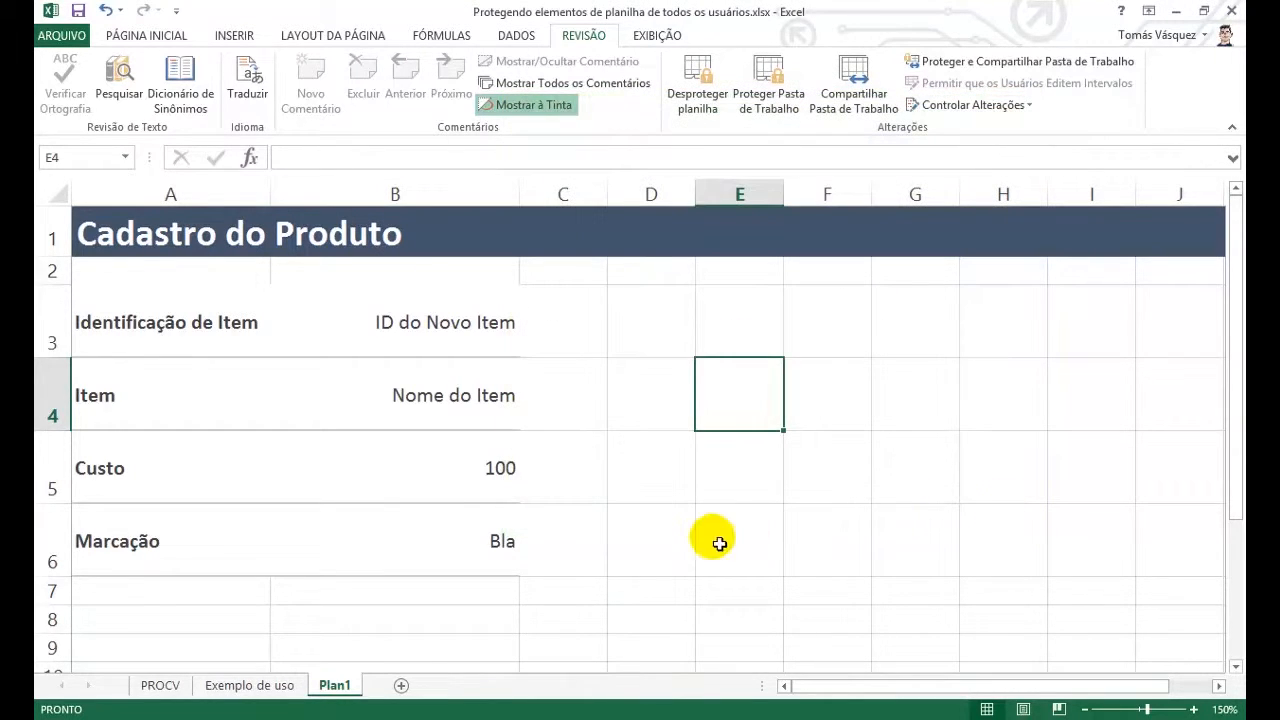
Unprotect Plan1 with B6 selected, and review the full list of user permissions for sheet protection without applying it
{"action": "left_click", "coordinate": [506, 541]}
{"action": "left_click", "coordinate": [697, 88]}
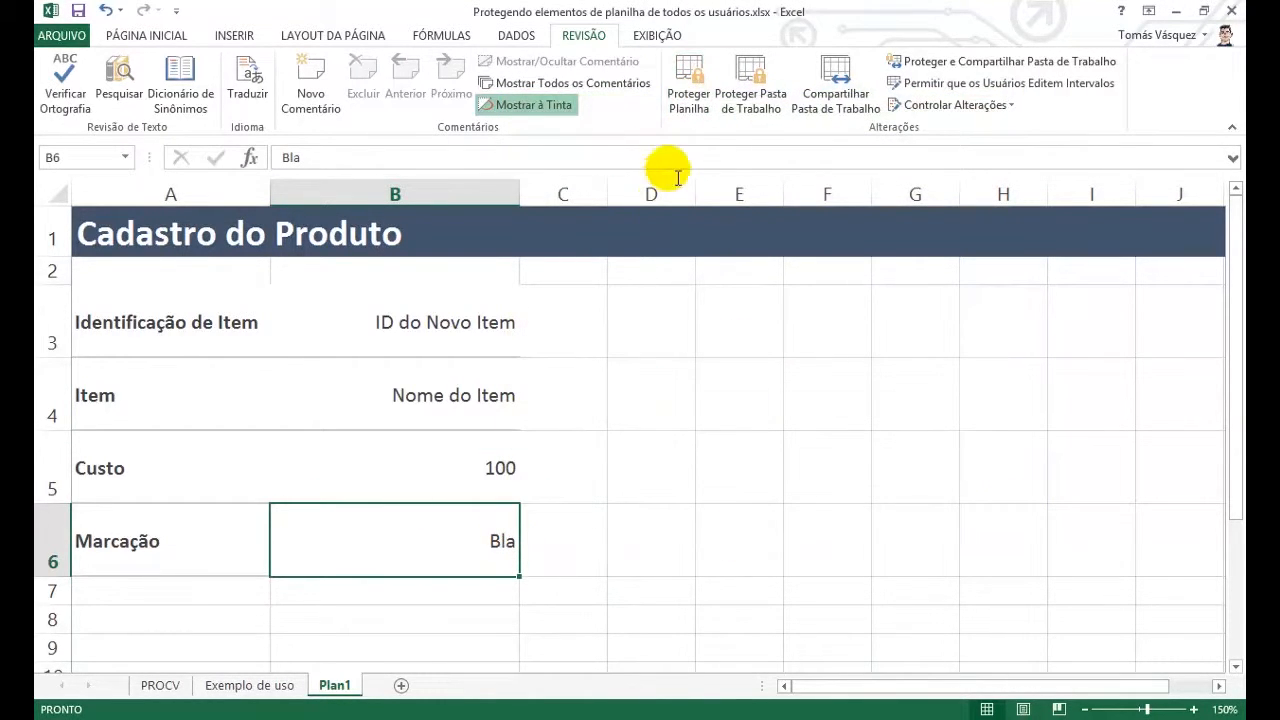
{"action": "left_click", "coordinate": [683, 100]}
{"action": "left_click", "coordinate": [480, 333]}
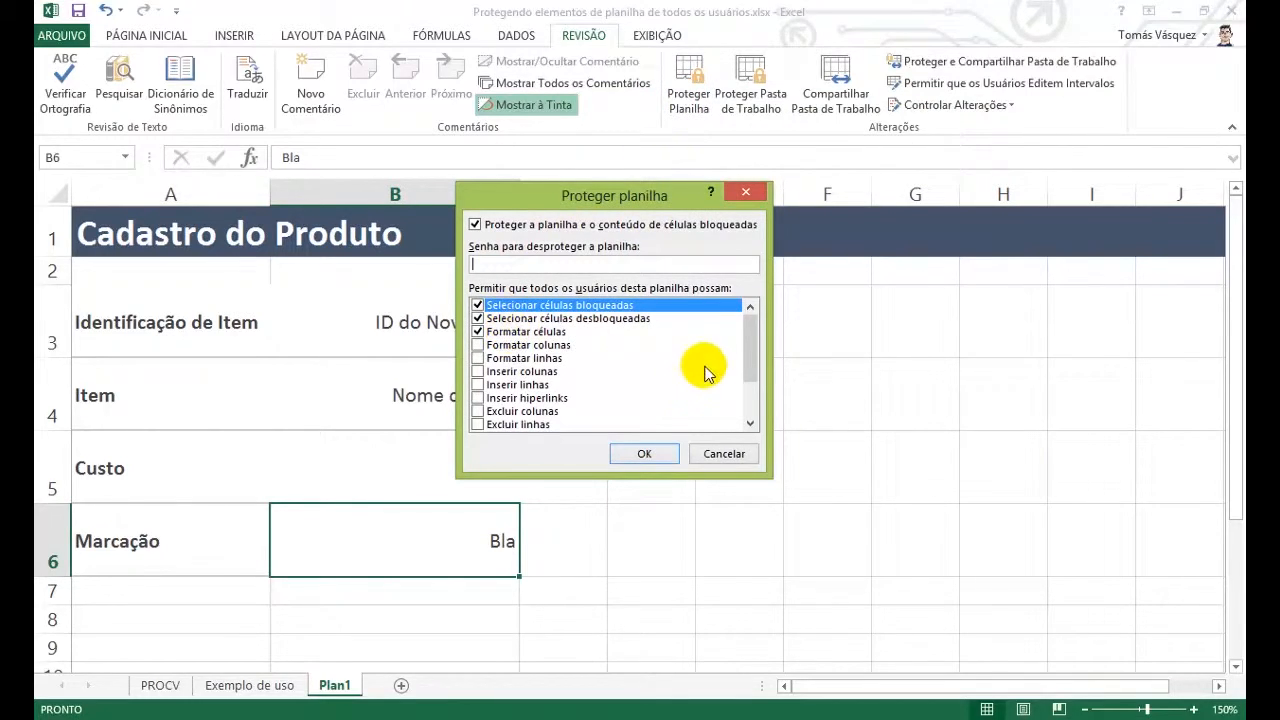
{"action": "left_click_drag", "start_coordinate": [796, 373], "coordinate": [806, 450]}
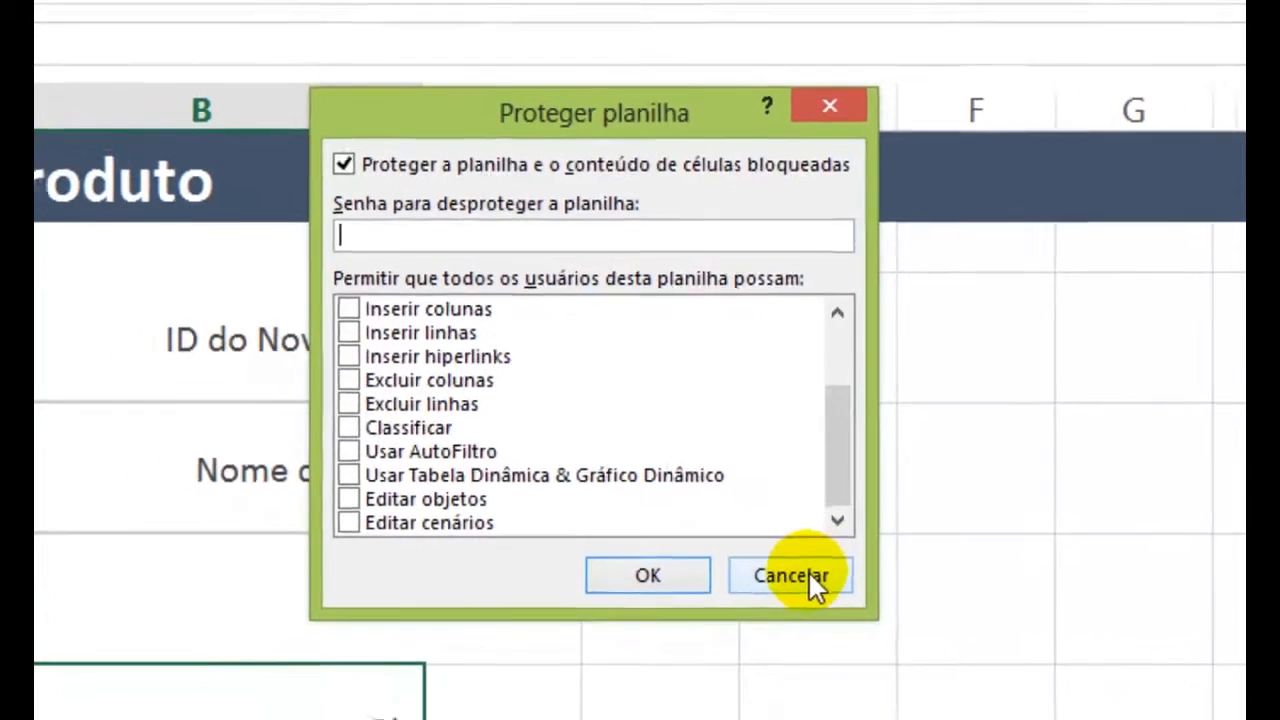
{"action": "left_click", "coordinate": [830, 630]}
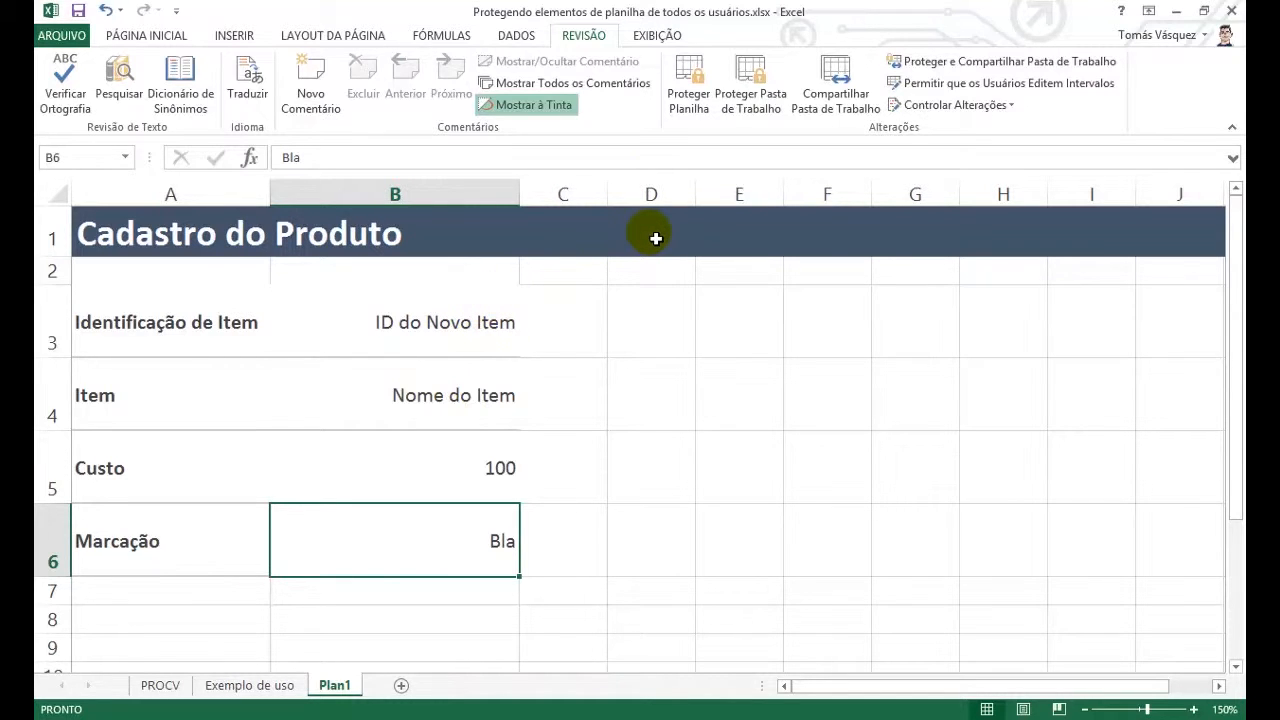
{"action": "left_click", "coordinate": [688, 95]}
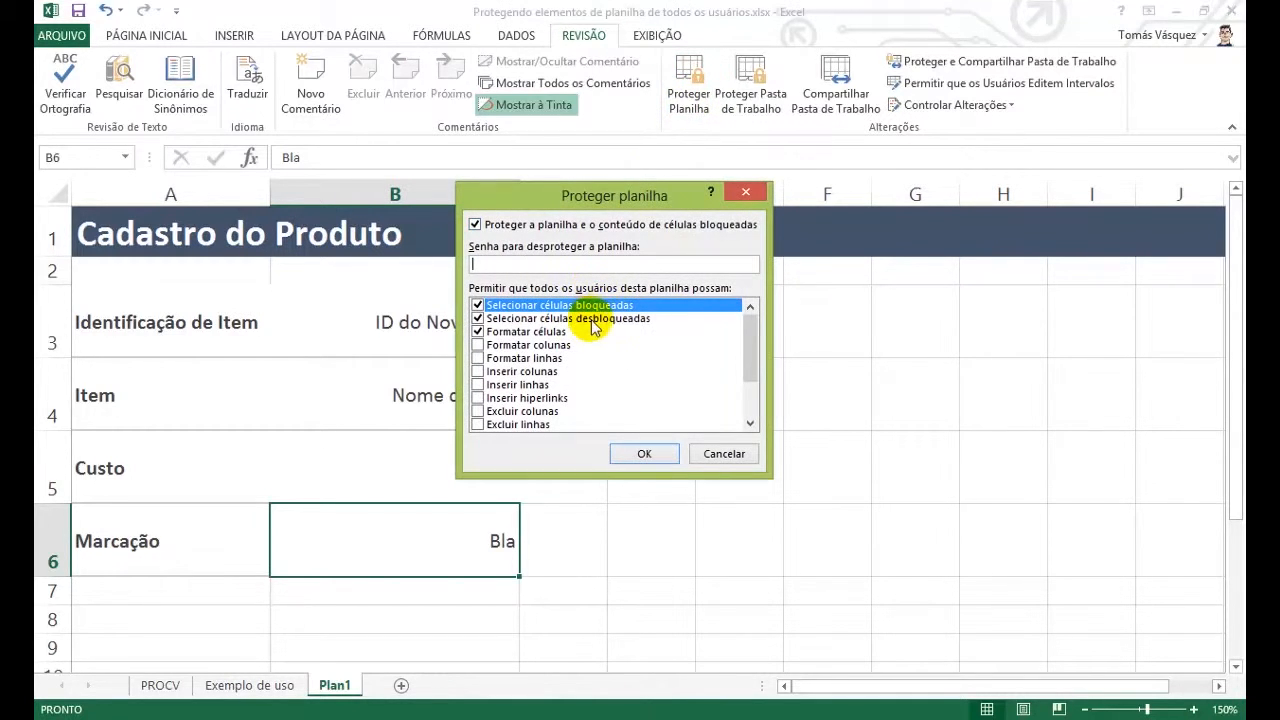
{"action": "left_click", "coordinate": [477, 332]}
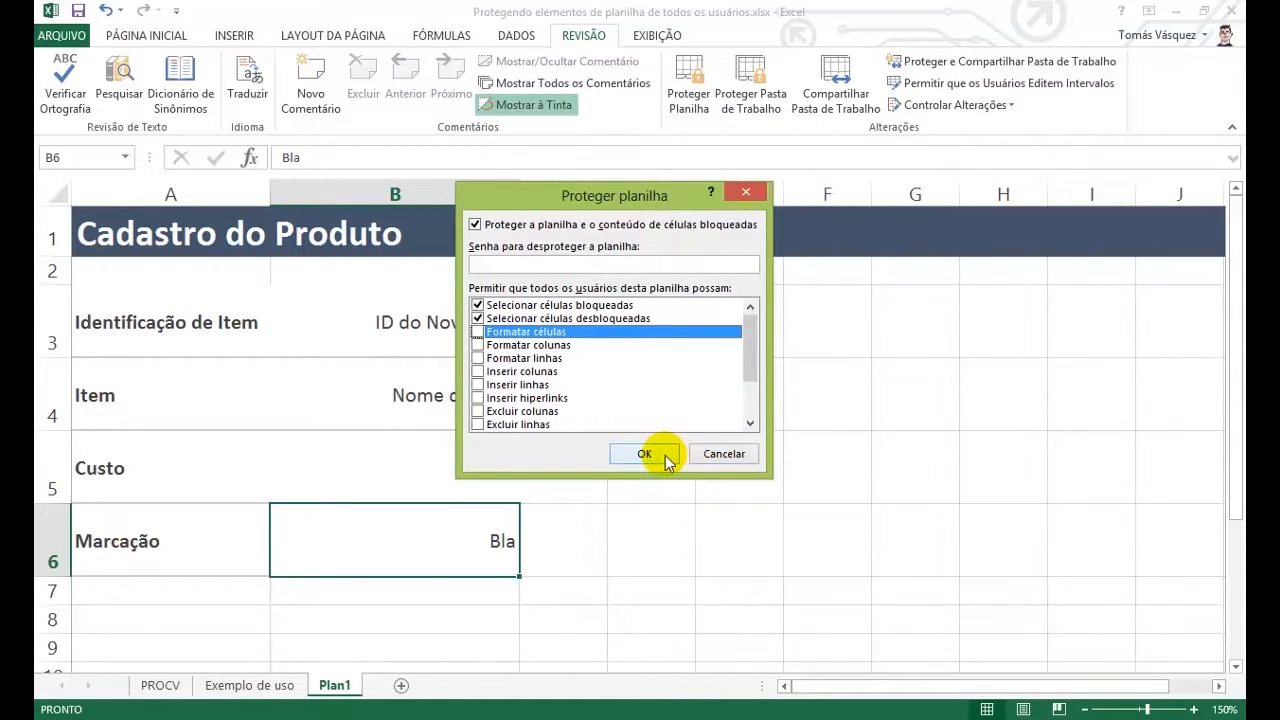
{"action": "left_click", "coordinate": [722, 455]}
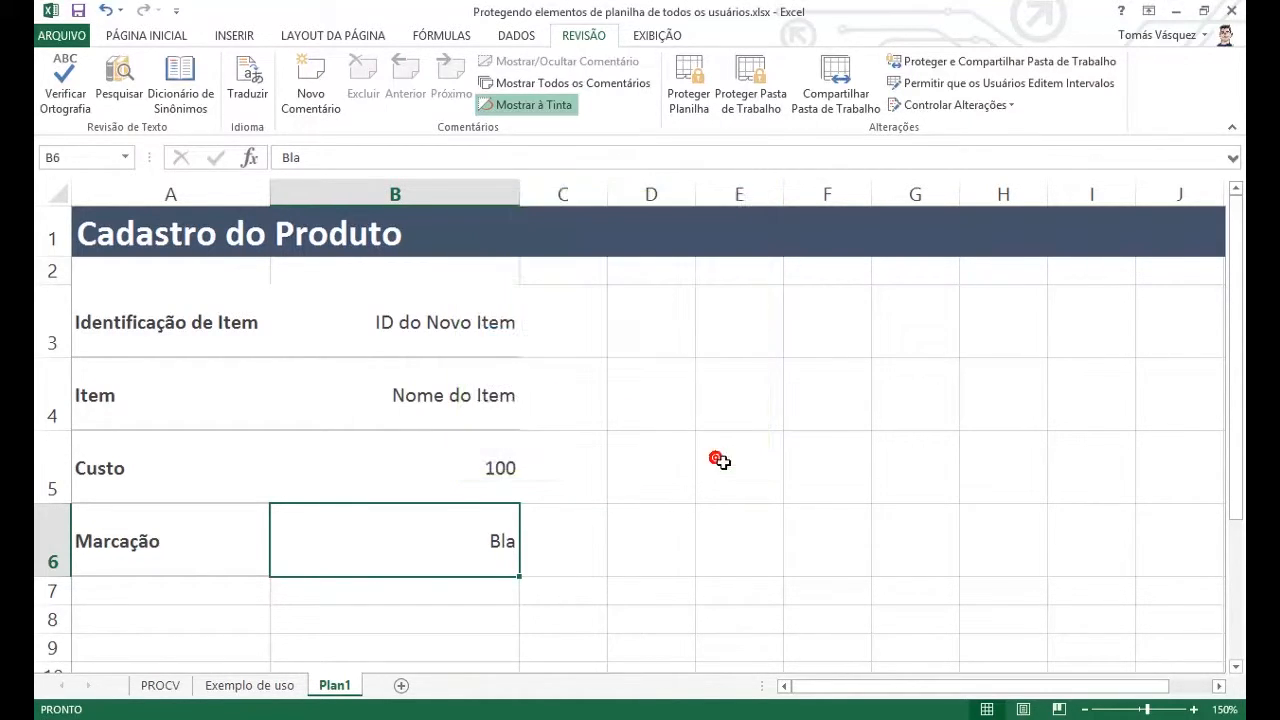
{"action": "left_click", "coordinate": [839, 22]}
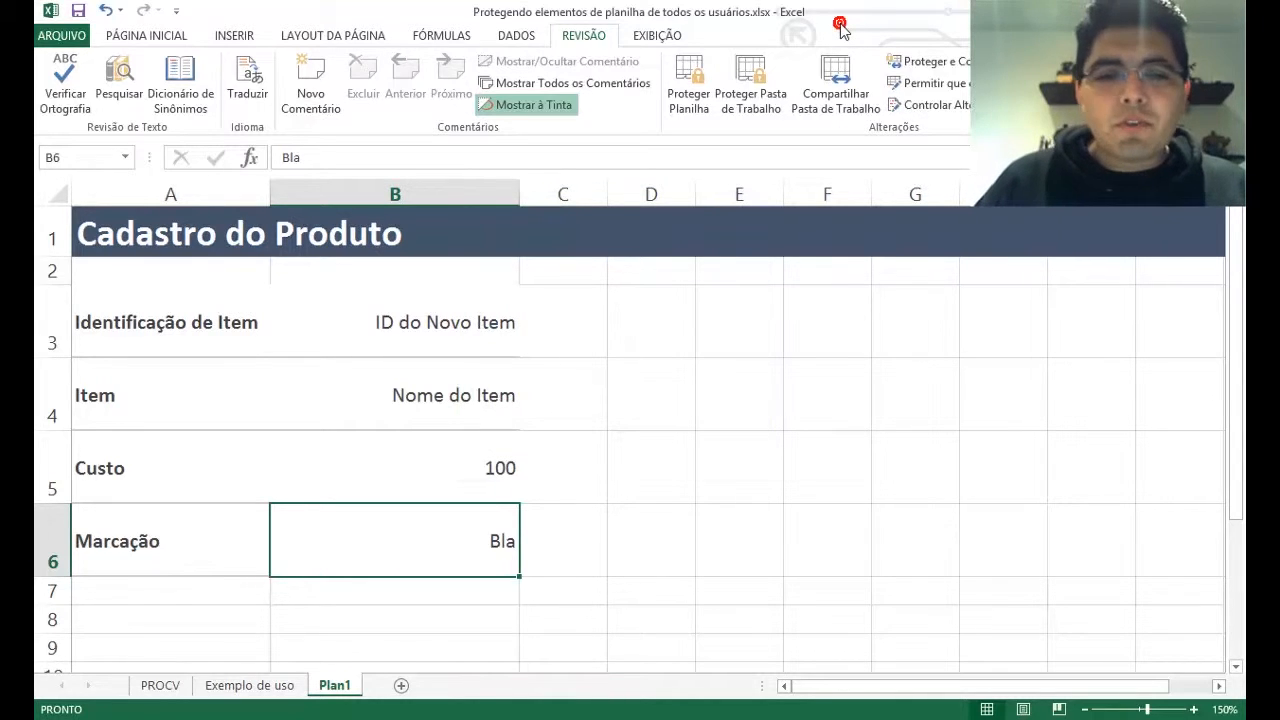